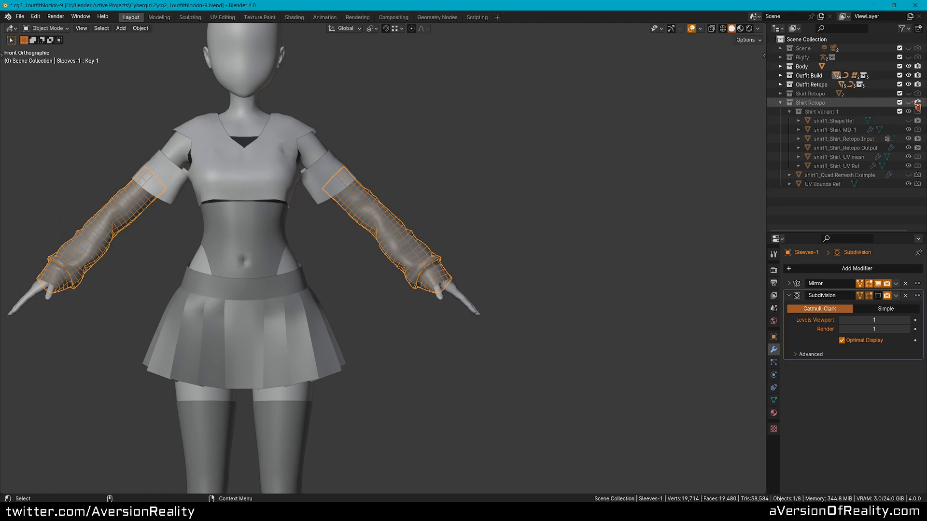
Step: Show the Shirt Retopo collection and bring its flat shirt panels into view
left_click(908, 102)
scroll(570, 144, "down", 2)
middle_click_drag(570, 144, 336, 91, "shift")
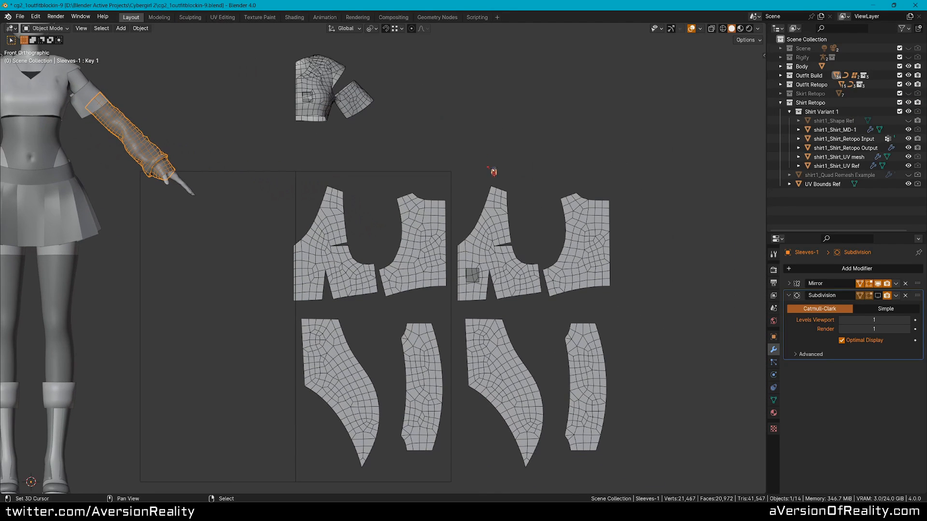
Step: Try moving the front panel of the shirt UV mesh and the small retopo input face over the panels
left_click(492, 235)
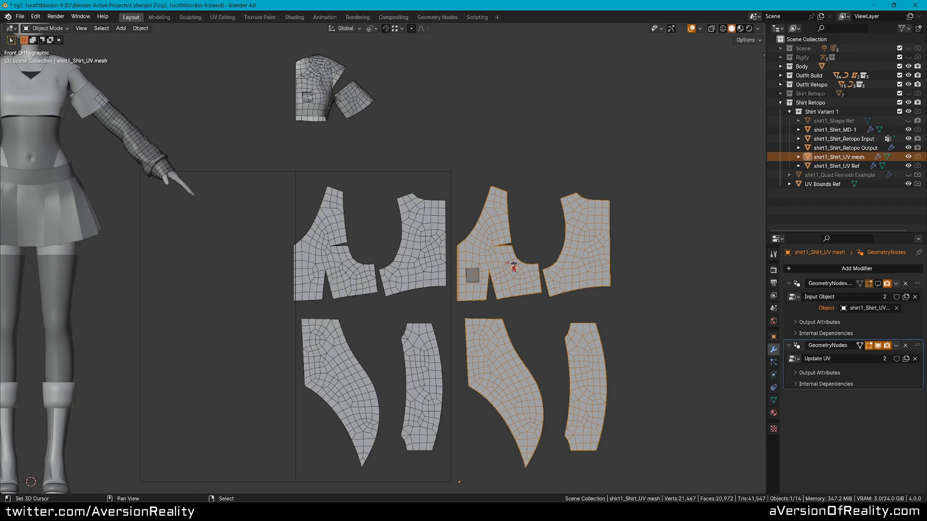
key("Tab")
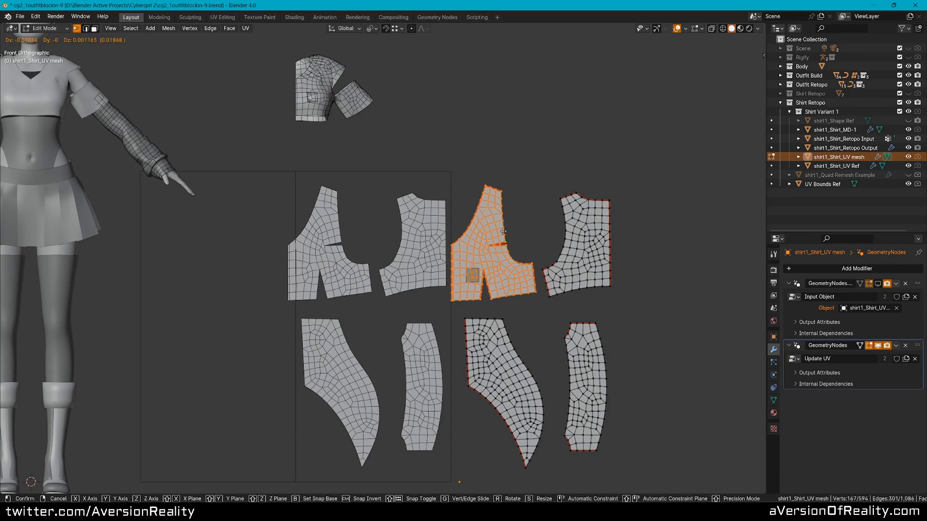
key("alt+q")
key("g")
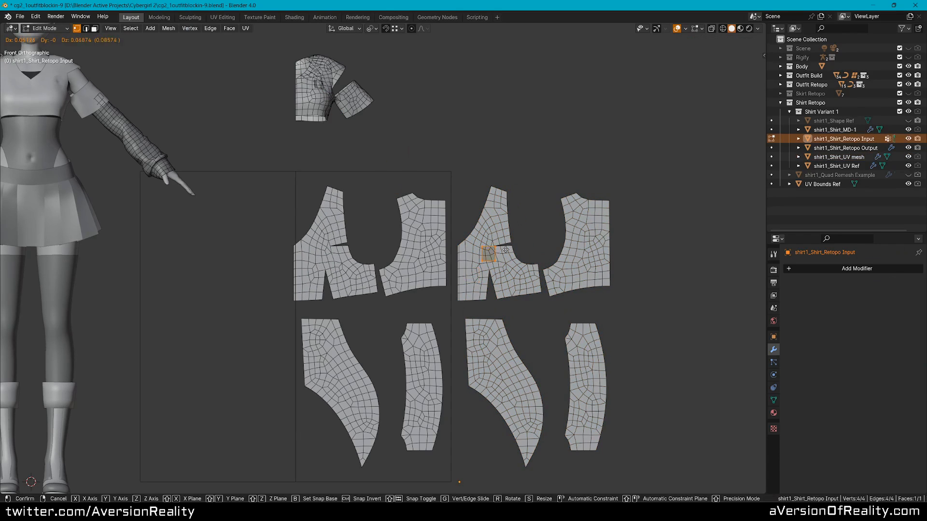
left_click(489, 255)
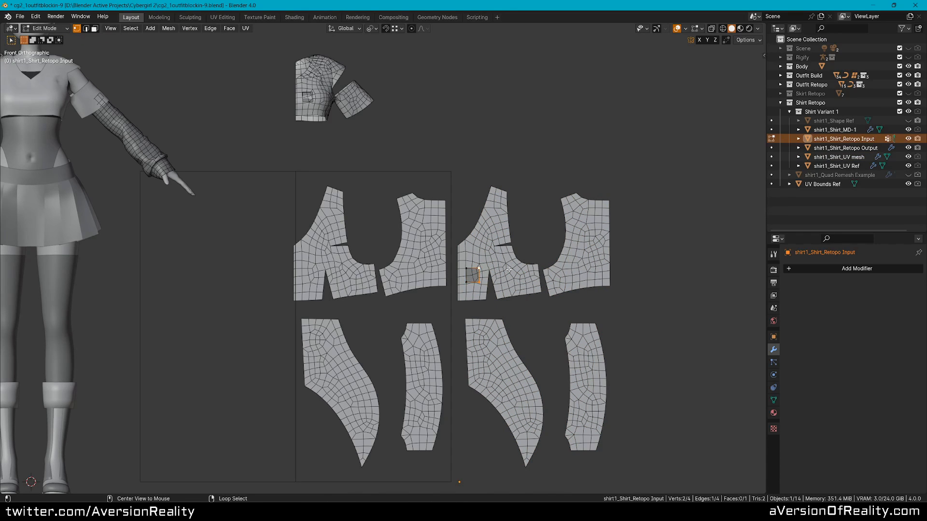
key("g")
key("x")
key("Escape")
key("Tab")
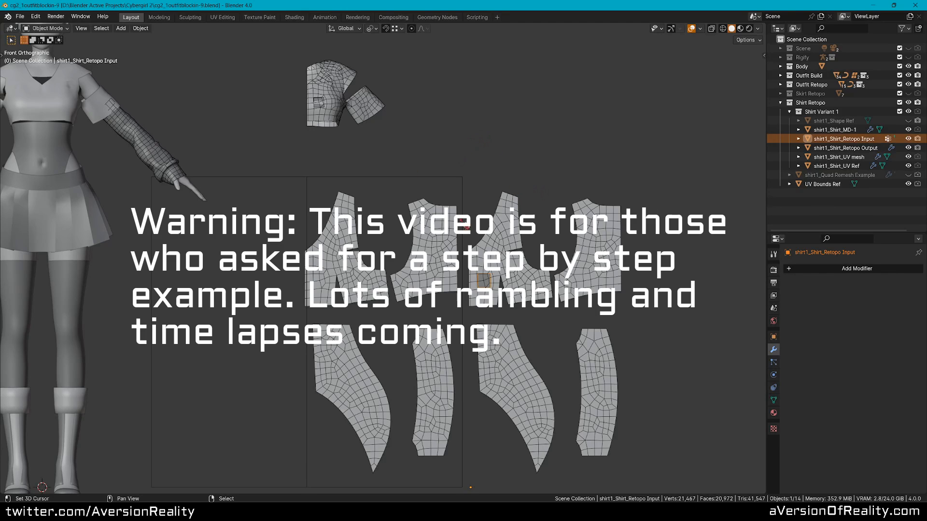
Step: Examine the blocked-in skirt and the Shirt_MD-1 top on the character
middle_click_drag(162, 168, 414, 223, "shift")
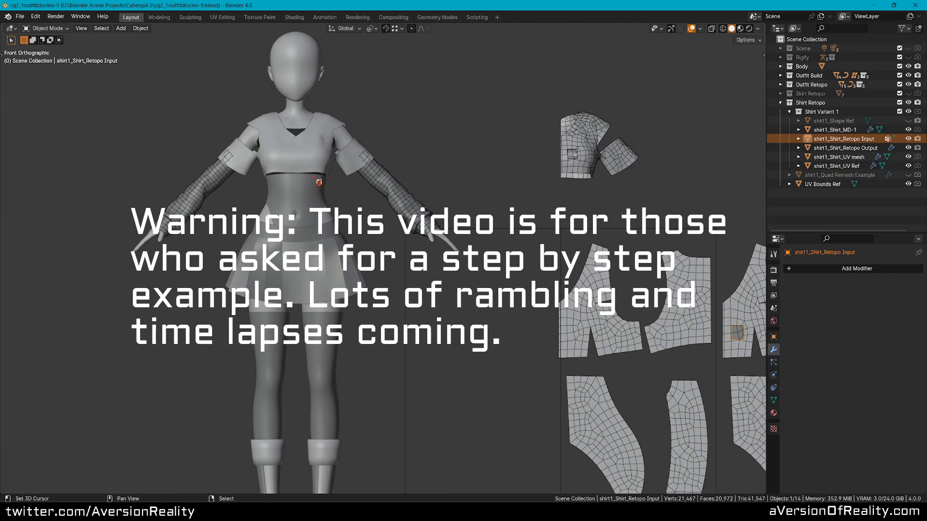
left_click(332, 251)
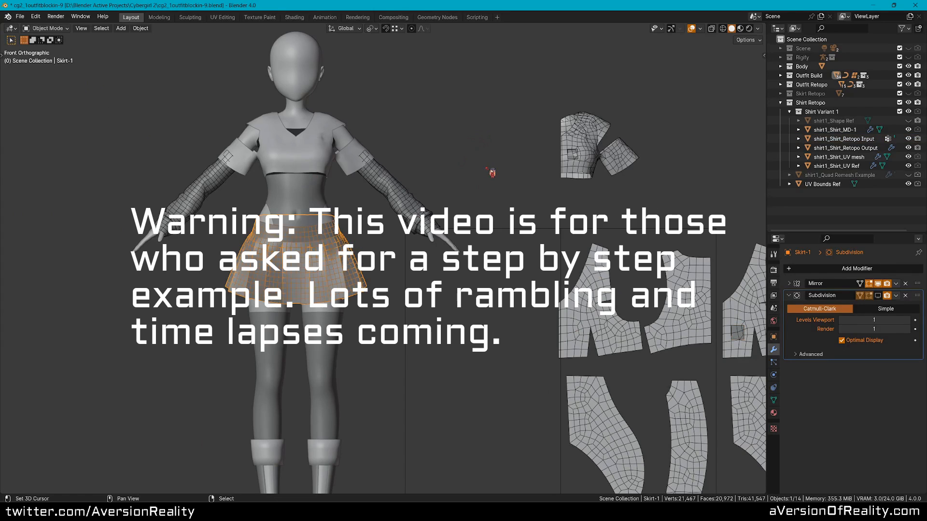
scroll(484, 204, "up", 2)
left_click(483, 206)
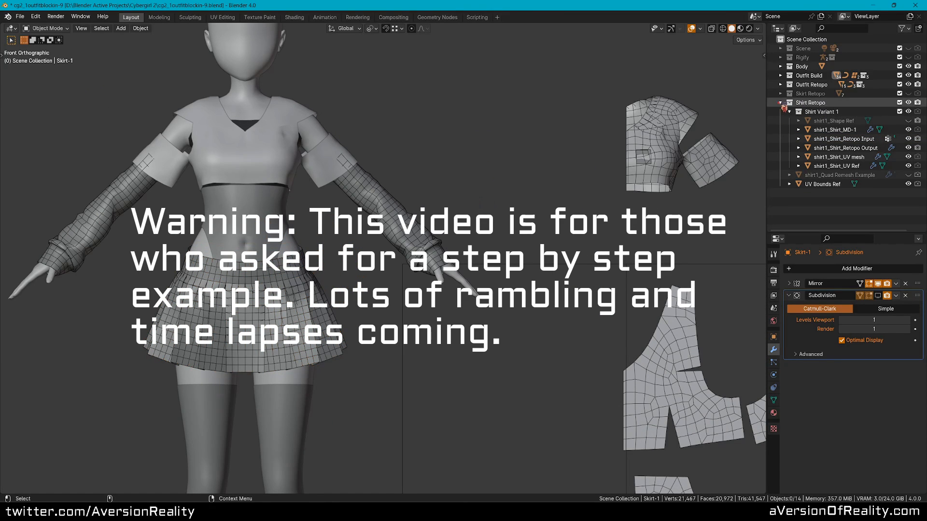
left_click(287, 173)
scroll(288, 173, "up", 5)
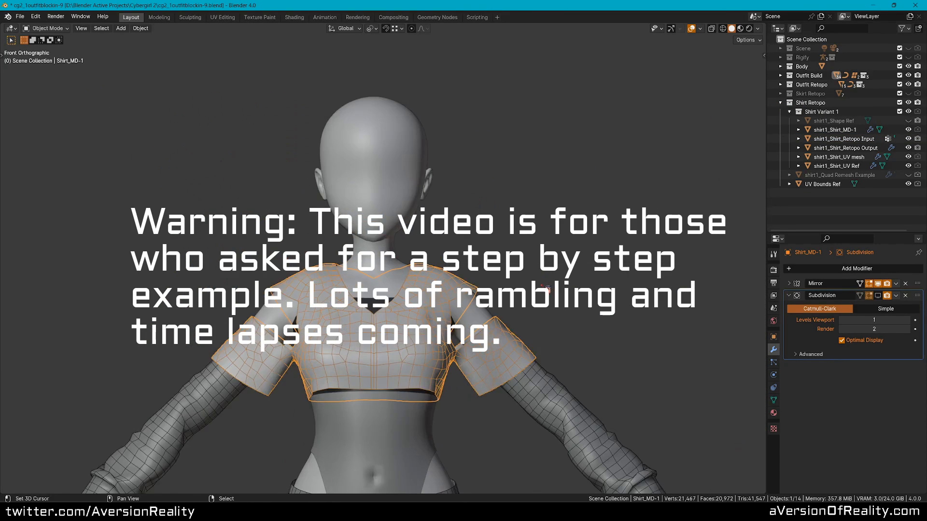
middle_click_drag(516, 411, 517, 235, "shift")
scroll(535, 239, "up", 2)
scroll(560, 178, "down", 3)
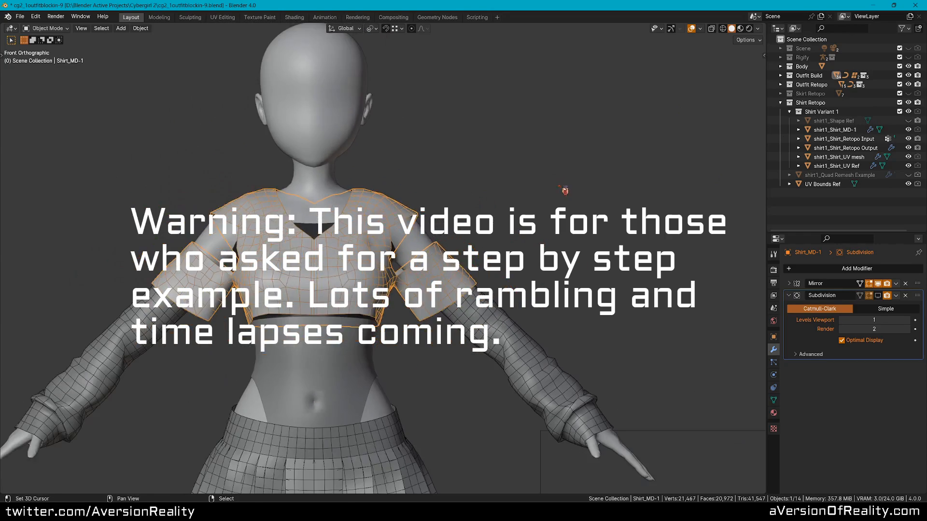
middle_click_drag(563, 192, 536, 280, "shift")
scroll(349, 304, "up", 1)
Step: Select all geometry of shirt1_Shirt_UV mesh in Edit Mode and return to Object Mode
middle_click_drag(349, 305, 351, 275, "shift")
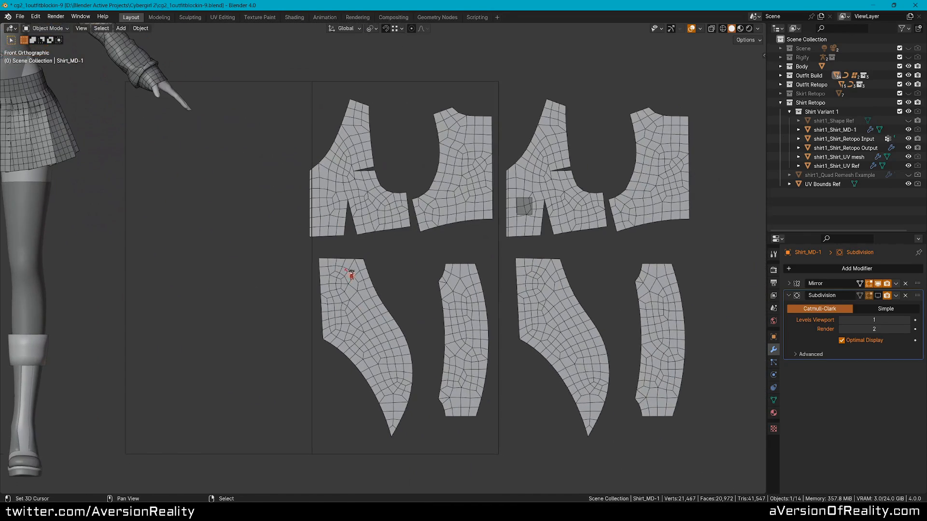
scroll(380, 313, "up", 1)
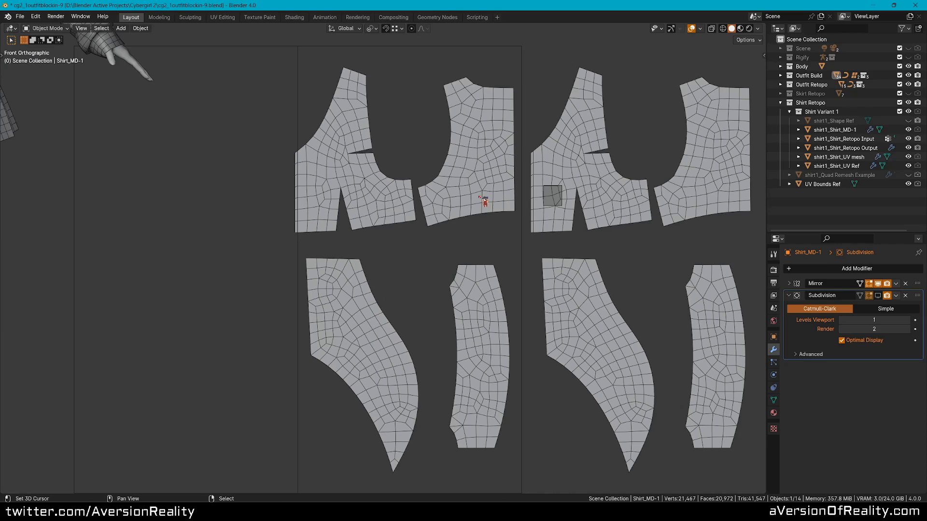
scroll(570, 153, "down", 1)
middle_click_drag(596, 143, 481, 142, "shift")
left_click(509, 177)
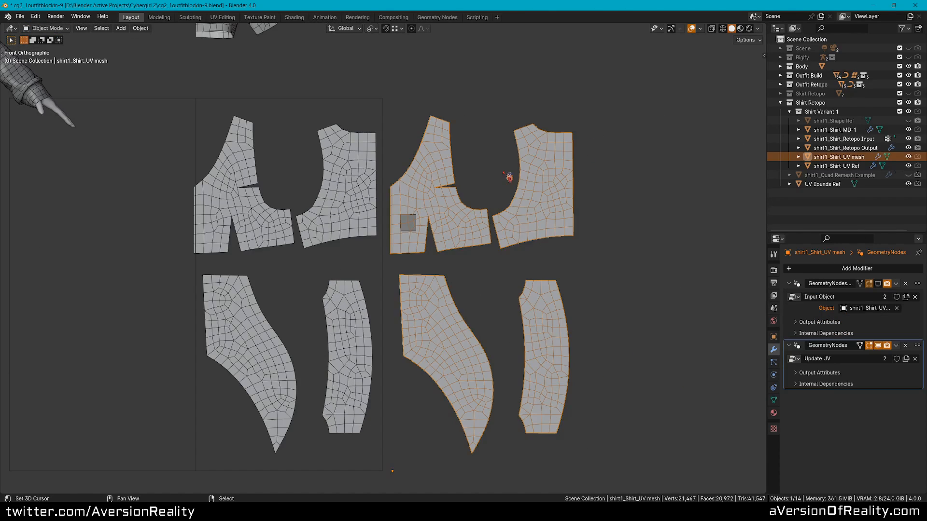
middle_click_drag(511, 185, 536, 184, "shift")
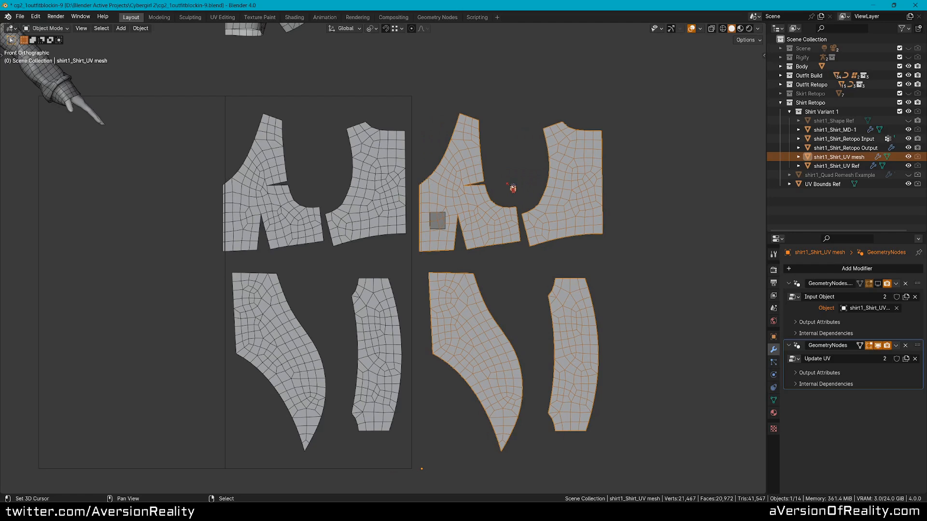
key("Tab")
scroll(530, 211, "up", 1)
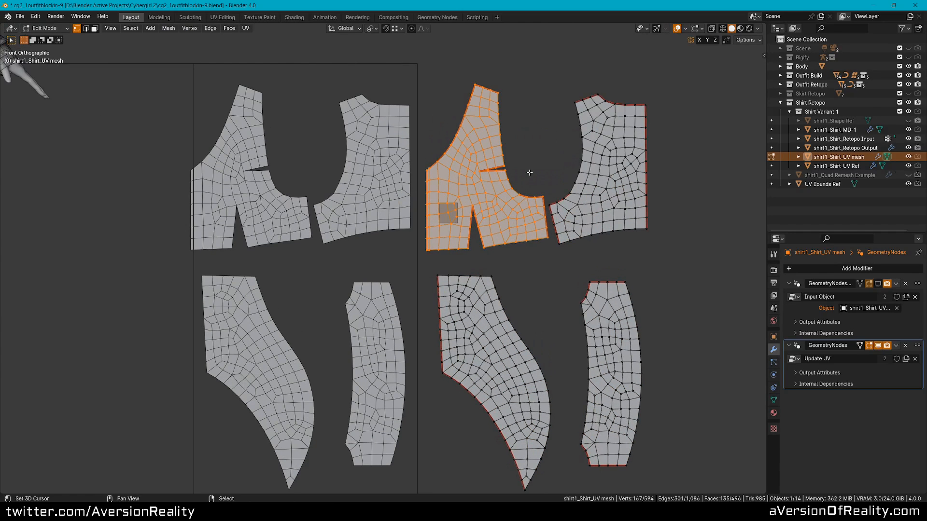
key("a")
key("Tab")
Step: Examine the Shirt_MD-1 mesh on the character from the front and from an angle
scroll(531, 177, "down", 2)
scroll(422, 193, "down", 1)
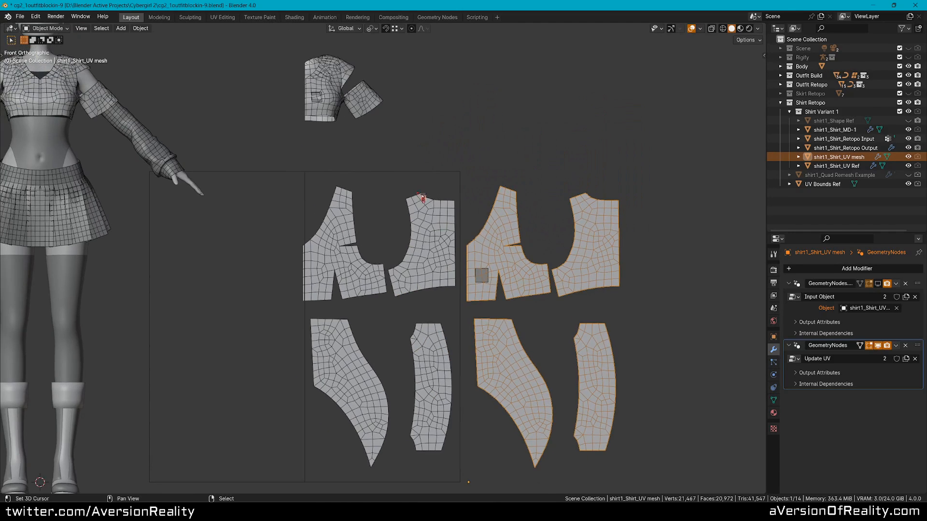
scroll(424, 200, "up", 2)
middle_click_drag(298, 137, 589, 309)
scroll(424, 251, "up", 2)
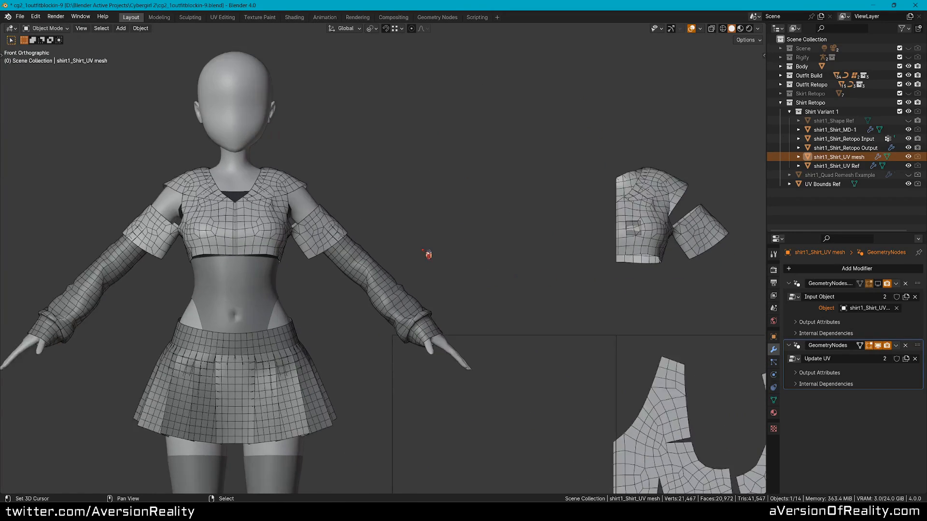
middle_click_drag(328, 193, 512, 278)
scroll(444, 241, "up", 1)
right_click(437, 230)
scroll(486, 262, "down", 1)
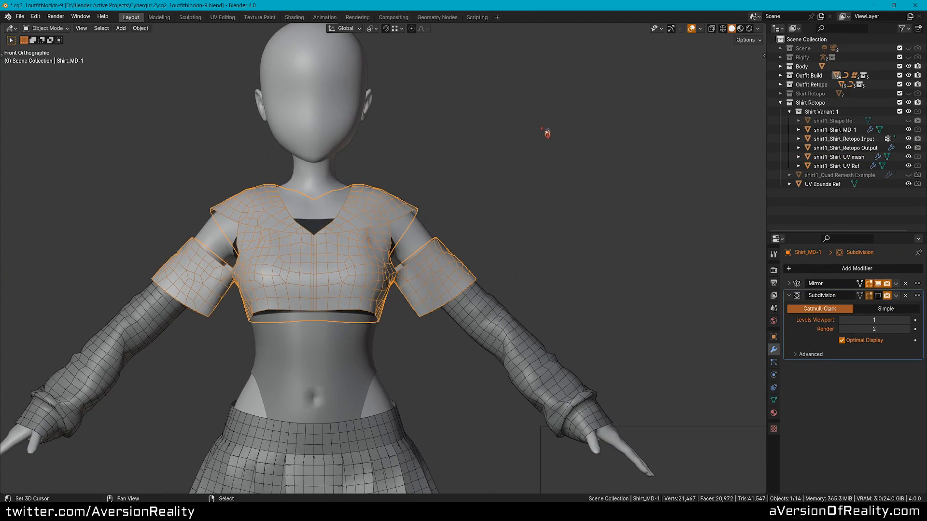
middle_click_drag(548, 134, 447, 178)
scroll(447, 178, "up", 2)
scroll(336, 218, "up", 1)
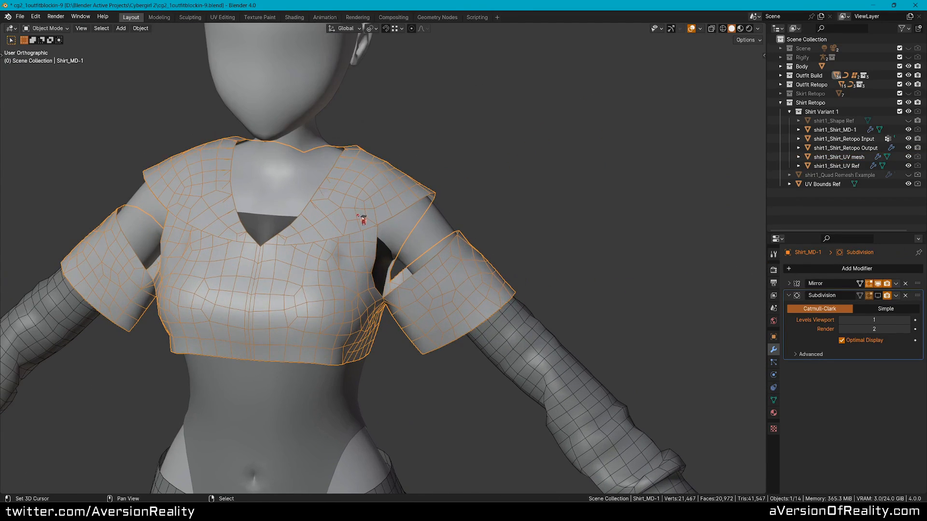
key("KP_1")
scroll(410, 217, "down", 6)
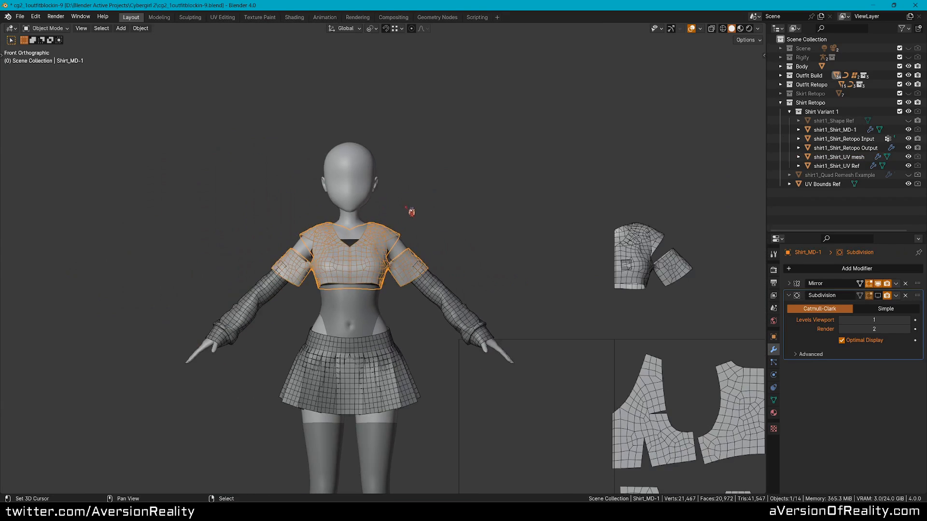
Step: Examine the topology of the flat panels in shirt1_Shirt_UV mesh
right_click(488, 244)
middle_click_drag(398, 319, 326, 222)
middle_click_drag(704, 299, 458, 214)
scroll(457, 214, "up", 1)
middle_click_drag(493, 305, 444, 230)
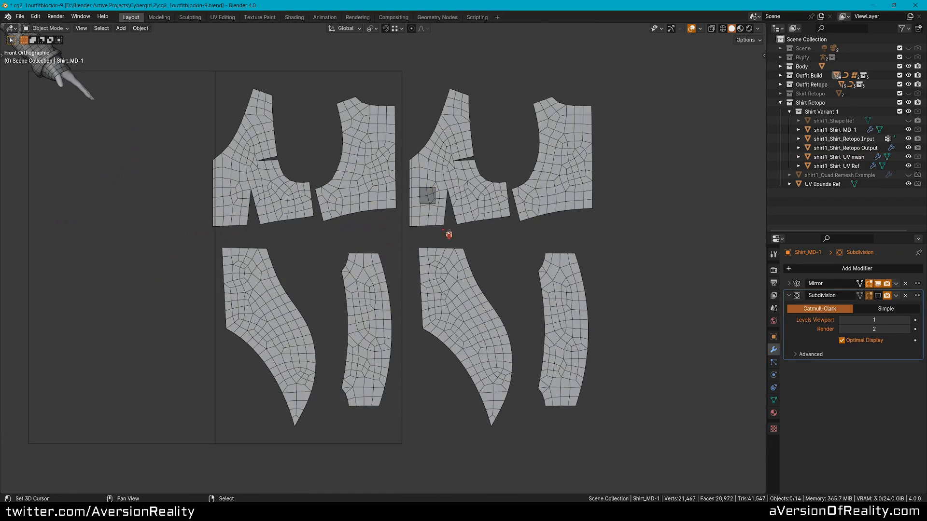
right_click(455, 260)
scroll(460, 265, "up", 2)
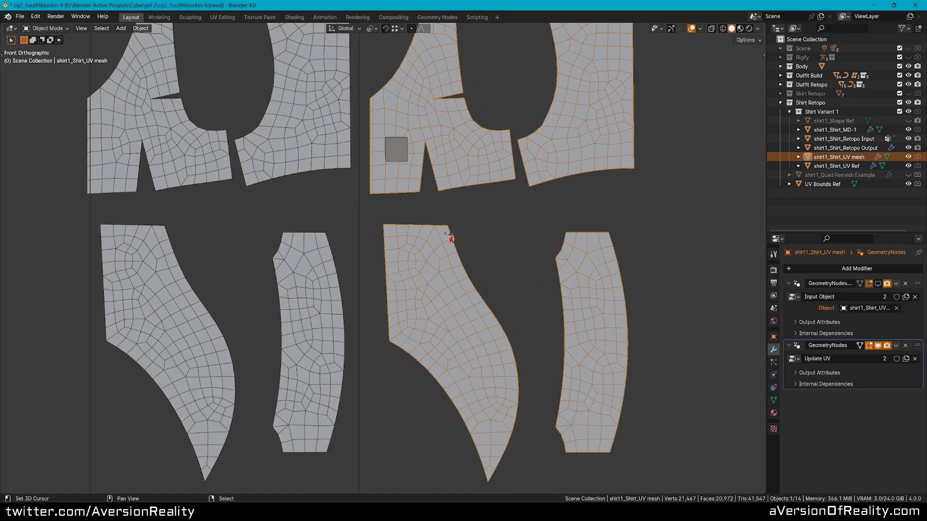
middle_click_drag(458, 265, 427, 242, "shift")
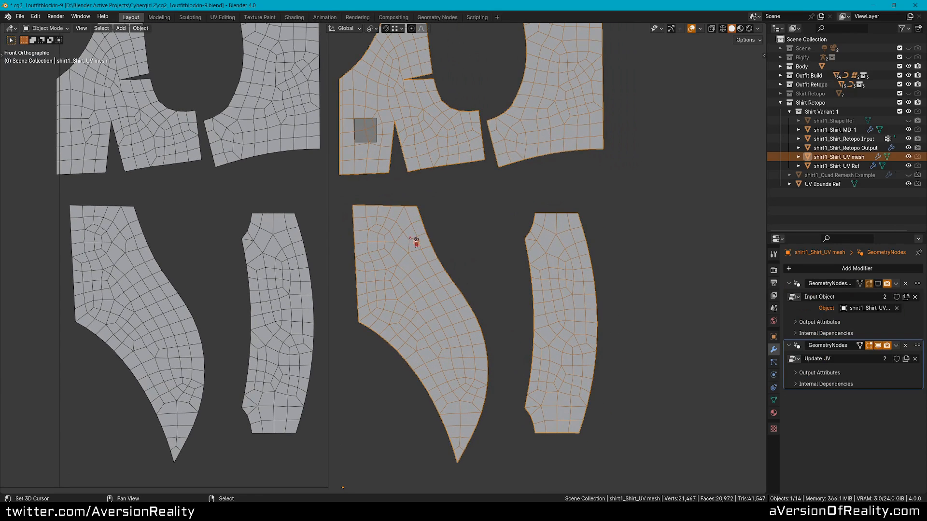
scroll(397, 243, "down", 3)
scroll(434, 169, "up", 1)
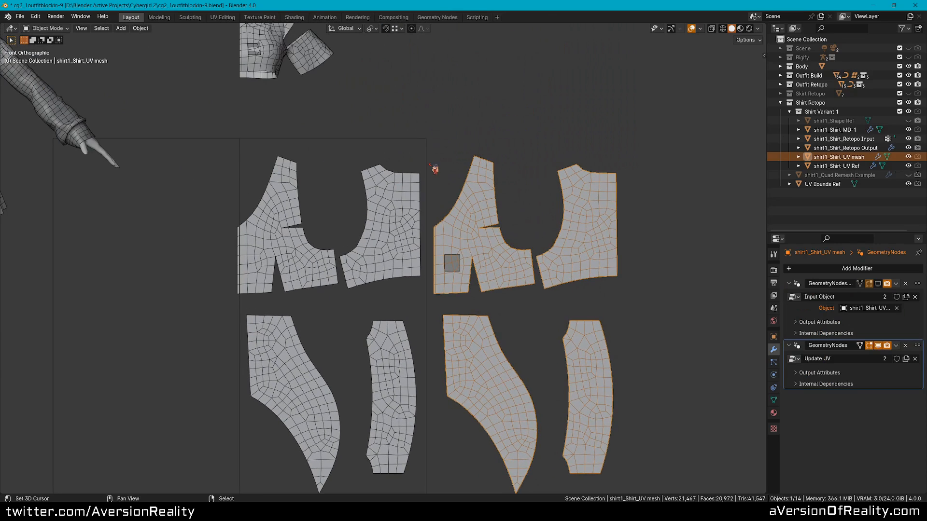
middle_click_drag(487, 234, 472, 188, "shift")
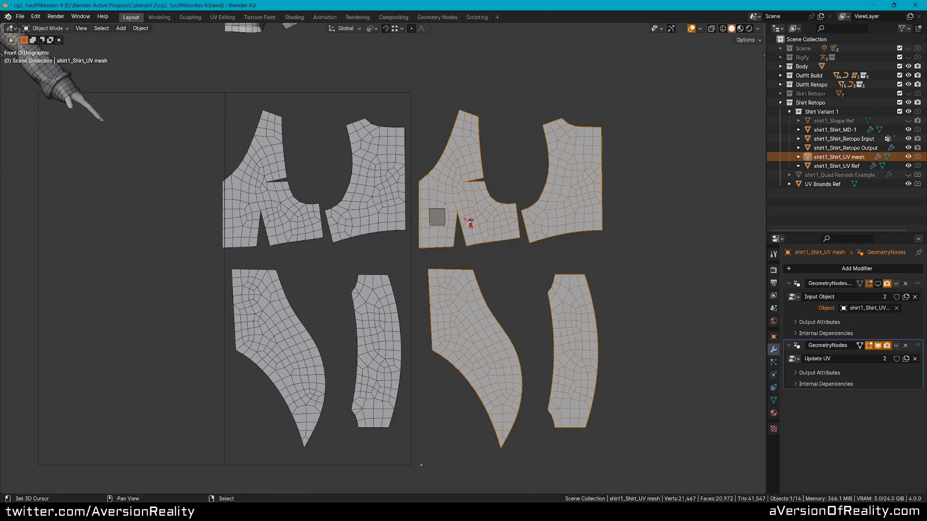
middle_click_drag(470, 223, 504, 220, "shift")
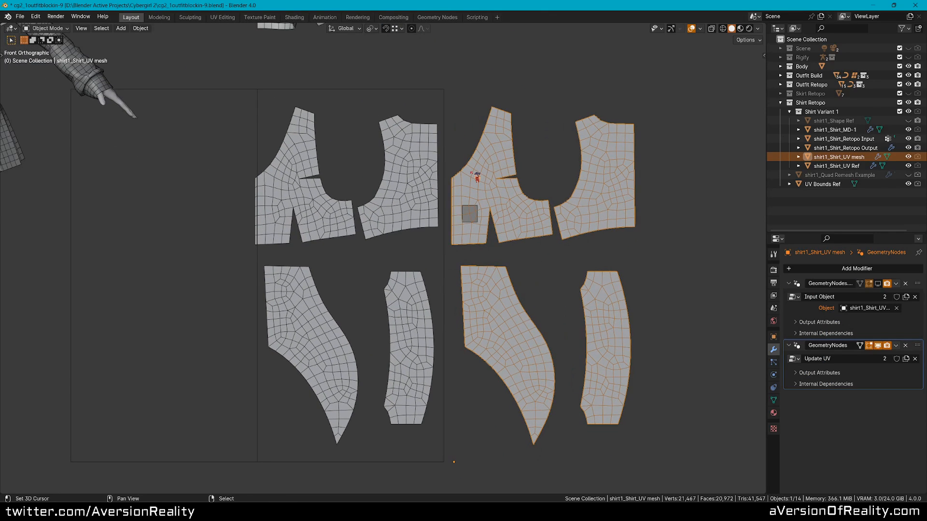
Step: Select the shirt1_Shirt_Retopo Input face and inspect where it sits over the flat shirt panels
left_click(476, 214)
middle_click_drag(566, 159, 555, 165, "shift")
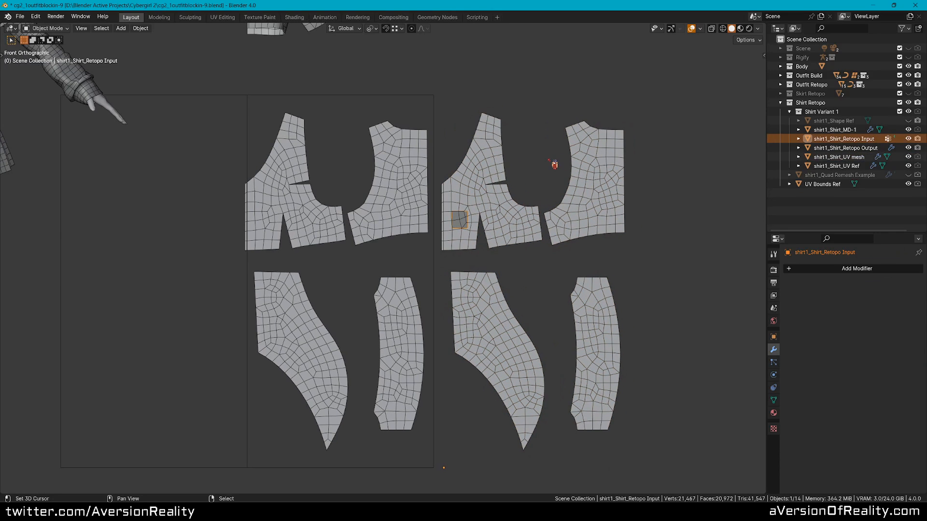
scroll(533, 173, "up", 3)
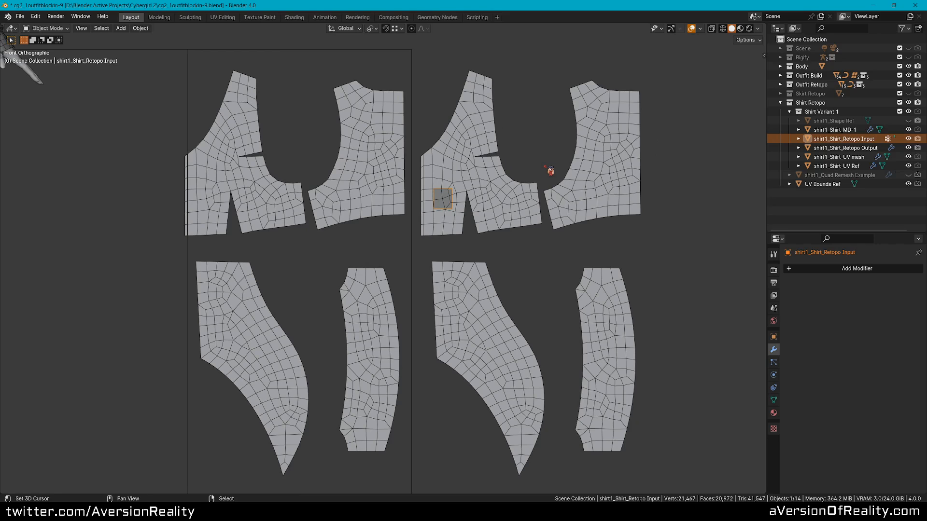
scroll(545, 167, "down", 3)
scroll(502, 160, "up", 2)
middle_click_drag(493, 175, 439, 159, "shift")
scroll(517, 233, "down", 1)
scroll(467, 175, "up", 1)
middle_click_drag(524, 140, 612, 172, "shift")
scroll(532, 153, "down", 1)
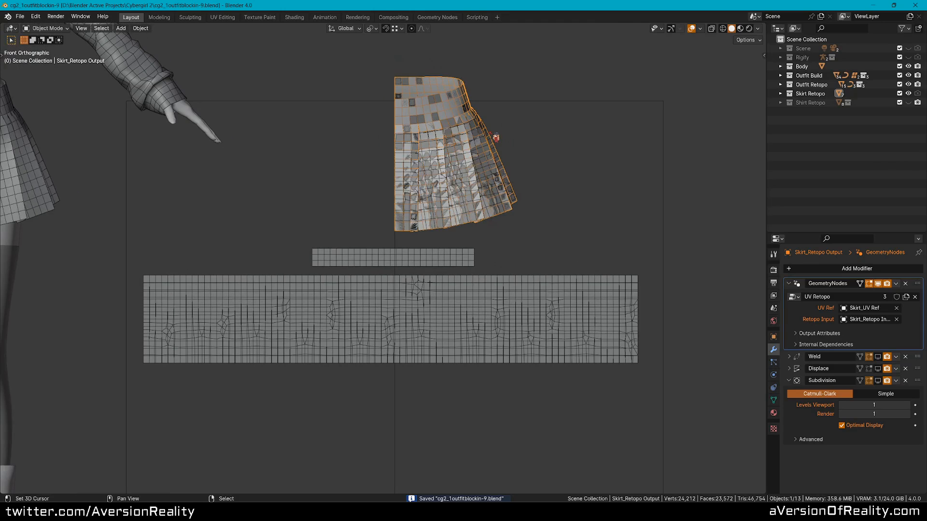
Step: Move the Skirt_Retopo Output object about 0.27 along the global X axis, beside the original half skirt
key("g")
key("x")
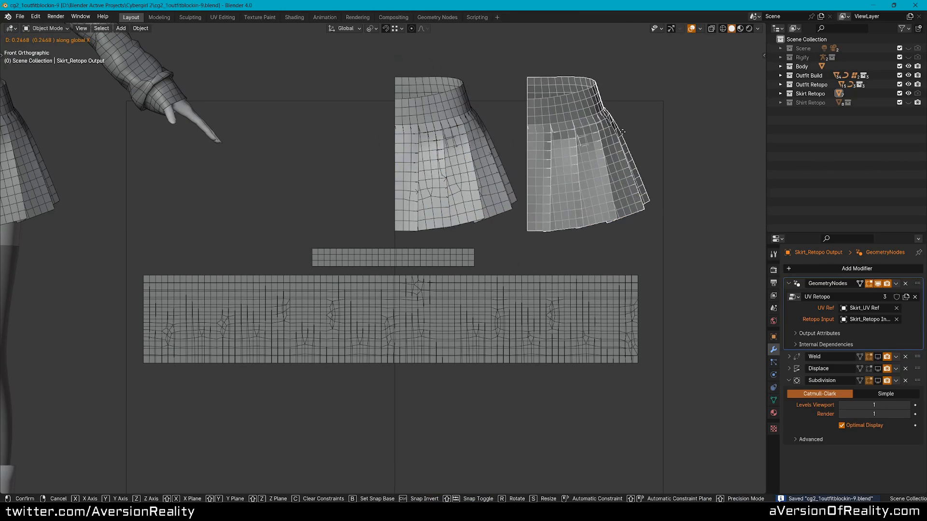
left_click(623, 131)
scroll(624, 202, "up", 1)
middle_click_drag(625, 207, 578, 190, "shift")
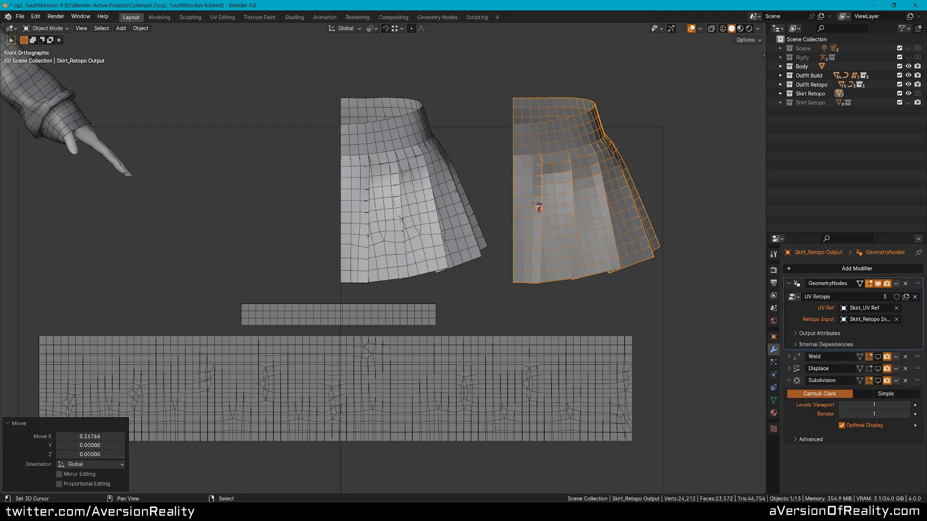
Step: Open the half skirt Skirt_MD-1.001 in the UV Editing workspace and select all its geometry to display its UVs
left_click(438, 184)
left_click(227, 18)
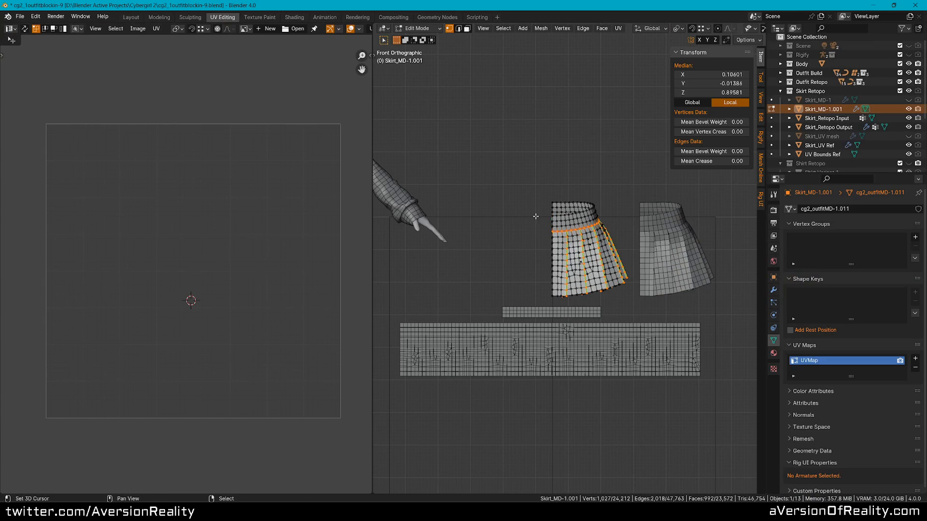
key("alt+a")
key("a")
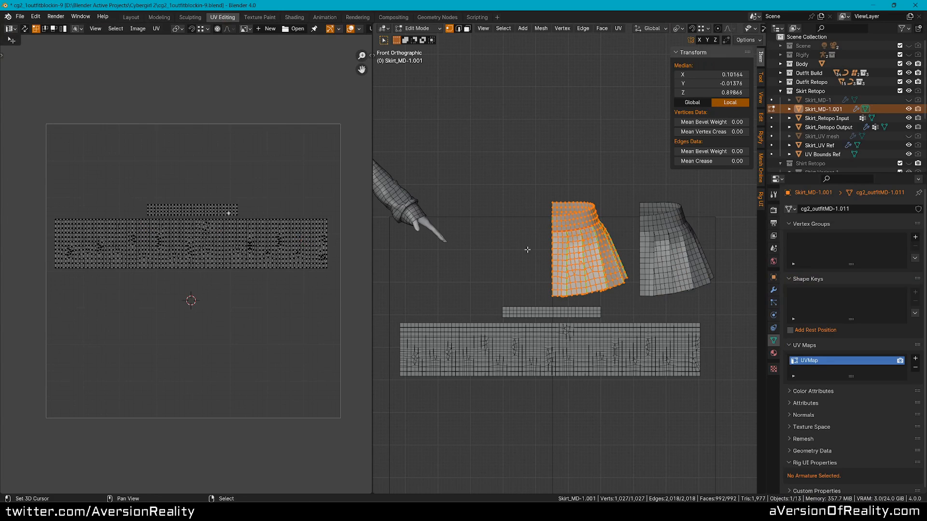
scroll(527, 250, "up", 1)
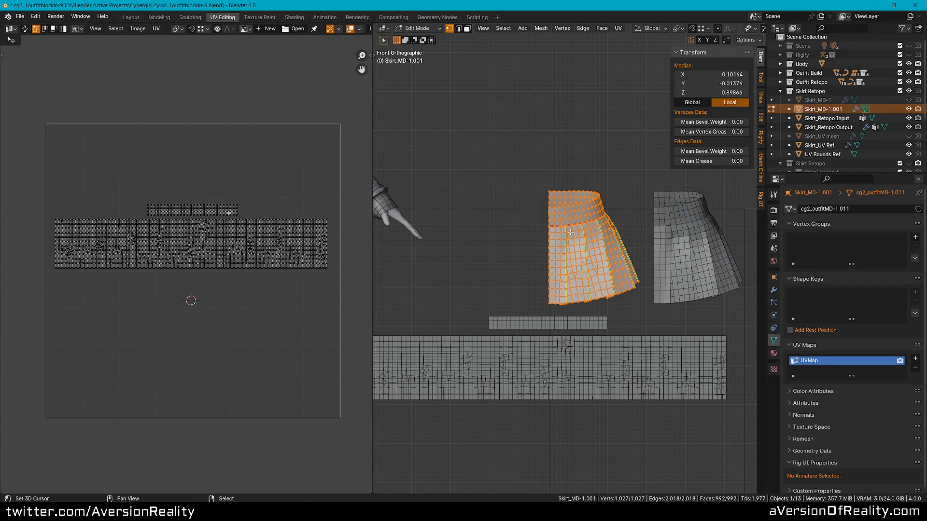
Step: Return to the Layout workspace and open the Skirt_Retopo Input mesh for editing with nothing selected
left_click(134, 17)
left_click(561, 162)
middle_click_drag(528, 203, 560, 143, "shift")
left_click(451, 364)
key("Tab")
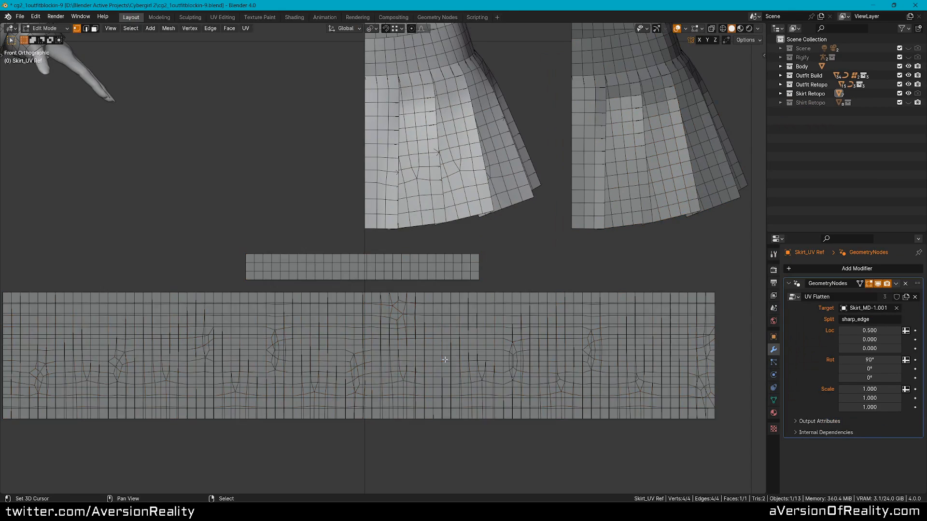
scroll(445, 360, "down", 1)
key("Tab")
right_click(432, 325)
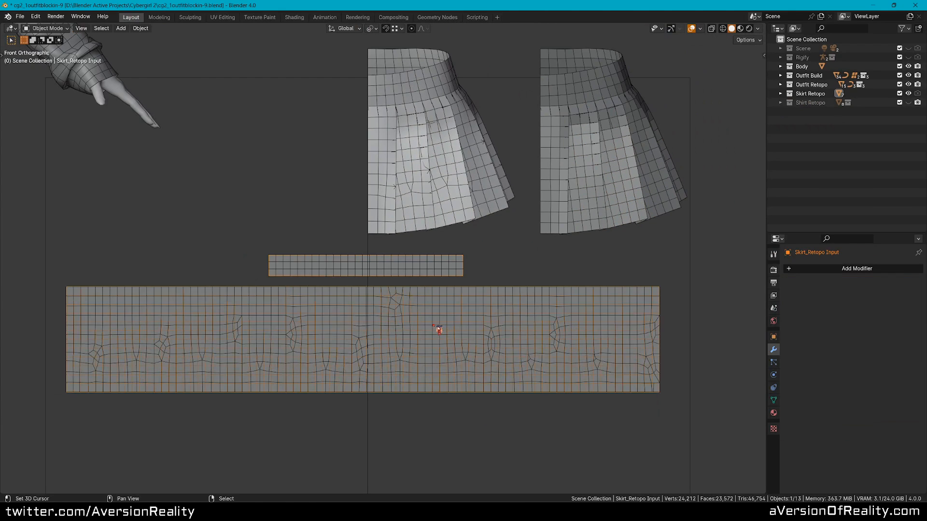
key("Tab")
key("alt+a")
Step: Delete all the geometry of the large pleat panel from Skirt_Retopo Input, keeping only the narrow waistband strip
middle_click_drag(319, 249, 385, 217, "shift")
middle_click_drag(325, 231, 328, 229, "shift")
scroll(311, 262, "up", 1)
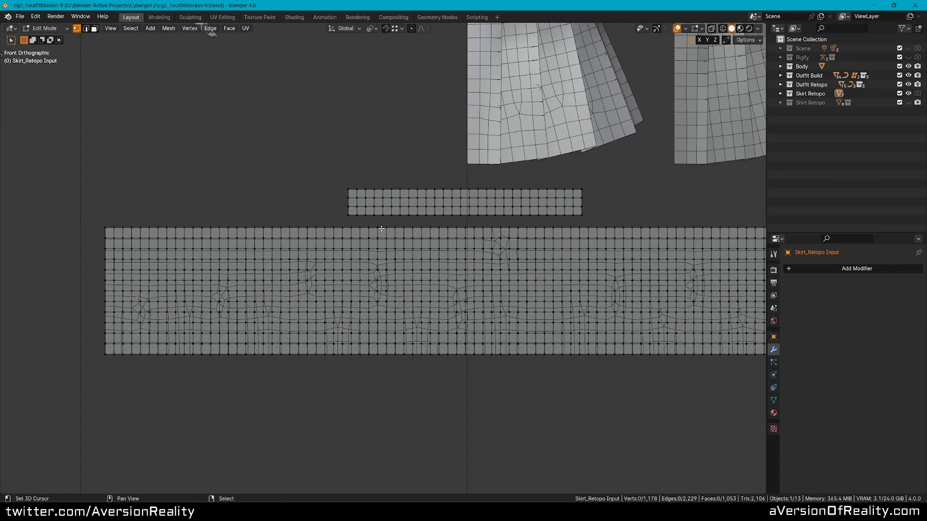
middle_click_drag(381, 229, 465, 194, "shift")
scroll(355, 228, "down", 1)
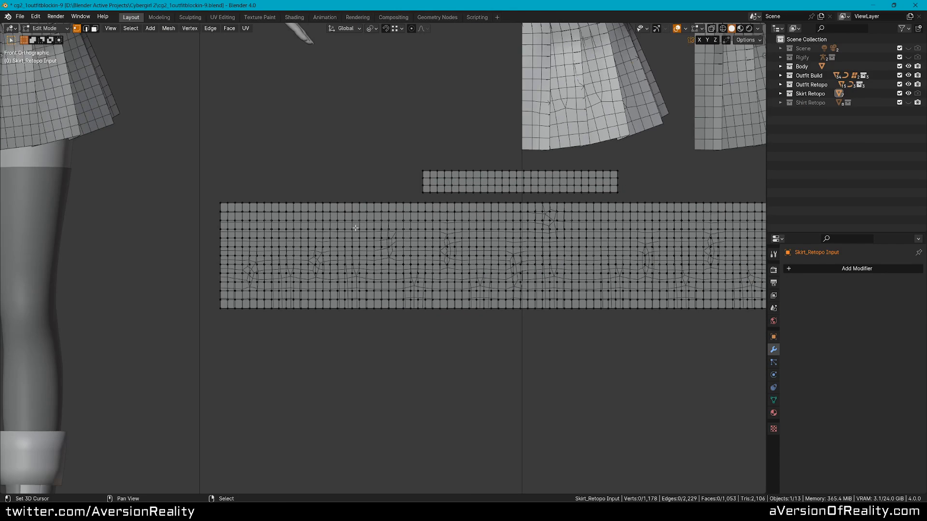
key("l")
key("x")
left_click(396, 236)
Step: Examine the pleats of the skirt on the character from the front and from below
middle_click_drag(346, 147, 505, 286, "shift")
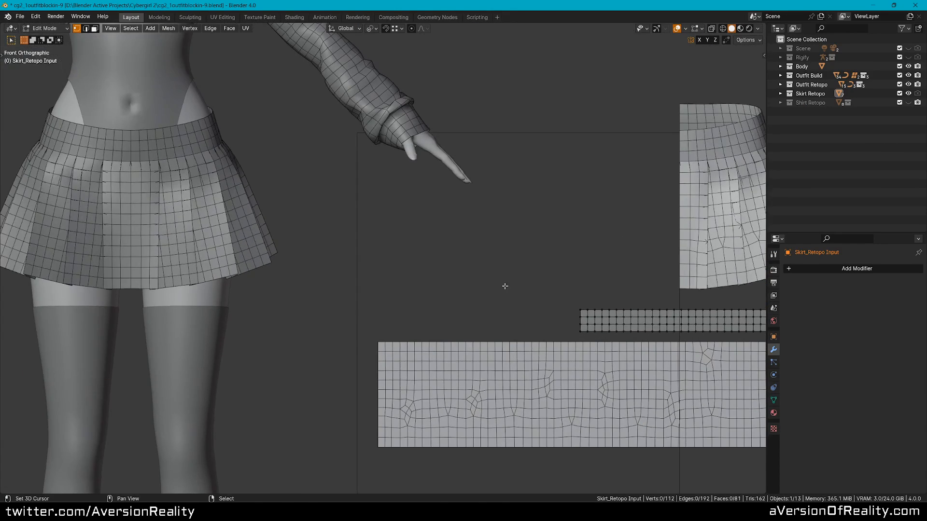
scroll(352, 262, "up", 2)
middle_click_drag(265, 246, 375, 270, "shift")
scroll(389, 265, "up", 2)
scroll(375, 269, "up", 1)
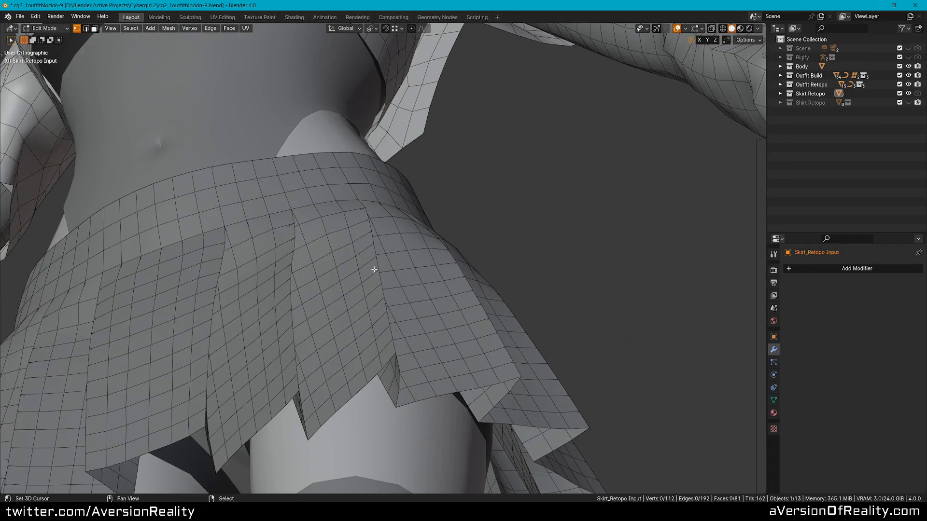
scroll(312, 429, "down", 4)
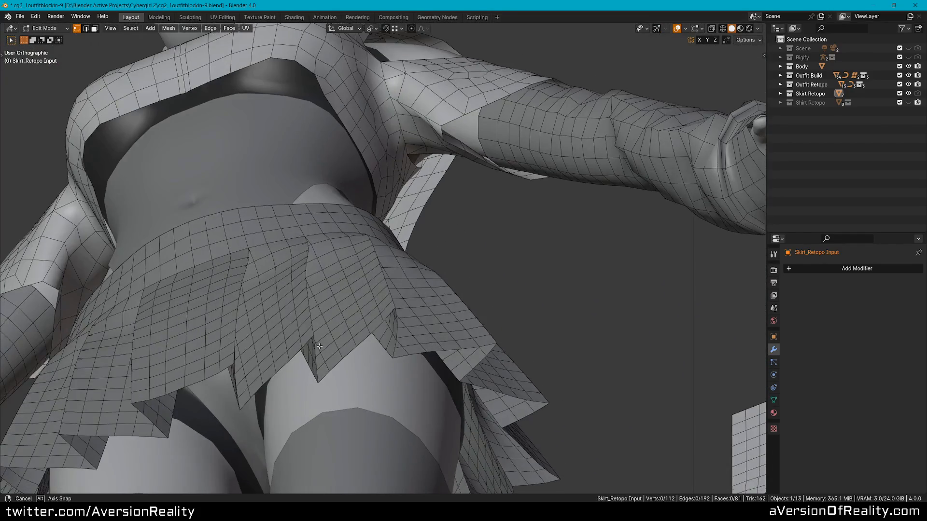
scroll(262, 379, "down", 3)
key("KP_1")
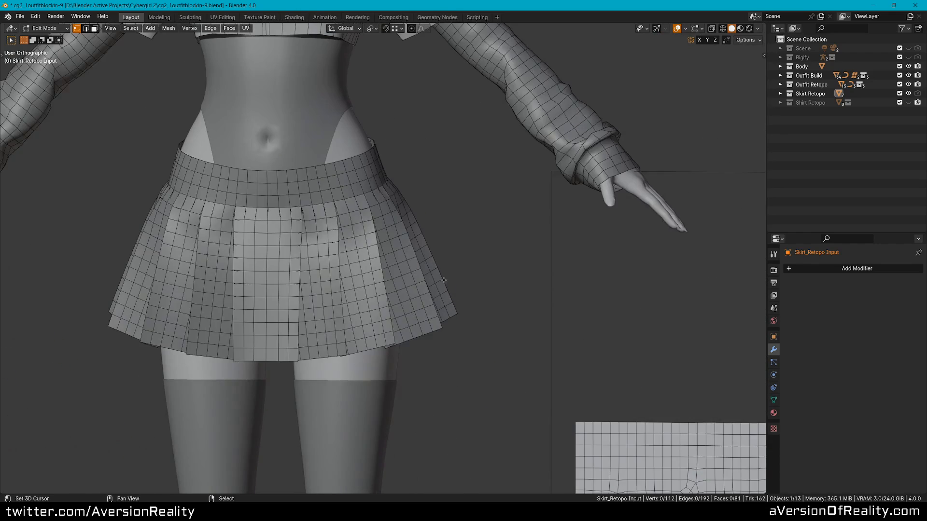
Step: Duplicate one face of the waistband strip over the flat pleat panel and snap two of its corners to the panel's left corners
middle_click_drag(701, 328, 397, 185, "shift")
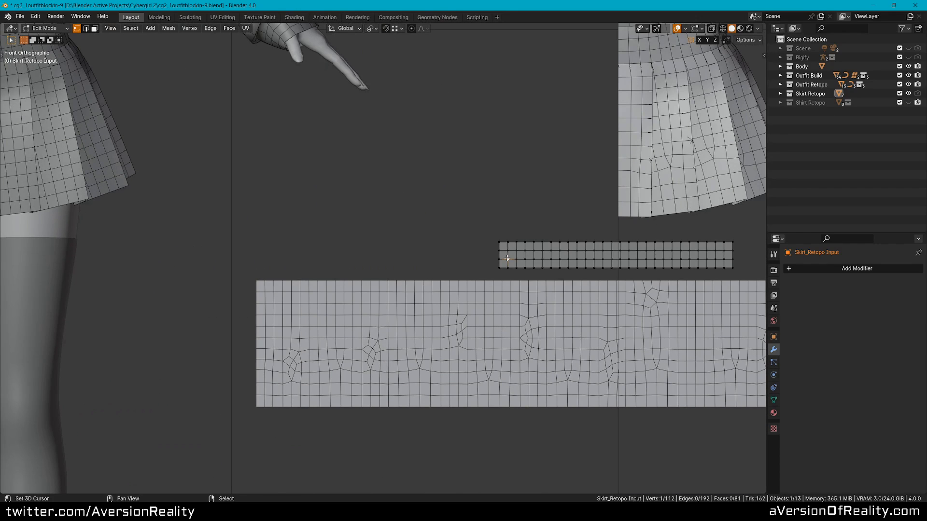
key("shift+d")
left_click(374, 354)
key("1")
key("g")
left_click(264, 284)
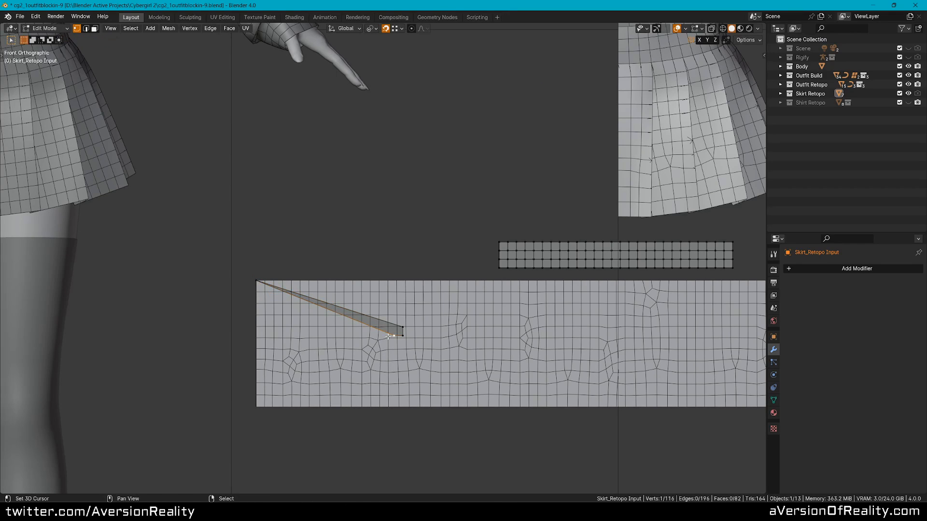
key("g")
left_click(250, 413)
Step: Snap the duplicated face's other two corners to the right corners of the flat panel so it covers the whole panel
right_click(402, 336)
scroll(487, 347, "down", 2)
middle_click_drag(488, 347, 470, 342)
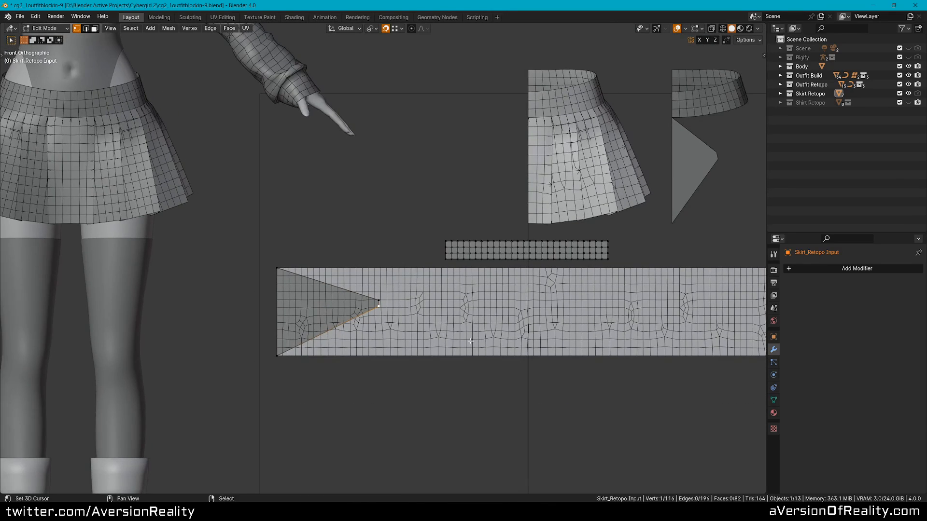
scroll(471, 342, "down", 3)
key("g")
left_click(441, 304)
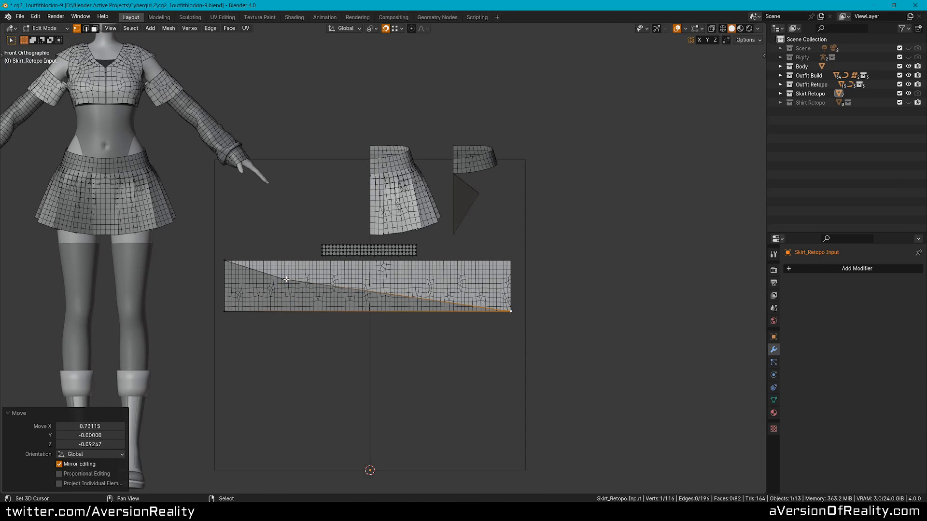
key("g")
left_click(511, 260)
key("alt+a")
Step: Add eight evenly spaced horizontal loop cuts to the large panel face
scroll(393, 261, "up", 3)
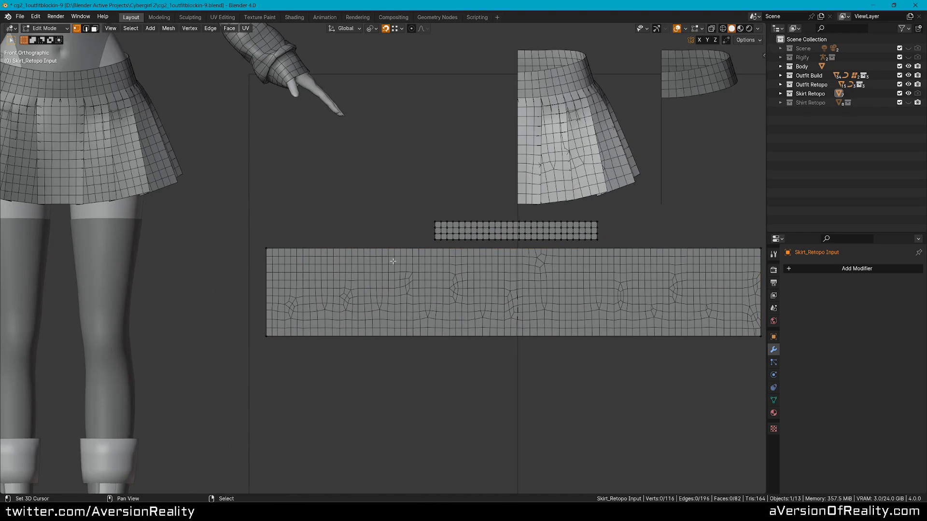
key("ctrl+r")
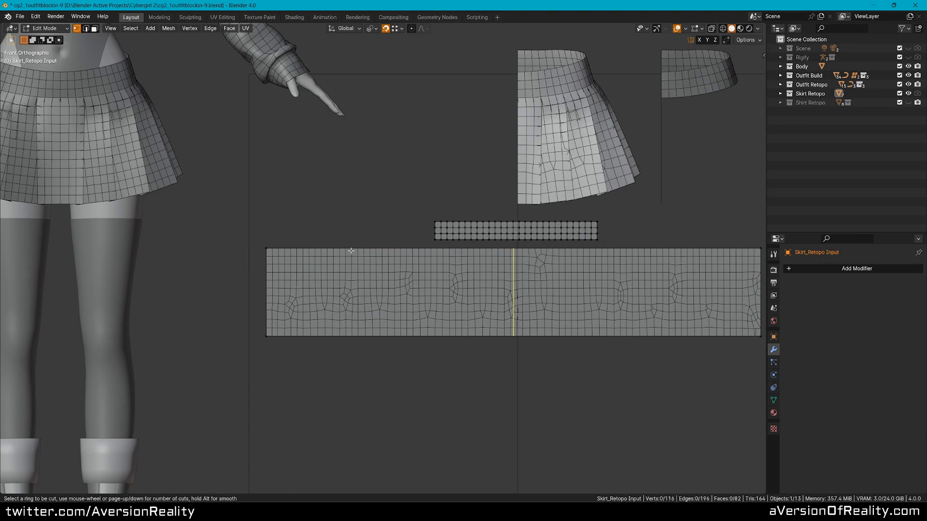
scroll(266, 284, "up", 7)
left_click(266, 283)
left_click(266, 283)
key("alt+a")
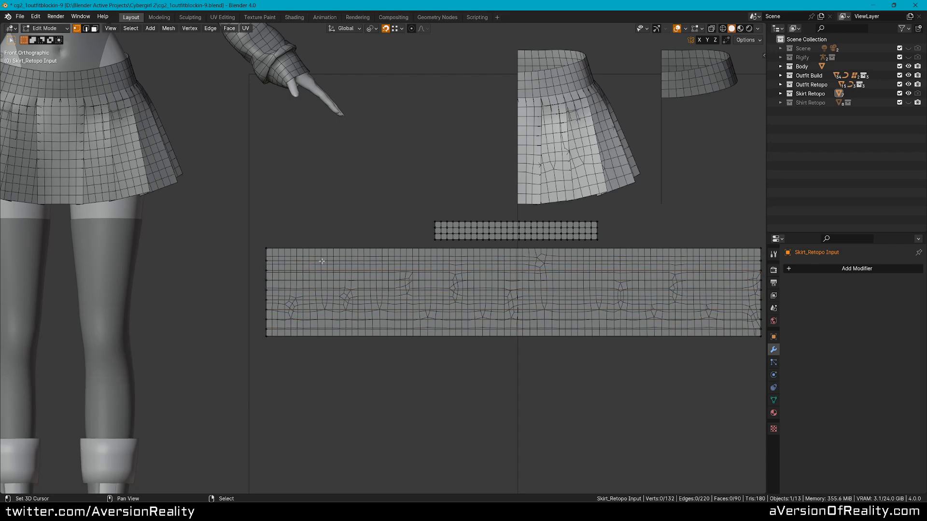
Step: Add one vertical loop cut to the panel and snap it along X to a reference grid column near the left edge
scroll(320, 256, "up", 2)
key("ctrl+r")
left_click(317, 248)
left_click(317, 248)
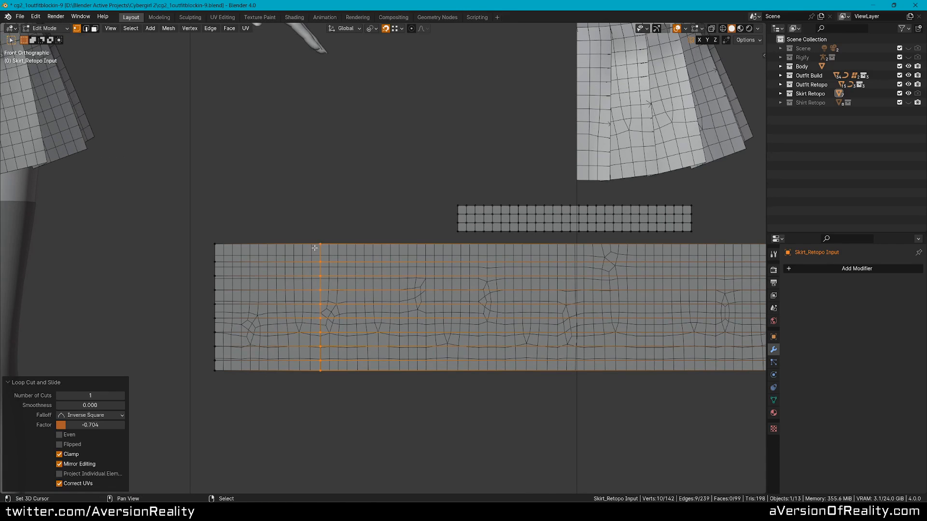
key("shift+Tab")
key("shift+Tab")
key("g")
key("x")
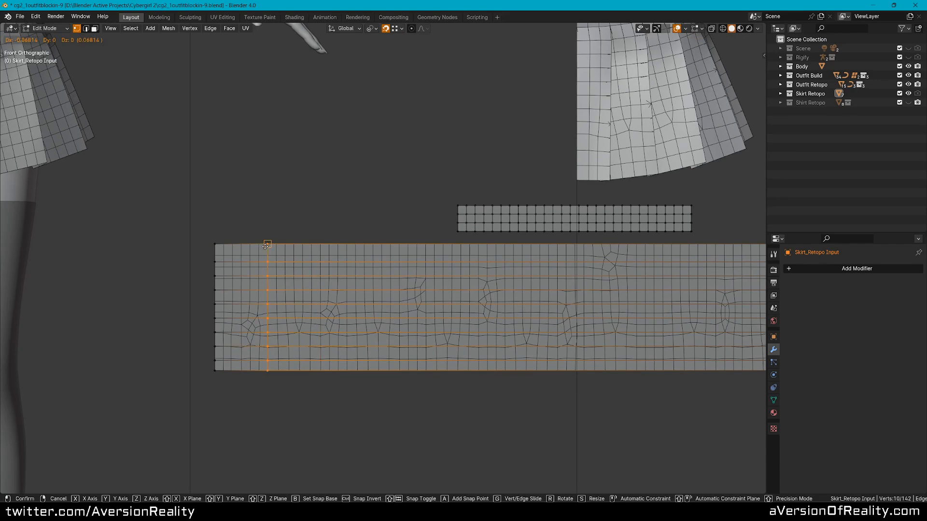
left_click(244, 245)
key("Tab")
Step: Snap the Skirt_Retopo Output object to the 3D cursor so it overlays the original half skirt
middle_click_drag(724, 103, 617, 168)
middle_click_drag(658, 115, 542, 154)
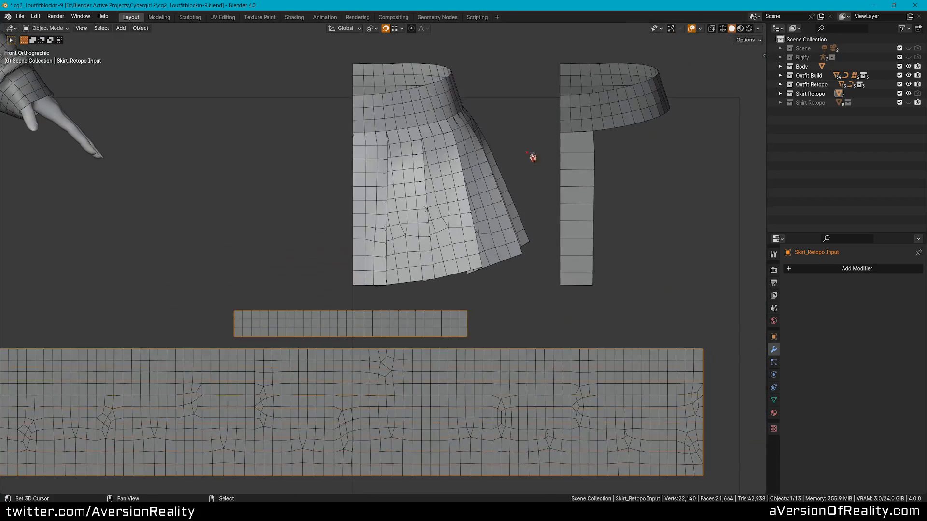
right_click(480, 173)
right_click(561, 207)
key("shift+s")
left_click(589, 88)
Step: Enable the Displace modifier's viewport display on Skirt_Retopo Output and inspect how the first pleat strip sits over the original skirt
middle_click_drag(589, 89, 609, 183)
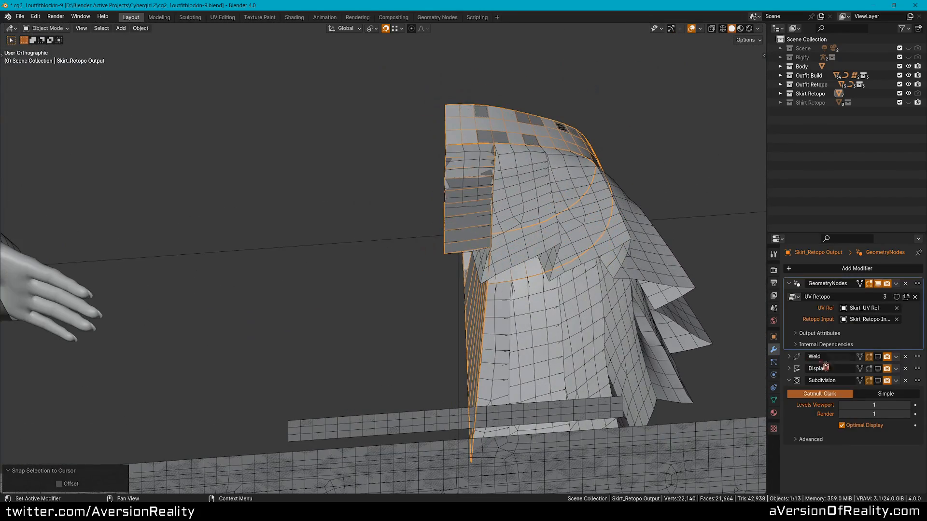
left_click(877, 369)
middle_click_drag(573, 209, 429, 168)
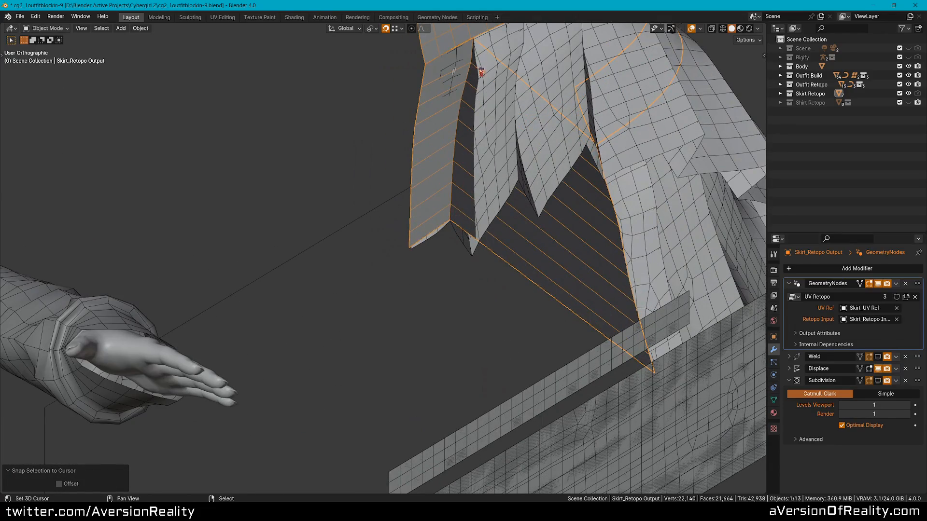
scroll(560, 176, "down", 4)
key("KP_1")
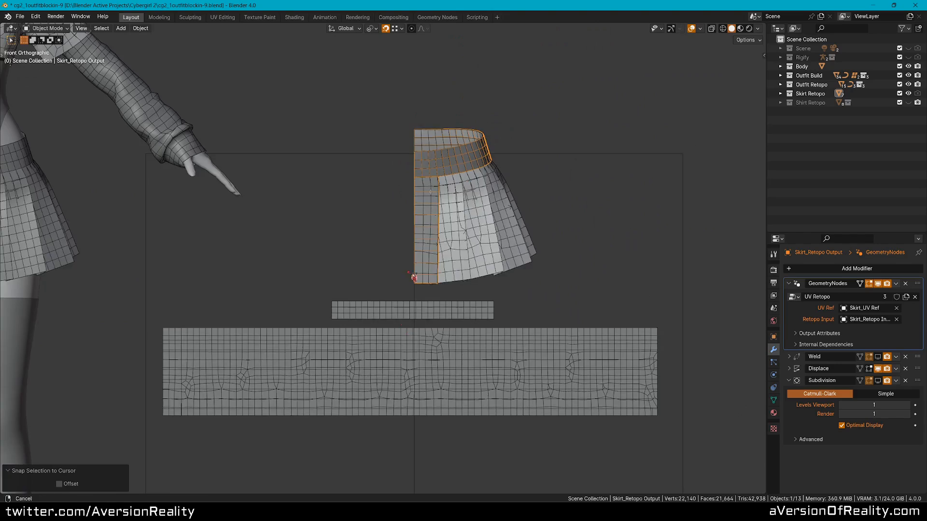
middle_click_drag(243, 332, 393, 238, "shift")
scroll(393, 238, "up", 2)
right_click(398, 236)
scroll(430, 195, "down", 1)
middle_click_drag(502, 182, 405, 184, "shift")
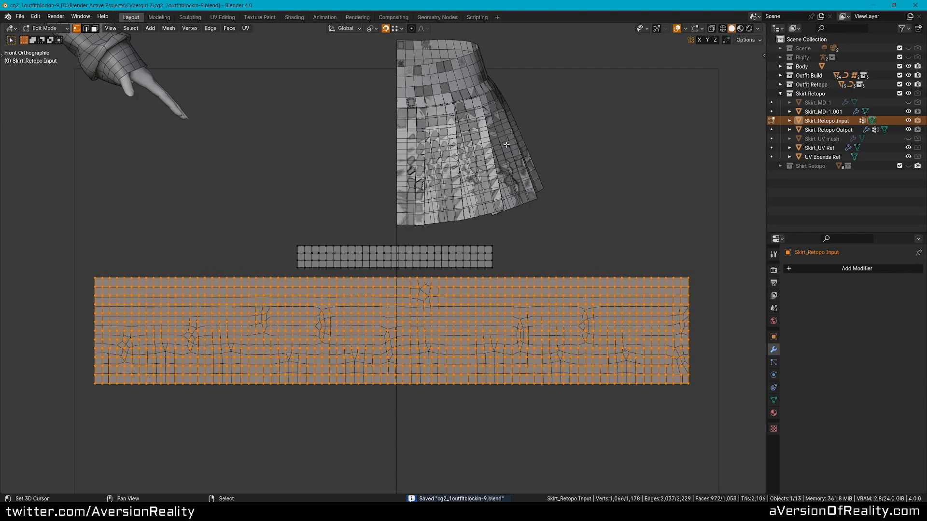
Step: Move Skirt_Retopo Output along the global X axis to beside the original half skirt and turn snapping off
middle_click_drag(507, 145, 425, 203)
key("Tab")
right_click(433, 209)
key("g")
key("x")
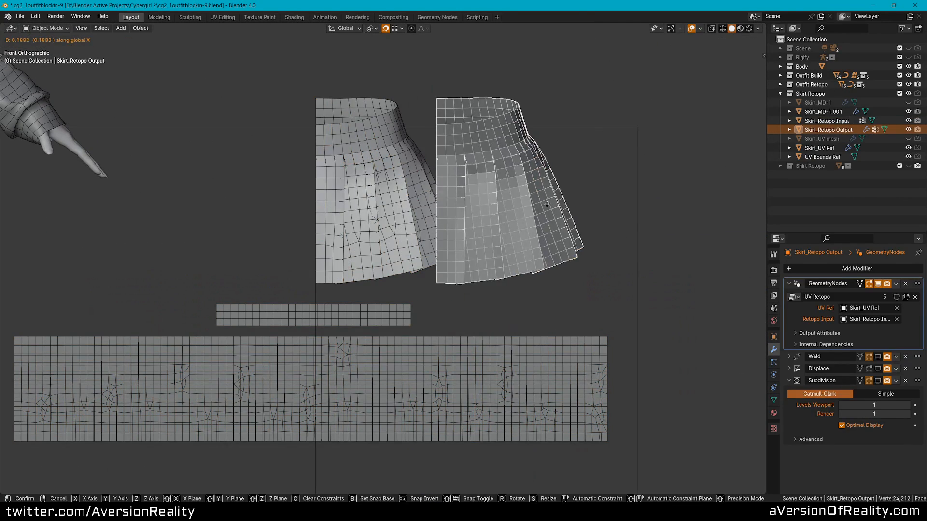
left_click(595, 215)
key("shift+Tab")
middle_click_drag(616, 198, 497, 205)
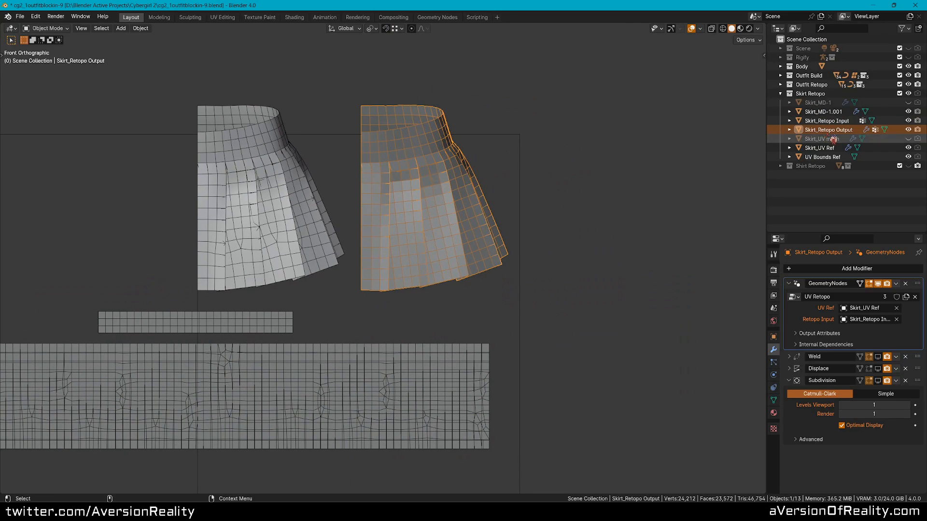
Step: Duplicate Skirt_Retopo Output in place and hide the original output object
key("shift+d")
key("Escape")
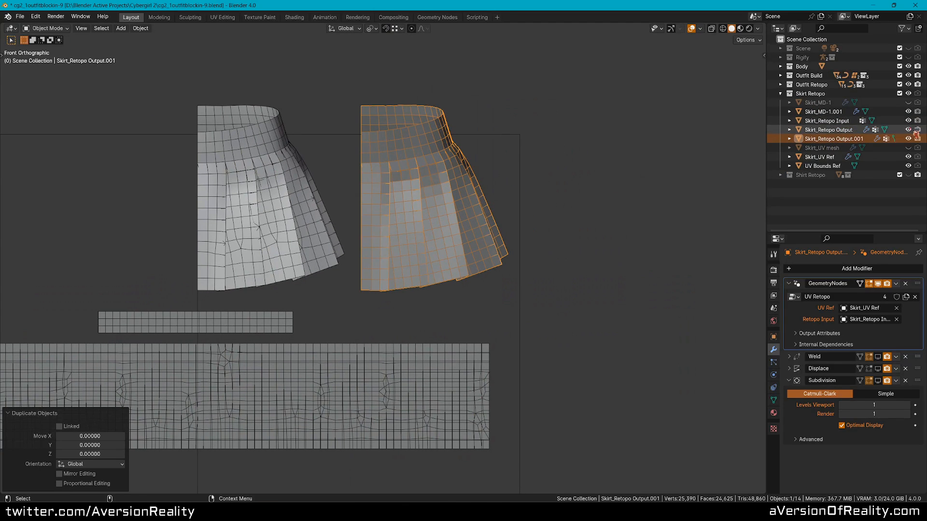
left_click(908, 129)
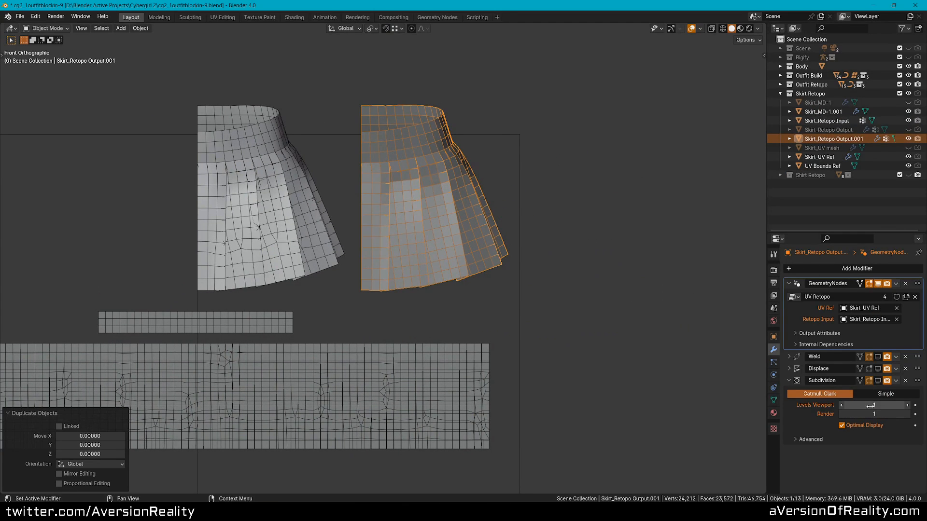
Step: Apply Visual Geometry to Mesh on the duplicated skirt and open it for editing
right_click(369, 189)
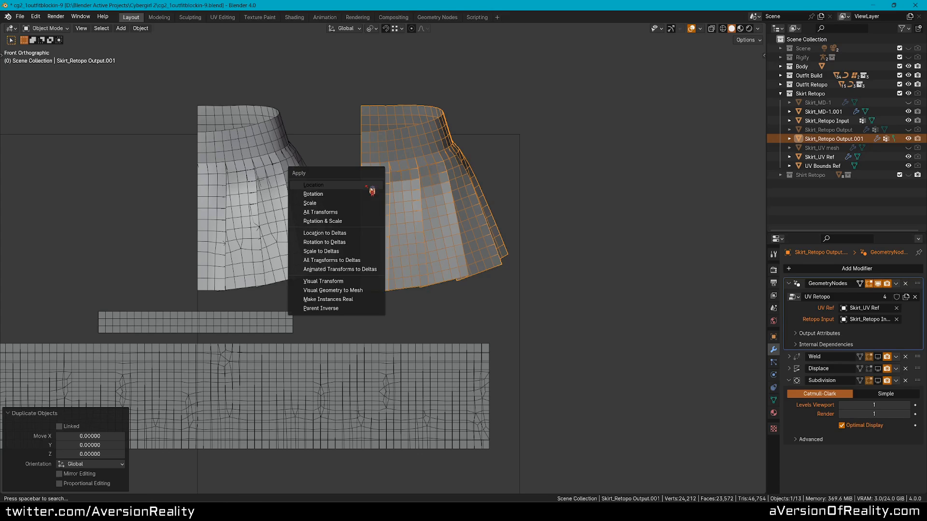
left_click(364, 294)
scroll(407, 306, "up", 1)
key("Tab")
Step: Try moving the pleated section away from the waistband to check whether the two parts are joined
scroll(407, 307, "up", 4)
key("g")
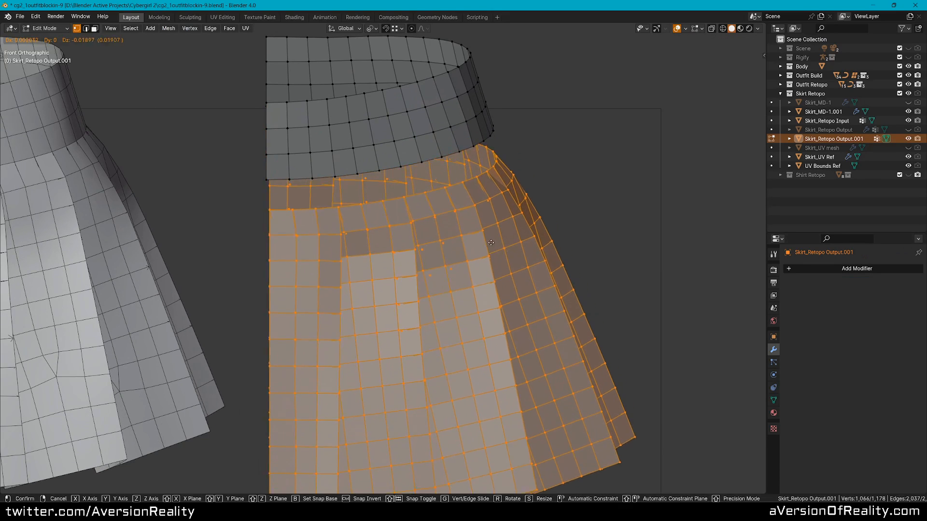
right_click(473, 213)
Step: In wireframe, select the edge loop where the waistband meets the pleats and merge its vertices by distance
middle_click_drag(396, 160, 402, 139, "shift")
key("shift+z")
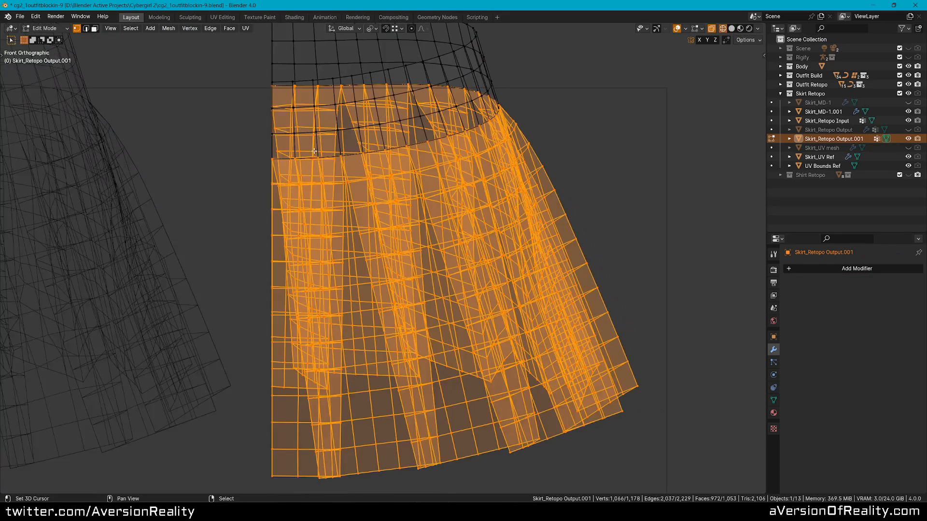
key("alt+a")
middle_click_drag(323, 170, 337, 177, "shift")
scroll(301, 182, "up", 1)
left_click(295, 182, "alt")
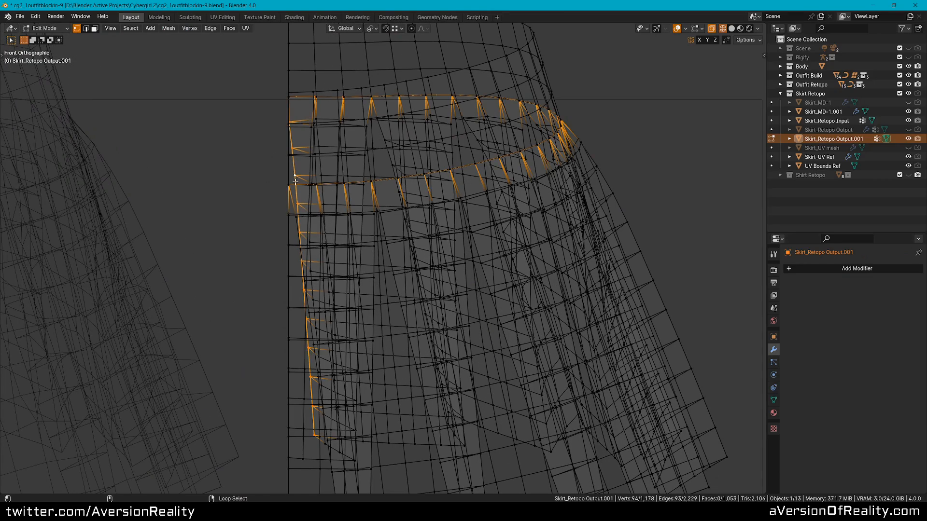
left_click(292, 186, "alt")
middle_click_drag(292, 185, 287, 211, "shift")
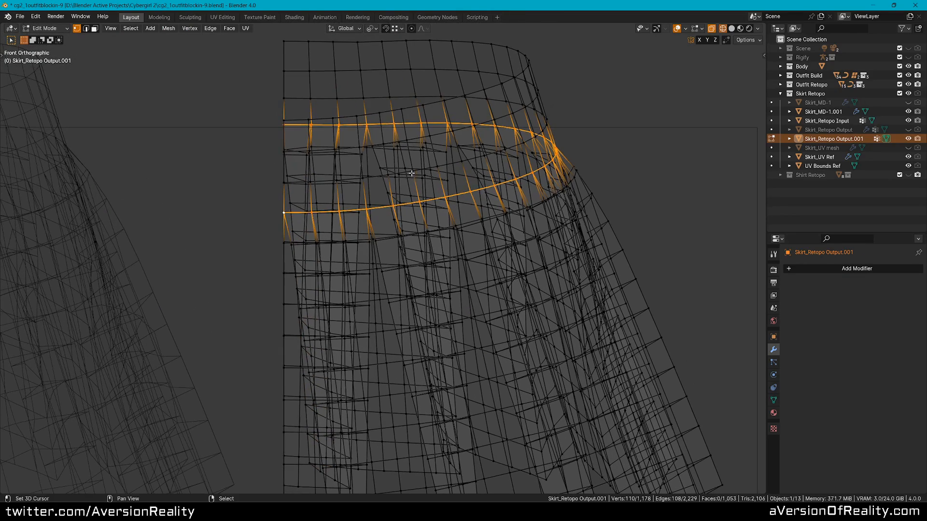
key("m")
left_click(412, 175)
Step: Examine the merged waistband seam from the side, in solid and wireframe shading, for vertices left unmerged
scroll(412, 174, "down", 3)
middle_click_drag(418, 177, 335, 182)
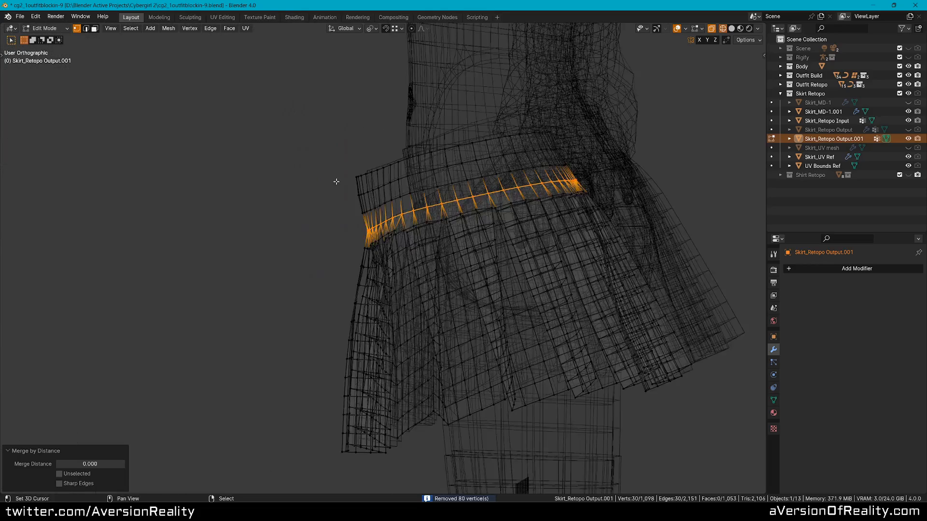
key("z")
left_click(391, 182)
middle_click_drag(425, 189, 449, 176)
scroll(449, 176, "up", 3)
middle_click_drag(531, 162, 452, 158, "shift")
scroll(414, 176, "up", 2)
key("shift+z")
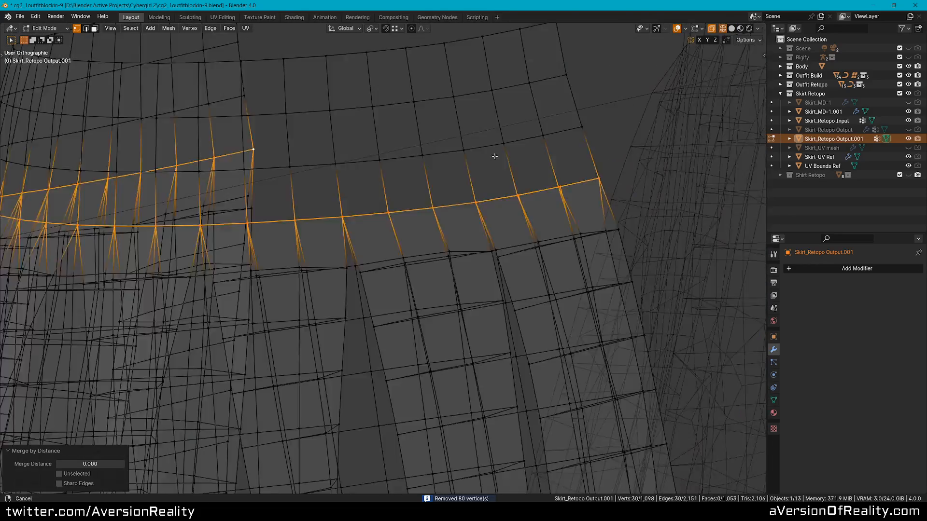
Step: Merge the two nearly coincident seam vertices beside the seam's end, using At Last
scroll(289, 203, "up", 5)
right_click(310, 204)
right_click(306, 201, "shift")
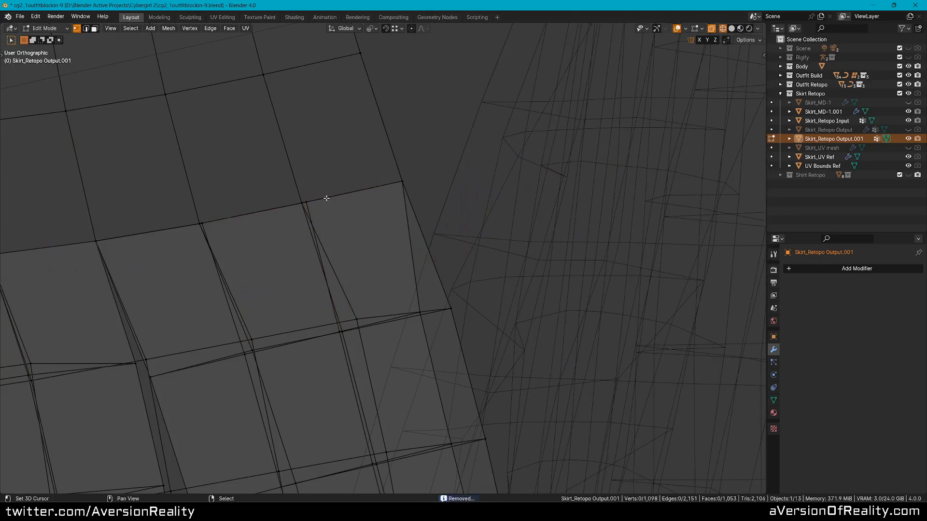
right_click(309, 201)
right_click(301, 202, "shift")
key("m")
left_click(348, 137)
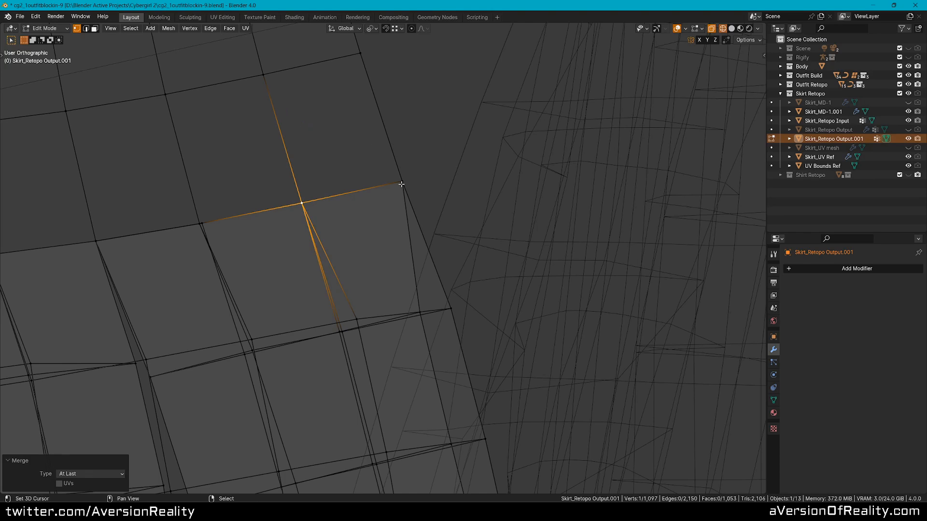
Step: Merge the next pair of nearly coincident vertices along the waistband seam, using At Last
right_click(207, 224)
right_click(198, 223, "shift")
key("m")
left_click(247, 157)
scroll(263, 190, "down", 8)
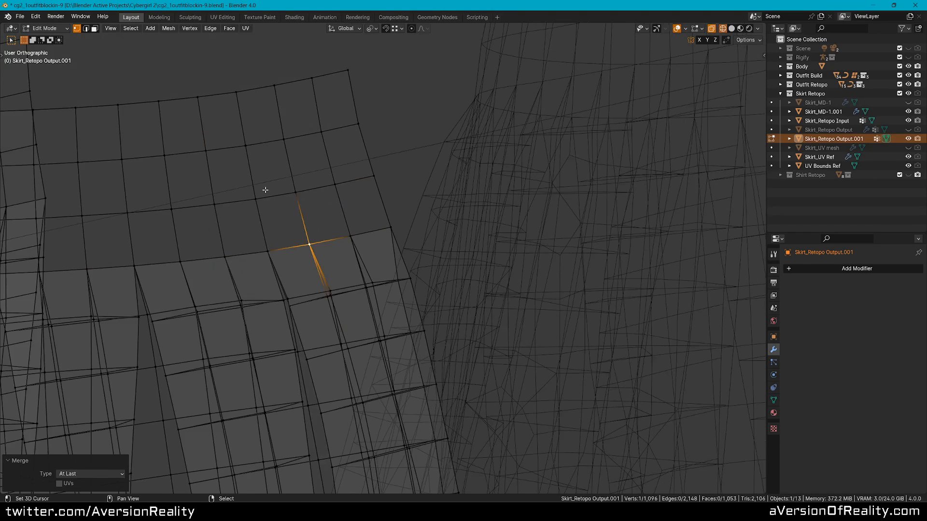
Step: In solid shading, select the edge loop where the waistband meets the pleats and mark it as a seam
key("alt+a")
key("shift+z")
right_click(399, 171, "alt")
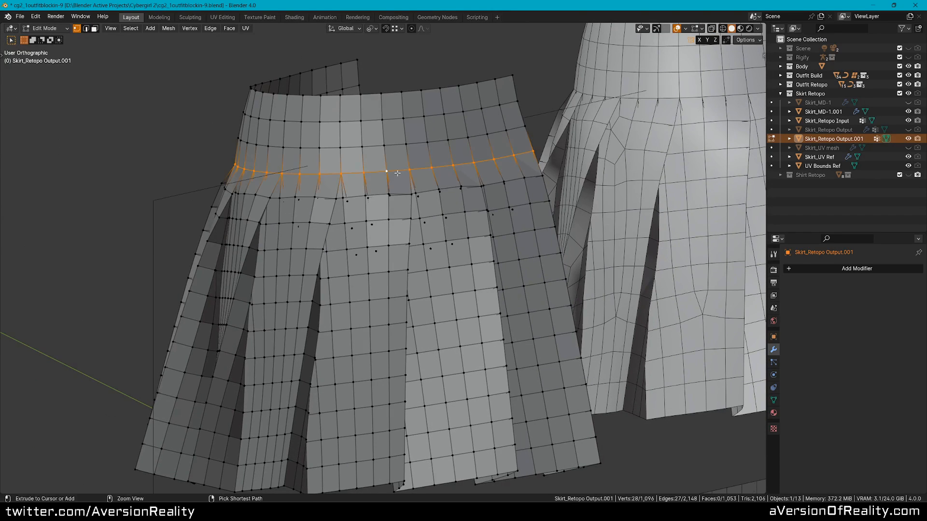
key("ctrl+e")
left_click(398, 174)
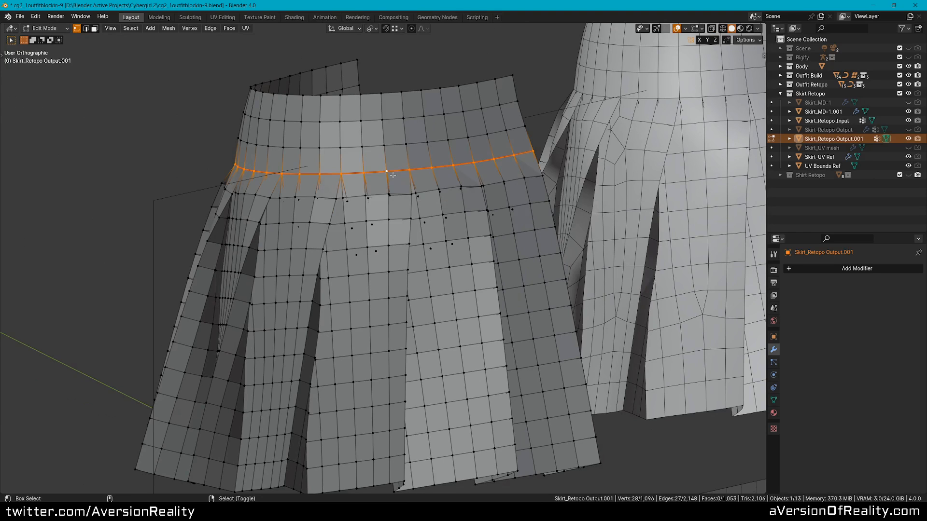
middle_click_drag(485, 184, 528, 88, "shift")
key("alt+a")
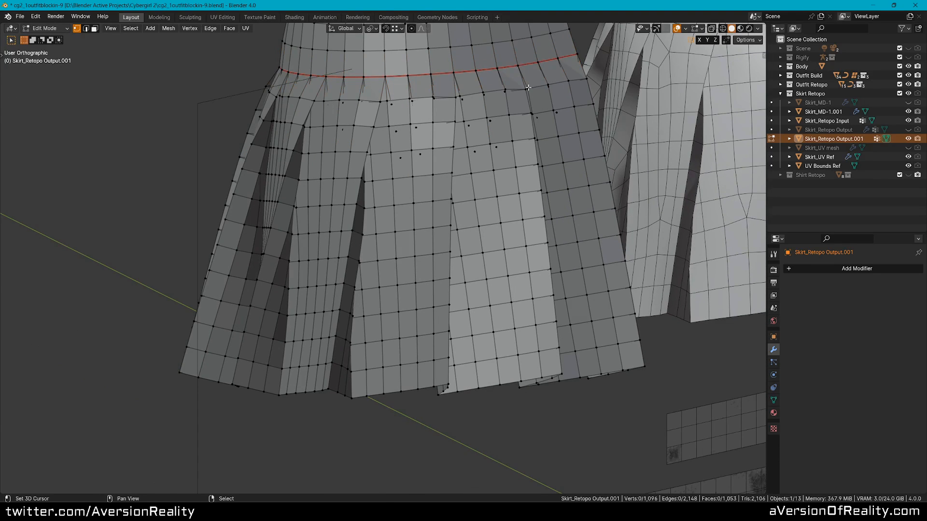
Step: Switch the Seams display off and back on in the mesh edit overlays, and undo the stray pleat selection
left_click(701, 28)
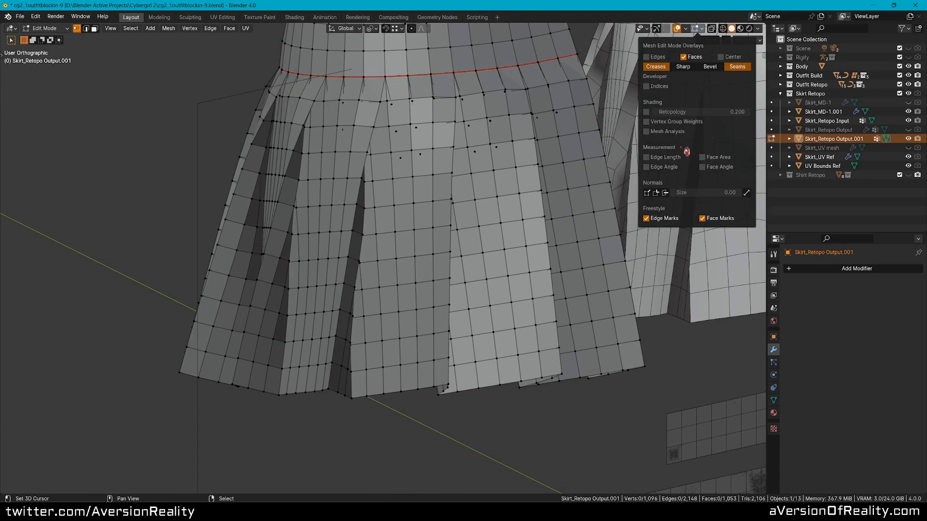
left_click(736, 68)
left_click(736, 68)
right_click(357, 138, "alt")
key("ctrl+z")
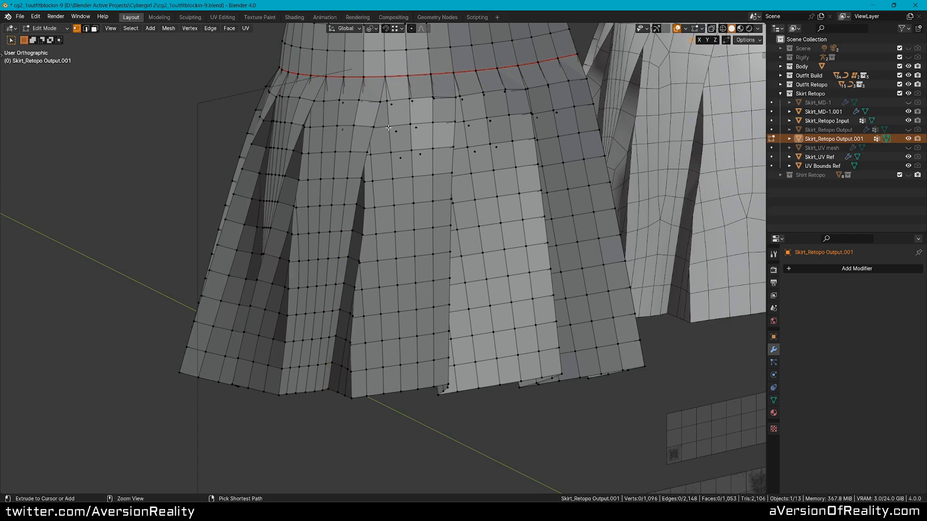
Step: Select a pleat's fold edge loop, extend it to edges with similar Face Angles, crease them at 1, and return to Object Mode
key("2")
right_click(374, 140, "alt")
key("shift+g")
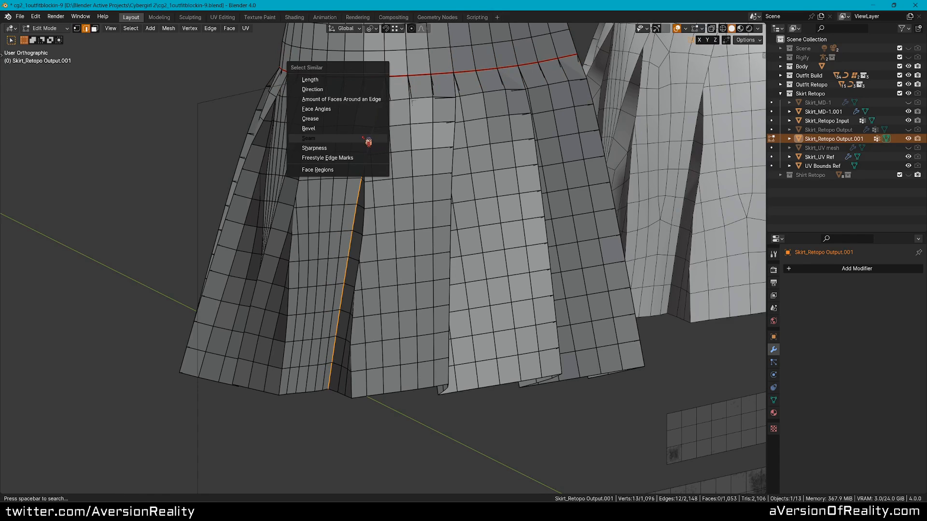
left_click(356, 109)
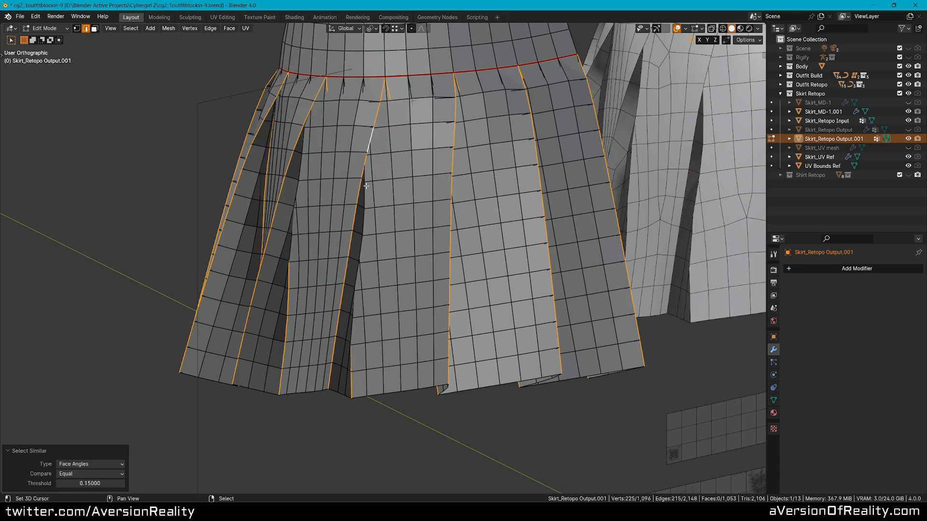
key("shift+e")
key("1")
key("Return")
middle_click_drag(476, 152, 483, 188)
scroll(385, 213, "down", 3)
key("Tab")
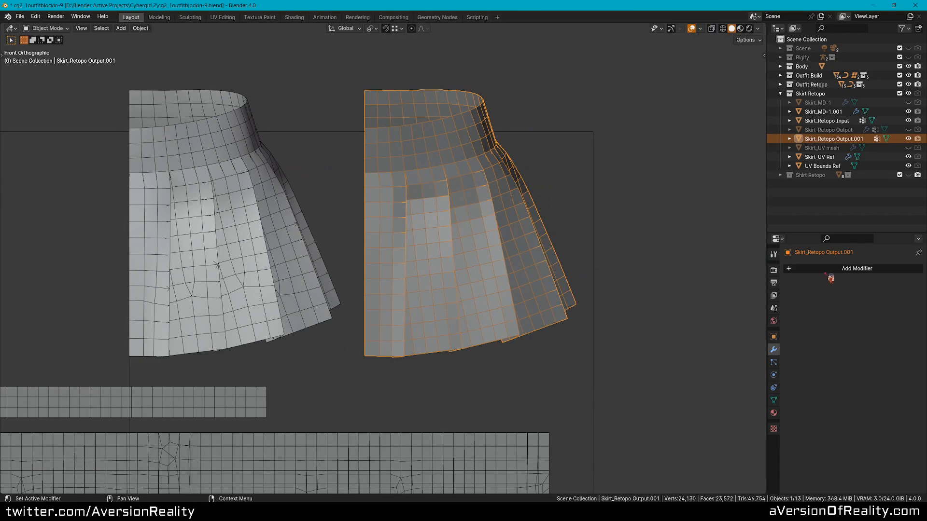
Step: Select the skirt on the character, toggle its Subdivision modifier's viewport display, and hide the skirt's wireframe
scroll(579, 244, "down", 4)
middle_click_drag(380, 231, 698, 248, "shift")
scroll(241, 246, "up", 2)
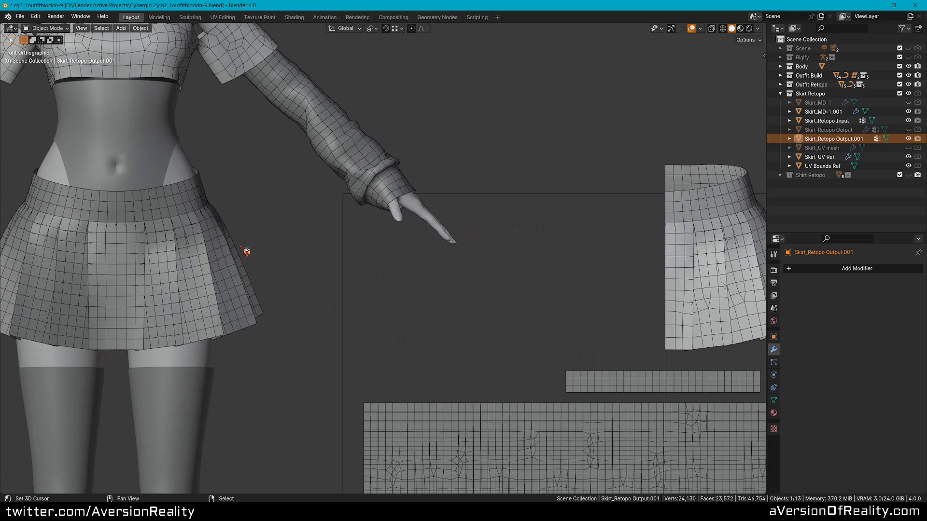
left_click(247, 251)
key("KP_Decimal")
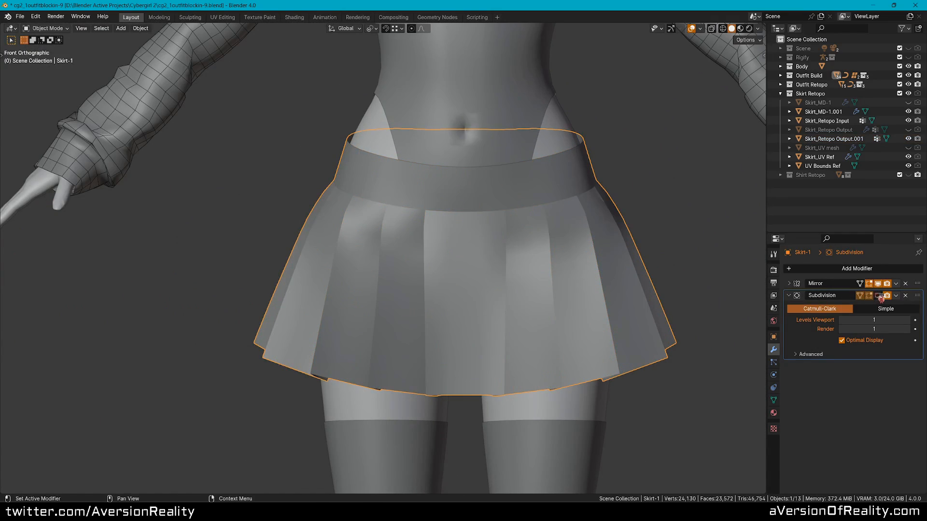
left_click(878, 295)
scroll(497, 223, "down", 6)
middle_click_drag(497, 224, 573, 240)
key("alt+a")
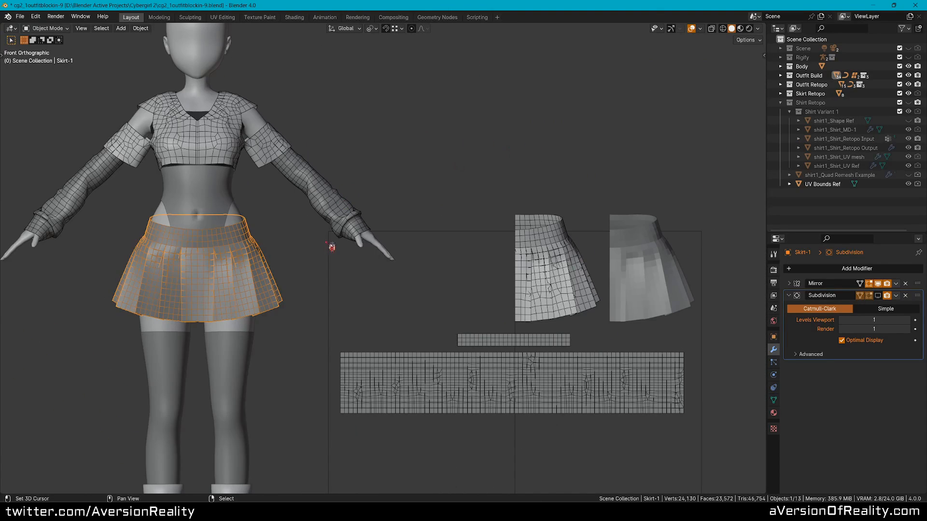
key("shift+z")
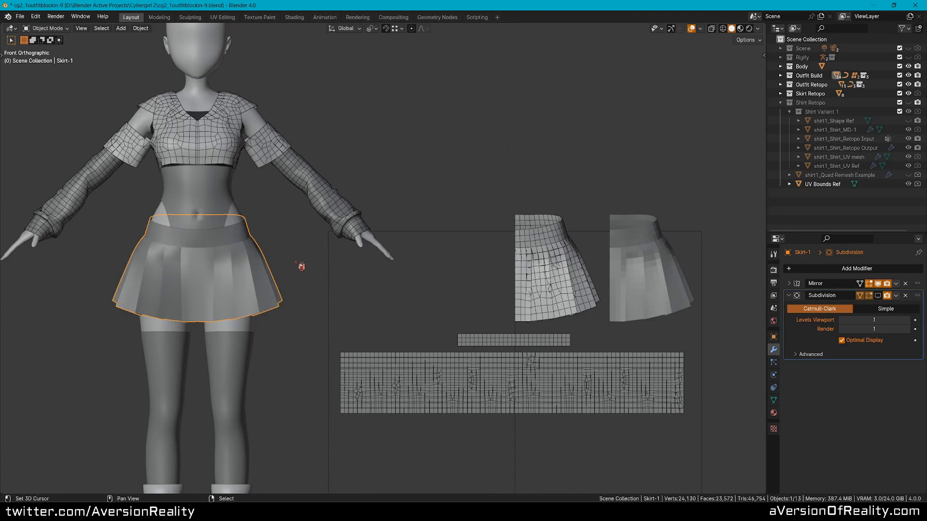
Step: Hide the Skirt Retopo collection and show the Shirt Retopo collection
left_click(908, 93)
left_click(908, 102)
middle_click_drag(645, 174, 420, 171, "shift")
middle_click_drag(604, 257, 542, 155, "shift")
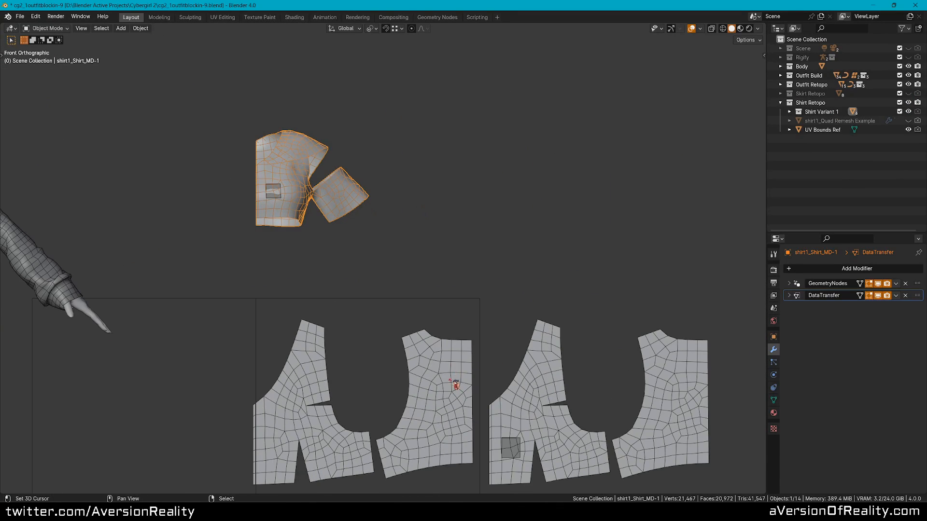
middle_click_drag(456, 385, 200, 247, "shift")
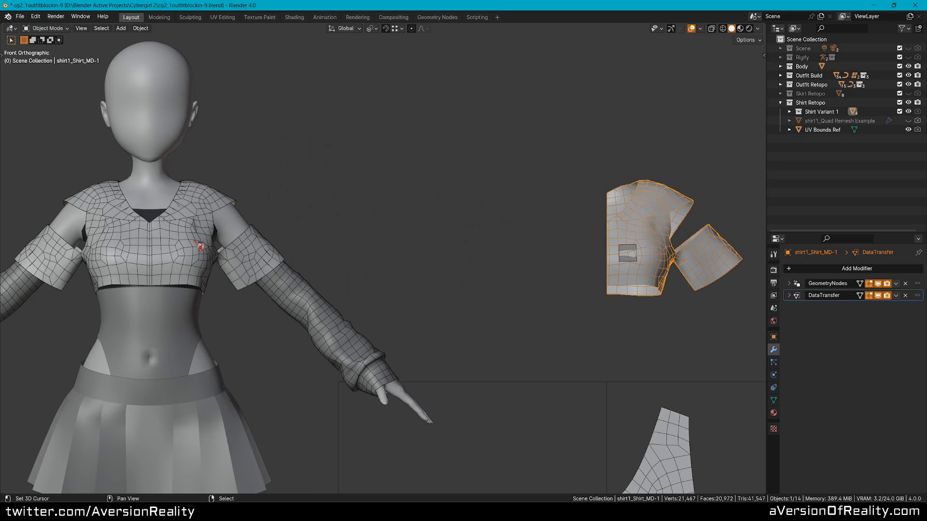
Step: Compare the shirt on the character with the half shirt shirt1_Shirt_MD-1 beside it
left_click(228, 236)
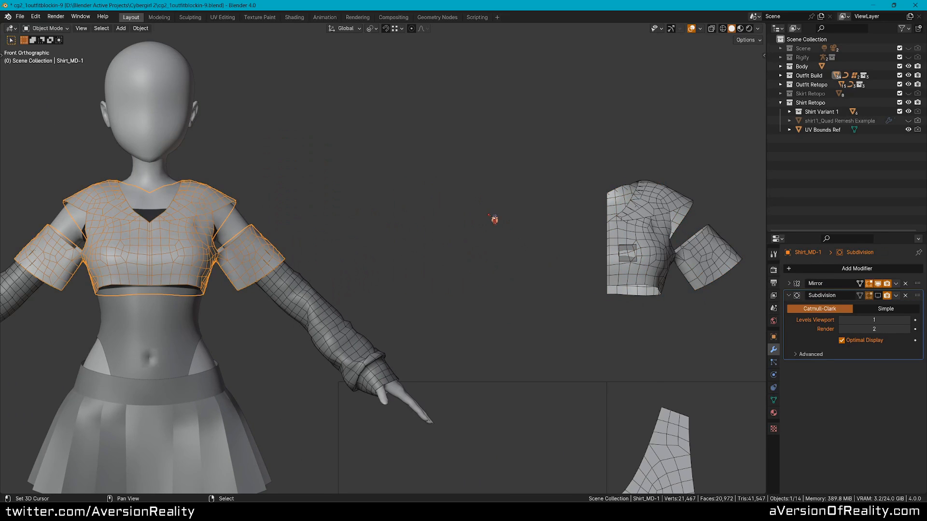
middle_click_drag(495, 219, 459, 211, "shift")
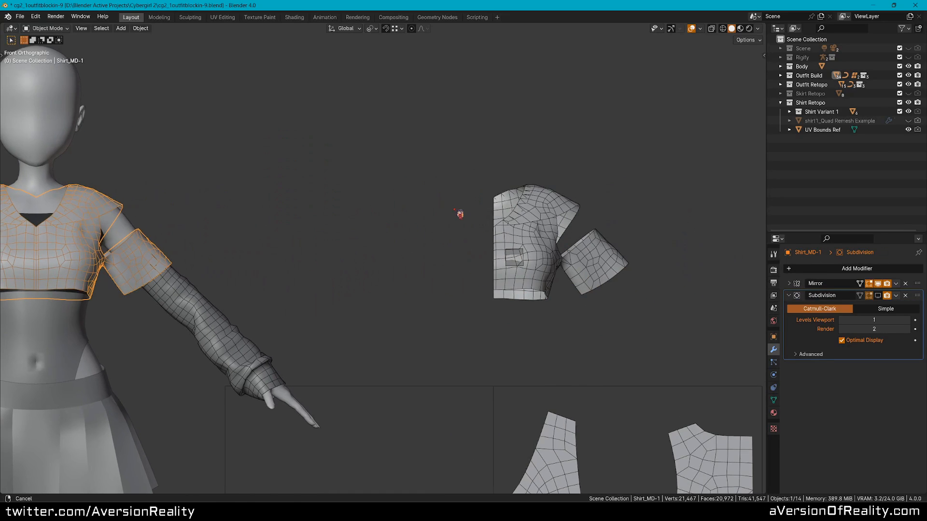
left_click(522, 229)
middle_click_drag(523, 230, 406, 229, "shift")
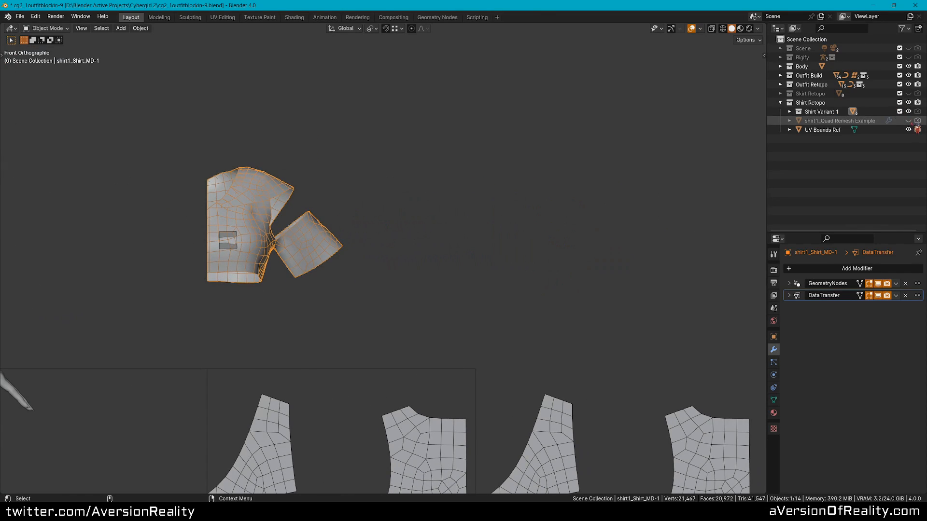
Step: Unhide shirt1_Quad Remesh Example, select it, and open its mesh data with the shape keys
left_click(909, 121)
left_click(480, 223)
middle_click_drag(480, 224, 563, 180)
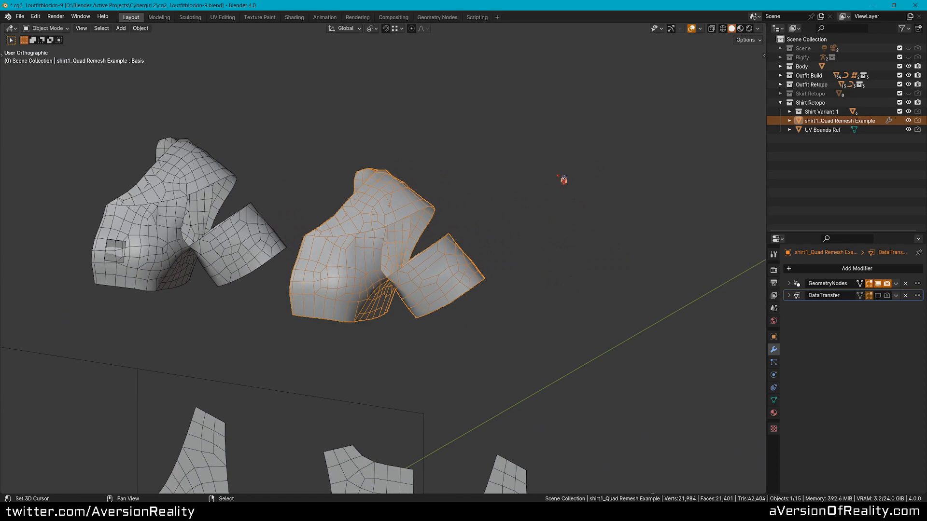
left_click(774, 400)
key("KP_1")
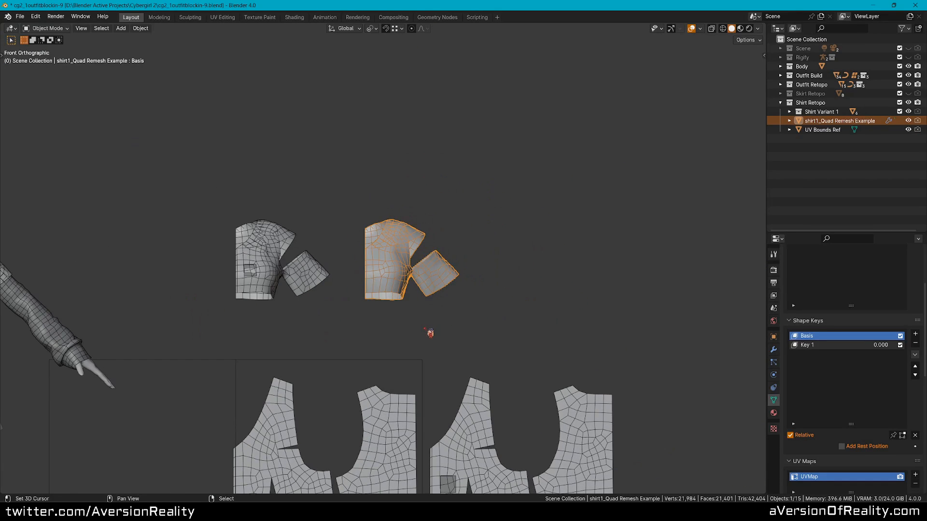
Step: Examine the flattened shirt UV panels beneath the 3D half shirts, selecting shirt1_Shirt_UV mesh
scroll(418, 386, "up", 1)
scroll(418, 387, "up", 1)
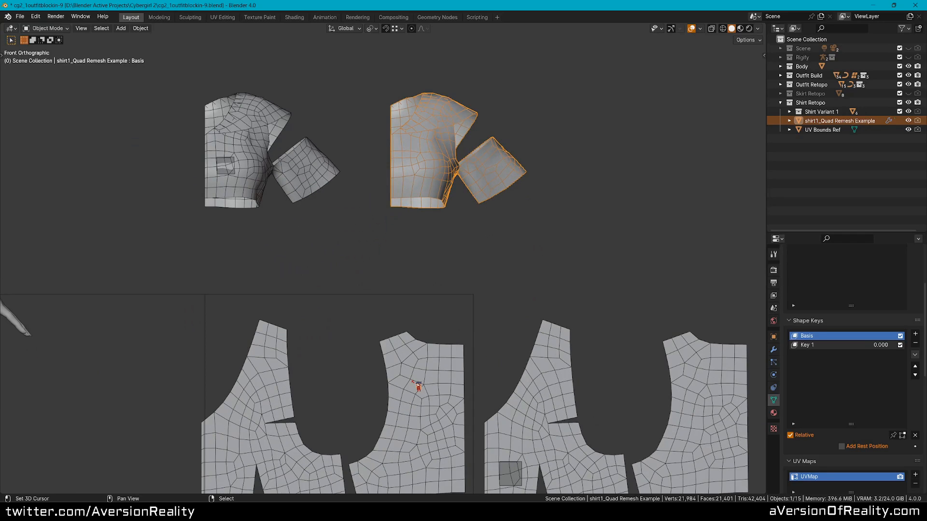
scroll(502, 143, "up", 3, "shift")
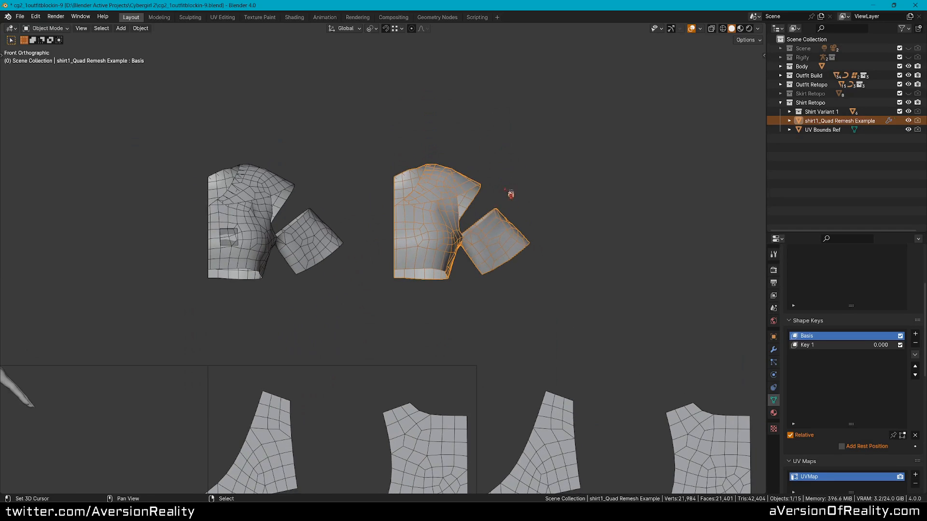
scroll(531, 222, "up", 2)
scroll(560, 214, "down", 3)
scroll(531, 300, "down", 4, "shift")
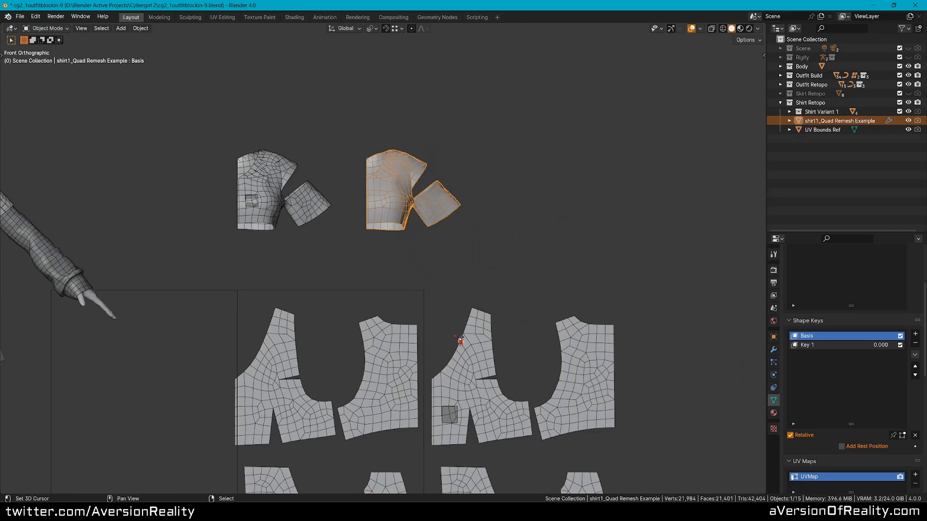
left_click(462, 309)
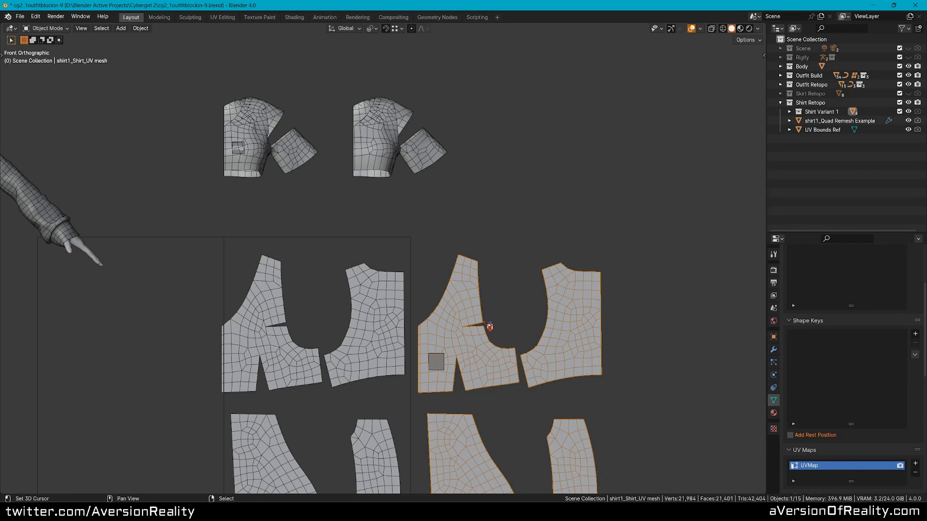
scroll(419, 174, "up", 2)
Step: Select shirt1_Quad Remesh Example and examine its panel boundaries and marked seams in Edit Mode from several angles
left_click(427, 223)
scroll(420, 222, "up", 3)
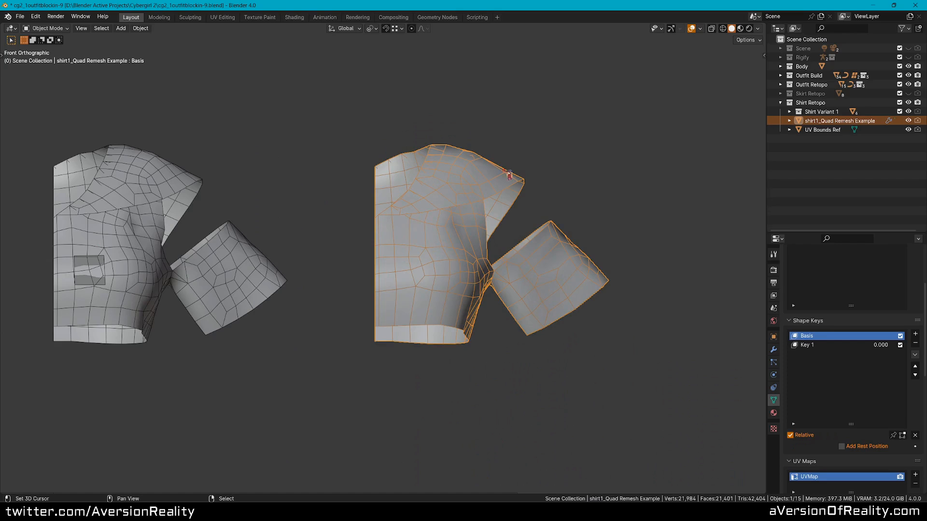
middle_click_drag(510, 175, 434, 207)
scroll(368, 261, "up", 2)
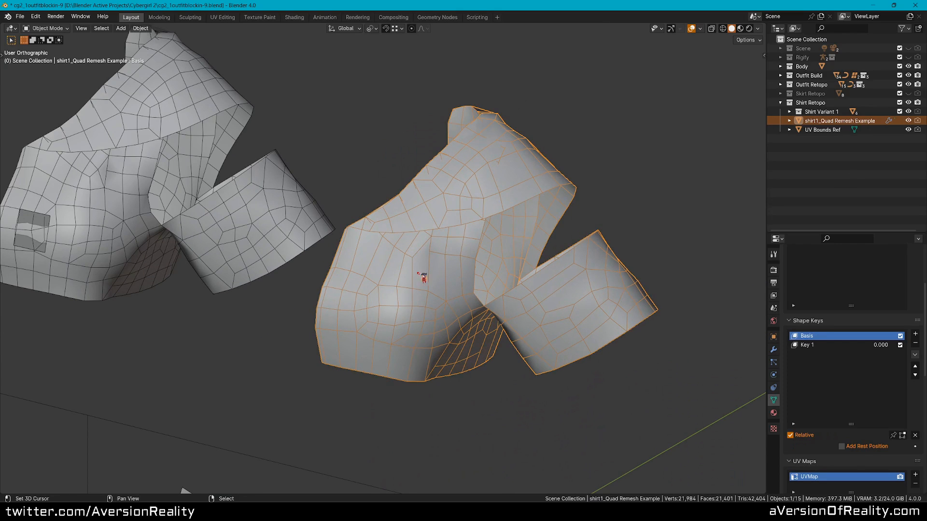
middle_click_drag(423, 277, 563, 319)
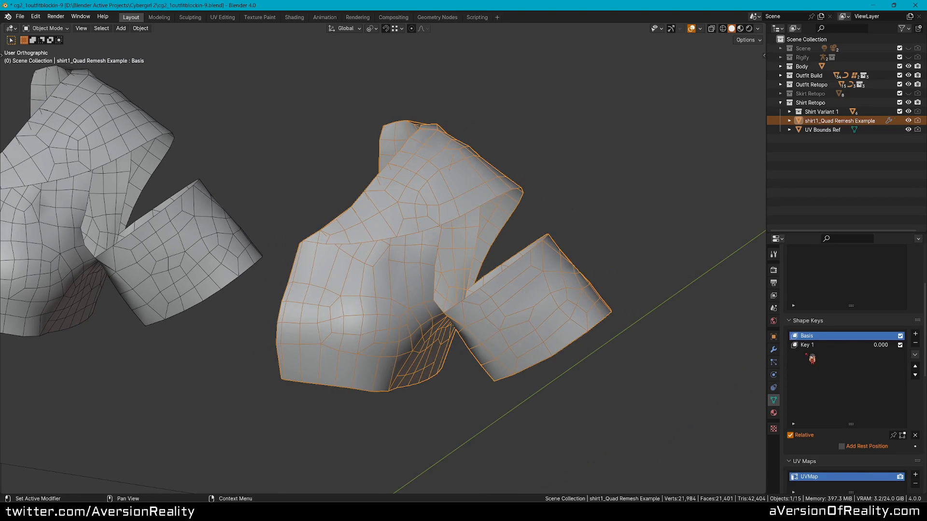
middle_click_drag(599, 271, 568, 258)
key("Tab")
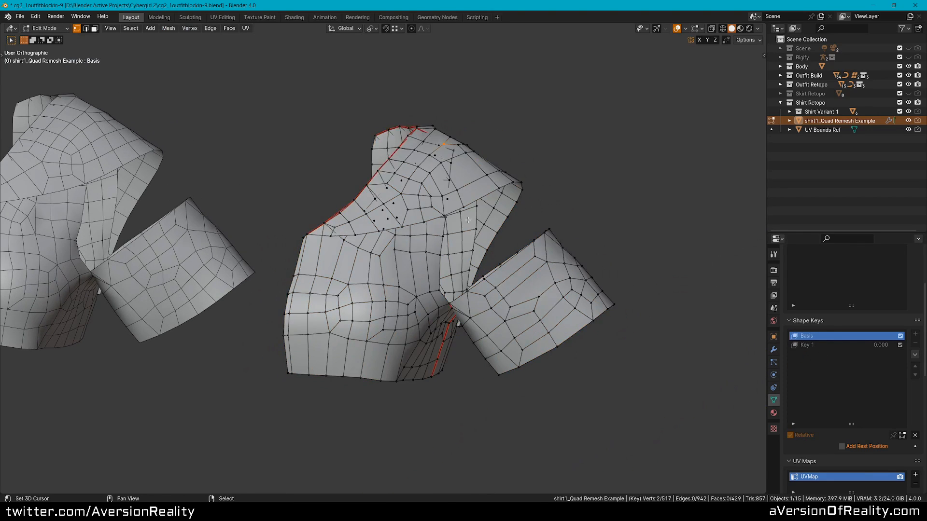
middle_click_drag(467, 229, 396, 177)
key("Tab")
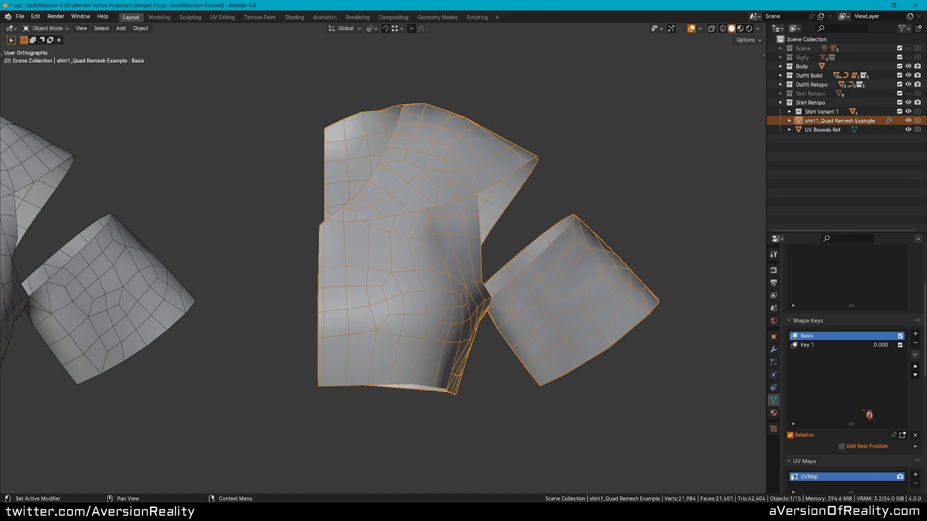
Step: Set the Key 1 shape key of the quad remesh example to 1.000 to separate the shirt panels
left_click(806, 345)
left_click_drag(850, 446, 911, 446)
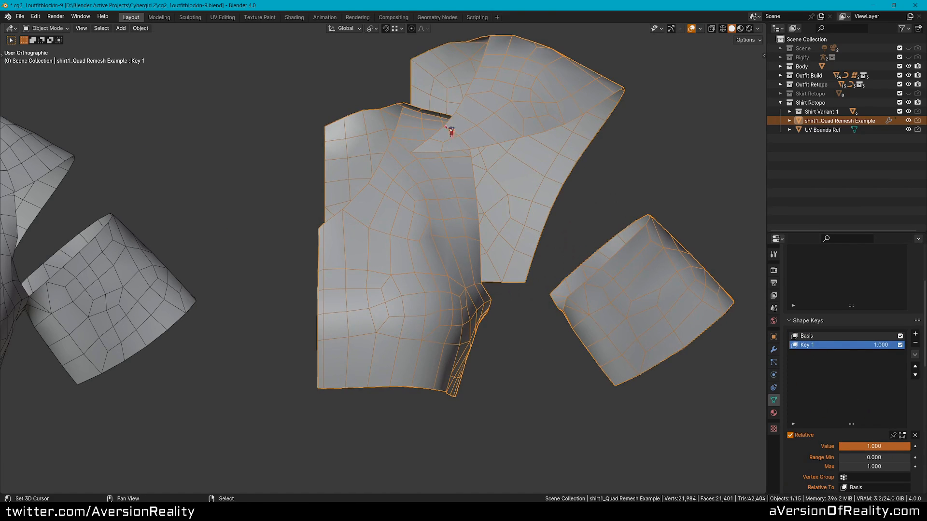
middle_click_drag(445, 128, 237, 224)
scroll(237, 224, "down", 2)
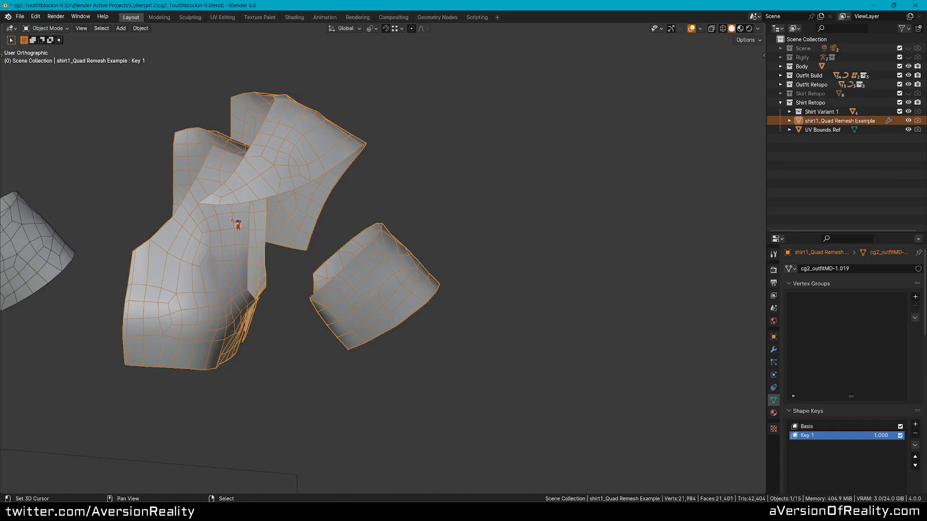
Step: Duplicate the separated shirt panels, move the copy about 0.36 along global X, and convert it to a mesh
key("shift+d")
key("x")
left_click(558, 269)
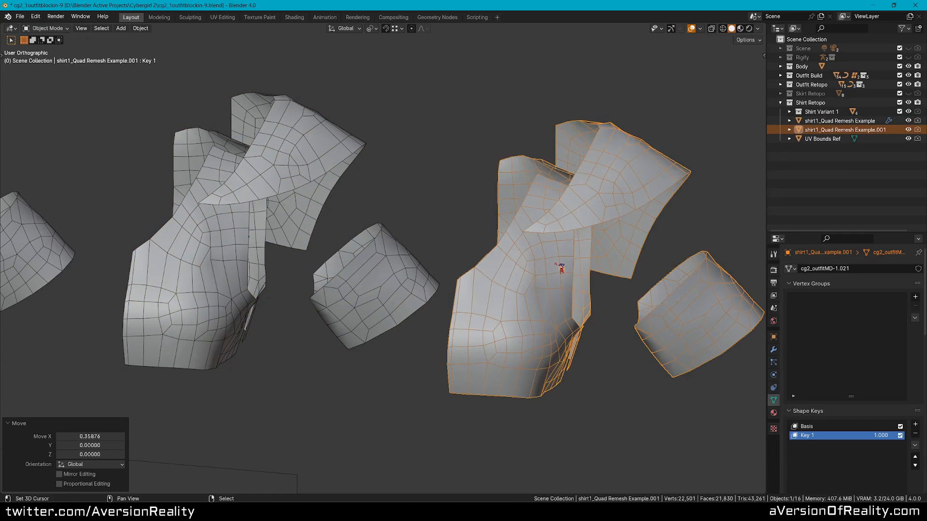
key("ctrl+a")
left_click(548, 268)
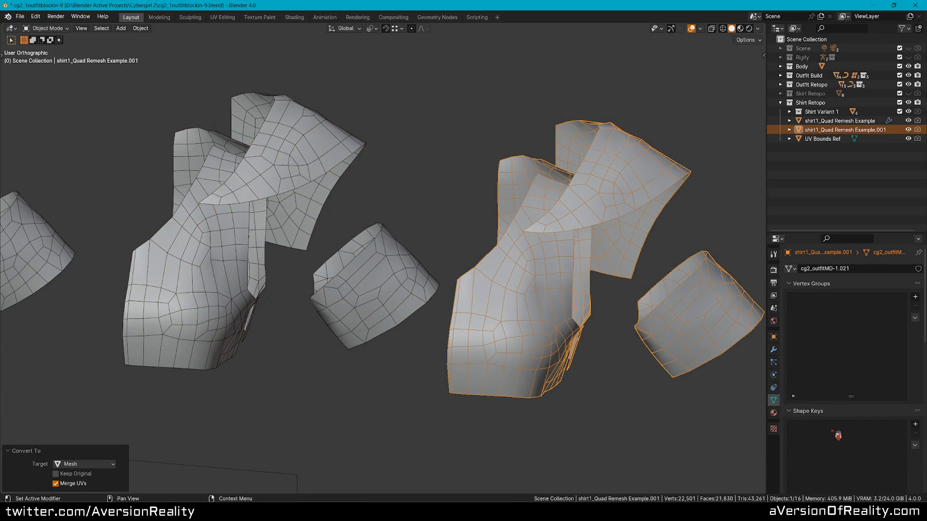
Step: Set the remesh mode of the duplicated shirt panels to Quad and check their panel boundaries in Edit Mode
scroll(832, 434, "down", 5)
scroll(829, 374, "down", 3)
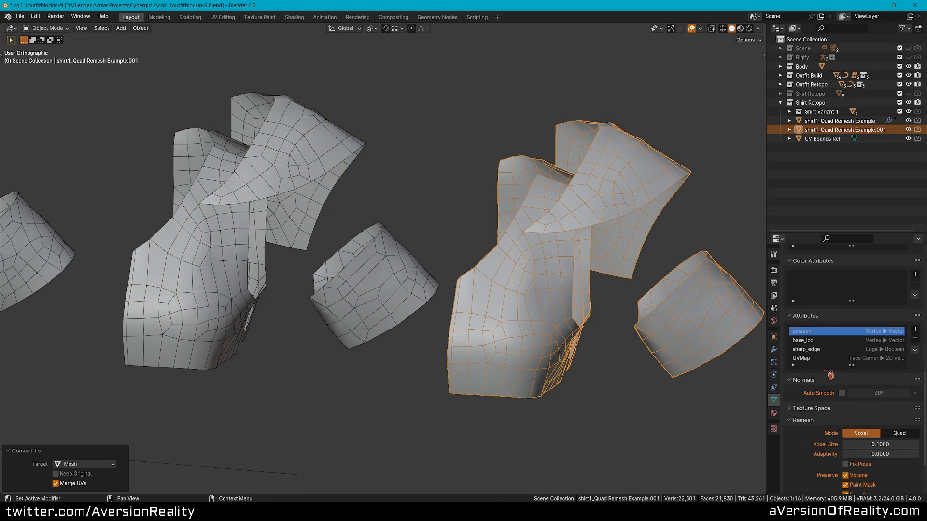
left_click(899, 434)
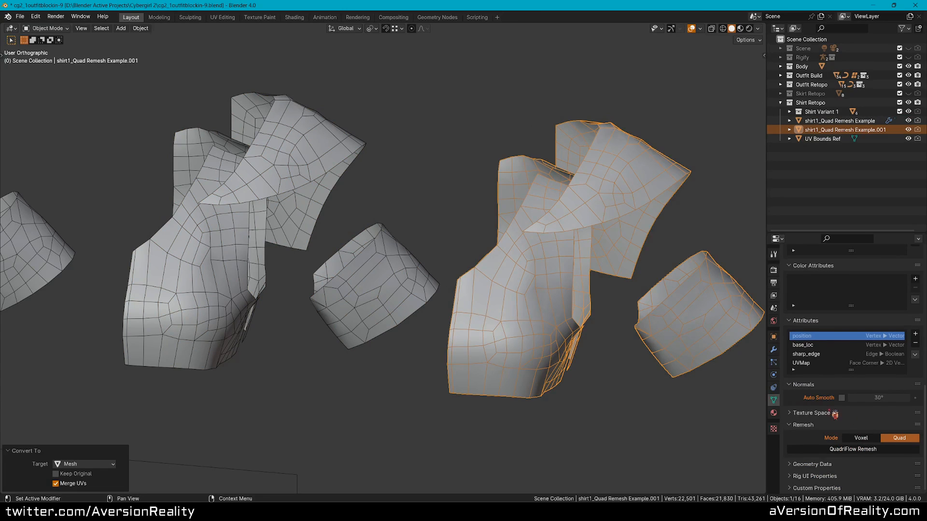
key("Tab")
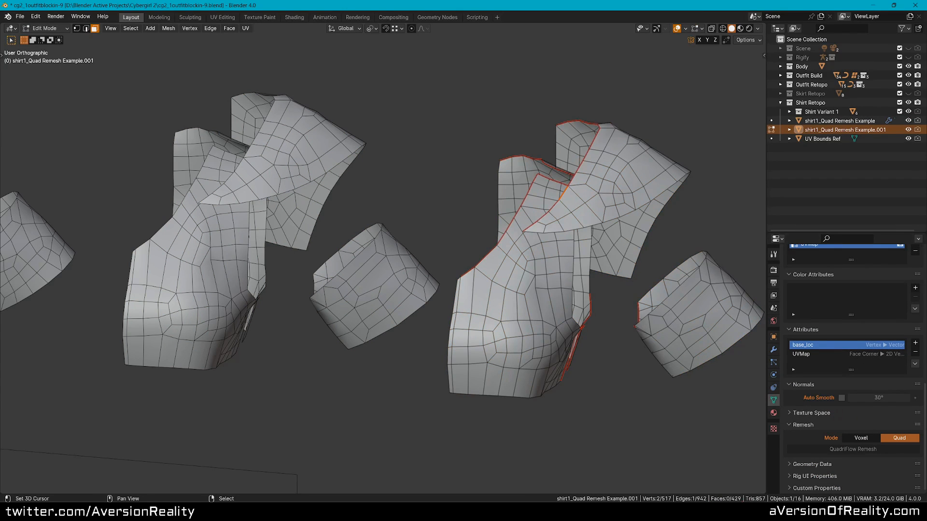
key("Tab")
Step: Try a face-count QuadriFlow remesh on the duplicated shirt panels with mesh symmetry and preserved mesh boundaries
left_click(853, 449)
left_click(887, 468)
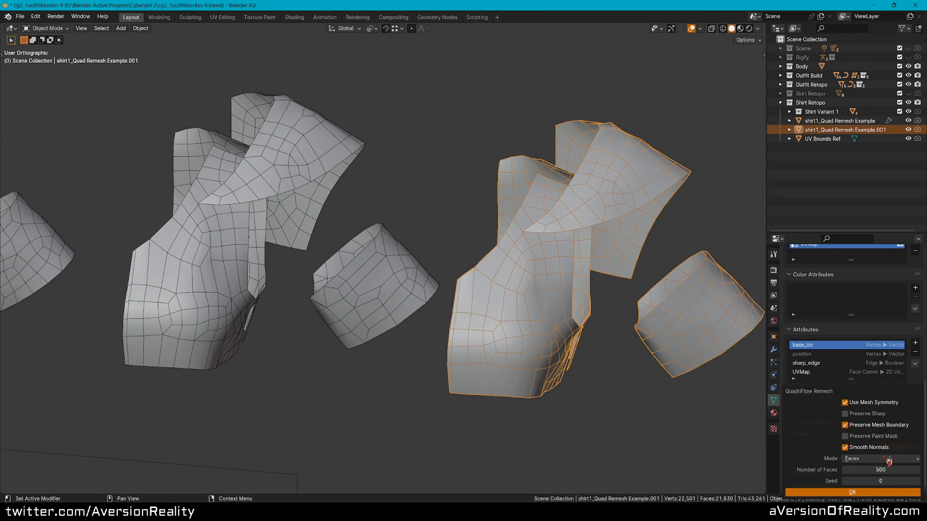
type("500")
key("Return")
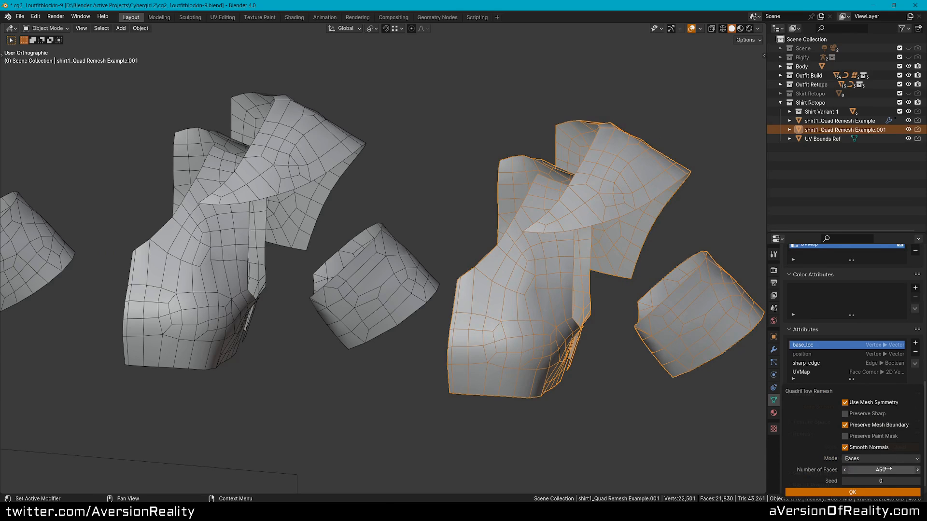
left_click(885, 493)
middle_click_drag(586, 307, 534, 258)
key("ctrl+z")
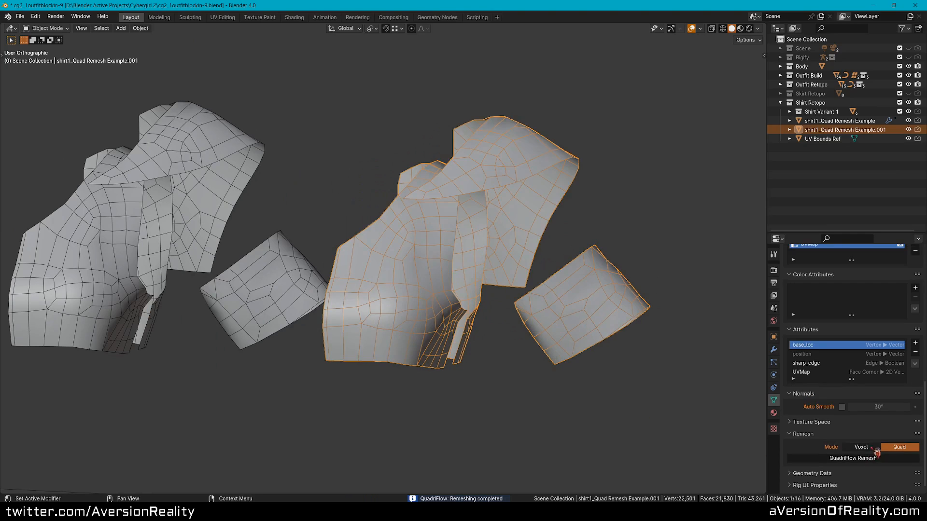
Step: Remesh the duplicated shirt panels with QuadriFlow at 500 faces, using mesh symmetry, preserved mesh boundaries and smooth normals
left_click(853, 449)
left_click(881, 470)
type("56")
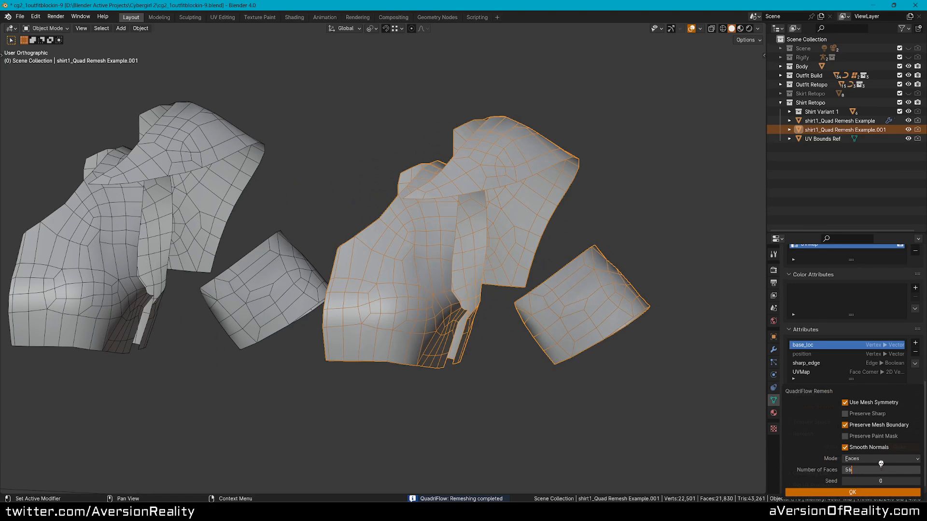
type("00")
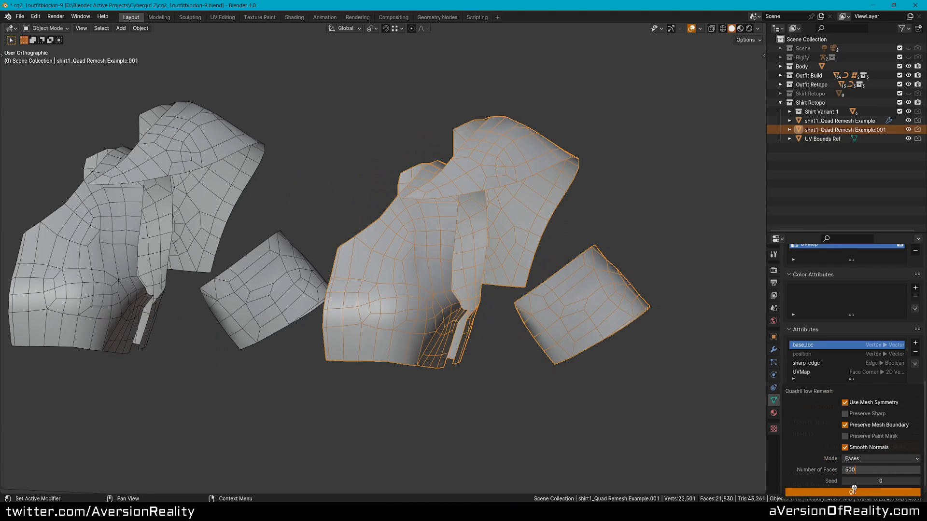
left_click(854, 491)
middle_click_drag(462, 187, 616, 241, "shift")
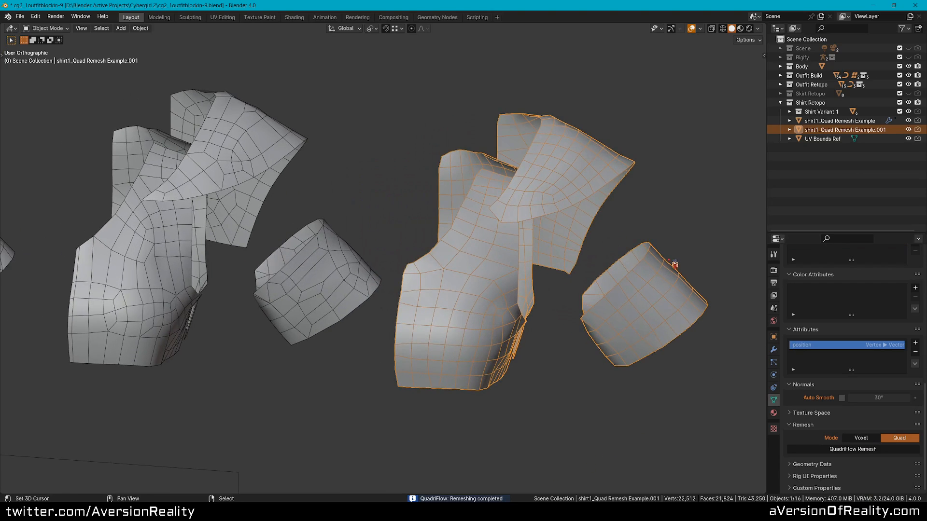
middle_click_drag(675, 264, 589, 249)
left_click(847, 449)
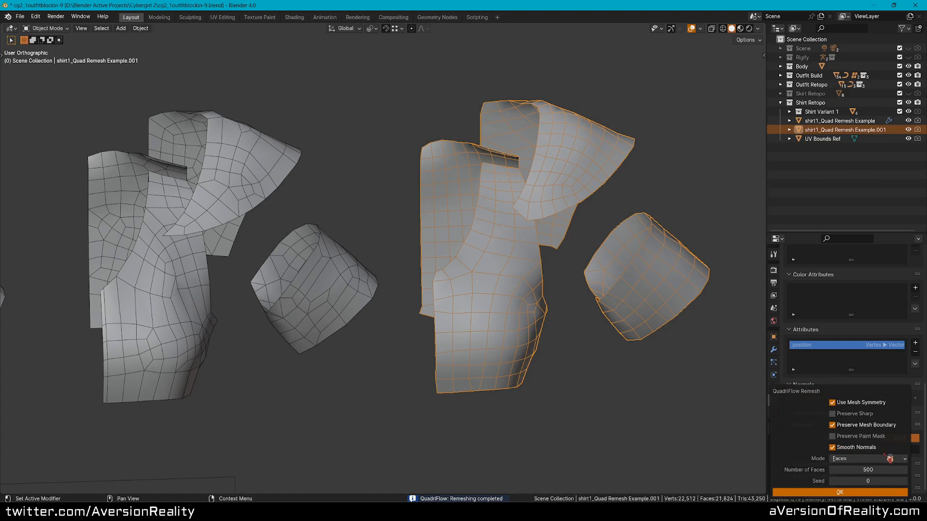
left_click(854, 492)
Step: Overlay the remeshed copy on the original separated shirt panels by snapping it through the 3D cursor
middle_click_drag(517, 263, 523, 207)
middle_click_drag(364, 237, 397, 236, "shift")
right_click(340, 217)
key("shift+s")
left_click(321, 254)
right_click(529, 263)
key("shift+s")
left_click(524, 212)
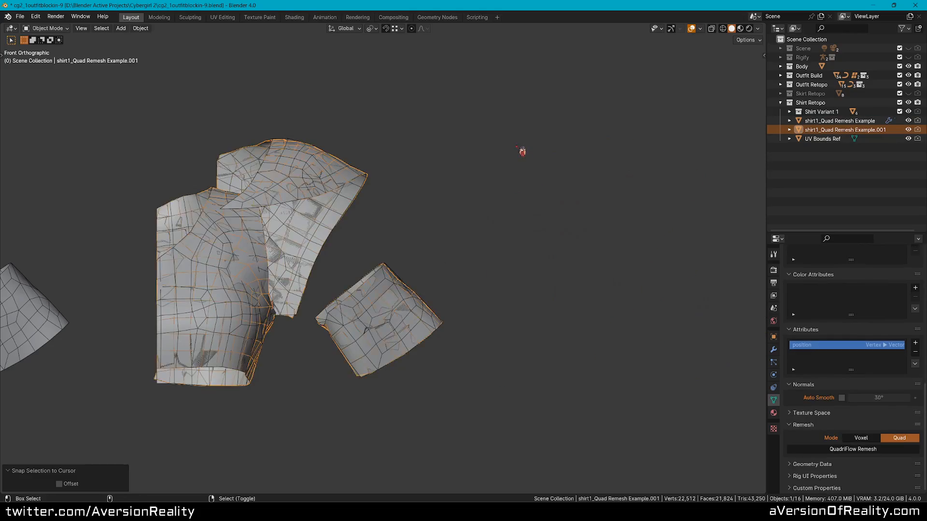
Step: Examine how closely the remeshed panels follow the surface and boundaries of the overlapping original
middle_click_drag(337, 187, 439, 190)
scroll(378, 149, "up", 2)
scroll(369, 138, "up", 2)
mouse_move(314, 176)
middle_mouse_down()
mouse_move(369, 137)
mouse_move(317, 177)
middle_mouse_up()
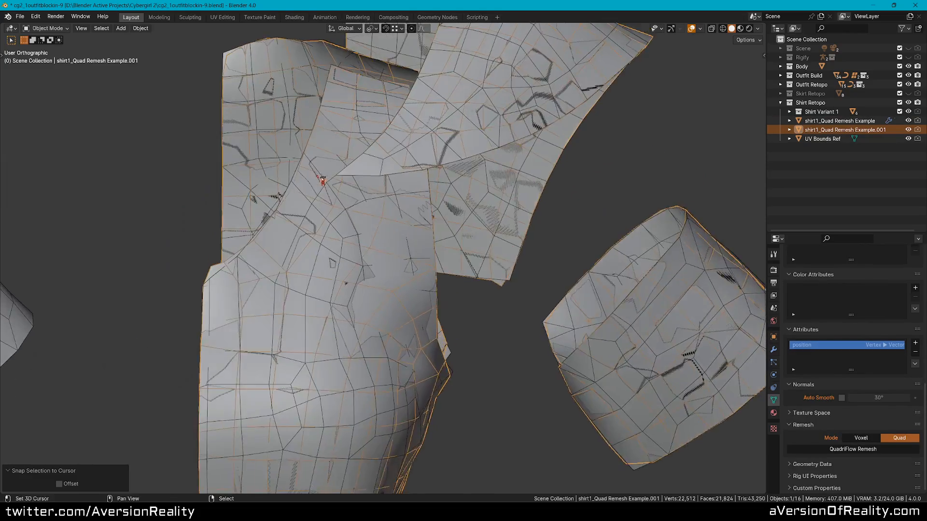
scroll(324, 150, "up", 3)
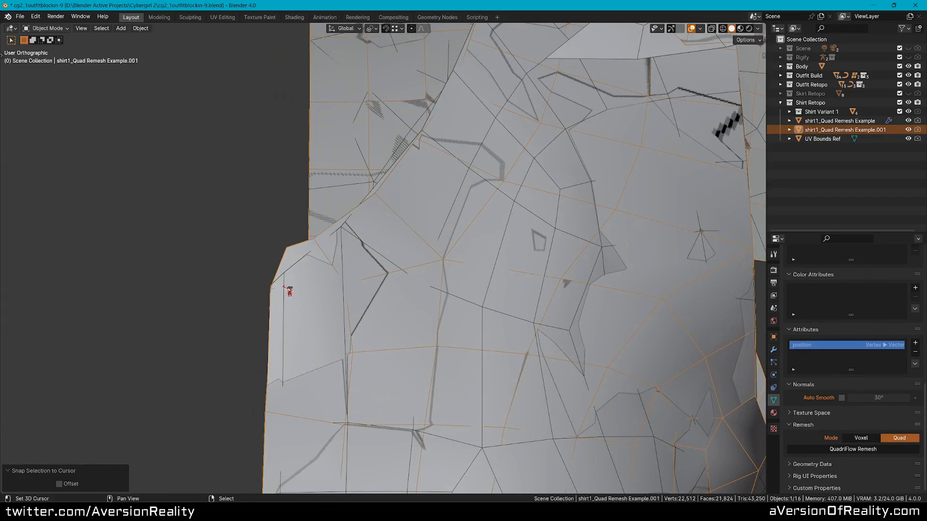
scroll(334, 253, "down", 9)
Step: Move the remeshed shirt panels about 0.307 along global X, away from the original
middle_click_drag(498, 213, 359, 215)
scroll(338, 220, "up", 2)
key("g")
key("x")
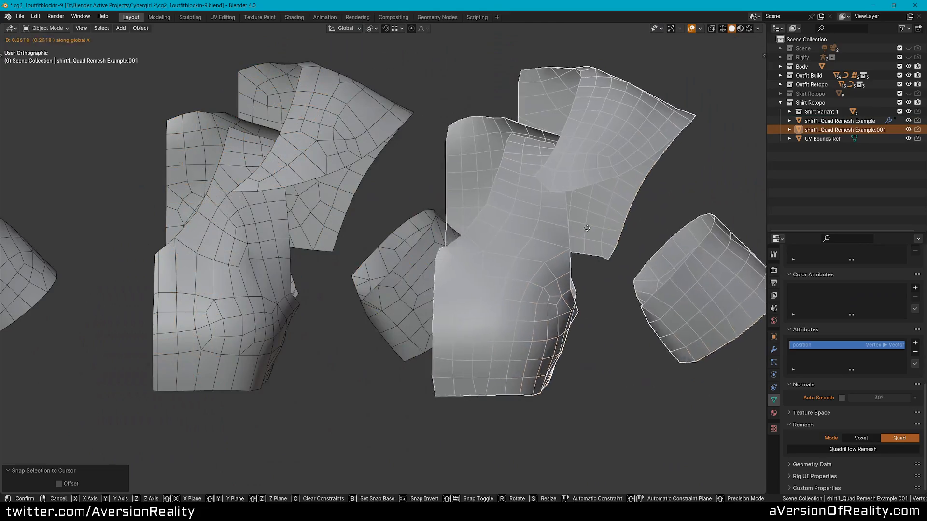
left_click(588, 228)
middle_click_drag(585, 233, 437, 190)
scroll(531, 199, "up", 4)
scroll(383, 261, "down", 3)
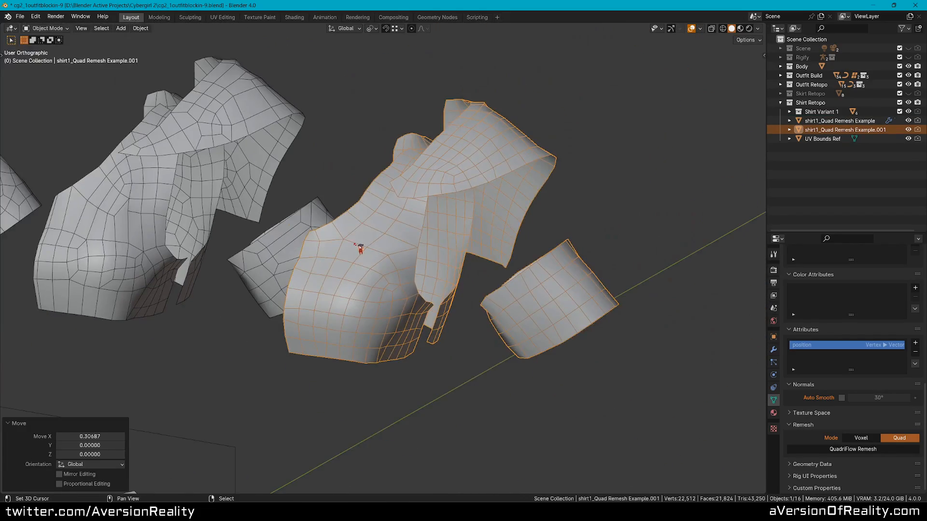
scroll(367, 255, "up", 1)
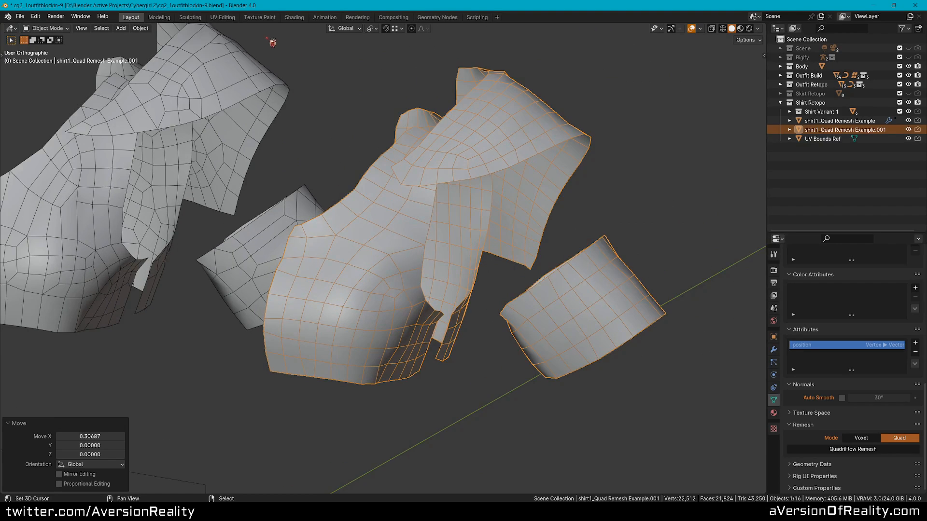
Step: Unwrap all faces of the remeshed shirt panels in the UV Editing workspace
left_click(227, 17)
scroll(549, 159, "down", 4)
middle_click_drag(664, 177, 465, 229, "shift")
scroll(466, 229, "up", 4)
key("a")
middle_click_drag(477, 188, 537, 198, "shift")
key("u")
left_click(543, 204)
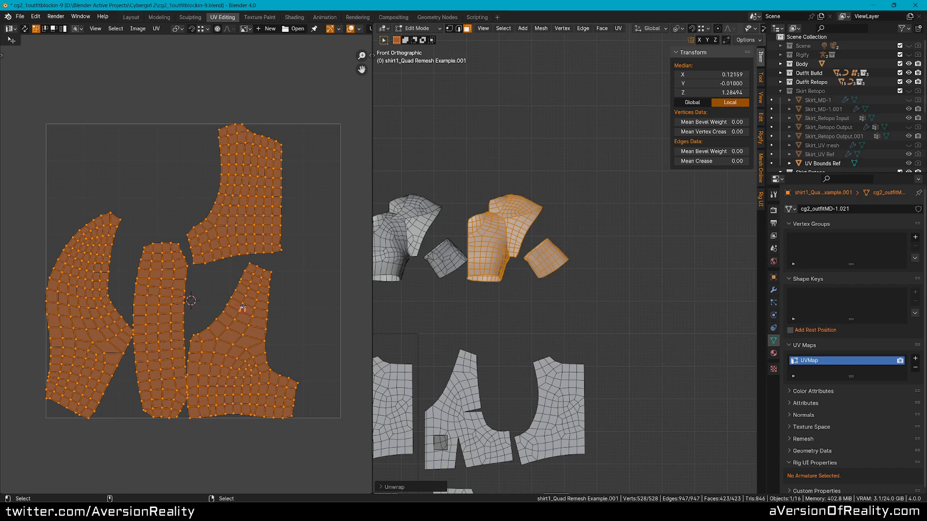
scroll(243, 308, "up", 1)
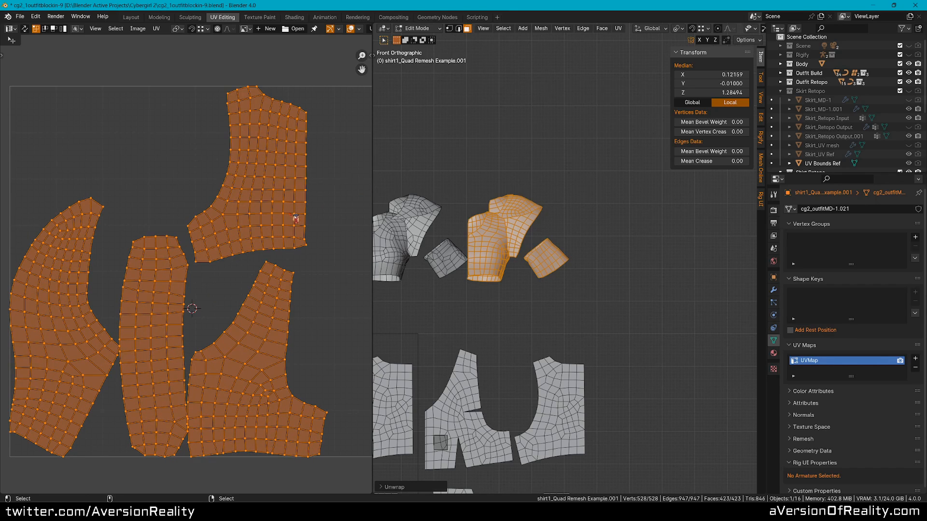
Step: Evenly space the vertices along the front panel's center edge with LoopTools Space, using Selection as the input
middle_click_drag(484, 250, 559, 249, "shift")
scroll(534, 259, "up", 5)
scroll(502, 256, "up", 3)
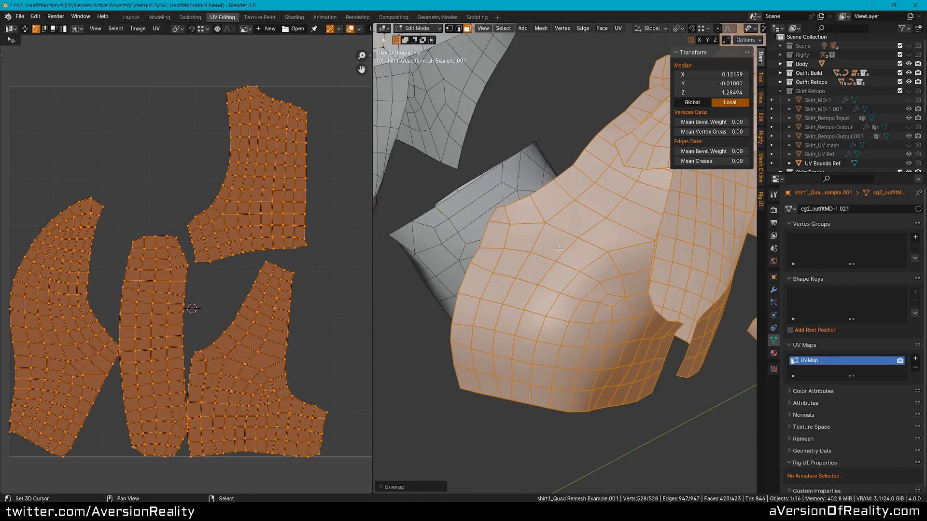
key("1")
left_click(487, 234, "alt")
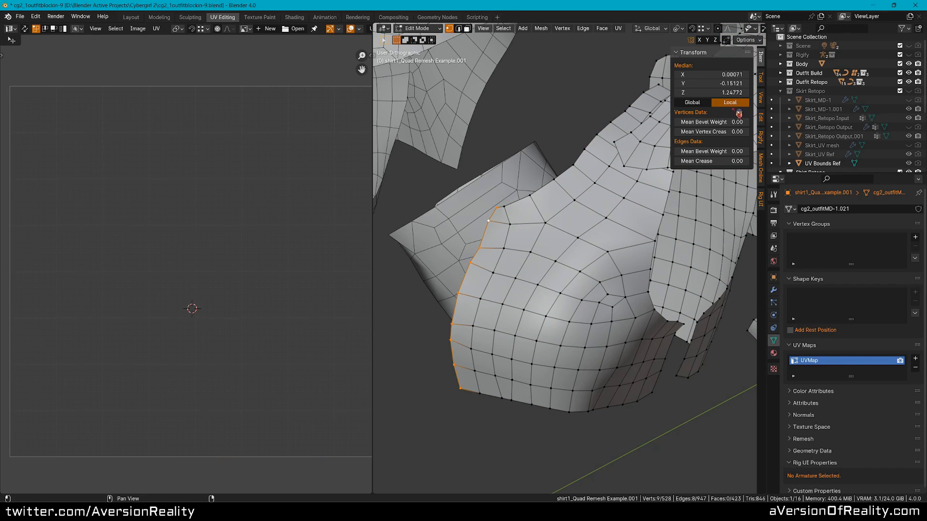
left_click(758, 117)
left_click(719, 150)
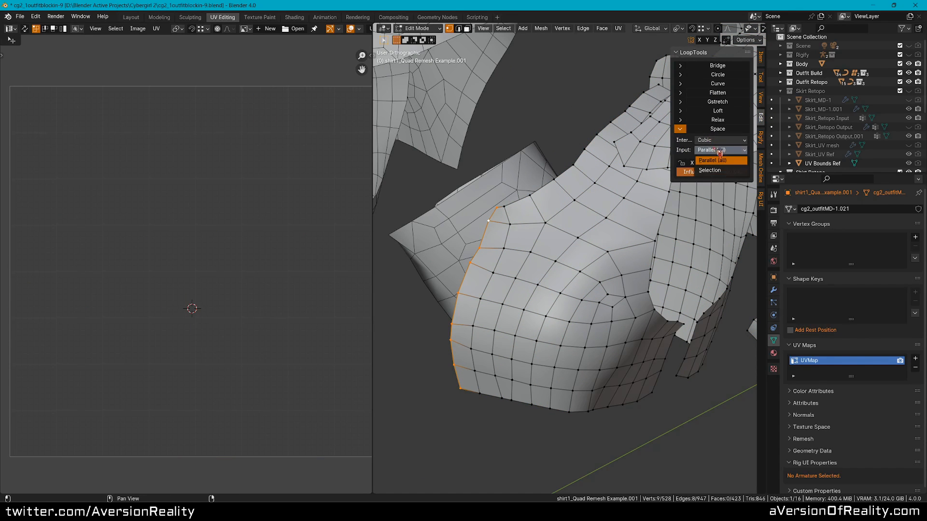
left_click(720, 175)
left_click(724, 130)
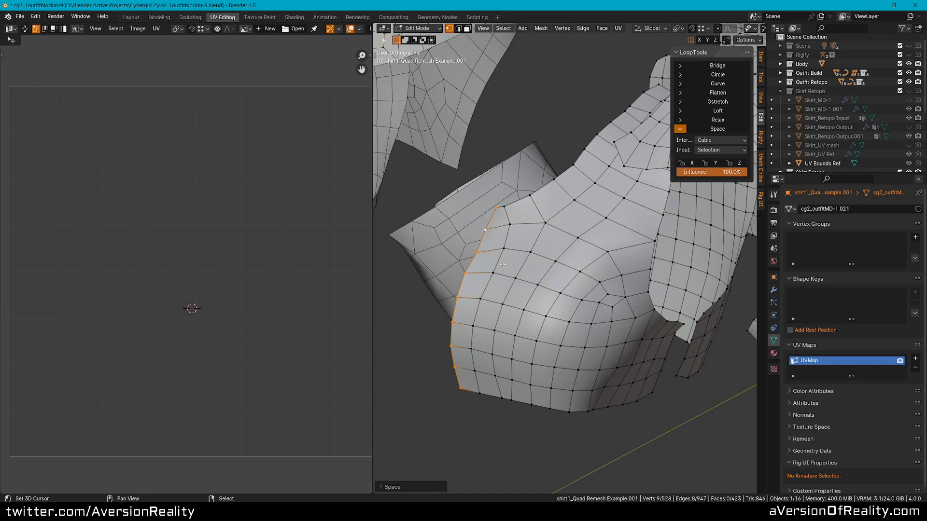
Step: Slide the vertex near the front panel's upper corner along the neckline and apply Space to the adjacent edge loop
left_click(503, 207)
key("shift+v")
left_click(516, 203)
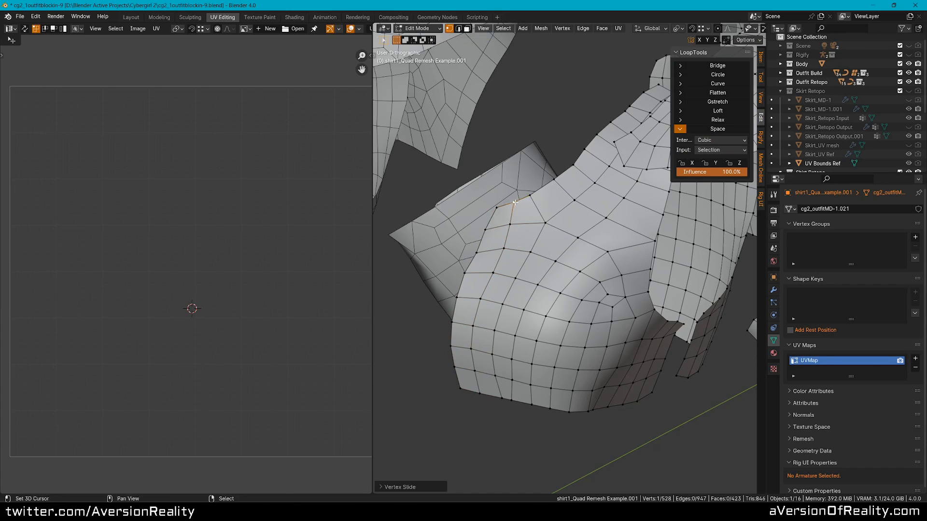
left_click(513, 208, "alt")
left_click(719, 133)
middle_click_drag(583, 164, 558, 176, "shift")
key("alt+a")
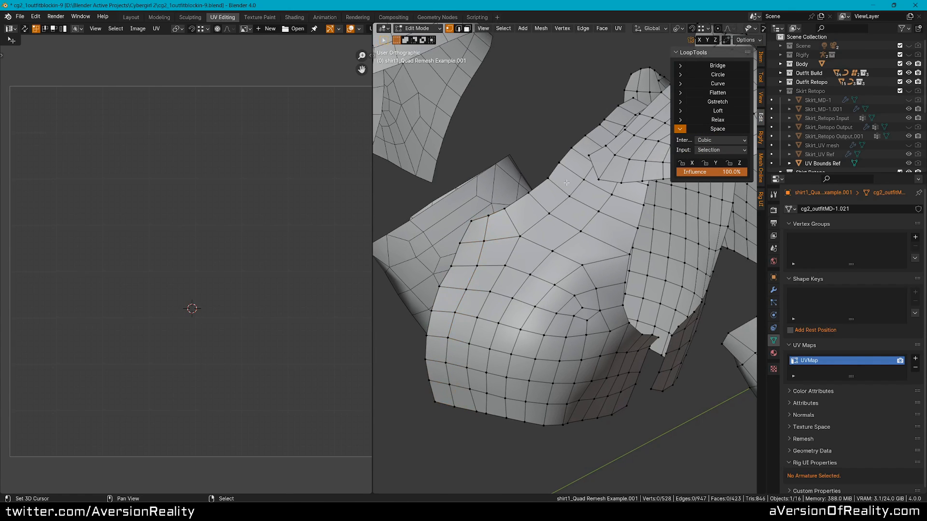
middle_click_drag(618, 210, 599, 199)
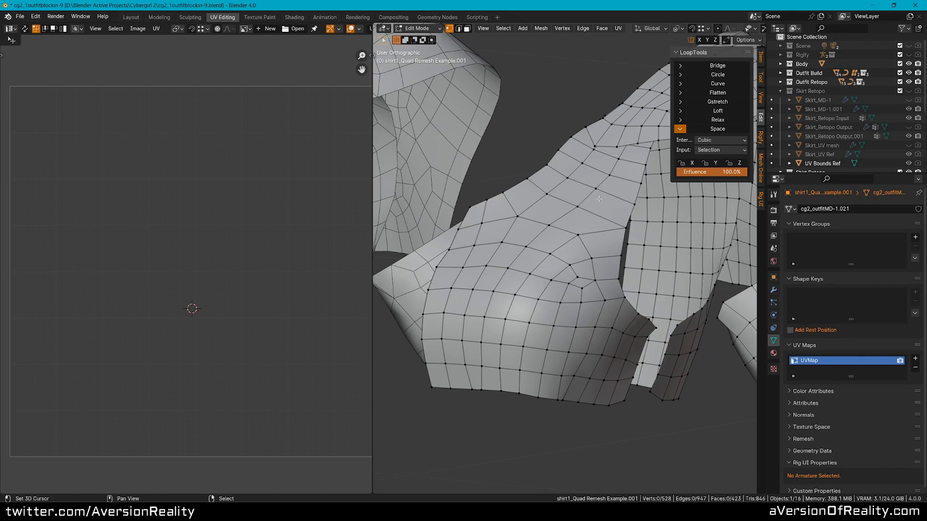
Step: Return to Object Mode and compare the remeshed panels with the original from the front
key("Tab")
scroll(599, 199, "down", 5)
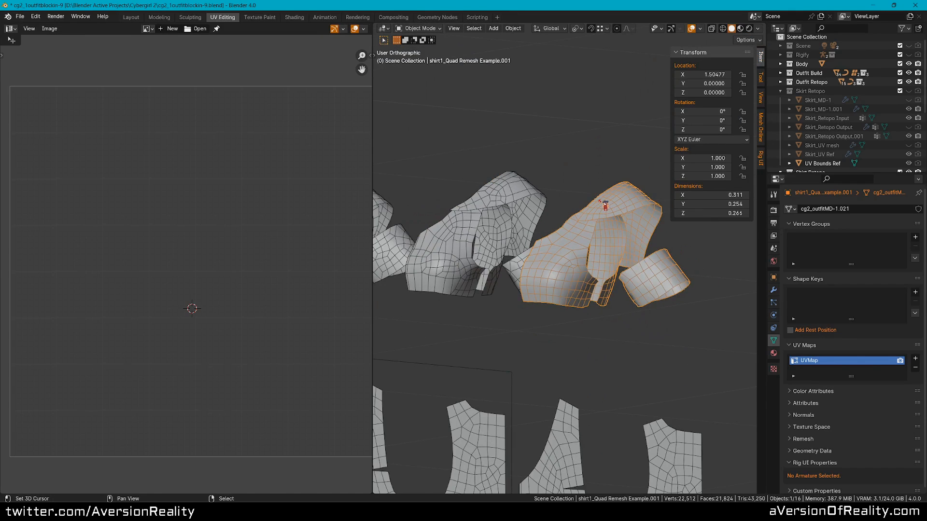
key("KP_1")
scroll(598, 207, "up", 2)
scroll(563, 241, "down", 2)
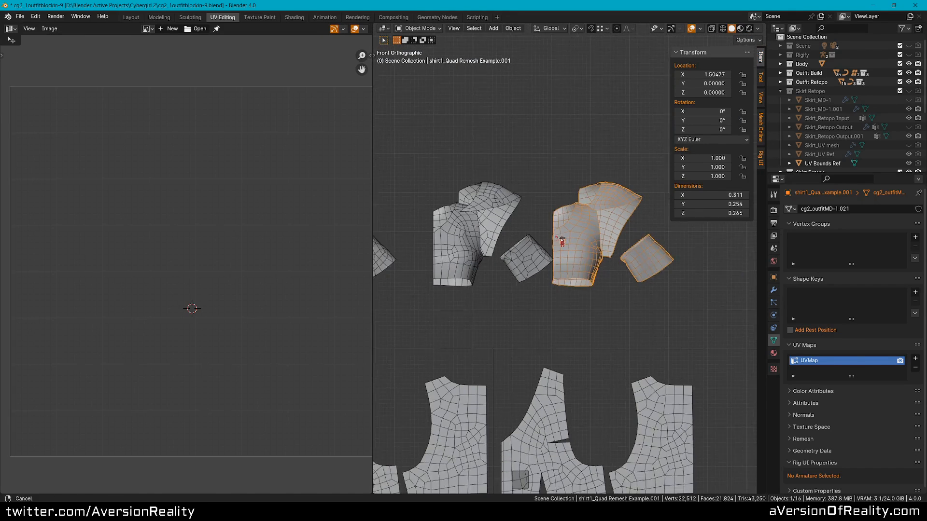
middle_click_drag(563, 241, 549, 206, "shift")
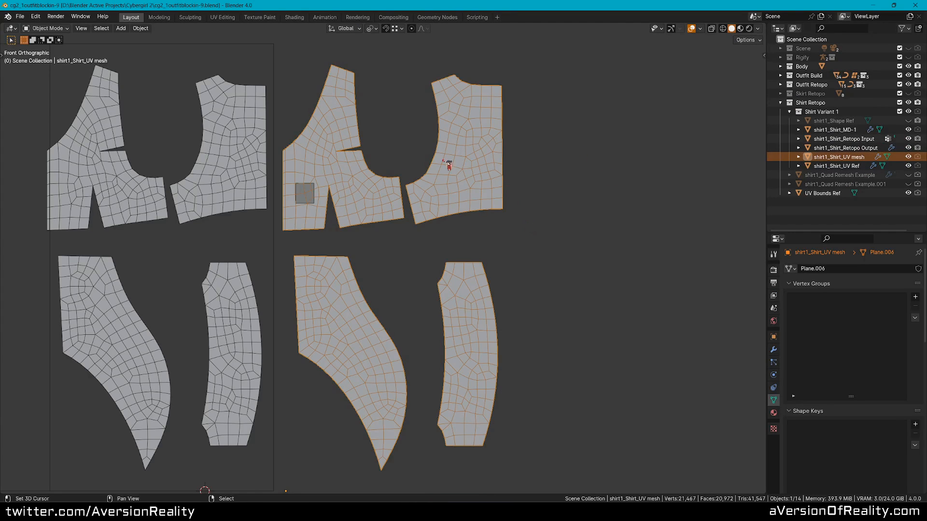
Step: Hide shirt1_Shirt_Retopo Input and give shirt1_Shirt_UV mesh a basis and a second shape key, the latter set to 1.000
left_click(908, 138)
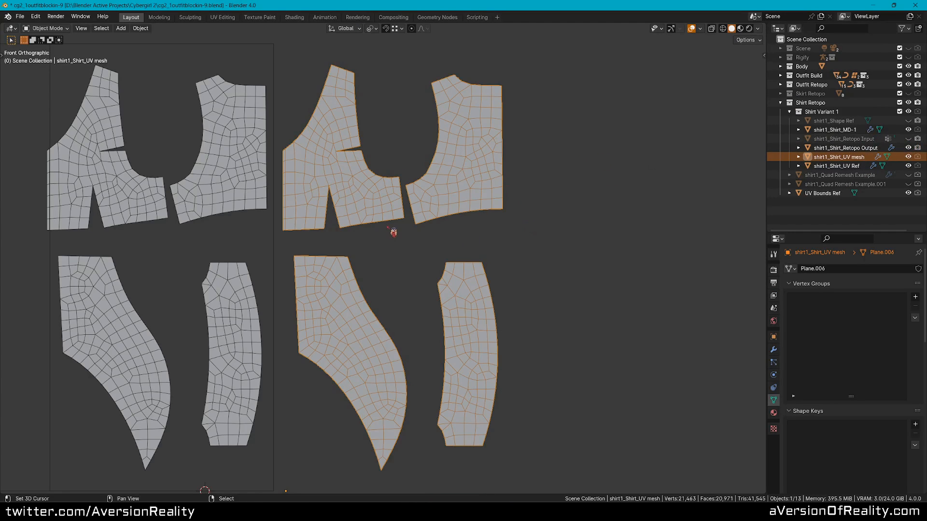
middle_click_drag(388, 215, 393, 203, "shift")
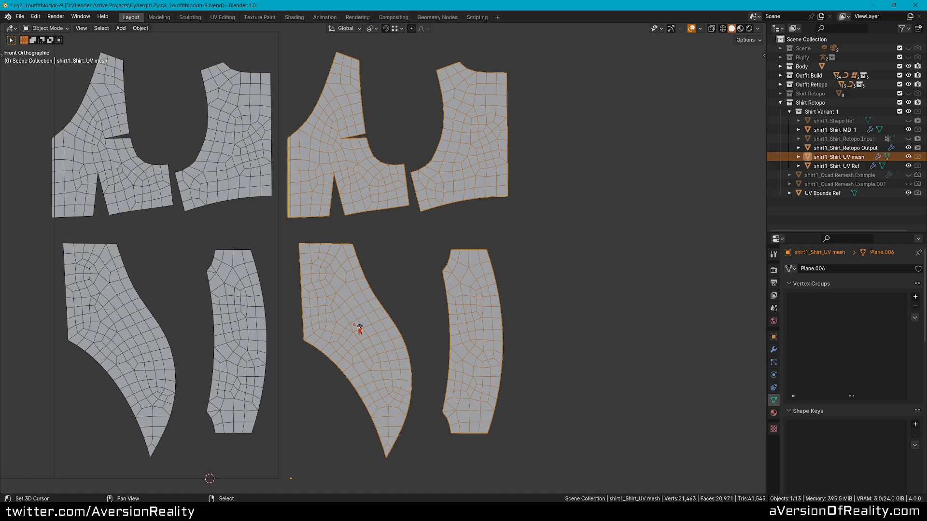
scroll(829, 447, "down", 3)
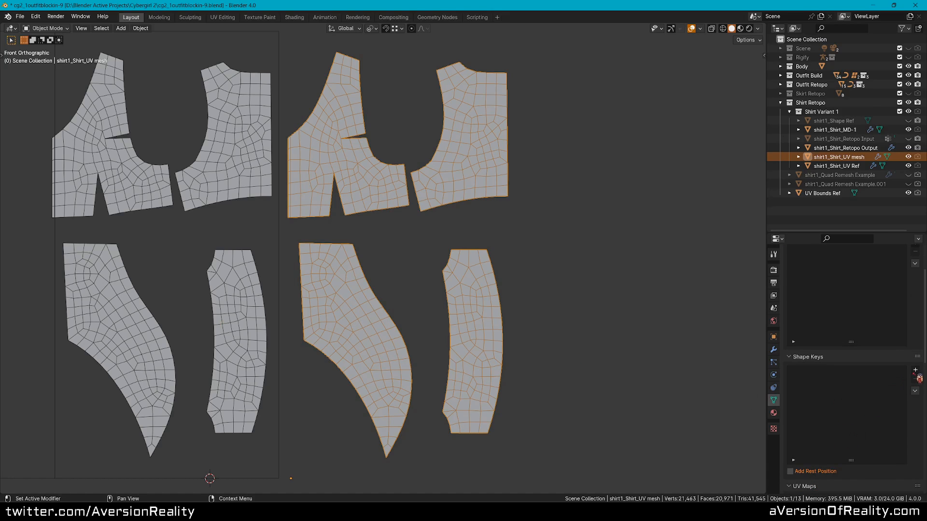
left_click(915, 371)
left_click(915, 370)
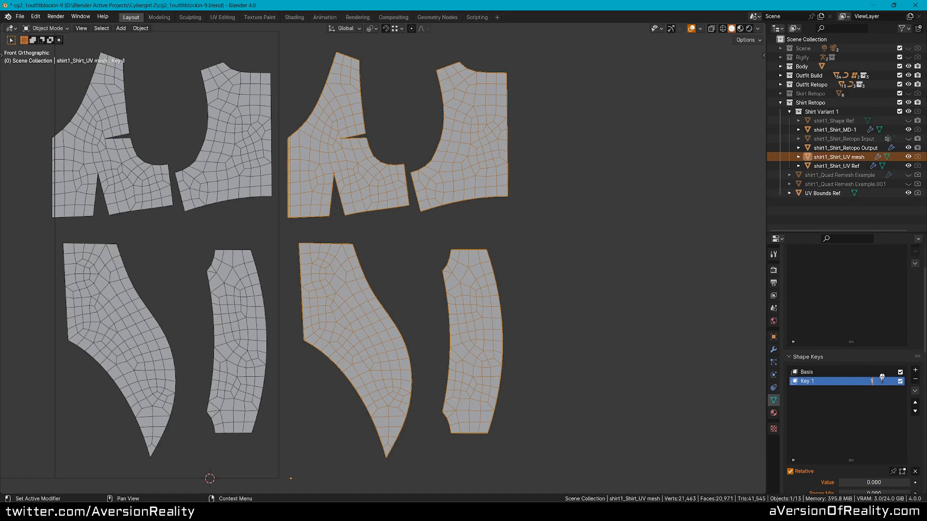
key("Return")
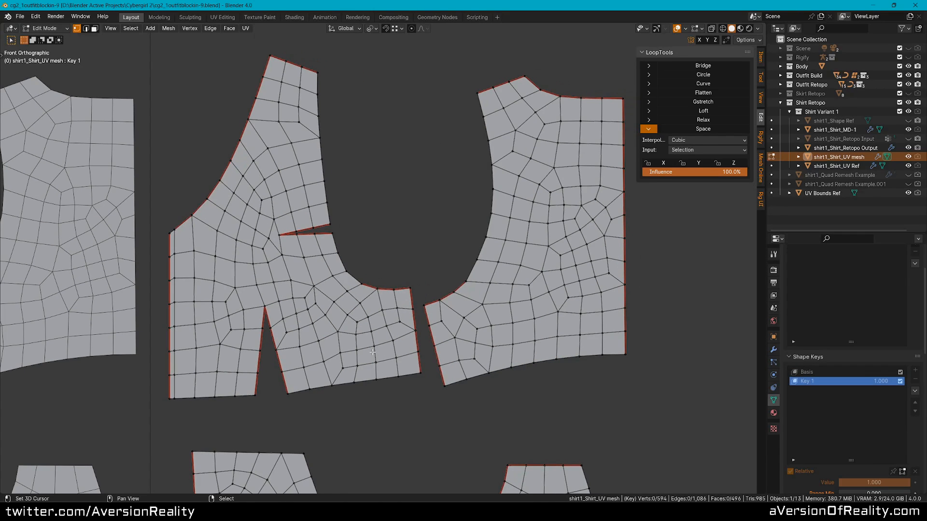
Step: Set the transform pivot point to Active Element for editing the flattened shirt panels
middle_click_drag(373, 352, 377, 328, "shift")
key("period")
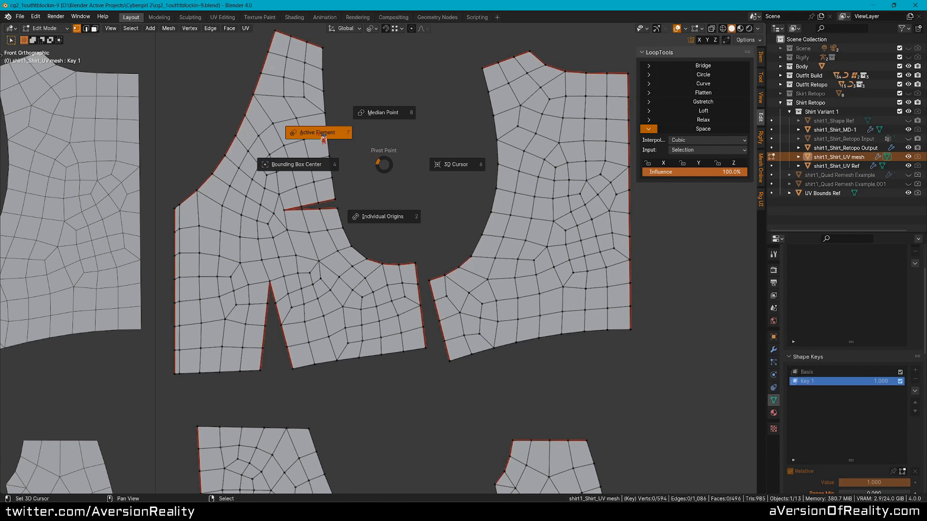
left_click(321, 134)
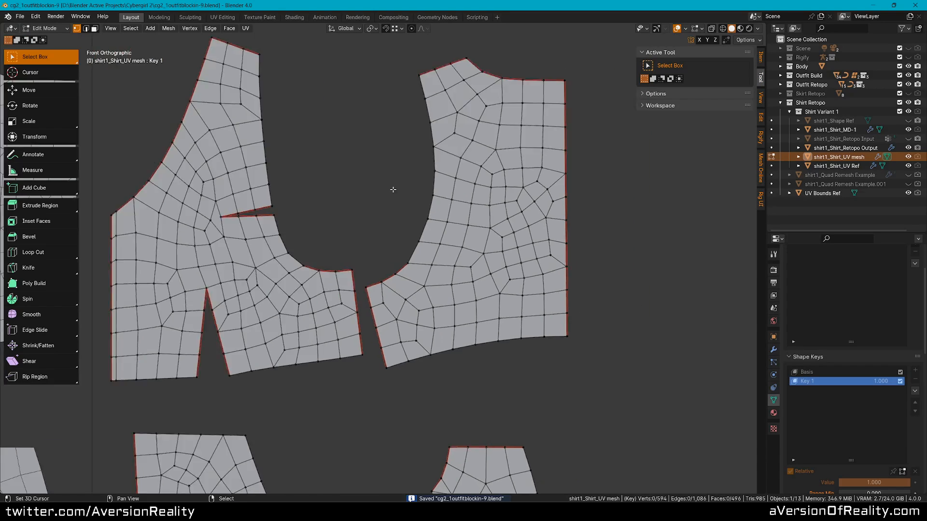
Step: Join the flattened front and back panels along the side seam and close both darts on the front panel
scroll(377, 242, "up", 8)
key("c")
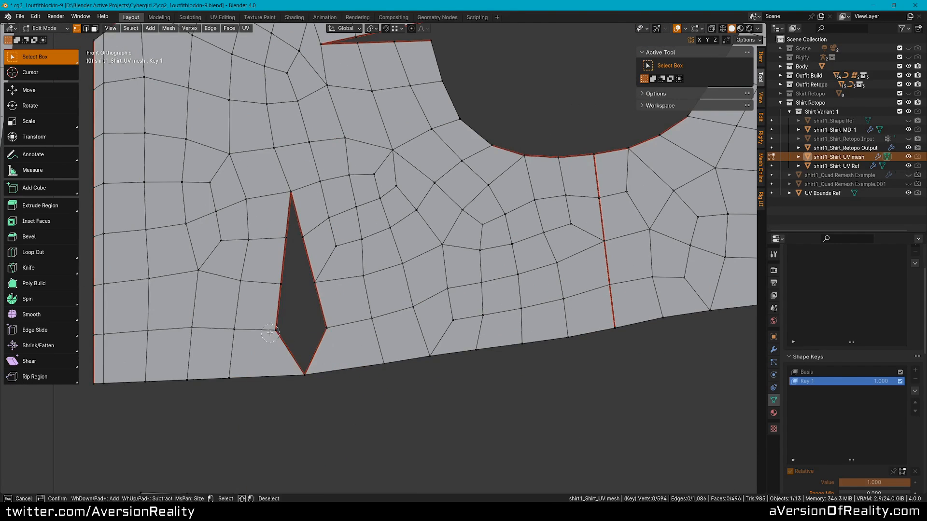
mouse_move(270, 333)
left_mouse_down()
mouse_move(290, 285)
mouse_move(295, 213)
left_mouse_up()
key("shift+z")
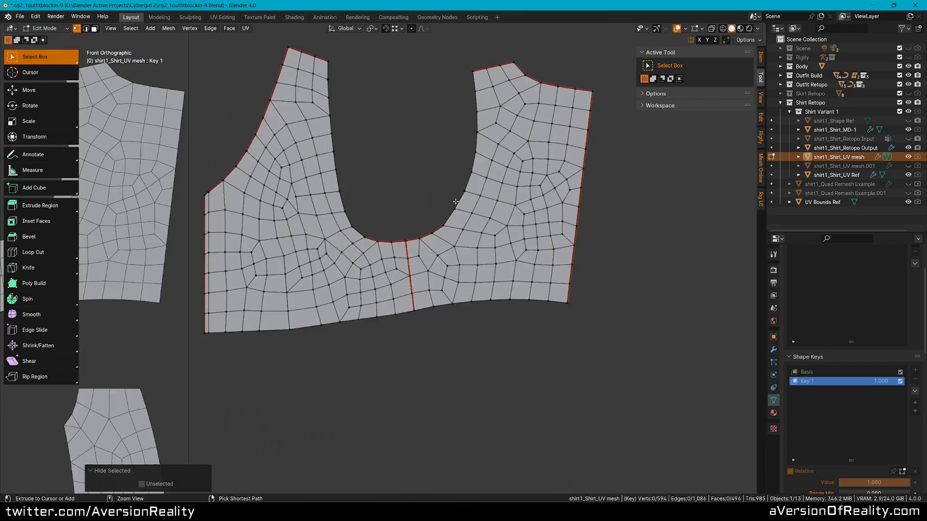
Step: Reshape the joined panels with the Grab brush so the hem, side seam and back edge run straighter, and save the file
key("ctrl+Tab")
left_click_drag(555, 292, 563, 317)
left_click_drag(413, 285, 416, 307)
mouse_move(537, 247)
left_mouse_down()
mouse_move(540, 265)
mouse_move(533, 232)
left_mouse_up()
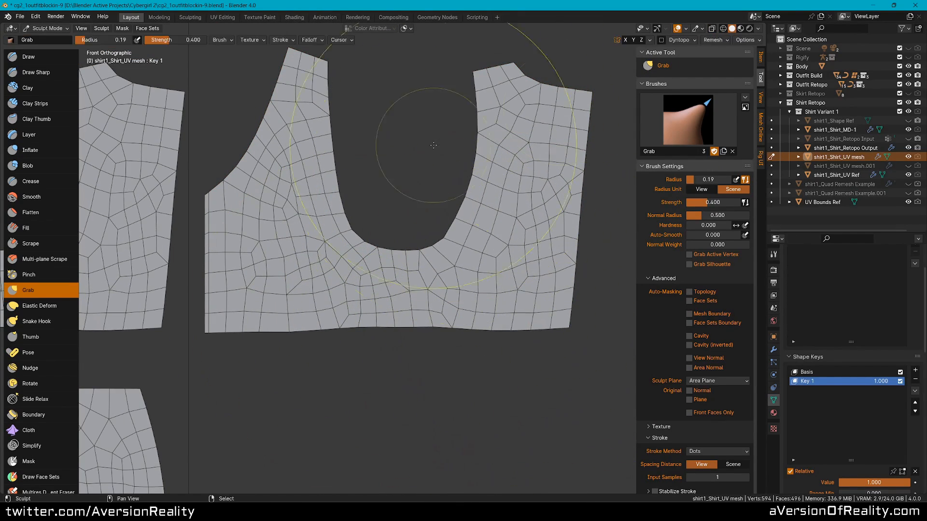
mouse_move(555, 84)
left_mouse_down()
mouse_move(503, 103)
mouse_move(559, 120)
mouse_move(536, 109)
left_mouse_up()
key("Tab")
scroll(384, 259, "up", 2)
key("ctrl+s")
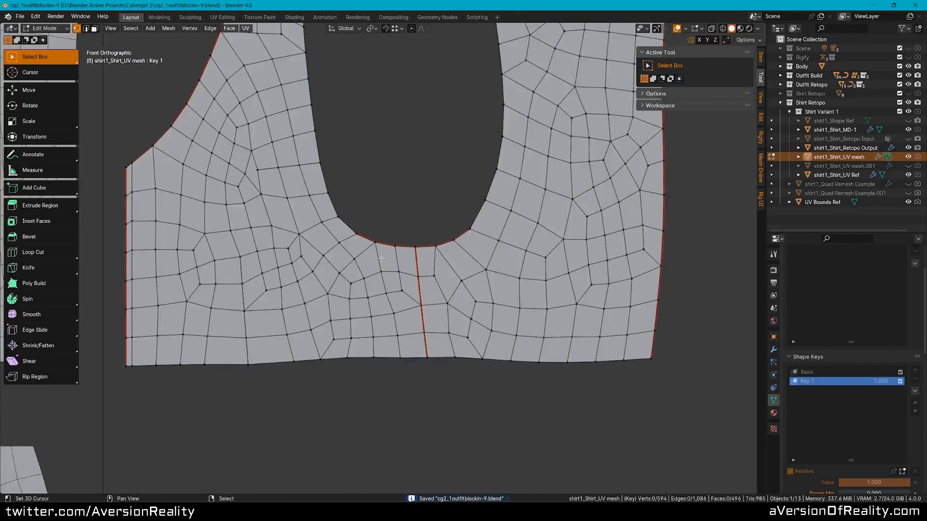
Step: Straighten the side seam vertically by scaling its edge loop to 0 on X
scroll(382, 259, "up", 2)
right_click(437, 319, "alt")
key("shift+z")
scroll(437, 319, "up", 2)
key("s")
key("x")
key("0")
key("Return")
key("alt+a")
Step: Flatten the whole hem of the joined panels, level with the front corner vertex, by scaling it to 0 on Z
scroll(383, 259, "down", 5)
right_click(175, 348, "alt")
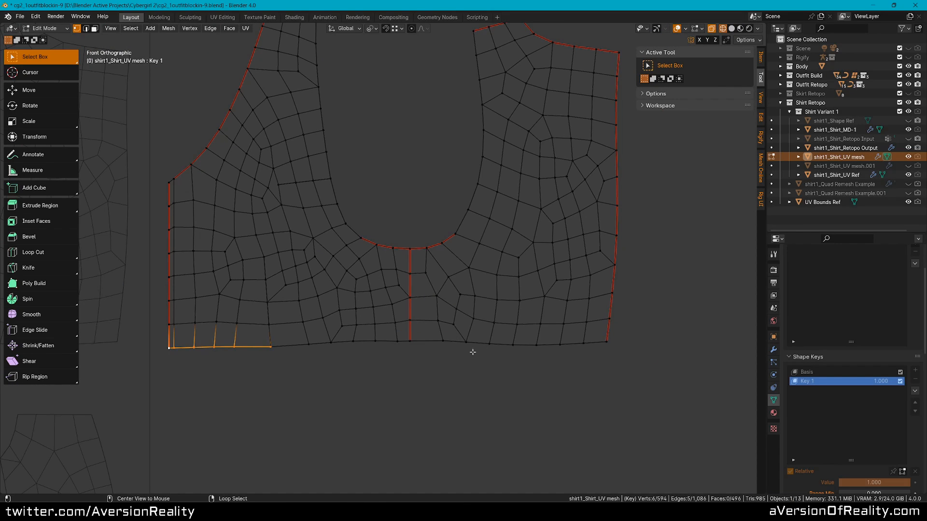
right_click(472, 352, "alt+shift")
right_click(169, 348, "shift")
key("s")
key("z")
key("0")
key("Return")
key("alt+a")
Step: Straighten the back panel's center edge by scaling it to 0 on X
middle_click_drag(650, 86, 600, 143)
right_click(570, 116, "alt")
key("s")
key("x")
key("0")
key("Return")
Step: Flatten the front and back shoulder edges individually by scaling each to 0 on Z
right_click(226, 60, "alt")
key("s")
key("z")
key("0")
key("Return")
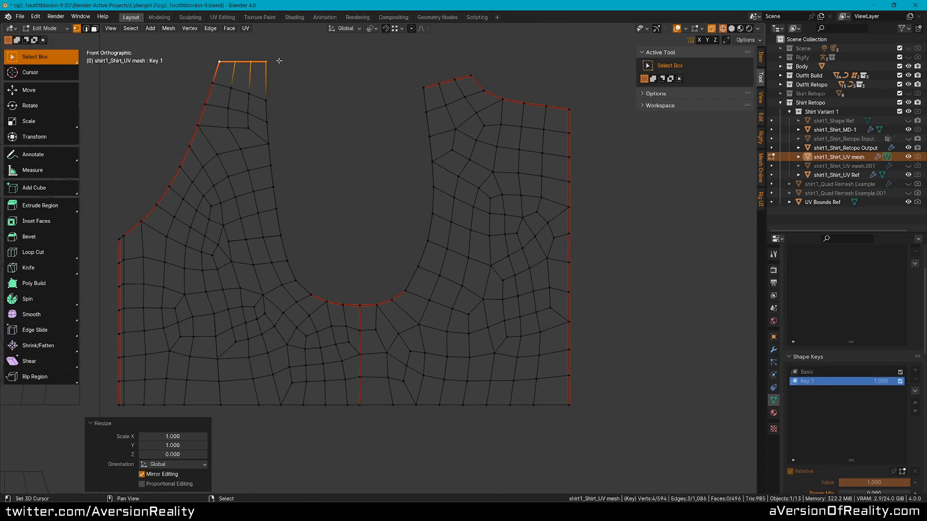
right_click(462, 77, "alt")
key("s")
key("z")
key("0")
key("Return")
Step: Align both shoulder edges to one height by scaling them to 0 on Z, and shift them together along Z
right_click(259, 61, "alt+shift")
key("s")
key("z")
key("0")
key("Return")
key("g")
key("z")
left_click(414, 58)
key("alt+a")
Step: Clear the seam marking from the bottom curve of the armhole
middle_click_drag(403, 194, 451, 202)
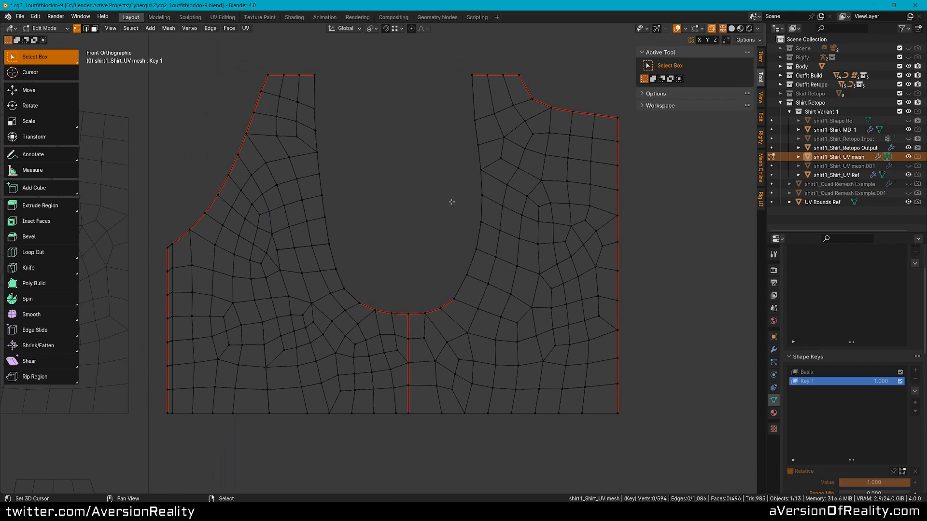
key("c")
left_click_drag(375, 284, 436, 287)
key("Escape")
key("ctrl+e")
key("alt+a")
key("c")
key("Escape")
Step: Apply LoopTools Space to the front neckline, the front armhole edge and the back armhole edge
scroll(322, 292, "up", 1)
right_click(164, 210, "alt")
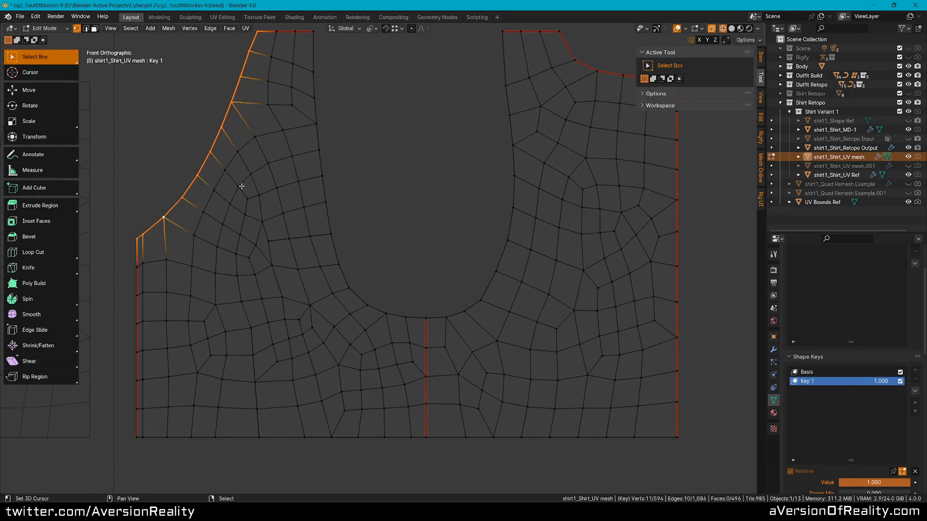
middle_click_drag(241, 187, 270, 220)
left_click(760, 117)
left_click(703, 129)
key("alt+a")
right_click(349, 183, "alt")
right_click(364, 276, "alt+shift")
left_click(703, 129)
right_click(517, 313, "alt")
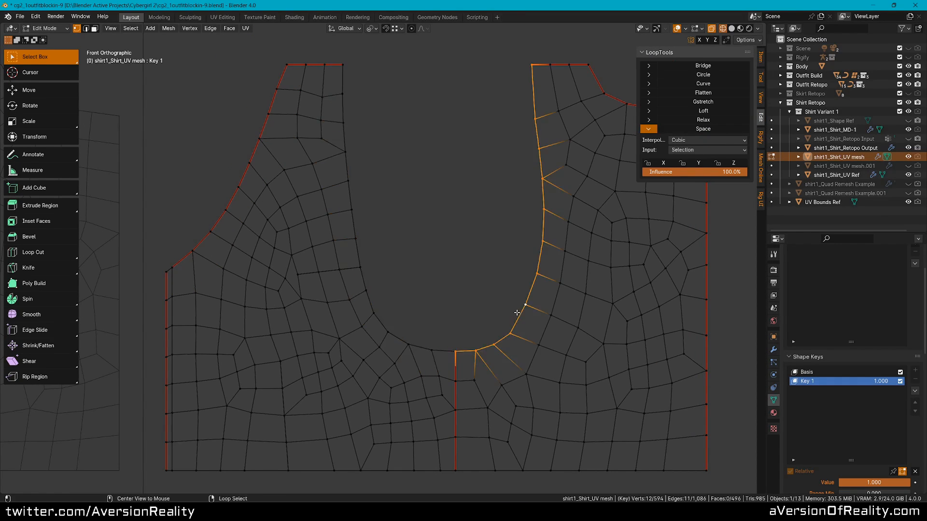
key("shift+r")
Step: Apply Space to the back neckline, the back center edge, and the back and front portions of the hem
scroll(517, 313, "down", 1)
right_click(598, 135, "alt")
right_click(626, 217, "alt")
key("shift+r")
right_click(539, 427, "alt")
key("shift+r")
right_click(321, 427, "alt")
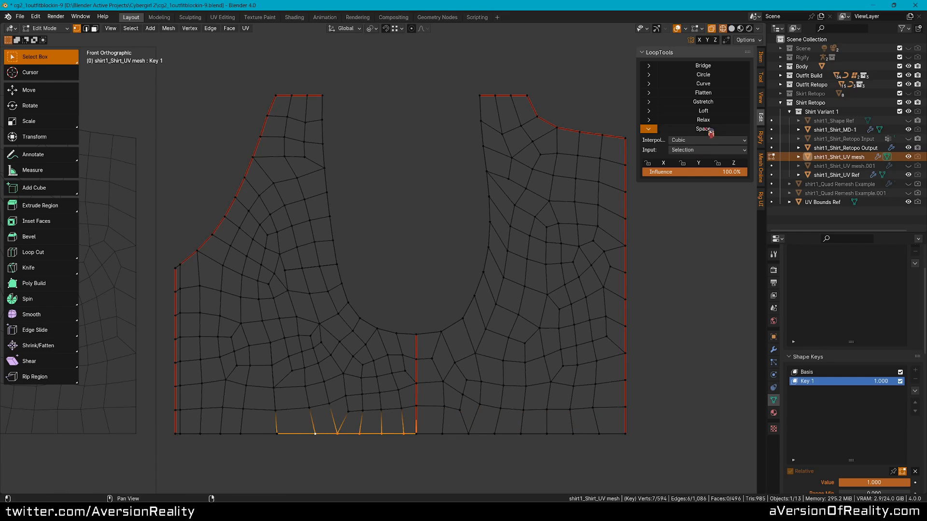
right_click(272, 431, "alt+shift")
right_click(176, 433, "shift")
key("shift+r")
mouse_move(433, 199)
middle_mouse_down("shift")
mouse_move(469, 155)
mouse_move(465, 177)
middle_mouse_up("shift")
key("alt+a")
Step: Relax the interior topology of the joined panels with the Smooth sculpt brush, using mesh boundary auto-masking
key("ctrl+Tab")
left_click(459, 221)
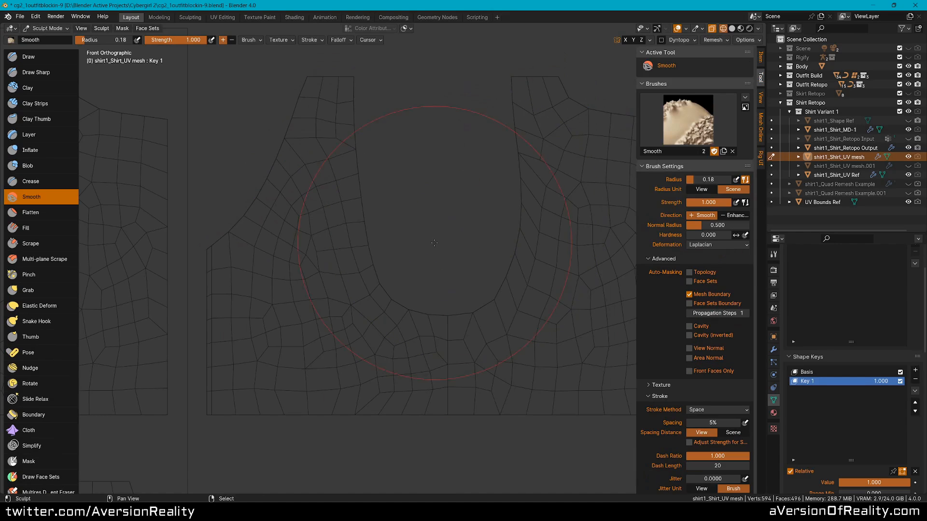
mouse_move(434, 243)
left_mouse_down()
mouse_move(331, 318)
mouse_move(339, 116)
left_mouse_up()
key("Tab")
key("Tab")
middle_click_drag(339, 116, 267, 108, "shift")
mouse_move(502, 251)
left_mouse_down()
mouse_move(502, 232)
mouse_move(487, 218)
left_mouse_up()
Step: Adjust the panel's shape and edge flow around the underarm with the Grab brush
scroll(424, 190, "down", 1)
key("g")
key("shift+z")
mouse_move(466, 287)
left_mouse_down()
mouse_move(464, 259)
mouse_move(397, 231)
left_mouse_up()
middle_click_drag(397, 232, 367, 72, "shift")
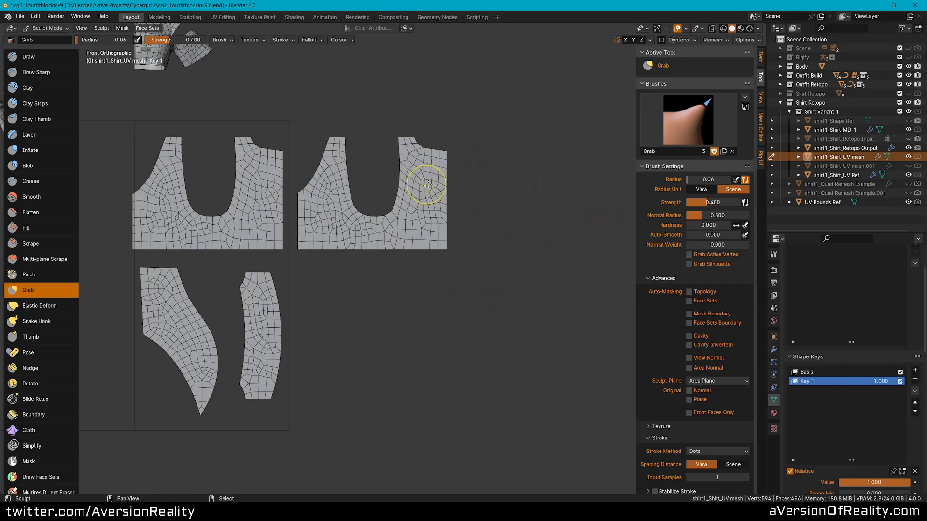
Step: Return to Object Mode, duplicate shirt1_Shirt_UV mesh in place and hide the duplicate
key("ctrl+Tab")
left_click(381, 188)
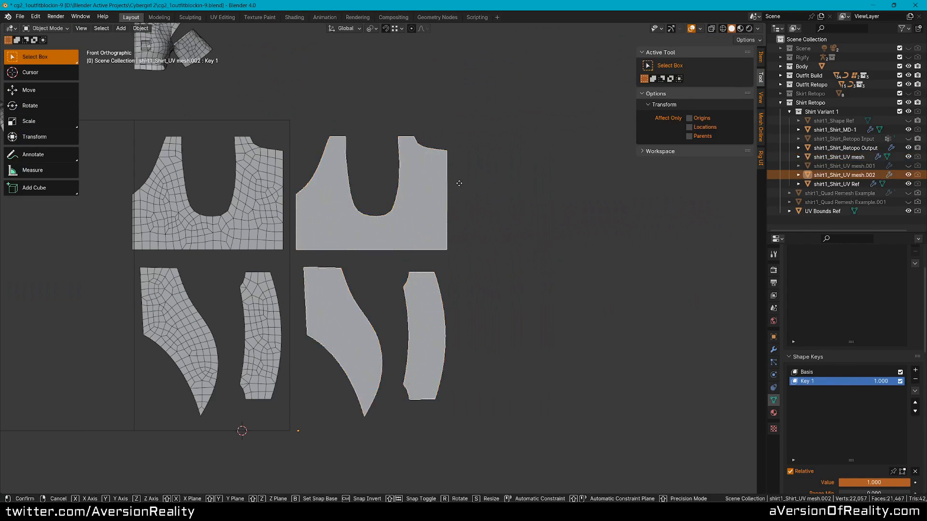
key("shift+d")
key("Escape")
left_click(907, 175)
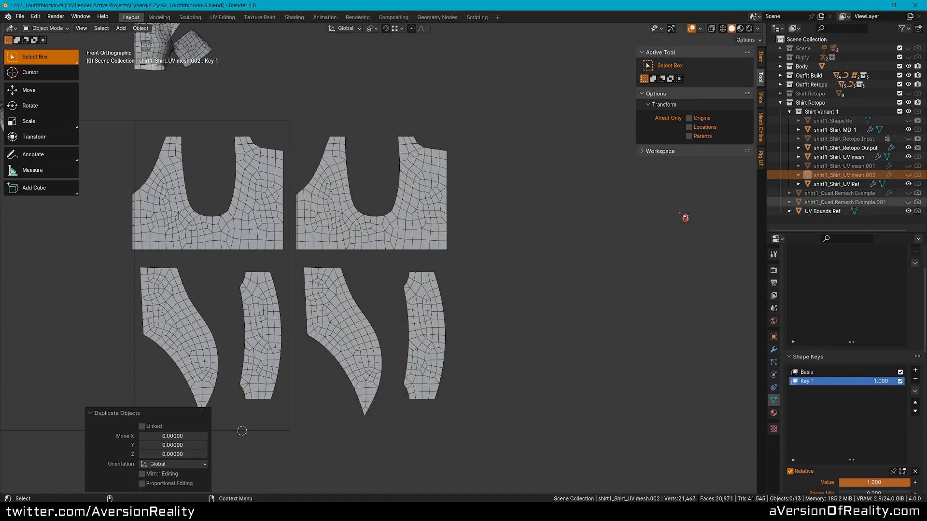
Step: Merge all vertices of the joined shirt body panel in shirt1_Shirt_UV mesh by distance
left_click(413, 207)
scroll(428, 245, "up", 1)
key("Tab")
scroll(424, 228, "up", 2)
key("a")
key("m")
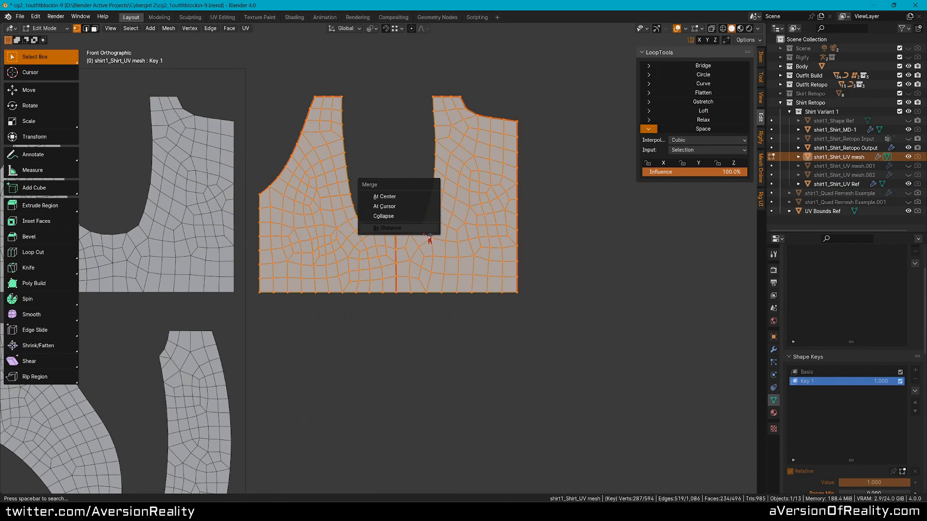
left_click(425, 231)
Step: Apply Space to the merged mesh's hem vertices between the front center edge and the side seam
scroll(293, 245, "up", 2)
middle_click_drag(294, 254, 286, 351)
scroll(333, 286, "up", 1)
middle_click_drag(333, 286, 377, 269)
scroll(362, 277, "down", 1)
key("alt+a")
key("b")
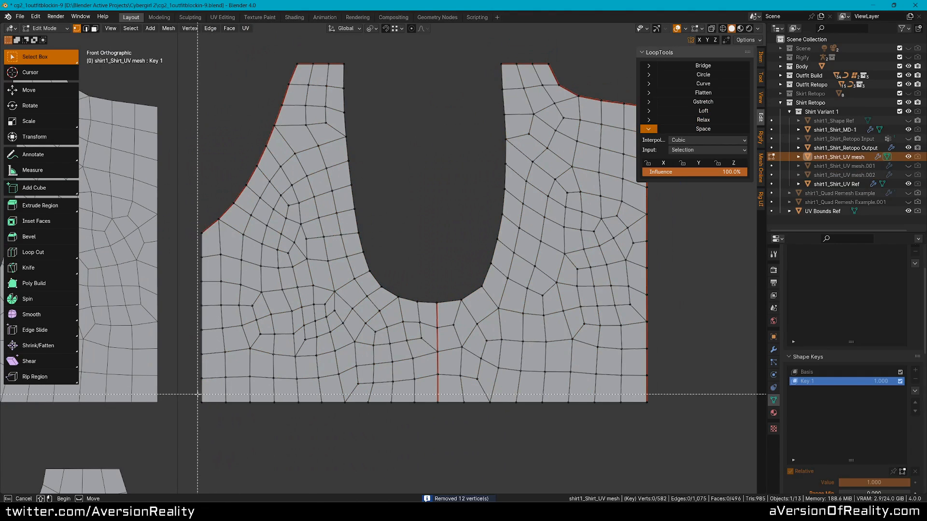
left_click_drag(196, 400, 447, 429)
left_click(718, 132)
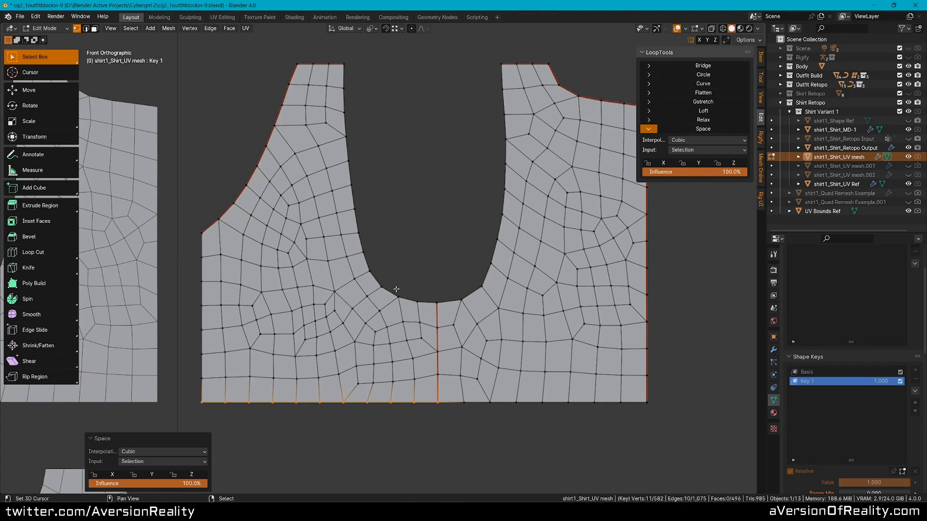
Step: Select the armhole edge of the merged panel and repeat Space on it
right_click(402, 296, "alt")
left_click_drag(443, 315, 613, 262, "ctrl+shift")
key("shift+r")
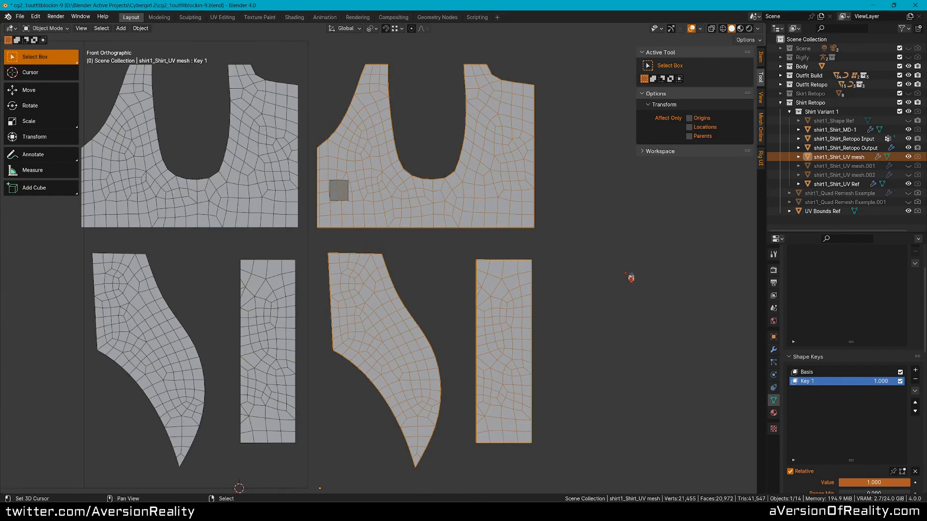
Step: Edit the single quad of shirt1_Shirt_Retopo Input and move it onto the narrow rectangular panel
scroll(604, 278, "up", 2)
left_click(280, 226)
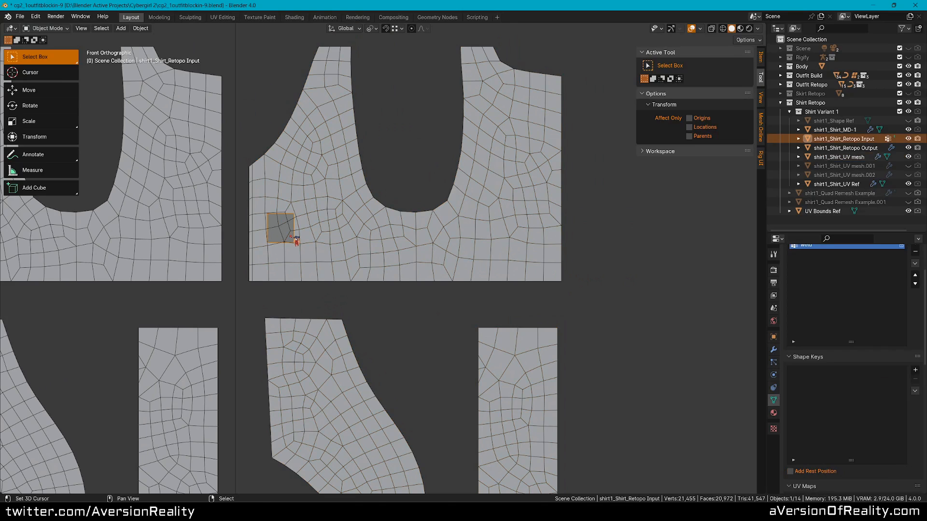
key("Tab")
middle_click_drag(280, 226, 257, 108, "shift")
key("g")
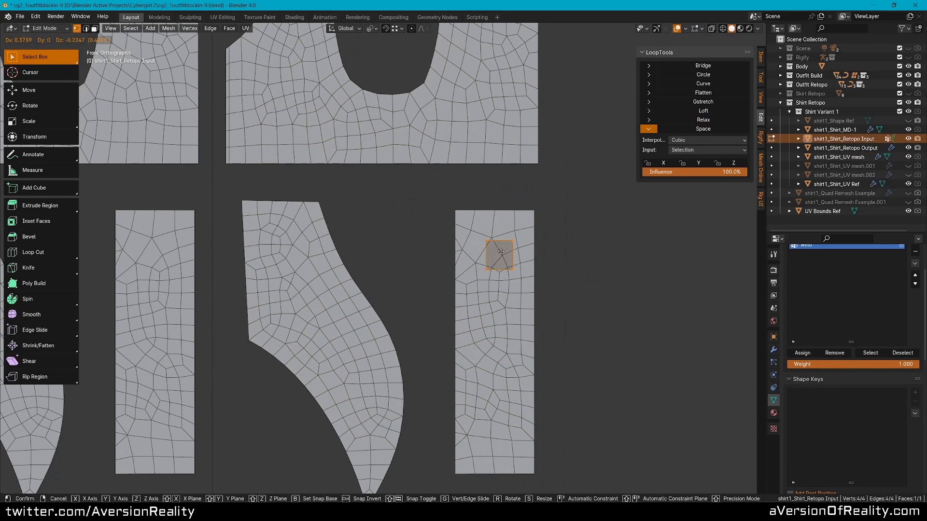
left_click(497, 257)
Step: Turn on snapping and snap the quad's two upper vertices to the rectangular panel's upper corners
left_click(471, 236)
key("shift+Tab")
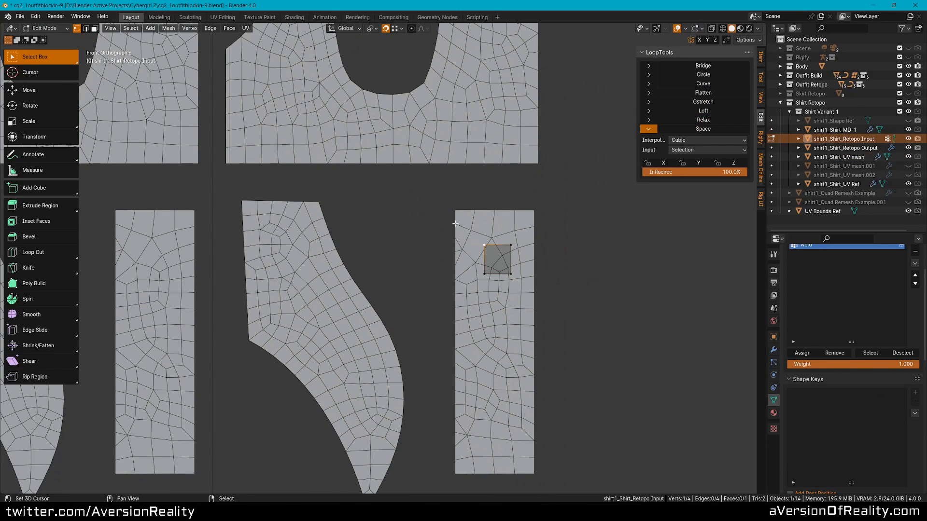
key("g")
left_click(437, 202)
left_click(511, 245)
key("g")
left_click(532, 247)
middle_click_drag(533, 247, 521, 200, "shift")
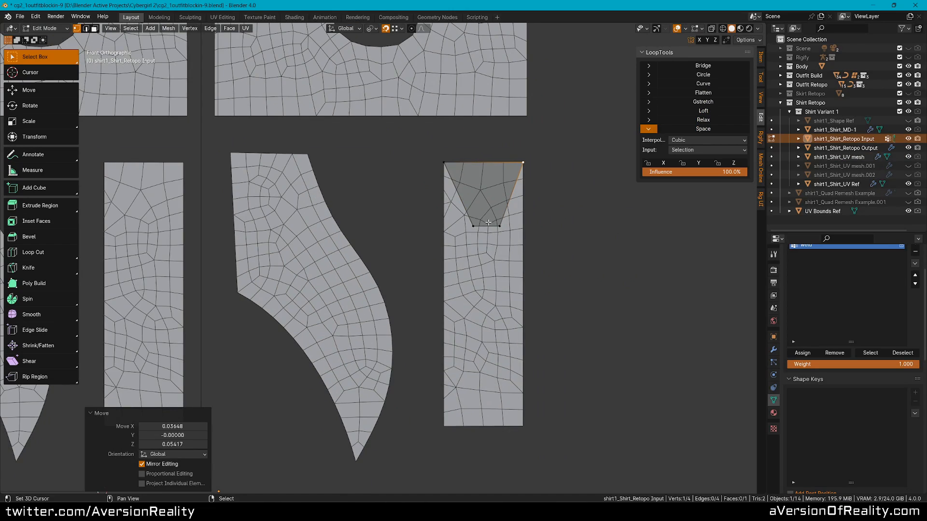
Step: Snap the quad's two lower vertices to the rectangular panel's lower corners and turn snapping off
right_click(477, 227)
key("g")
left_click(445, 429)
right_click_drag(500, 227, 524, 427)
key("alt+a")
key("shift+Tab")
Step: Subdivide the fitted quad with 3 lengthwise loop cuts and 12 crosswise loop cuts
key("ctrl+r")
scroll(483, 169, "up", 2)
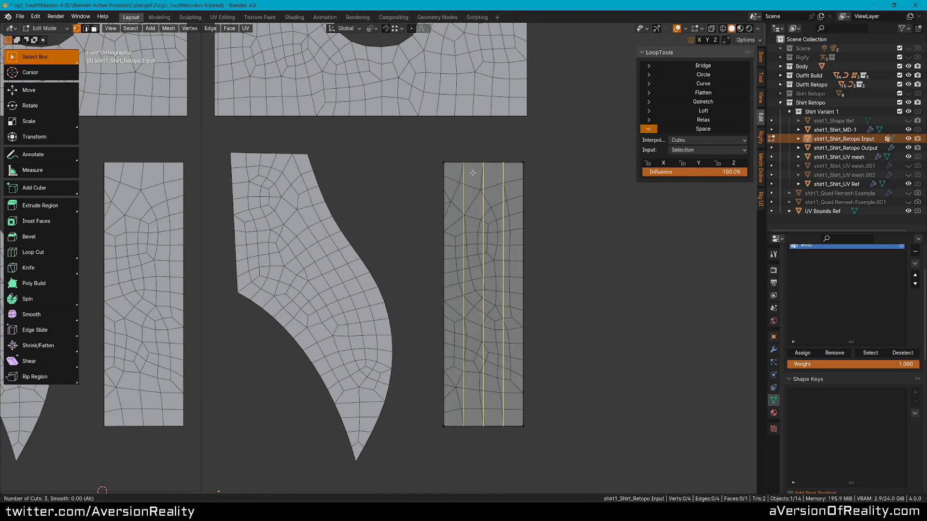
left_click(483, 169)
key("ctrl+r")
scroll(470, 172, "up", 11)
left_click(470, 169)
key("alt+a")
scroll(469, 168, "down", 2)
middle_click_drag(367, 78, 427, 211, "shift")
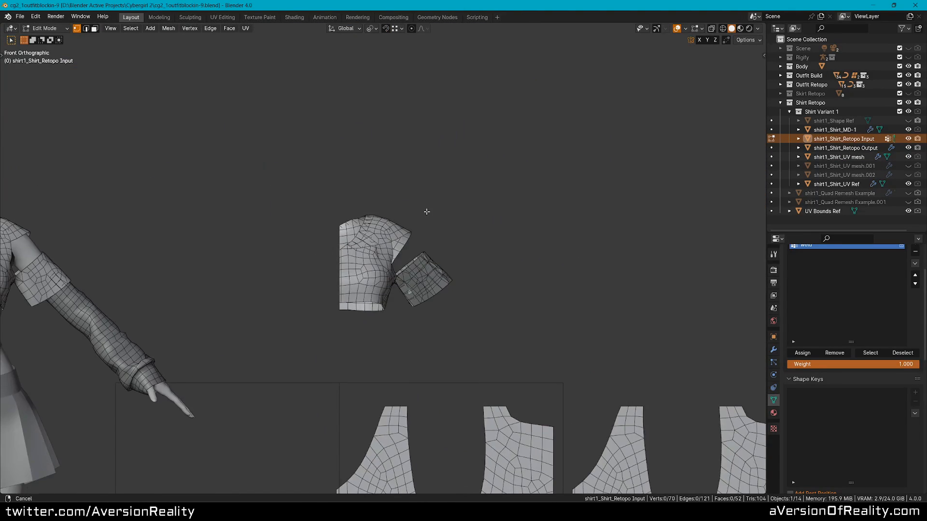
Step: Leave Edit Mode on the retopo input, split the 3D viewport in two, and select the shirt mesh in the new view
scroll(426, 211, "up", 6)
middle_click_drag(527, 203, 502, 167)
scroll(491, 162, "up", 2)
key("Tab")
left_click(498, 162)
scroll(529, 161, "down", 5)
left_click_drag(681, 28, 319, 72)
scroll(275, 155, "up", 4)
middle_click_drag(186, 152, 142, 170, "shift")
scroll(143, 170, "up", 2)
left_click(143, 170)
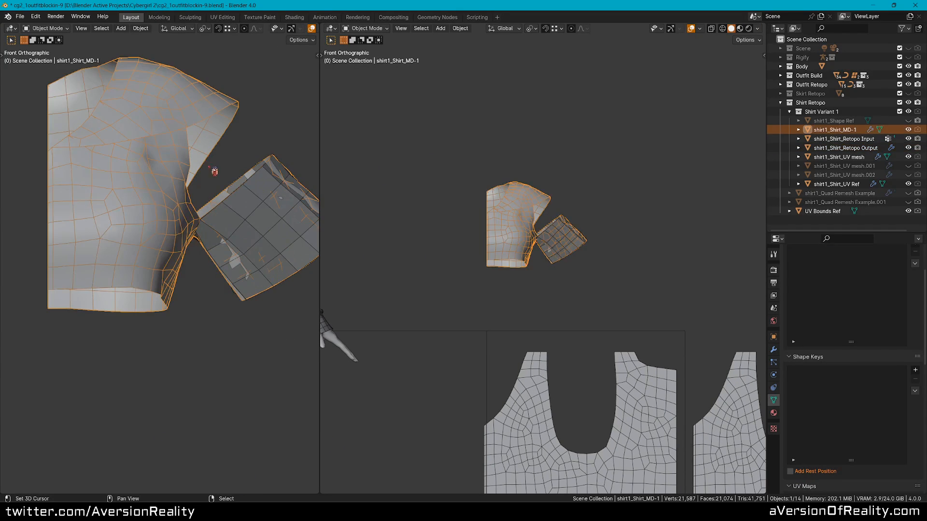
Step: Select shirt1_Shirt_Retopo Output on the sleeve and toggle its Displace modifier off and on
left_click(252, 213)
left_click(774, 351)
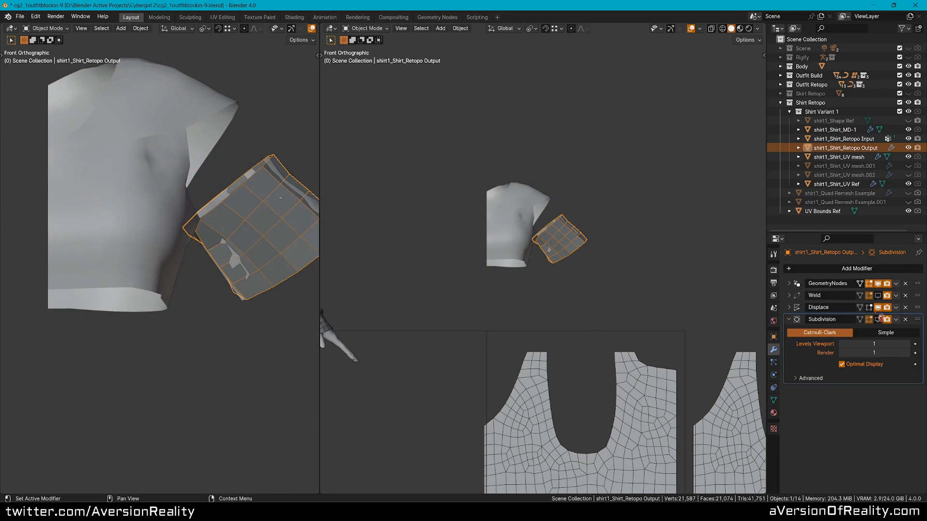
left_click(885, 308)
left_click(885, 308)
Step: Examine how the retopo output's edges meet the source shirt mesh around the sleeve opening, selecting each mesh to compare
middle_click_drag(230, 222, 155, 242, "shift")
left_click(269, 162)
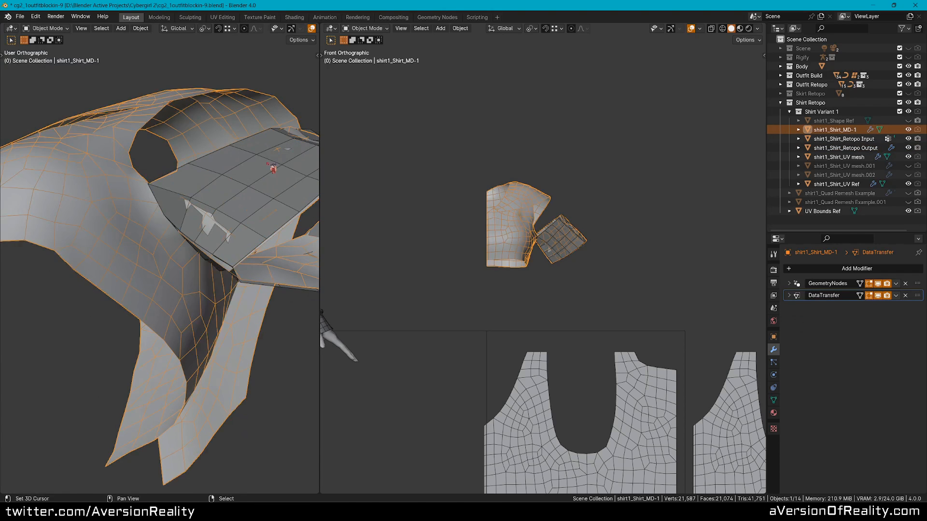
middle_click_drag(269, 161, 125, 195)
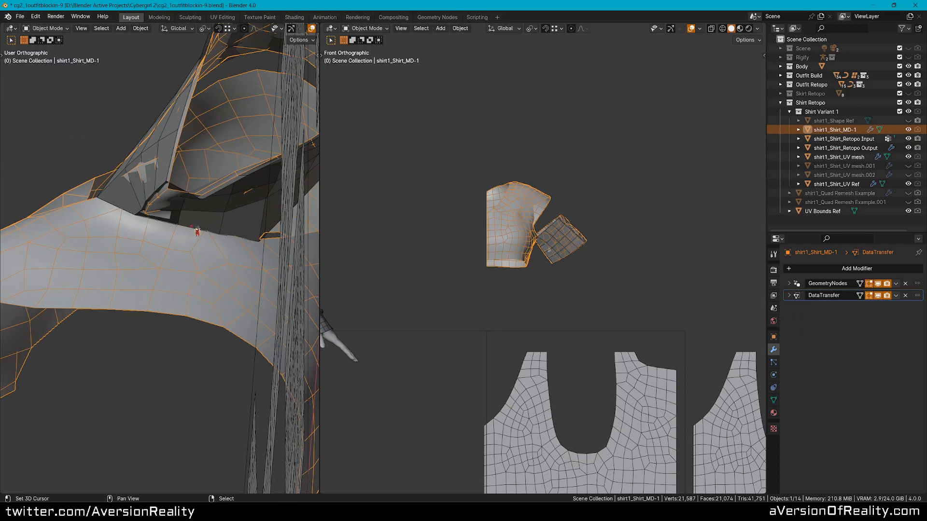
left_click(231, 227)
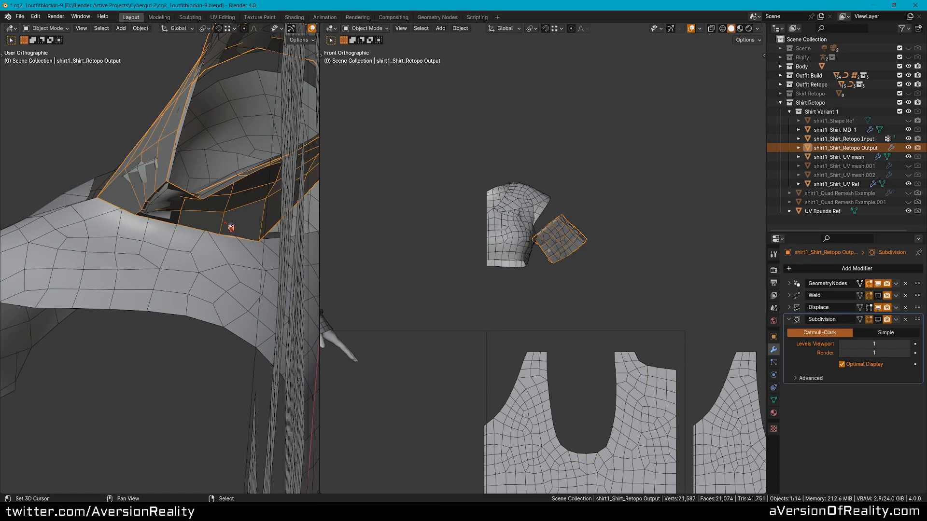
left_click(203, 243)
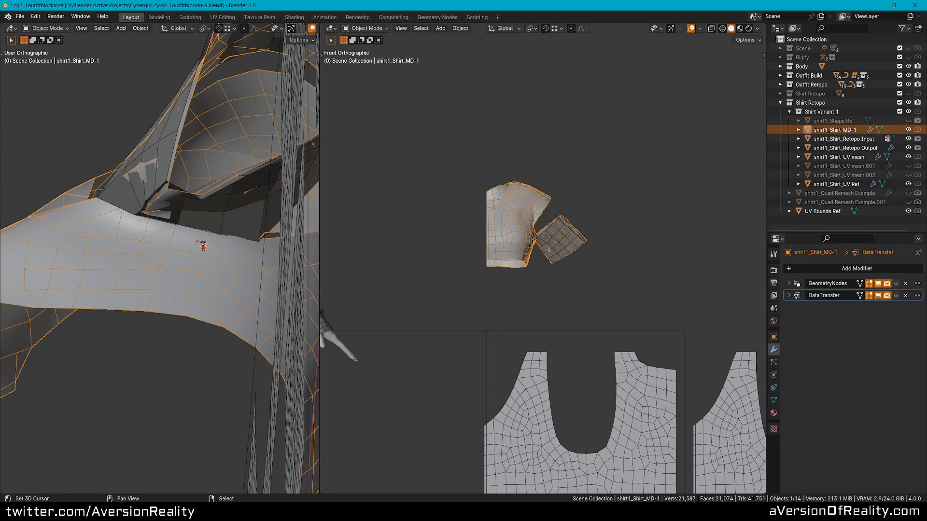
middle_click_drag(183, 236, 147, 200)
left_click(147, 201)
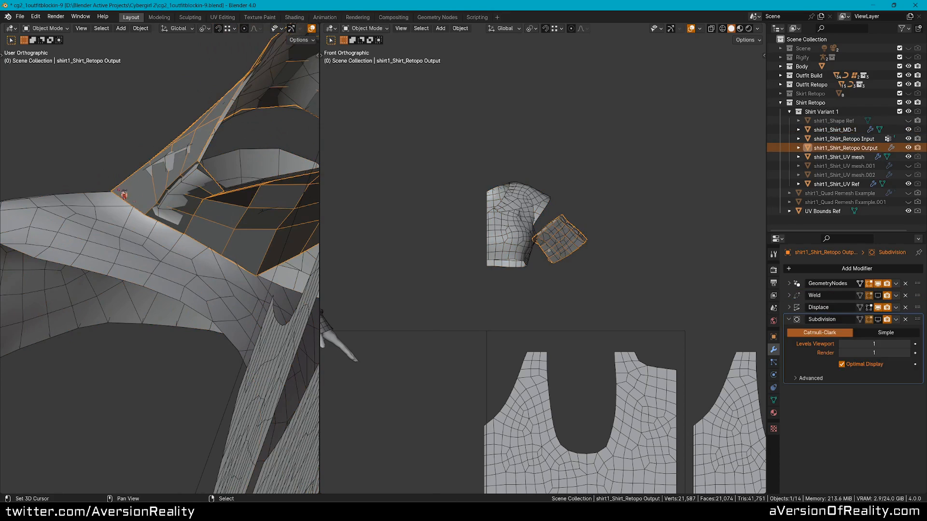
Step: Toggle the retopo output's Displace modifier off and on in the viewport, comparing the sleeve surface and returning to the front view
left_click(878, 307)
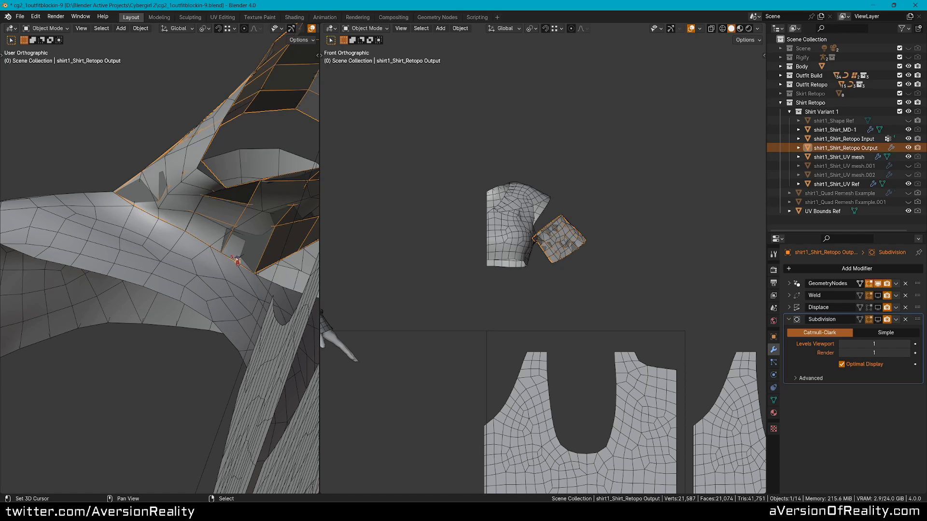
left_click(878, 308)
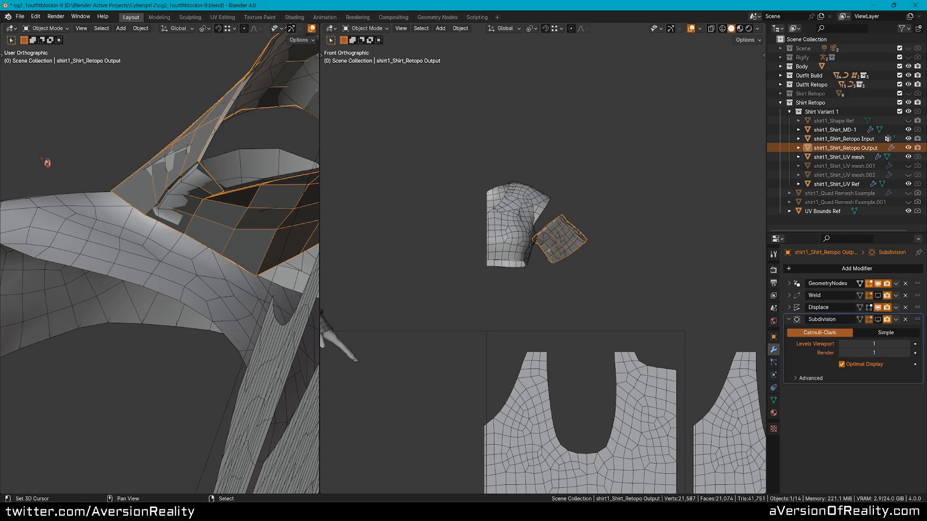
middle_click_drag(61, 305, 234, 208)
scroll(174, 191, "down", 3)
scroll(190, 194, "up", 1)
scroll(190, 194, "down", 2)
scroll(245, 222, "up", 1)
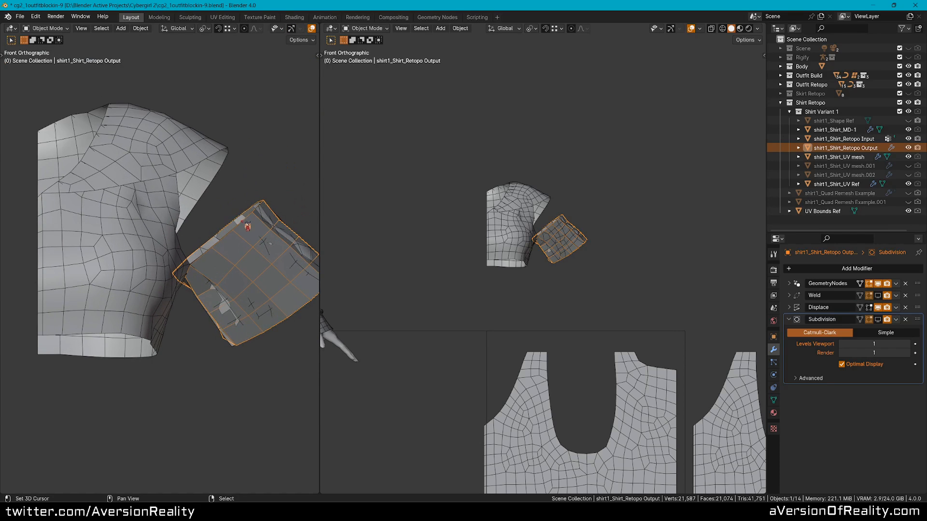
middle_click_drag(250, 249, 143, 259, "shift")
middle_click_drag(208, 297, 239, 259)
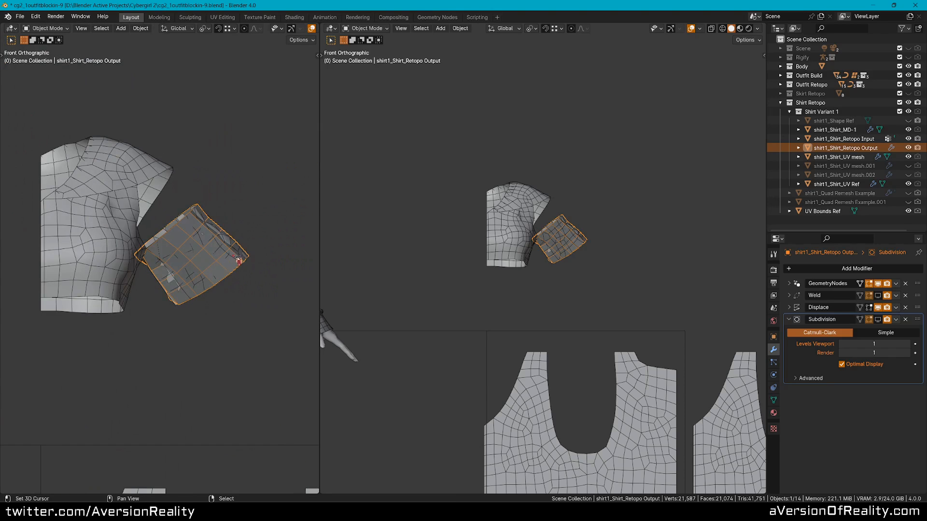
Step: Select shirt1_Shirt_Retopo Input on the narrow rectangular panel and frame it beside the view of the shirt sleeve
scroll(604, 369, "down", 5)
middle_click_drag(606, 370, 497, 270, "shift")
scroll(579, 296, "up", 4)
left_click(584, 302)
scroll(586, 304, "up", 3)
middle_click_drag(586, 304, 534, 227, "shift")
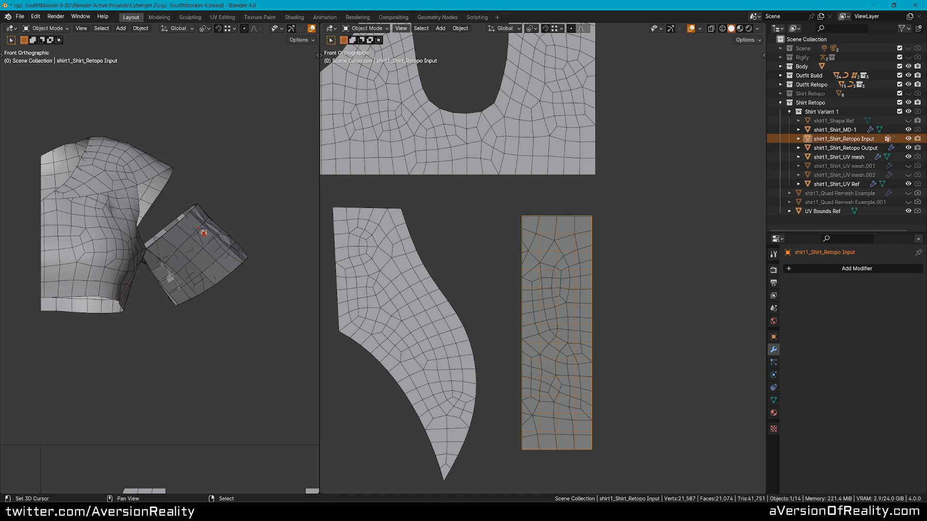
scroll(260, 214, "up", 2)
middle_click_drag(250, 194, 258, 197, "shift")
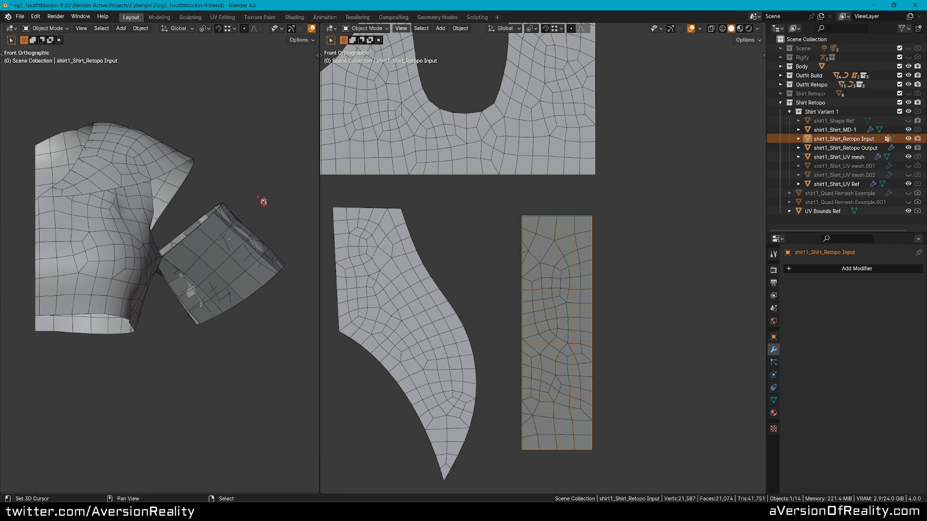
Step: Try one extra lengthwise loop cut in an outer column of the panel grid, checking the sleeve, and undo it
left_click(244, 282)
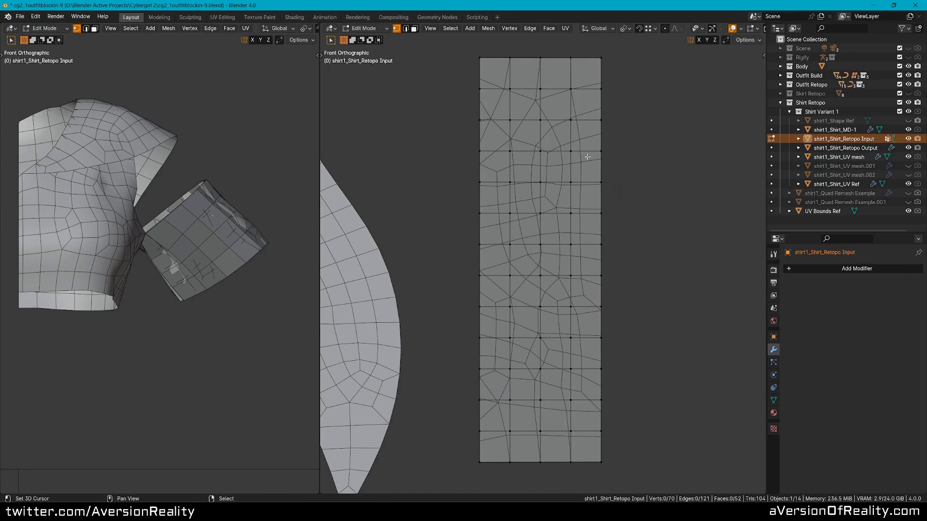
key("ctrl+r")
left_click(592, 150)
right_click(591, 149)
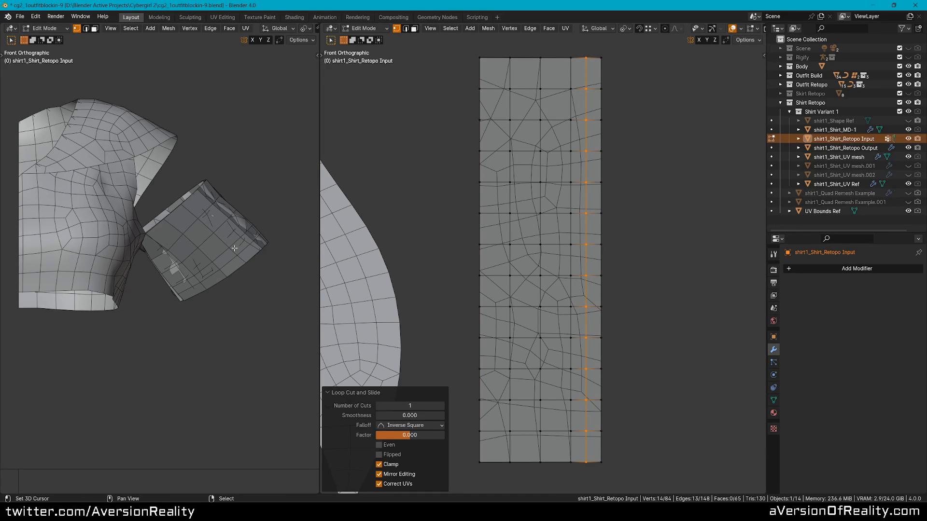
scroll(251, 229, "up", 2)
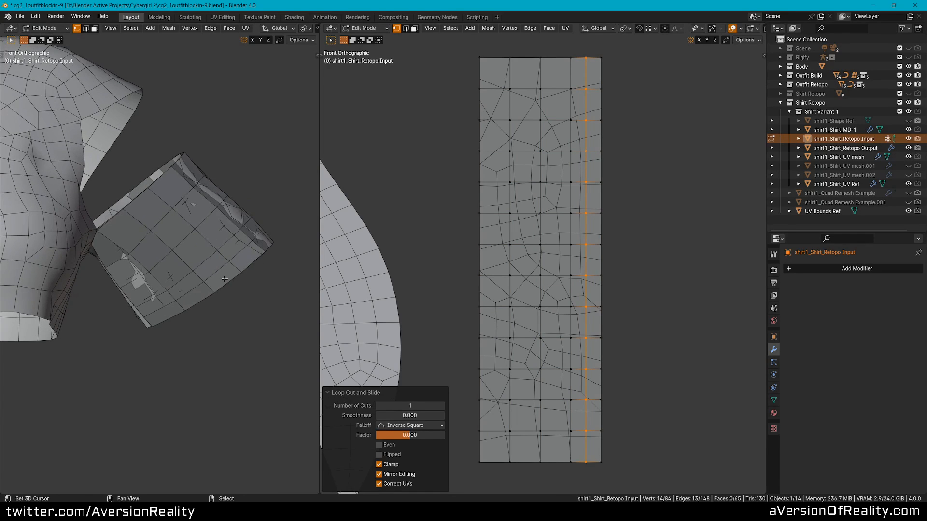
key("ctrl+z")
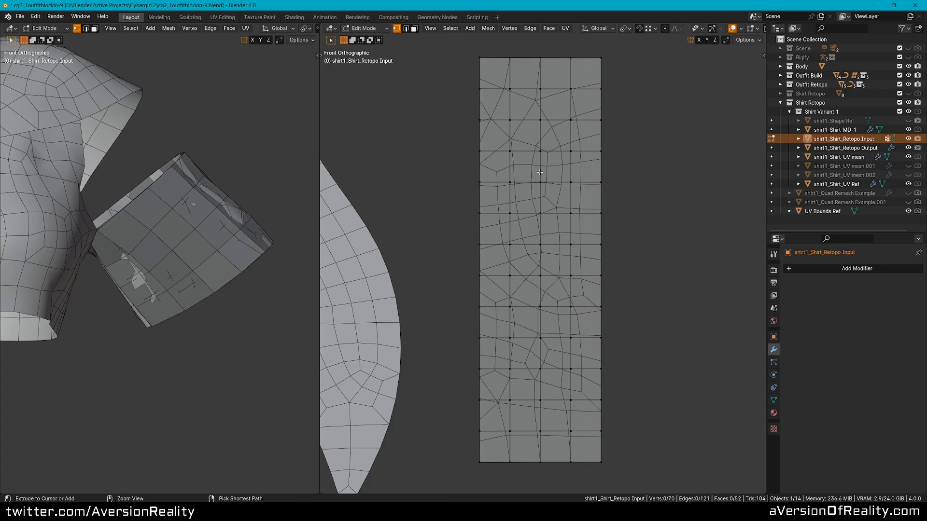
middle_click_drag(203, 193, 223, 197)
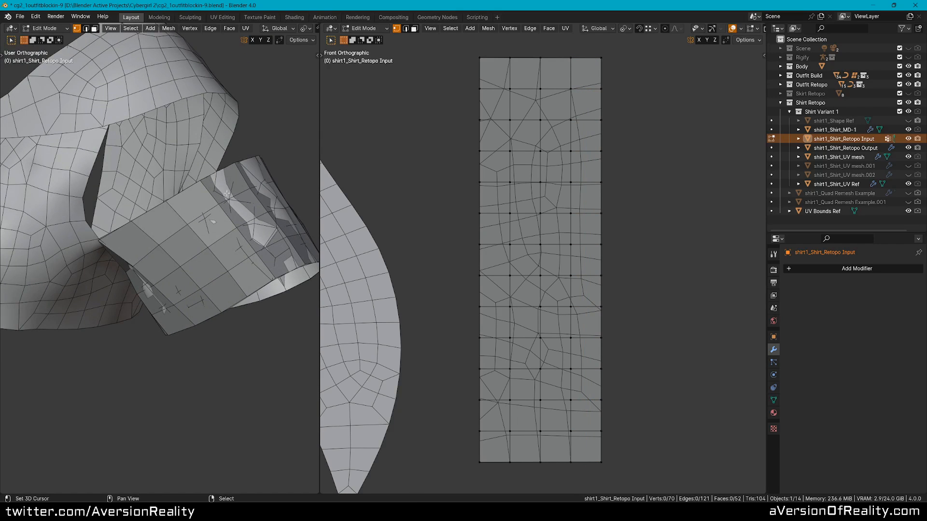
middle_click_drag(251, 241, 188, 219)
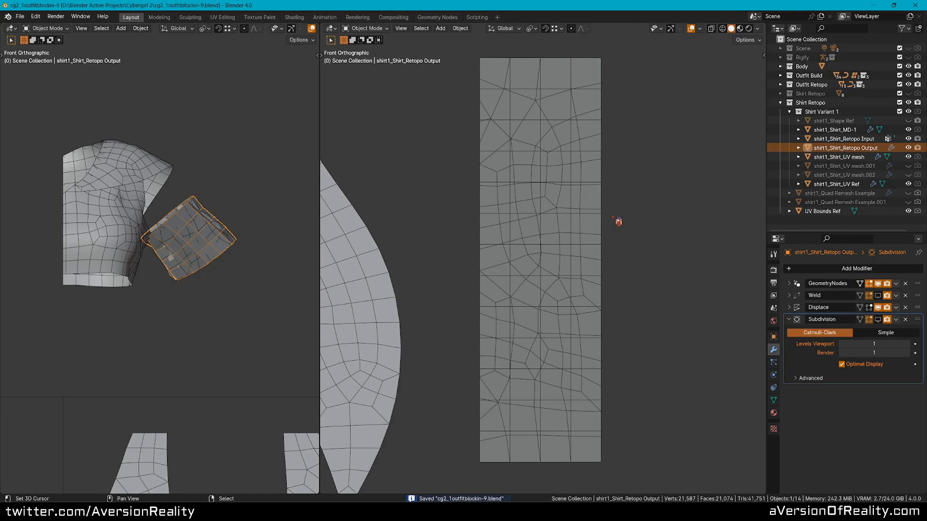
Step: Select the long arm sleeve Sleeves-1 on the character and frame it in the shirt view
scroll(259, 233, "down", 5)
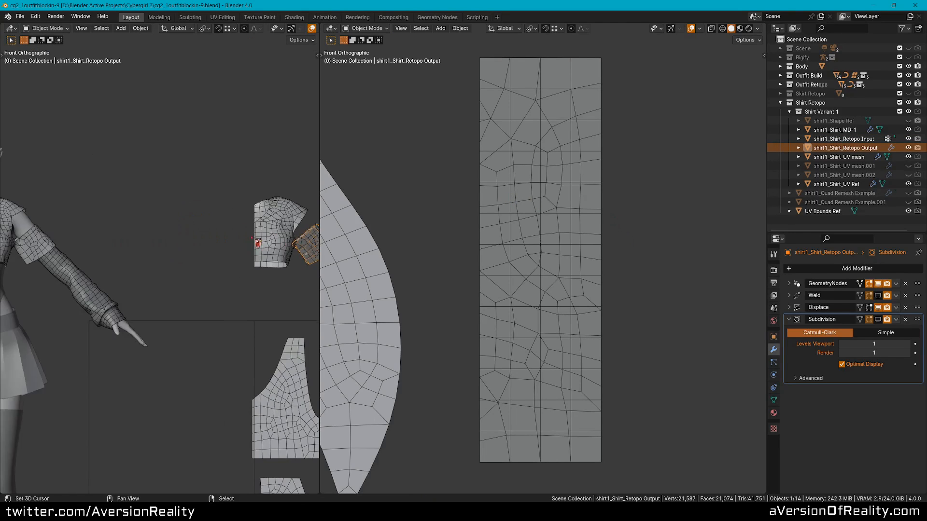
scroll(203, 228, "down", 2)
scroll(165, 282, "up", 3)
left_click(166, 281)
scroll(194, 244, "up", 2)
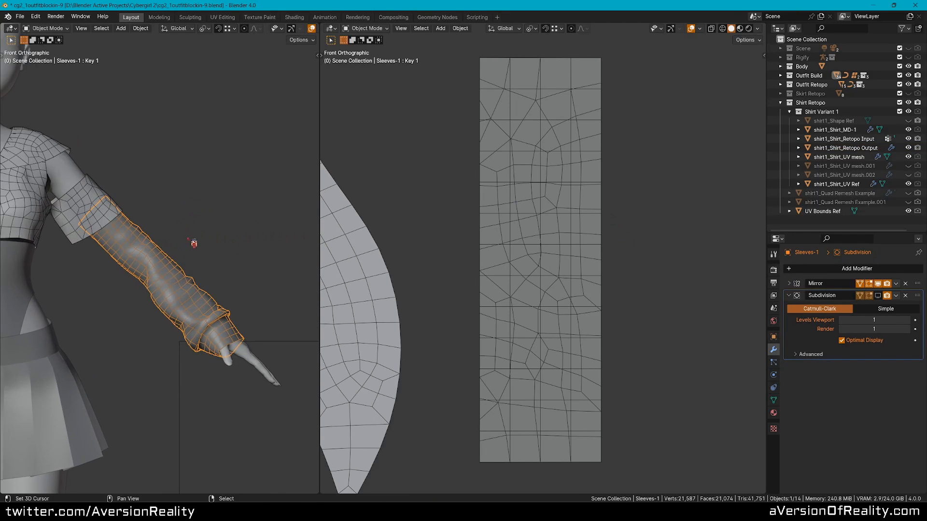
middle_click_drag(194, 244, 227, 232, "shift")
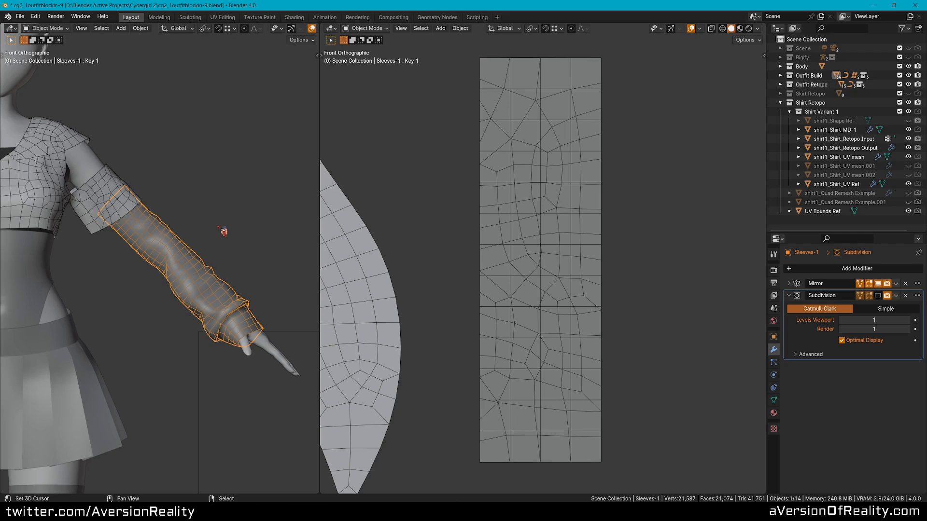
middle_click_drag(207, 225, 232, 243, "shift")
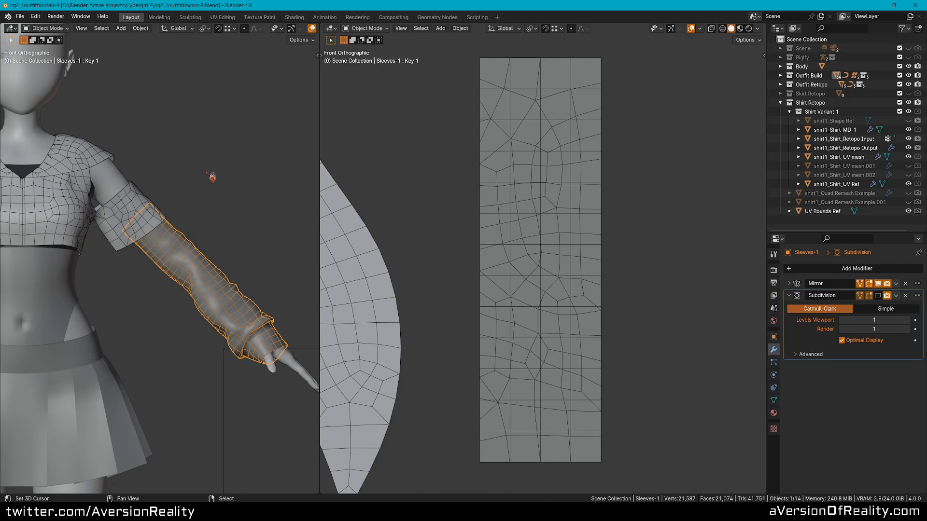
Step: Examine the mesh flow of the long arm sleeve and of the shirt cuff that overlaps it
middle_click_drag(190, 225, 151, 174, "ctrl")
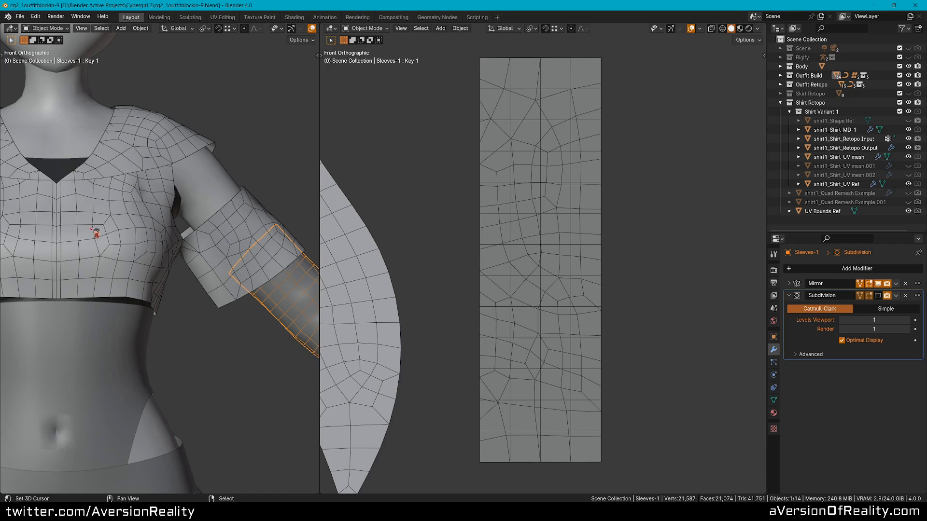
middle_click_drag(122, 237, 187, 192, "ctrl")
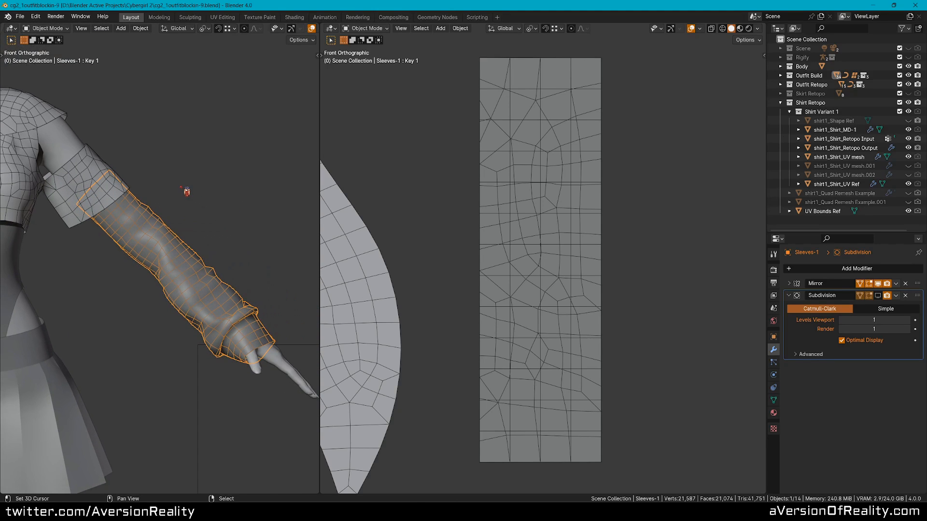
scroll(270, 197, "up", 1)
middle_click_drag(261, 203, 228, 174, "shift")
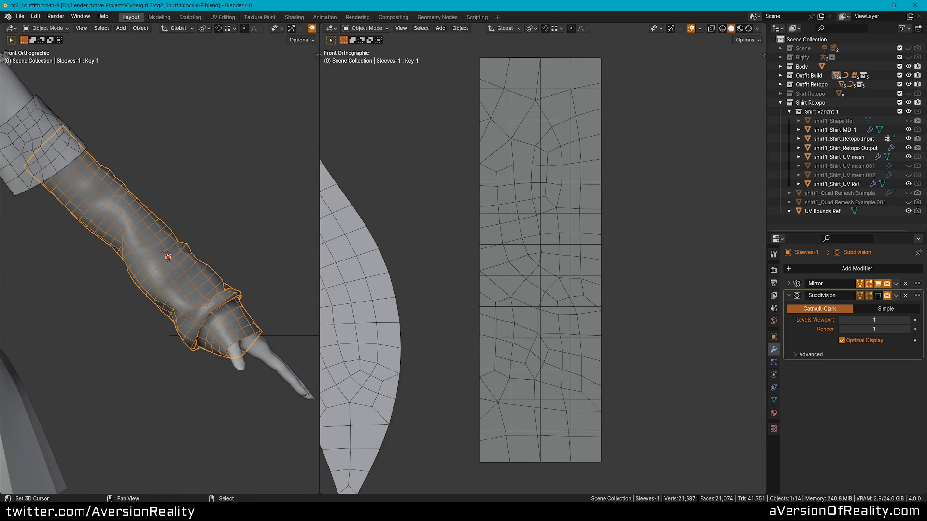
scroll(164, 253, "down", 4)
scroll(164, 253, "up", 2)
mouse_move(140, 188)
middle_mouse_down()
mouse_move(222, 233)
mouse_move(152, 182)
middle_mouse_up()
scroll(210, 224, "up", 1)
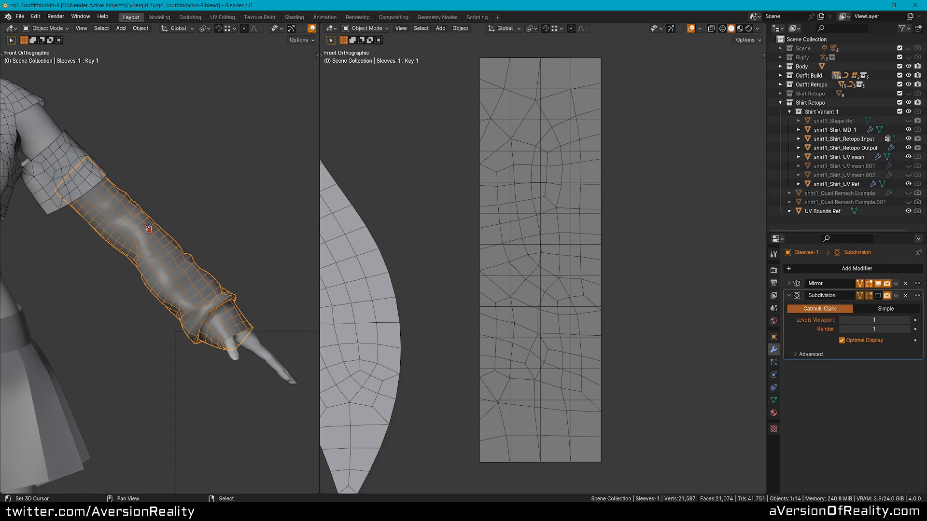
scroll(149, 229, "up", 1)
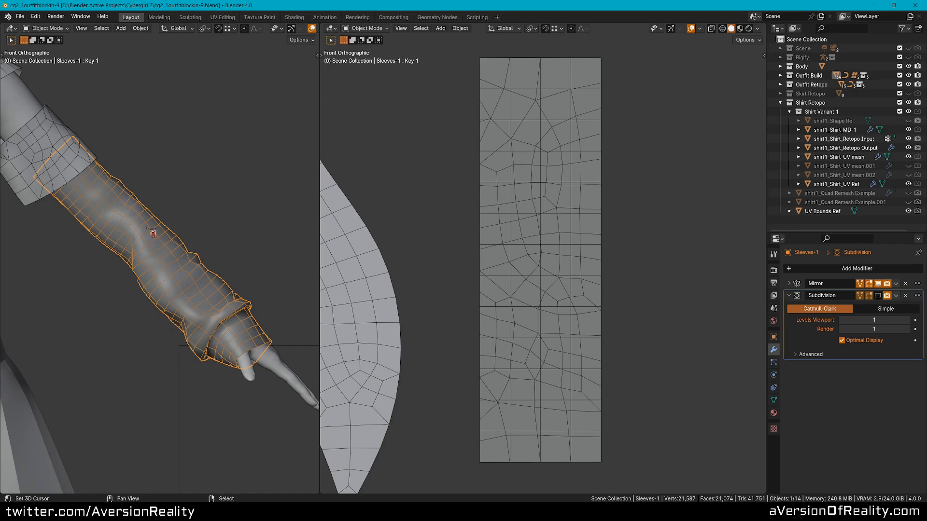
scroll(153, 233, "down", 2)
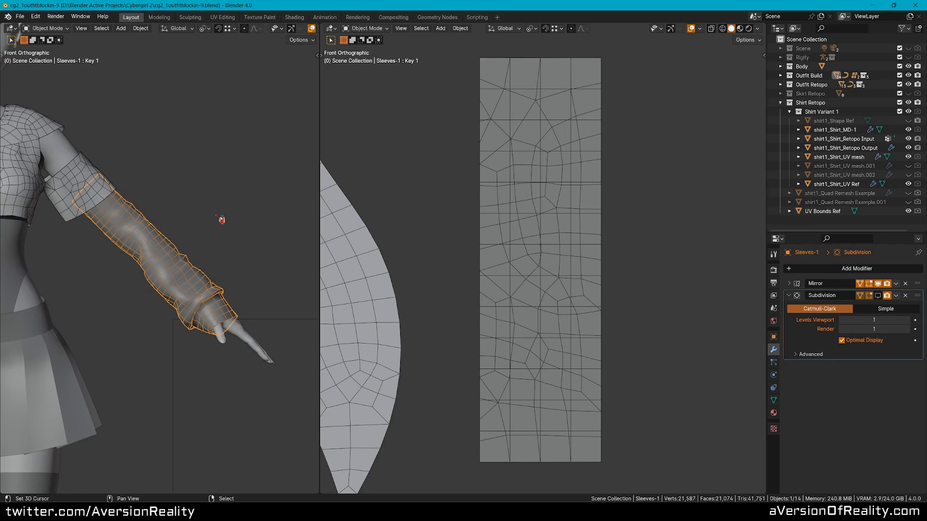
middle_click_drag(130, 235, 159, 205)
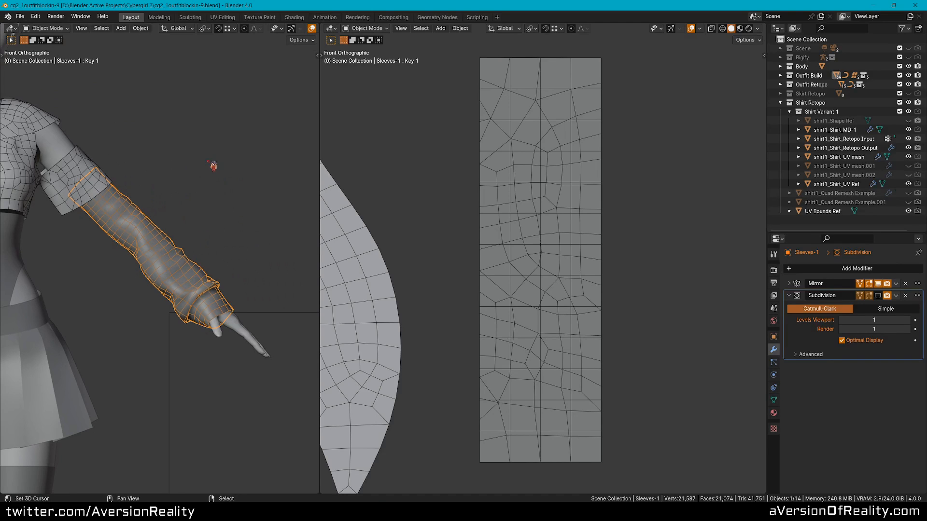
middle_click_drag(203, 170, 206, 184, "shift")
scroll(206, 184, "up", 2)
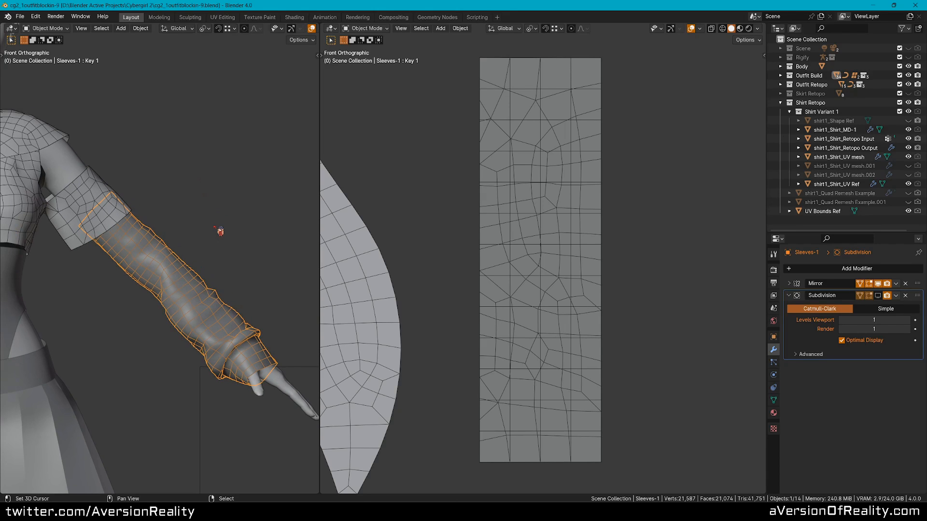
Step: Select the character's shirt mesh Shirt_MD-1 and frame its short sleeve
scroll(220, 231, "down", 4)
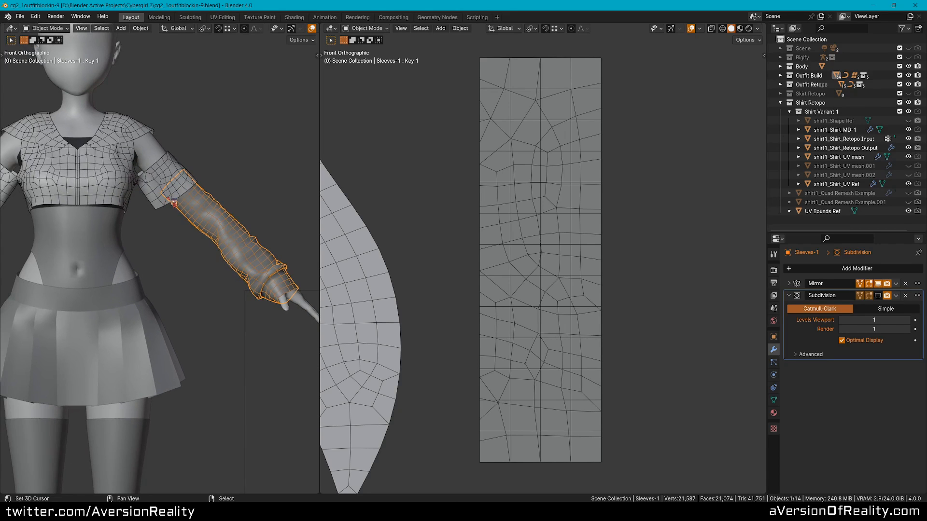
left_click(172, 202)
scroll(393, 208, "down", 1)
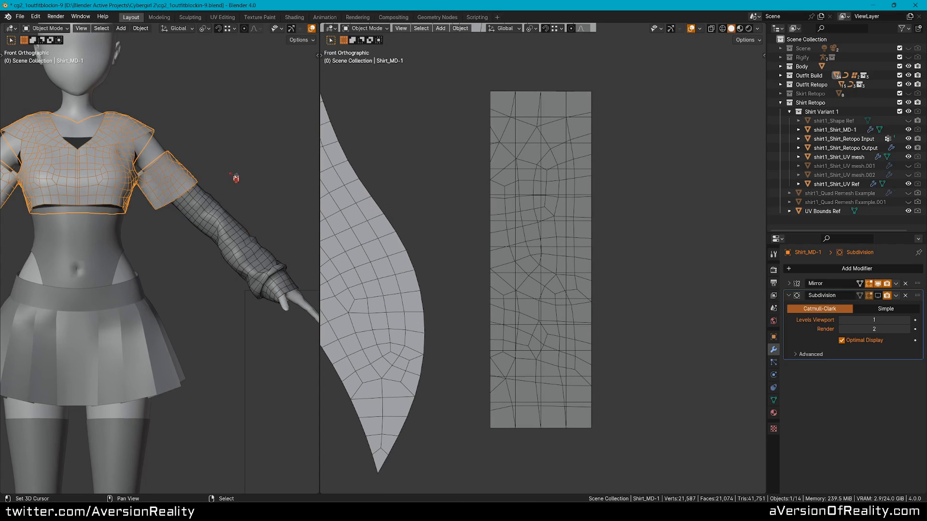
middle_click_drag(236, 178, 227, 214, "shift")
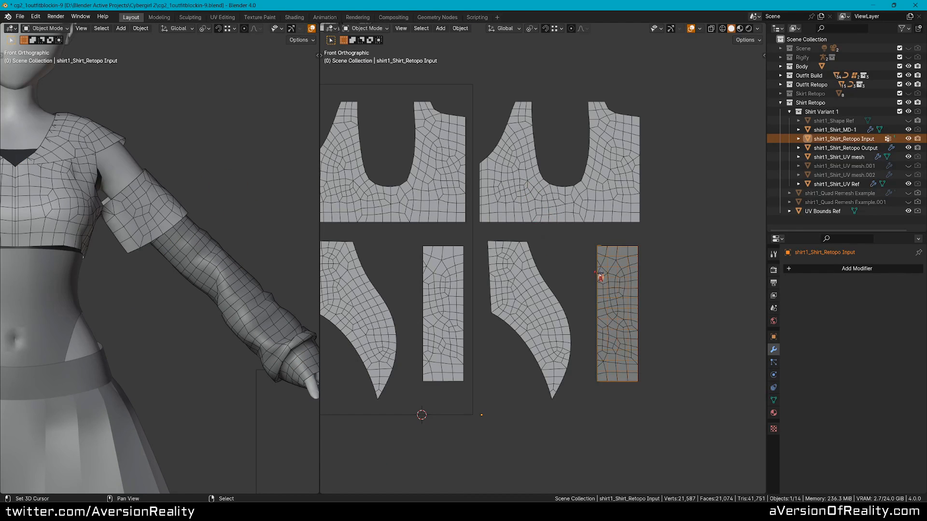
Step: Reselect shirt1_Shirt_Retopo Input on the rectangular UV panel and inspect the character's shirt sleeve from an angle and the front
left_click(593, 279)
middle_click_drag(204, 212, 163, 199)
mouse_move(199, 243)
middle_mouse_down()
mouse_move(206, 218)
mouse_move(209, 233)
middle_mouse_up()
key("KP_1")
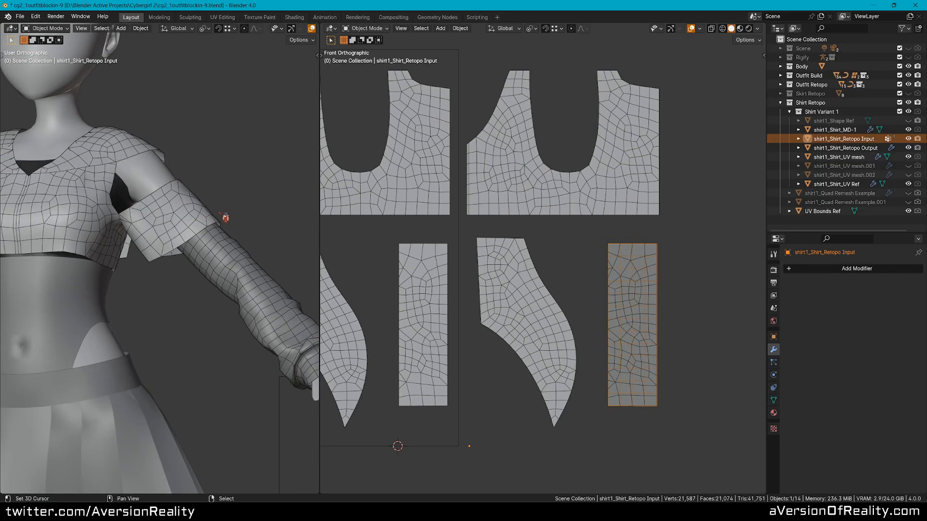
Step: Examine the shirt's short sleeve and armhole mesh from the front, at an angle and close up
scroll(238, 201, "up", 2)
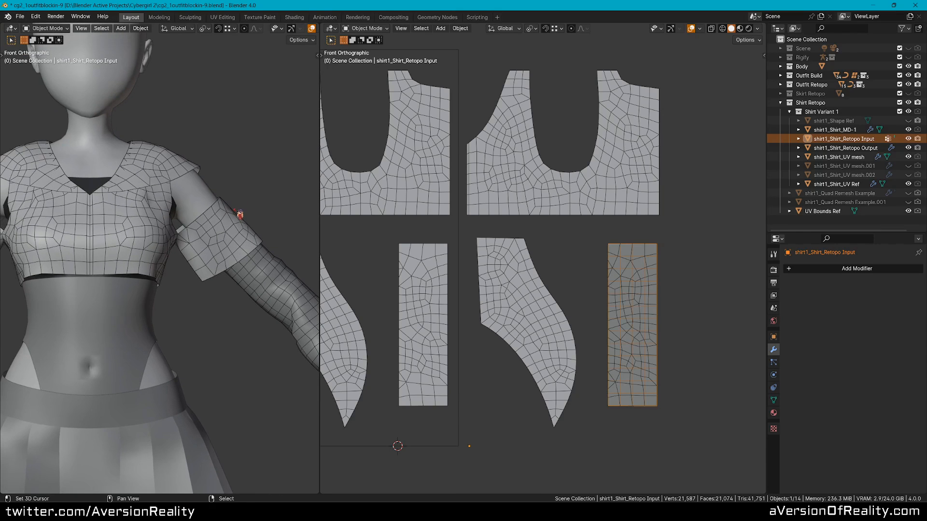
scroll(246, 208, "up", 2)
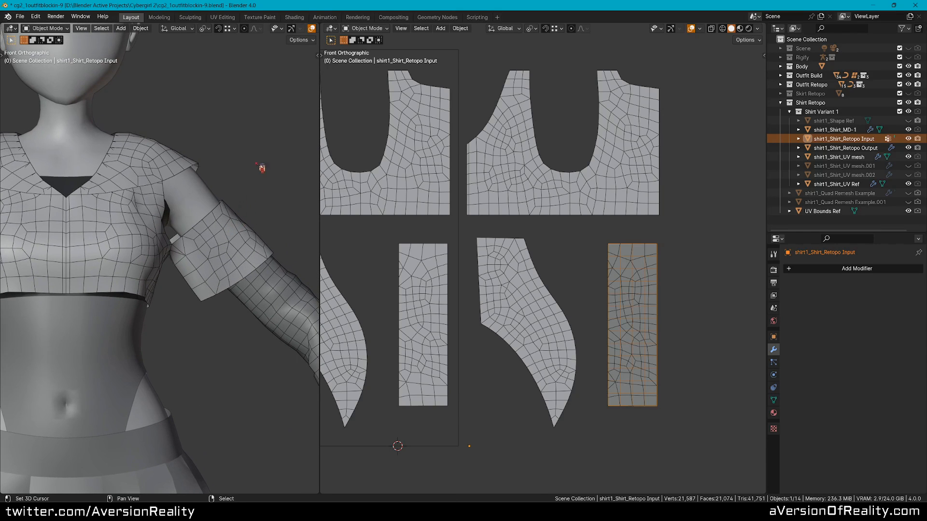
middle_click_drag(261, 168, 156, 161)
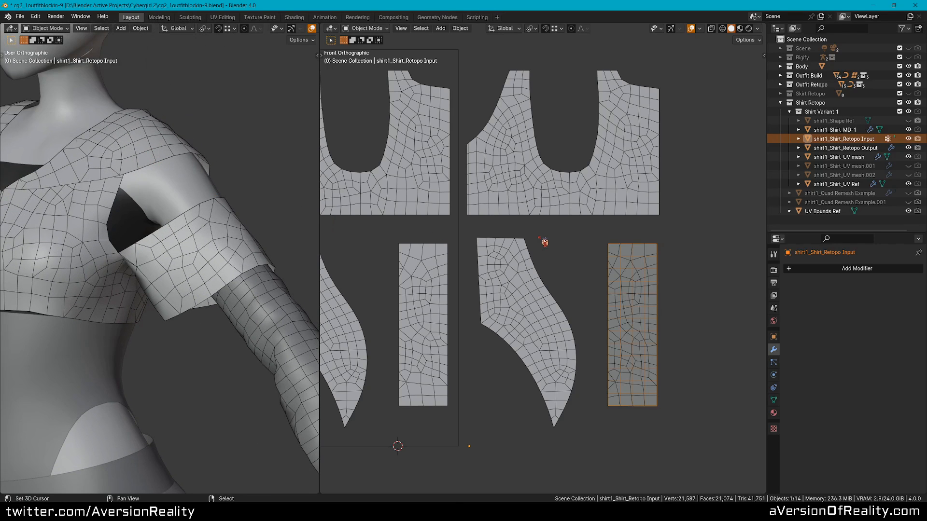
middle_click_drag(290, 261, 124, 171)
scroll(205, 217, "up", 5)
middle_click_drag(205, 218, 97, 216)
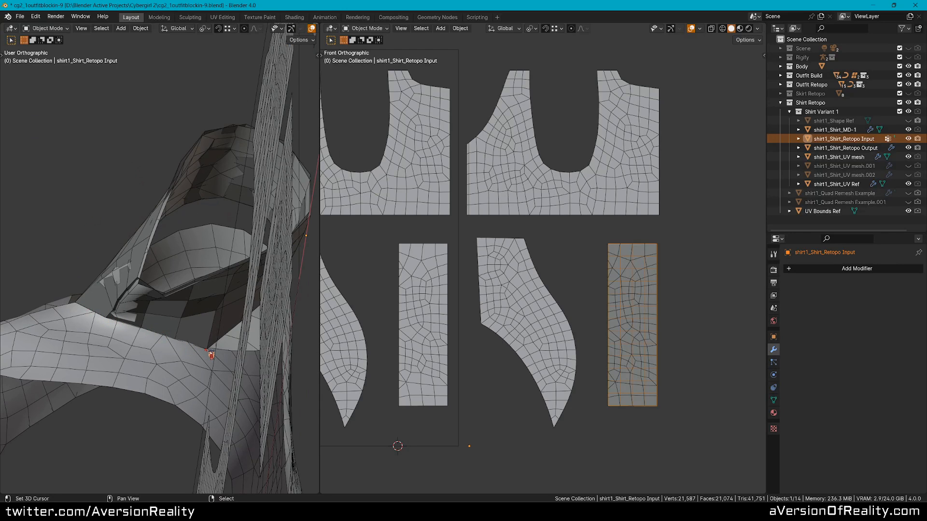
scroll(211, 355, "up", 2)
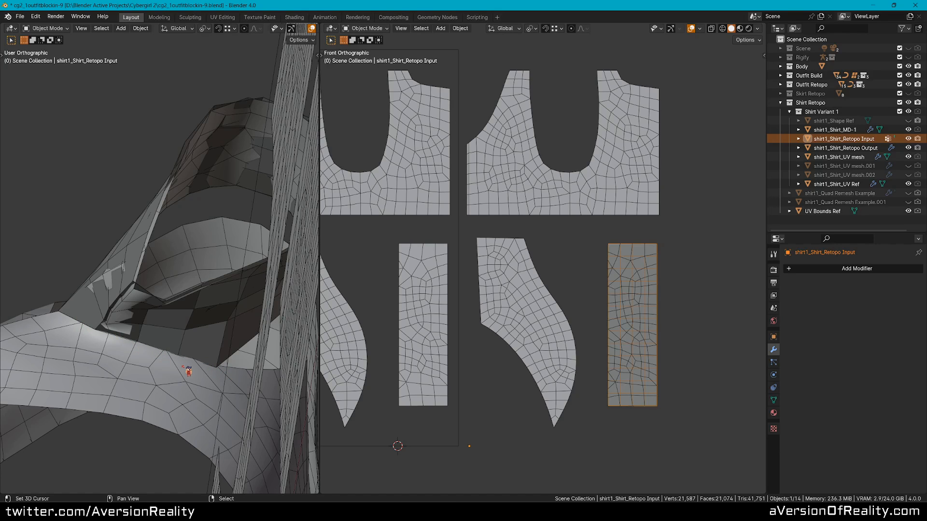
Step: Duplicate a quad face of the retopo input and place the copy just below the armhole curve of the shirt body panel
key("Tab")
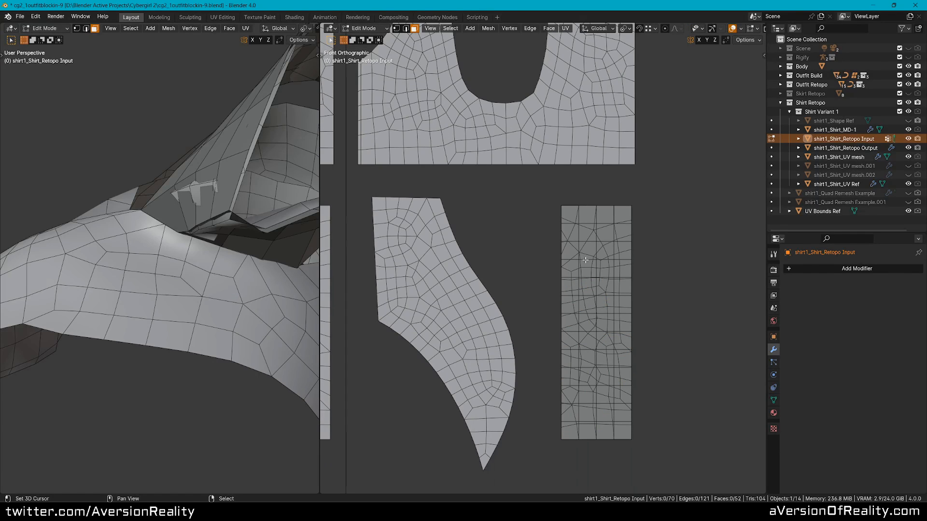
scroll(490, 224, "up", 3)
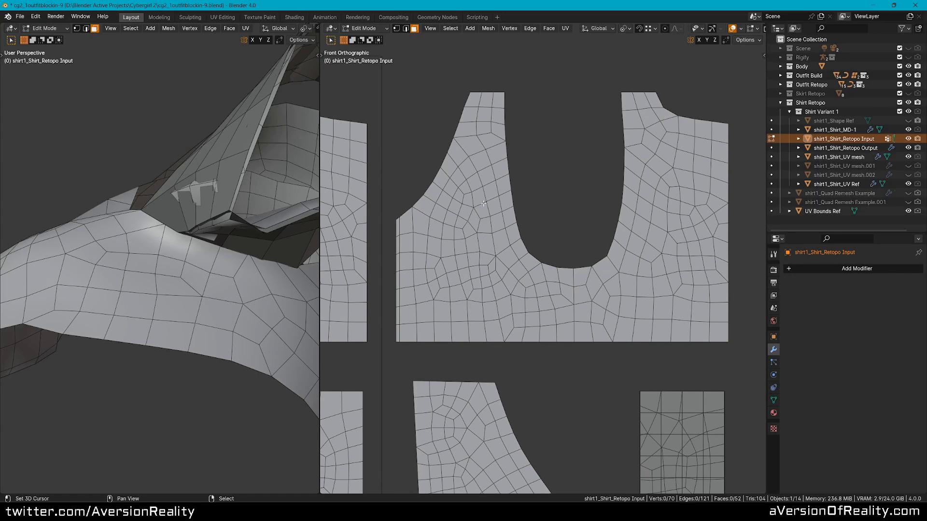
scroll(483, 204, "up", 2)
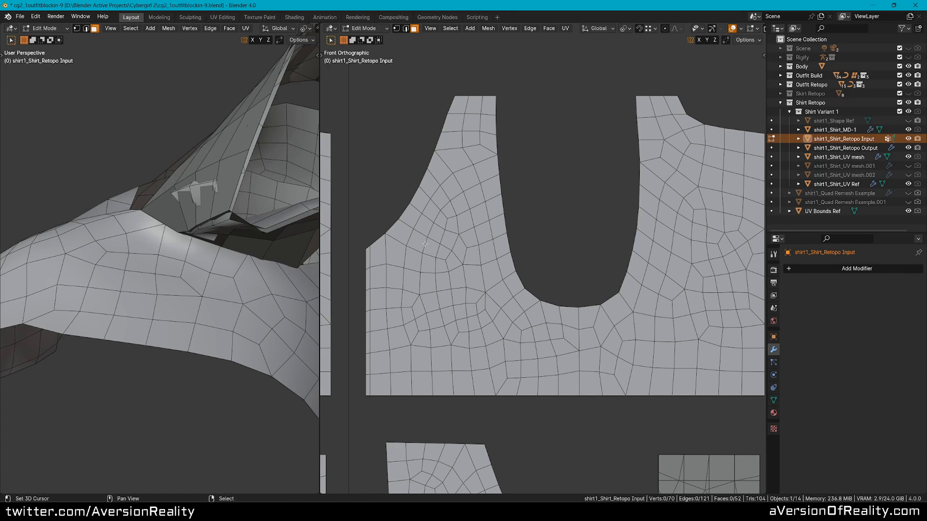
middle_click_drag(530, 351, 473, 202, "shift")
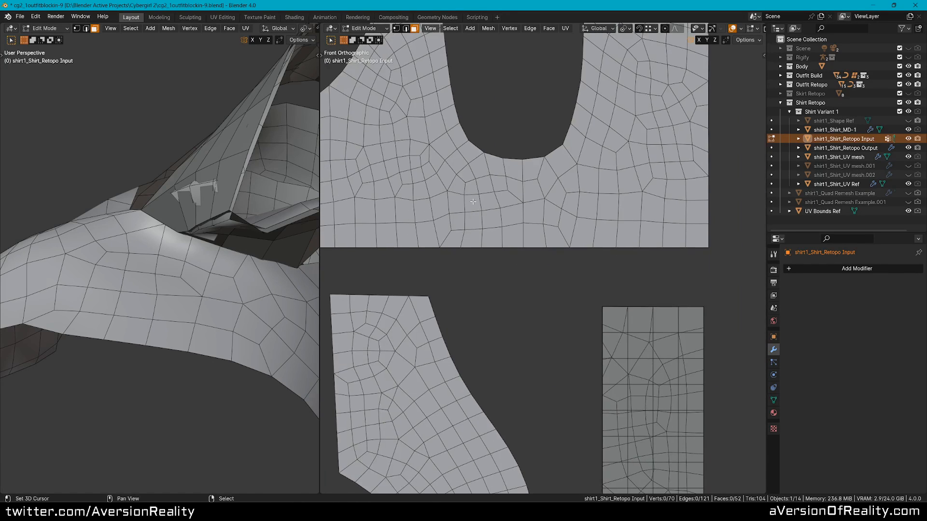
scroll(498, 215, "down", 1)
key("shift+d")
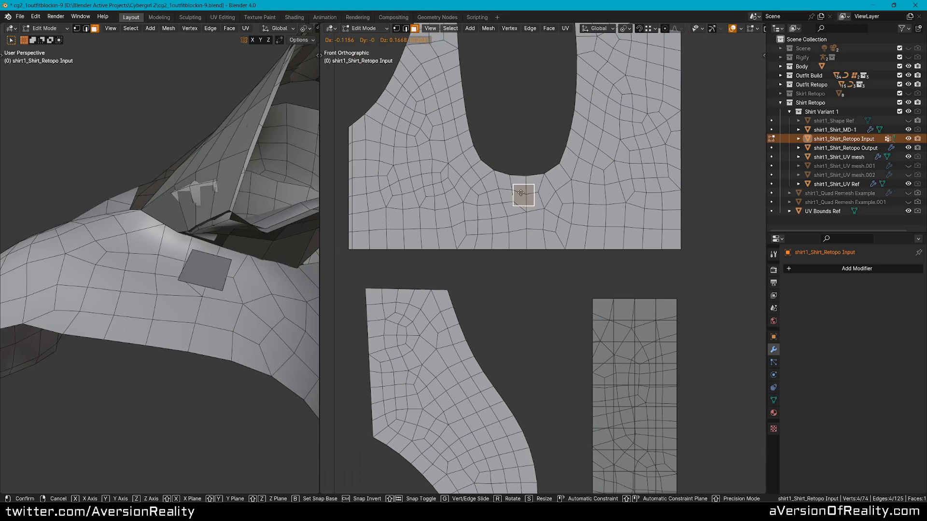
left_click(515, 183)
Step: Enable snapping and fit the duplicated quad's four corners to the armhole curve and the hem of the body panel
scroll(555, 218, "up", 5)
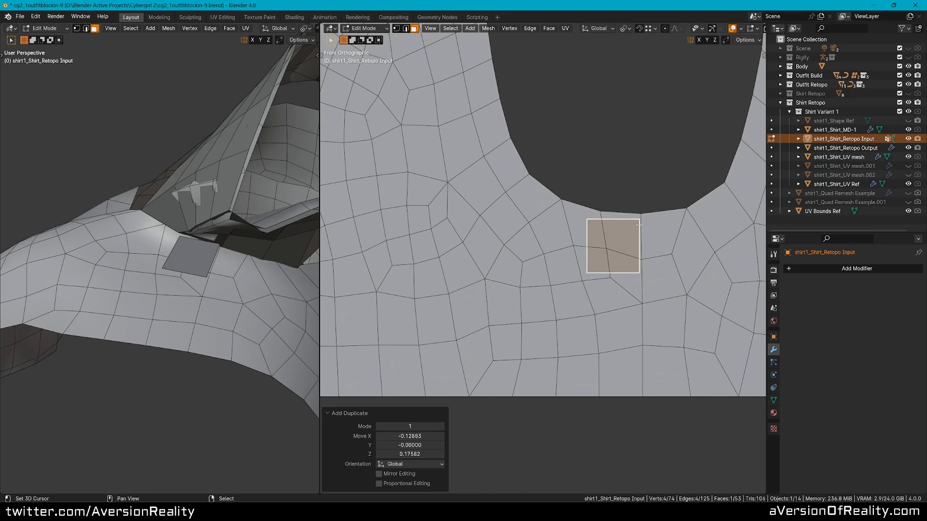
key("shift+Tab")
key("1")
left_click_drag(640, 220, 641, 213)
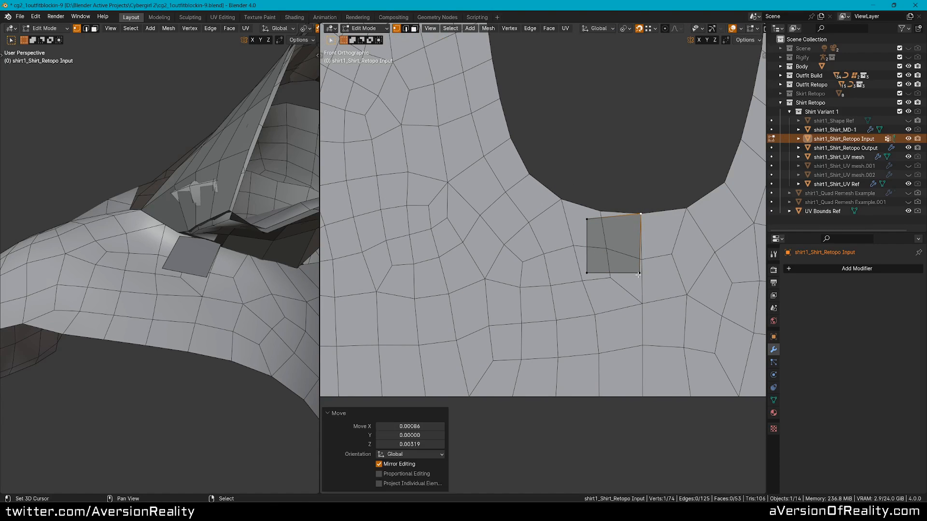
left_click_drag(638, 274, 642, 397)
left_click_drag(587, 219, 535, 178)
left_click_drag(587, 273, 513, 397)
left_click(269, 251)
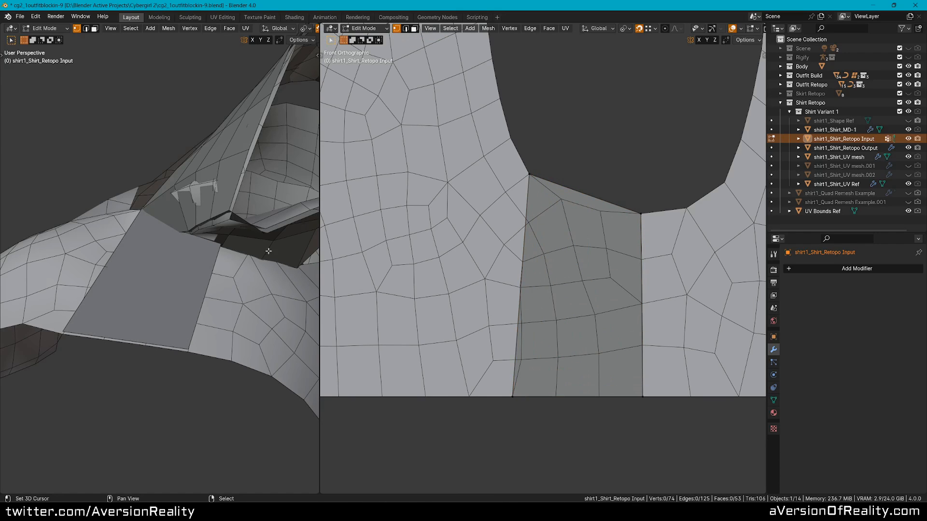
middle_click_drag(269, 251, 225, 243)
Step: Extrude a second quad from the right edge and snap its outer corners to the armhole curve and the hem
middle_click_drag(644, 218, 524, 198, "shift")
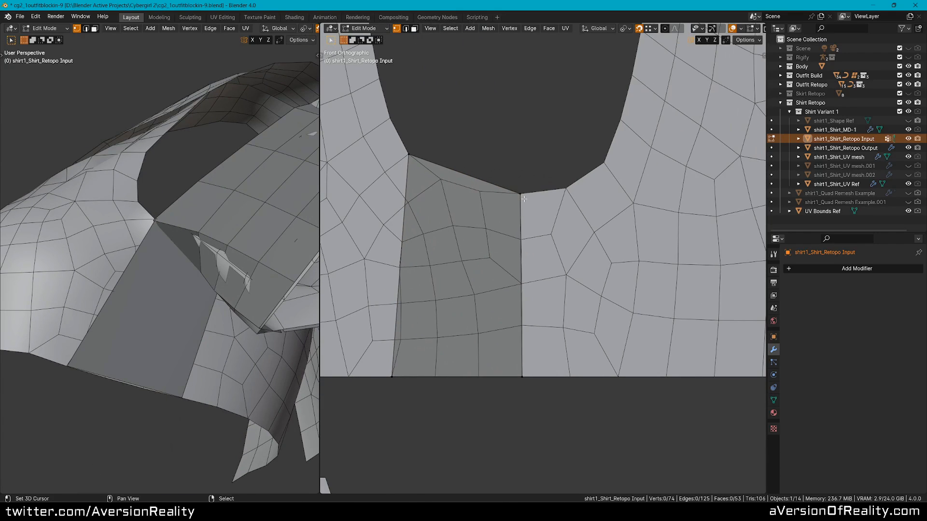
key("e")
left_click(613, 368)
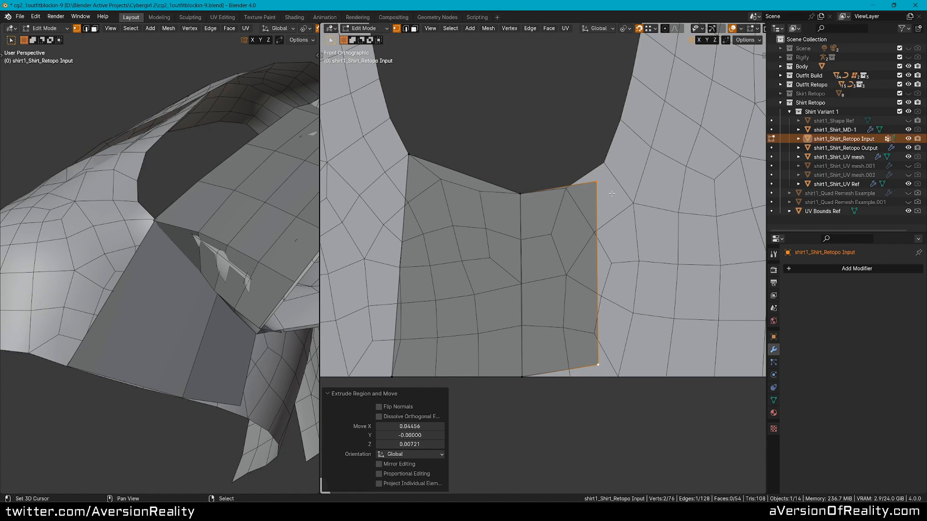
left_click(597, 181)
left_click_drag(597, 181, 620, 120)
middle_click_drag(299, 179, 245, 155)
right_click(620, 382)
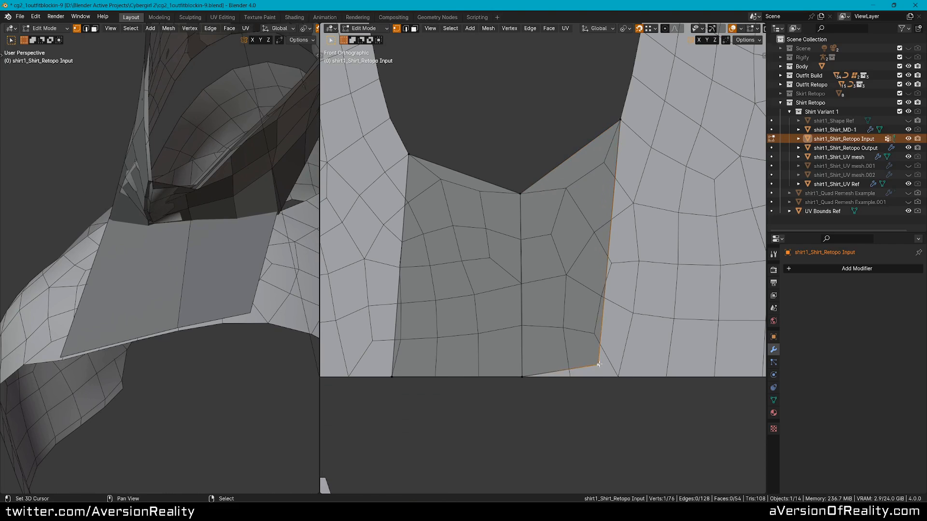
key("g")
left_click(619, 378)
key("alt+a")
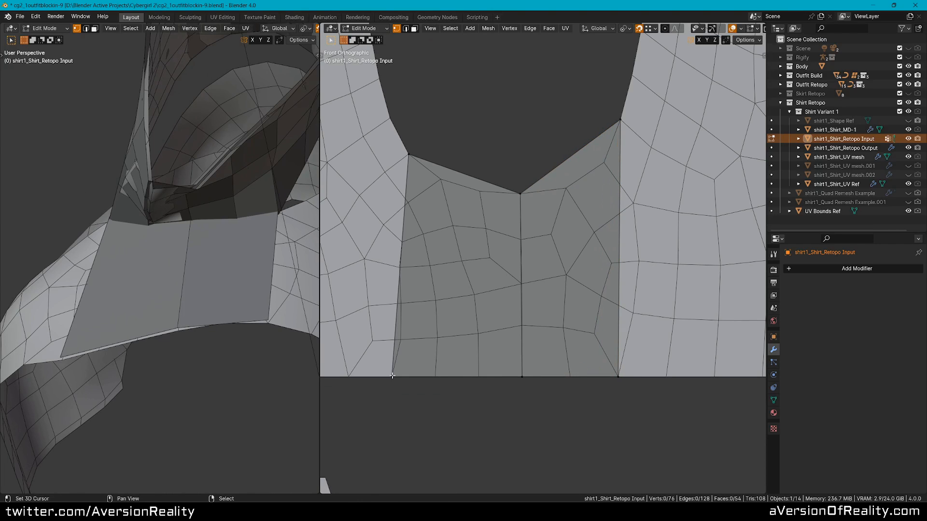
Step: Line up the left hem corner under its armhole corner and divide the underarm strip with three horizontal loop cuts
left_click_drag(392, 375, 406, 377, "ctrl")
left_click(650, 28)
left_click(627, 92)
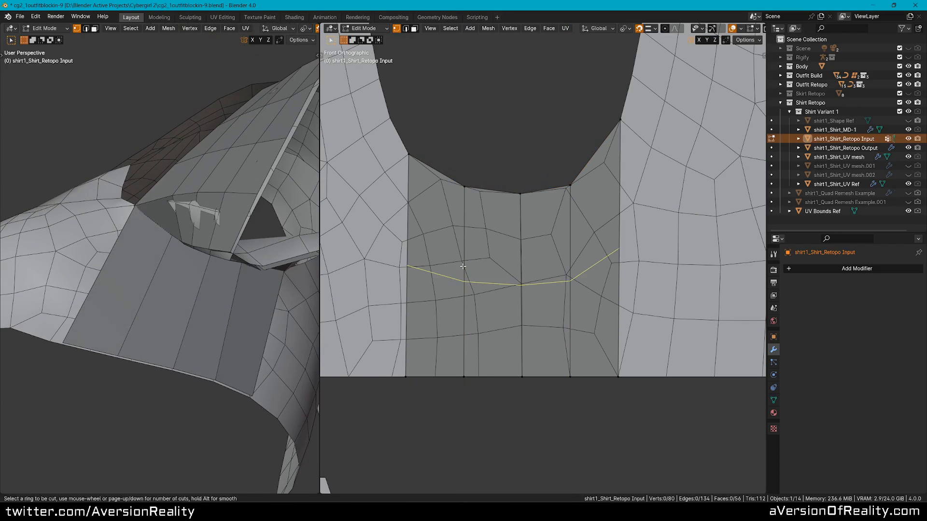
scroll(462, 266, "up", 2)
left_click(463, 265)
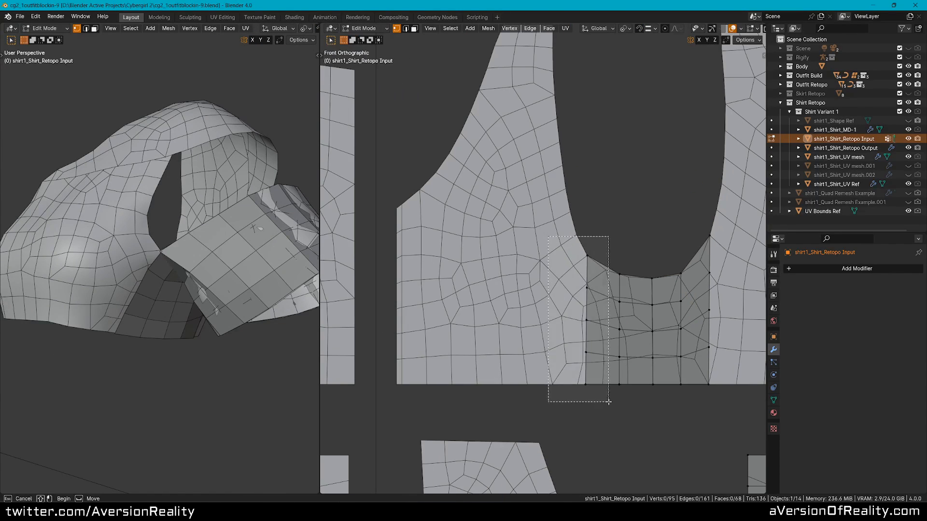
Step: Extend the grid's left edge along X to the body panel's side edge and divide the extension with five loop cuts
key("g")
key("x")
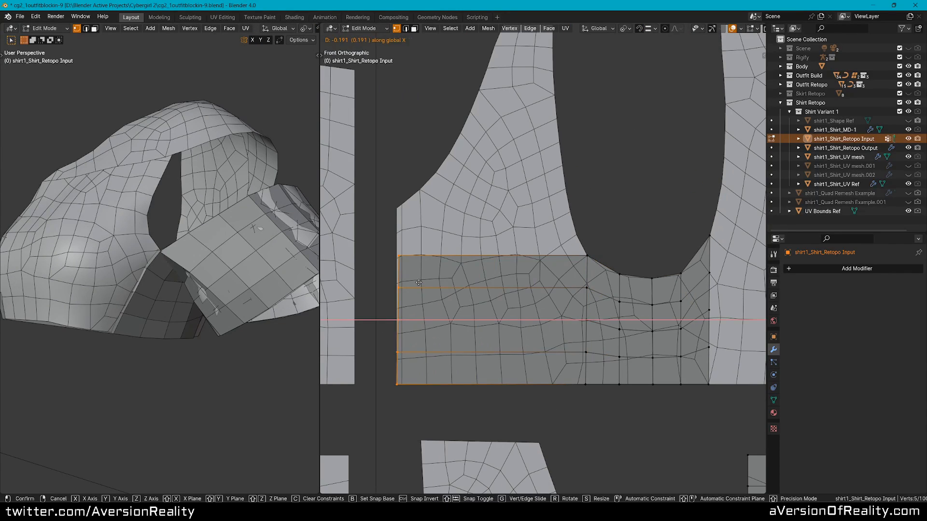
left_click(419, 283)
scroll(482, 241, "up", 3)
left_click(639, 28)
left_click(650, 28)
left_click(624, 84)
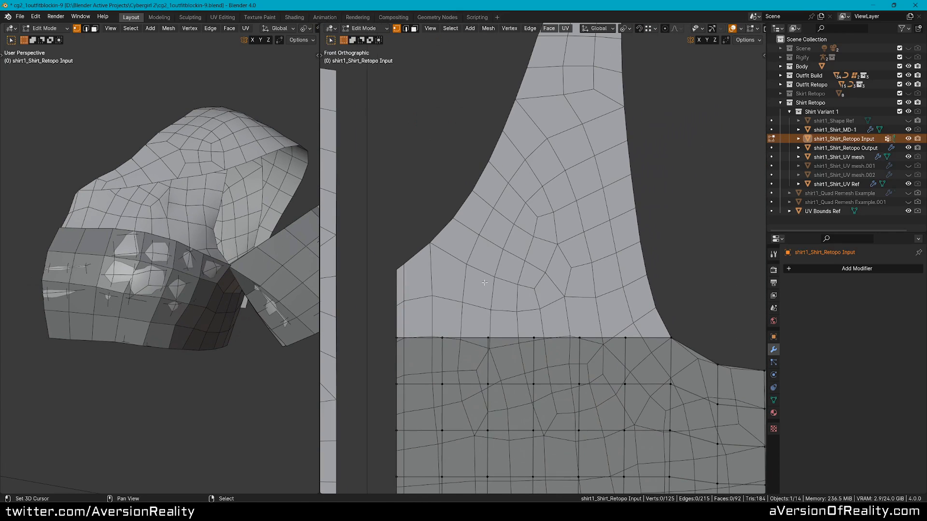
Step: Extrude the grid's upper edge to the height of the neckline's lower corner and move its end vertex along X onto the armhole edge
key("e")
left_click(686, 285)
left_click(645, 271)
key("g")
key("x")
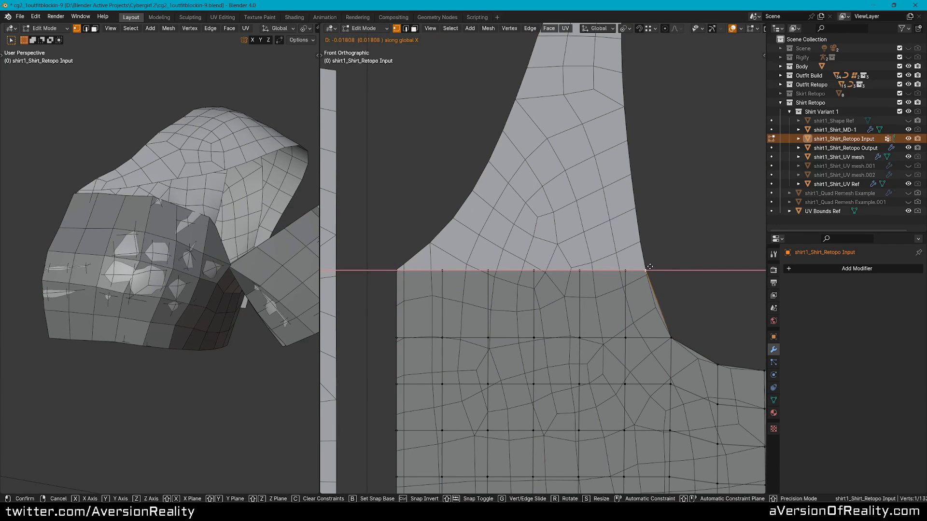
left_click(647, 270)
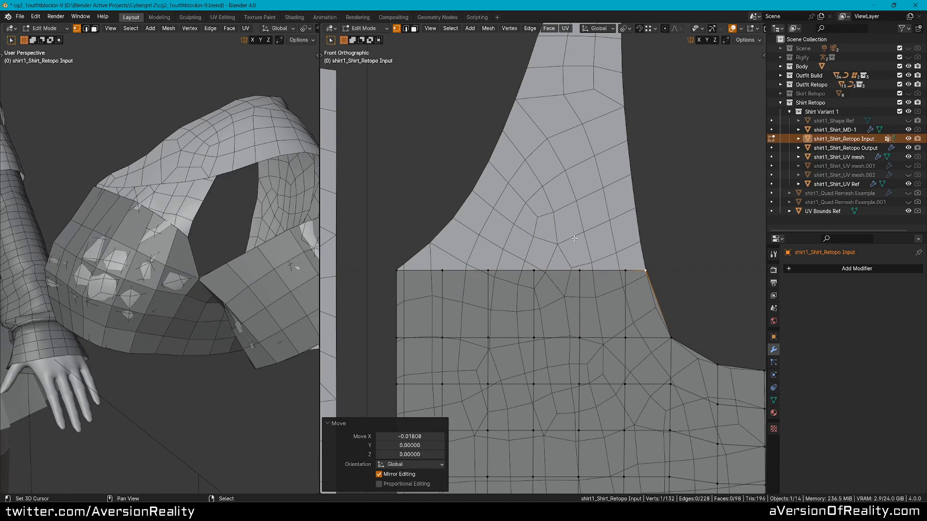
Step: Extrude the three upper edges nearest the armhole along Z up to the panel's shoulder edge
middle_click_drag(575, 239, 561, 314, "shift")
key("b")
left_click_drag(493, 320, 650, 367)
key("e")
key("z")
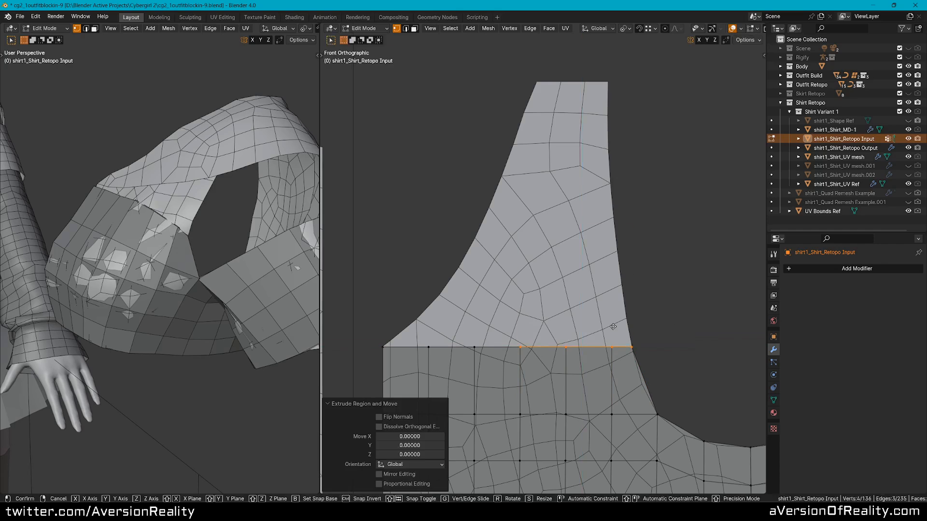
left_click(669, 83)
Step: Scale the extruded row to the shoulder's width and shift it along X until its end corners meet the shoulder edge
key("s")
left_click(636, 87)
middle_click_drag(636, 88, 638, 121, "shift")
scroll(638, 121, "up", 1)
key("g")
key("x")
left_click(623, 116)
right_click_drag(599, 115, 607, 114)
Step: Add a loop cut across the middle of the shoulder strip, fit its end vertex to the armhole edge and space the loop evenly
key("ctrl+r")
left_click(622, 251)
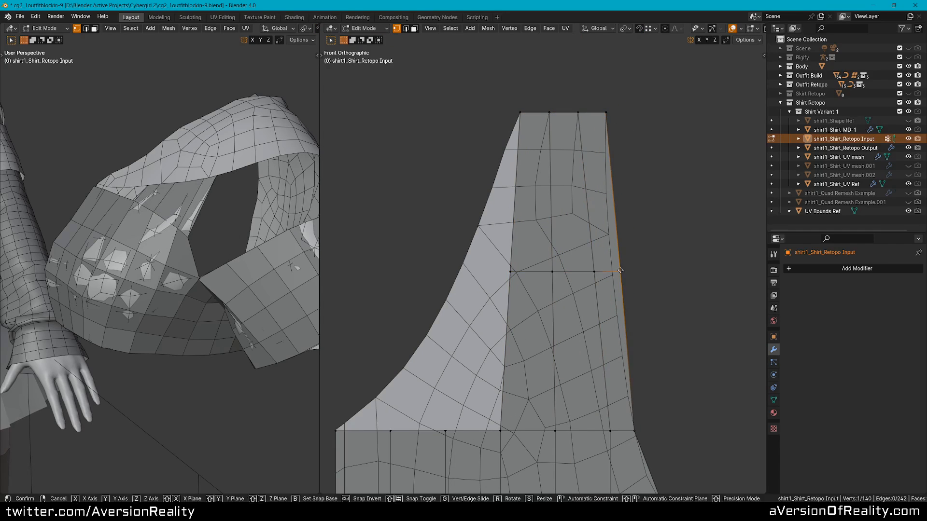
right_click_drag(621, 271, 613, 271)
right_click(593, 272, "alt")
key("n")
left_click(703, 129)
Step: Divide both halves of the shoulder strip with three more loop cuts each and fit their end vertices to the armhole edge
key("ctrl+r")
scroll(608, 192, "up", 2)
left_click(607, 192)
key("ctrl+r")
right_click_drag(617, 311, 616, 311)
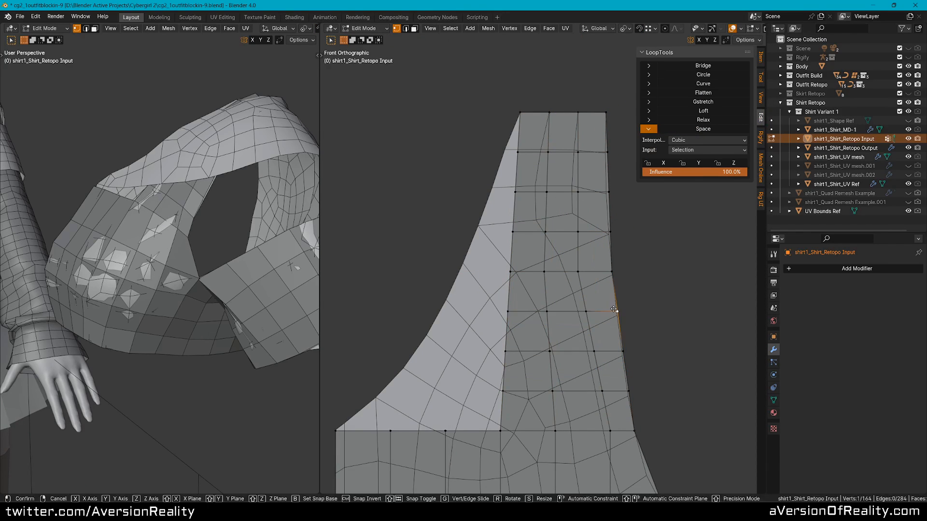
right_click_drag(625, 390, 624, 390)
Step: Switch to edge selection, save the file and view the projected 3D shirt mesh from another angle
key("2")
middle_click_drag(115, 140, 160, 136)
key("ctrl+s")
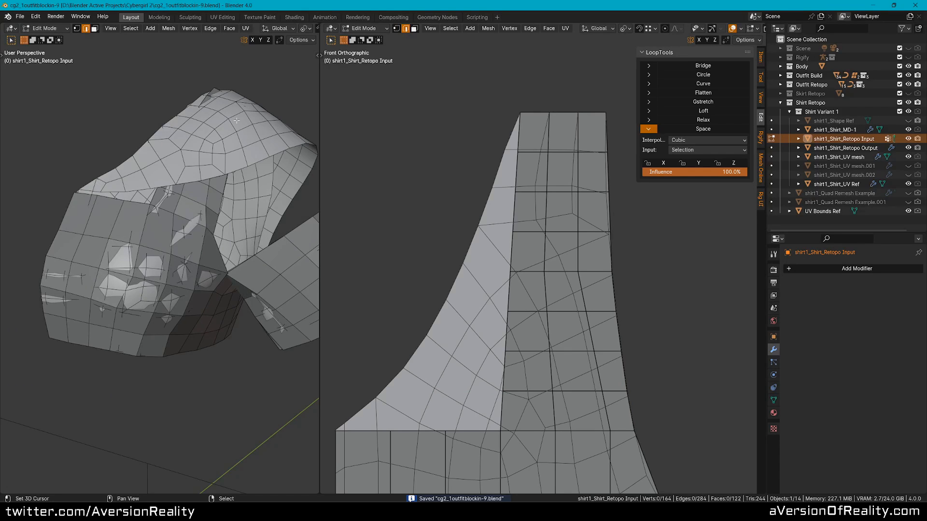
middle_click_drag(237, 120, 258, 151)
Step: Select shirt1_Shirt_Retopo Output in Object Mode and turn off its Displace modifier in the viewport
key("Tab")
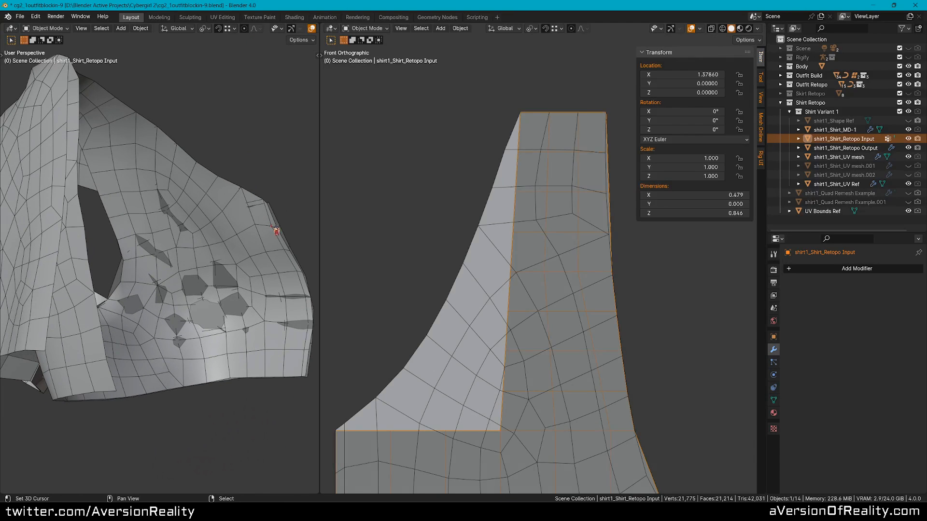
left_click(285, 233)
left_click(289, 241)
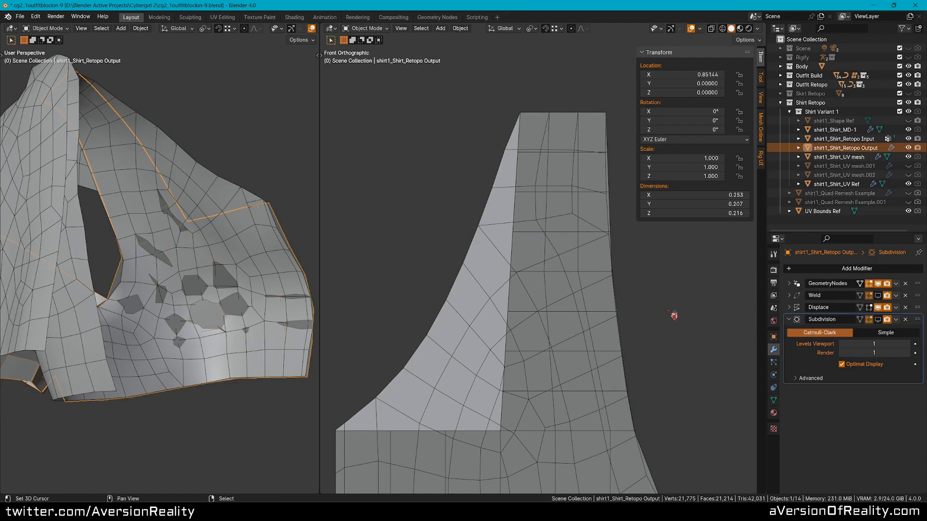
left_click(878, 308)
middle_click_drag(270, 186, 174, 178)
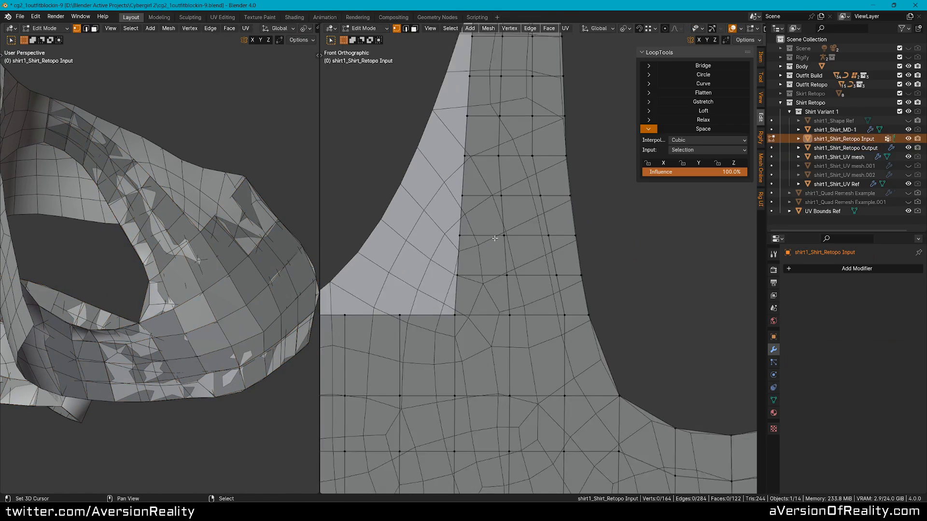
Step: Add a loop cut through the row beneath the shoulder strip and move its end vertex along X onto the armhole curve
middle_click_drag(495, 238, 505, 195, "shift")
key("ctrl+r")
key("g")
key("x")
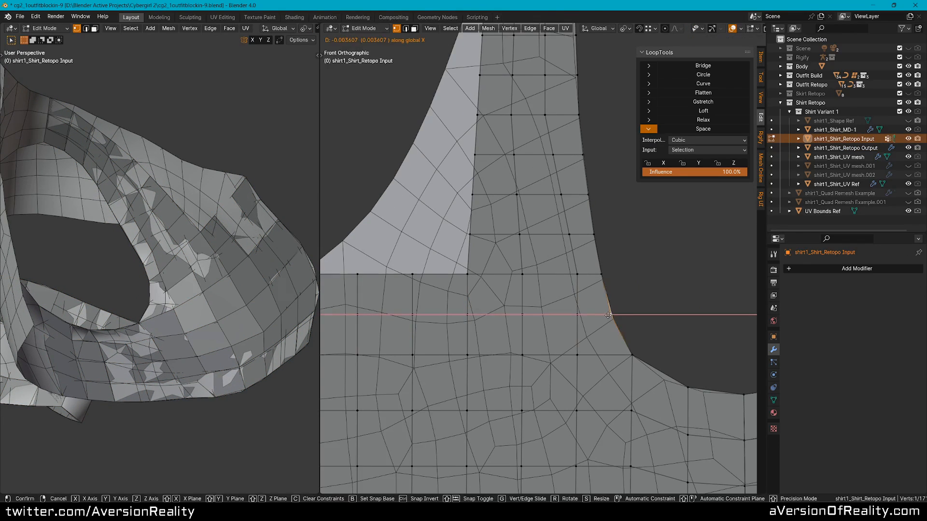
left_click(609, 297)
Step: Extrude a grid edge along Z into the neckline area, raise its corner to the neckline curve and add a loop cut
scroll(538, 270, "down", 1)
middle_click_drag(483, 309, 535, 265, "shift")
right_click(506, 270)
key("e")
key("z")
left_click(524, 248)
right_click(506, 229)
key("g")
key("z")
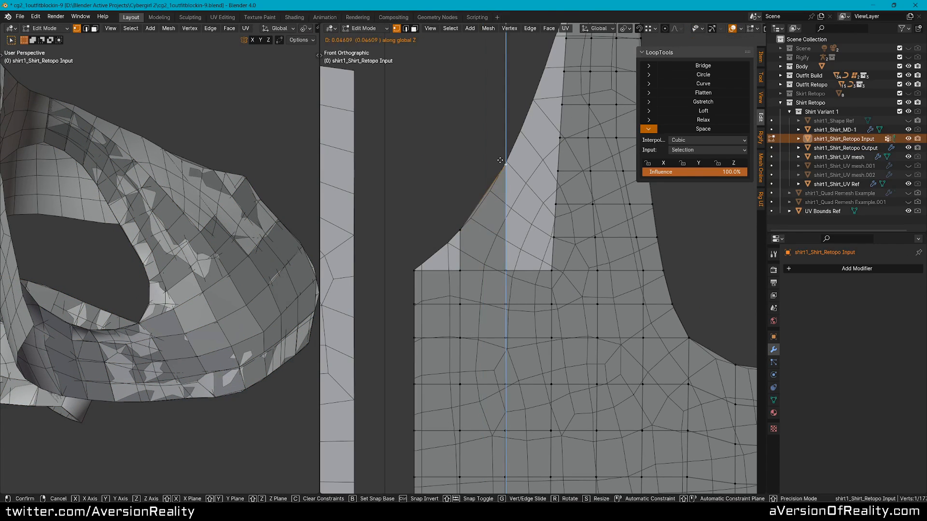
left_click(499, 160)
key("ctrl+r")
double_click(502, 216)
Step: Extrude the new column's upper side edge toward the shoulder strip, then rotate and move it to bridge the neckline and the strip
middle_click_drag(517, 188, 445, 281, "shift")
right_click(496, 98)
right_click(435, 256, "shift")
key("e")
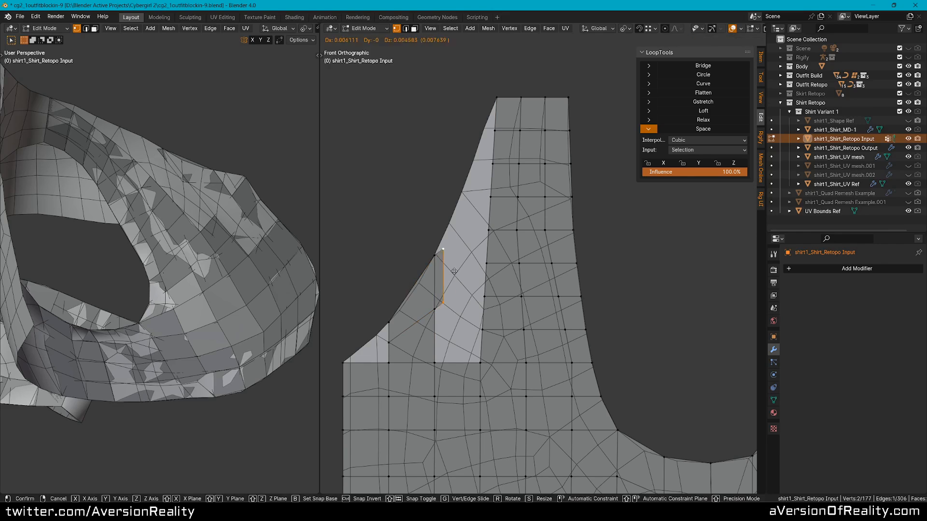
left_click(470, 234)
key("r")
left_click(497, 242)
key("g")
left_click(492, 232)
Step: Move the extruded inner corner onto the shoulder strip's edge vertex, merge the two vertices and save the file
scroll(492, 233, "up", 1)
right_click(471, 235)
key("g")
left_click(478, 225)
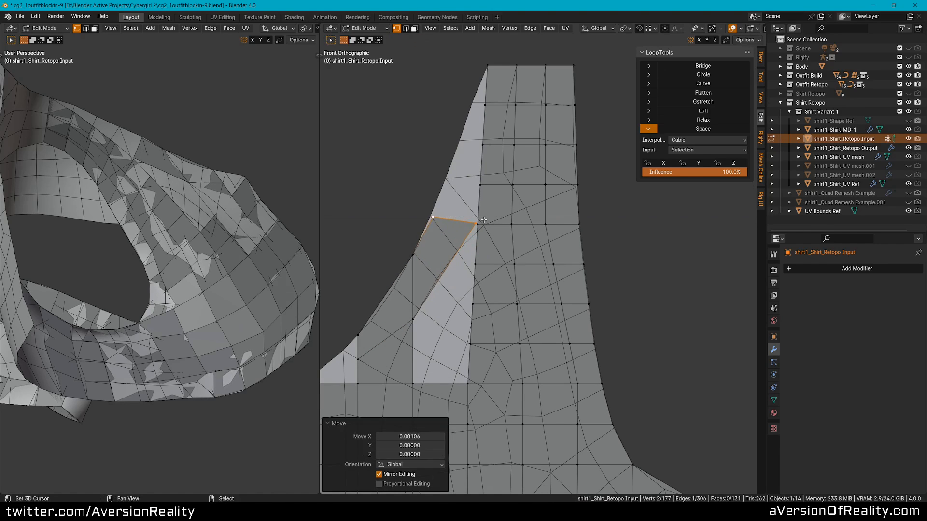
right_click(479, 225, "shift")
key("m")
key("m")
left_click(493, 277)
key("alt+a")
key("ctrl+s")
Step: Slide the neckline vertex down along its edge and divide the diagonal quad with two loop cuts
right_click(413, 255)
key("shift+v")
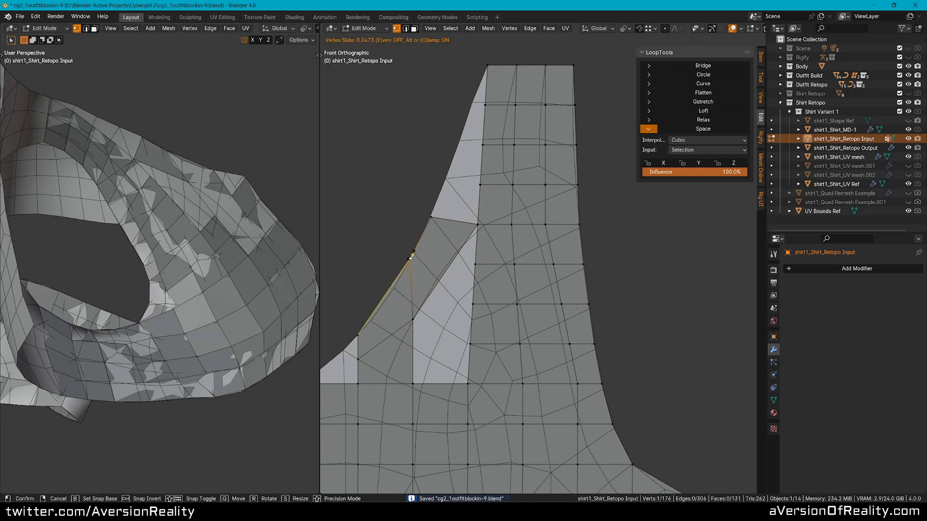
left_click(393, 289)
middle_click_drag(415, 261, 507, 233)
key("ctrl+r")
scroll(517, 233, "up", 1)
double_click(517, 232)
Step: Extrude an edge of the shoulder strip along X toward the neckline and fit its lower vertex to the curve
middle_click_drag(445, 334, 415, 370)
right_click(541, 192)
right_click(545, 155, "shift")
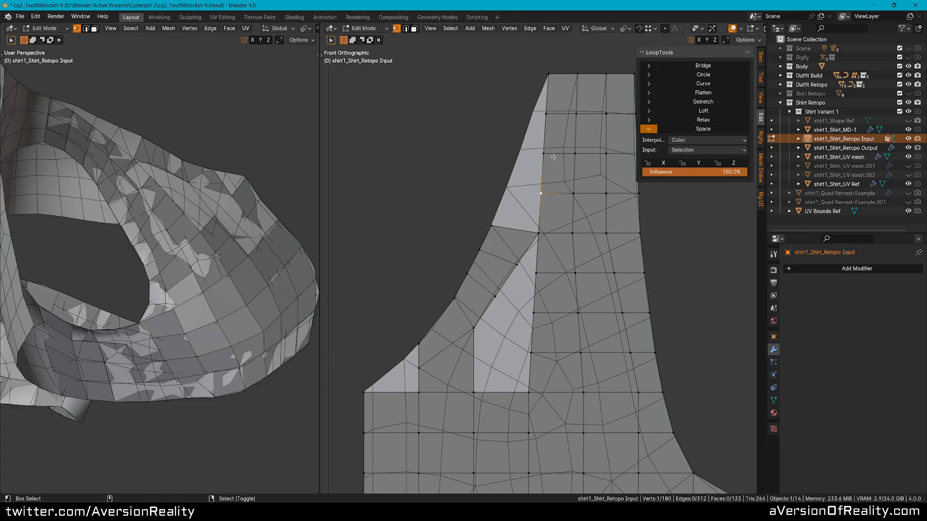
key("e")
key("x")
left_click(531, 153)
key("g")
key("x")
left_click(505, 193)
Step: Fill the remaining gaps between the upper shoulder strip and the neckline curve with faces
key("f")
right_click(545, 114)
key("f")
Step: Try to extrude a quad into the triangular gap at the neckline's lower corner, merge its vertex into the grid and fill a face
scroll(464, 341, "up", 2)
middle_click_drag(464, 341, 546, 235)
right_click(482, 276)
right_click(481, 270, "shift")
key("e")
left_click(447, 303)
right_click_drag(447, 304, 466, 300)
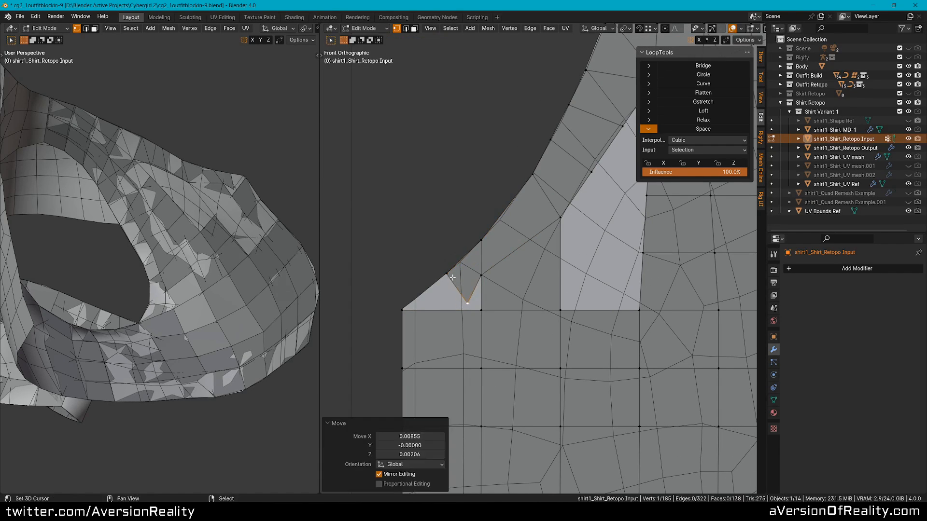
right_click(479, 307, "shift")
key("m")
key("l")
key("f")
Step: Undo the extrusion and merge in the triangular gap at the neckline's lower corner
key("ctrl+z")
middle_click_drag(474, 275, 449, 293, "shift")
key("ctrl+z")
key("ctrl+z")
middle_click_drag(616, 274, 539, 280, "shift")
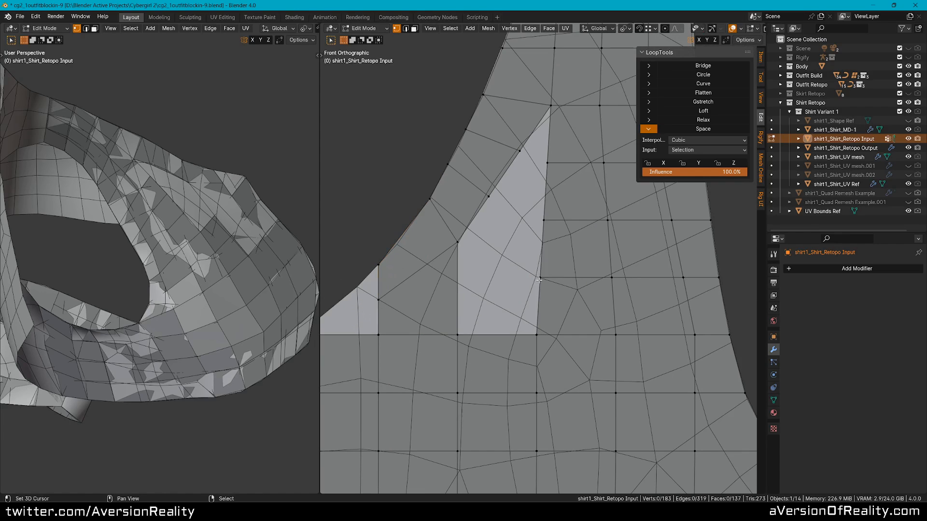
Step: Fill the narrow triangular gap between the shoulder strip and the body panel grid with faces
key("f")
key("f")
key("f")
middle_click_drag(535, 159, 553, 109)
right_click(474, 193)
key("f")
Step: Move the vertex at the lower end of the shoulder strip slightly down to even out the surrounding faces
key("g")
key("z")
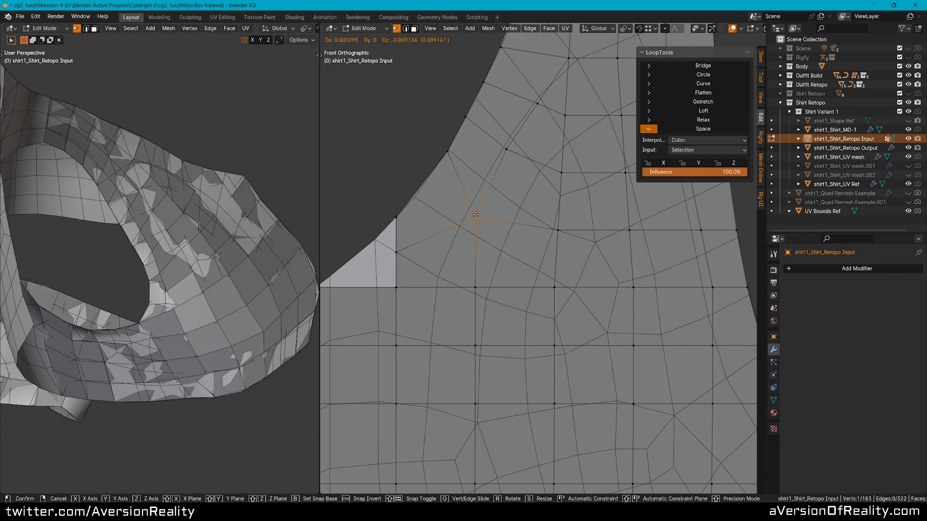
Step: Cut a new edge with the Knife at the corner where the panel's curved border meets its straight side
left_click(395, 215, "ctrl")
right_click(403, 247)
middle_click_drag(403, 247, 502, 80)
key("k")
left_click(437, 233)
key("space")
Step: Add a single vertical loop cut in the panel's outermost column and move it along X toward the straight side edge
scroll(502, 80, "down", 2)
key("ctrl+r")
left_click(503, 169)
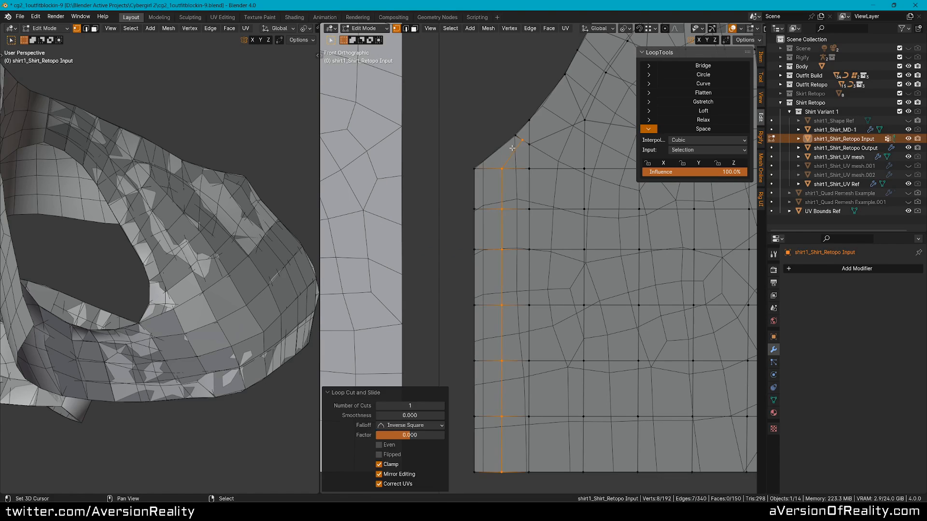
right_click(503, 187, "alt")
key("g")
key("x")
left_click(484, 185)
Step: Slide the new loop's top vertex along the curved border in line with the loop, and save the file
scroll(484, 185, "up", 4)
right_click(514, 193)
key("g")
key("g")
left_click(512, 199)
scroll(511, 199, "up", 4)
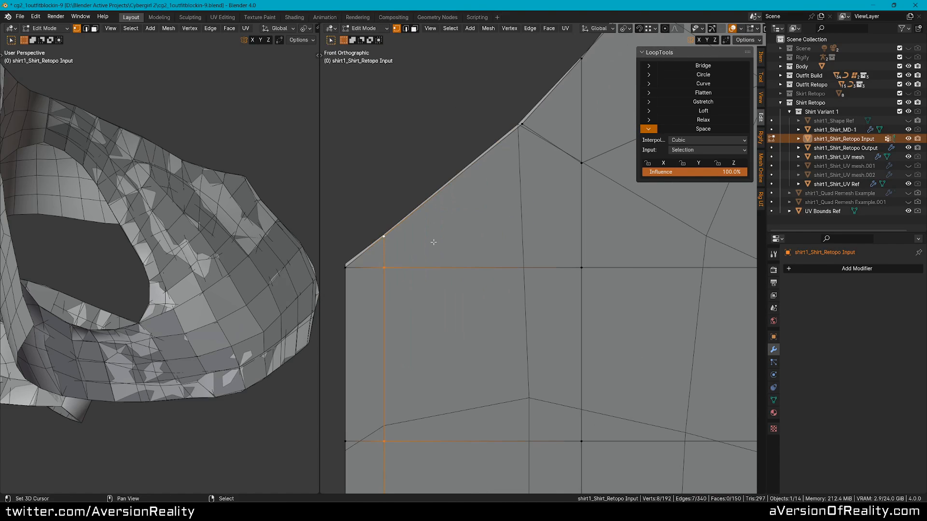
key("alt+a")
scroll(433, 241, "down", 4)
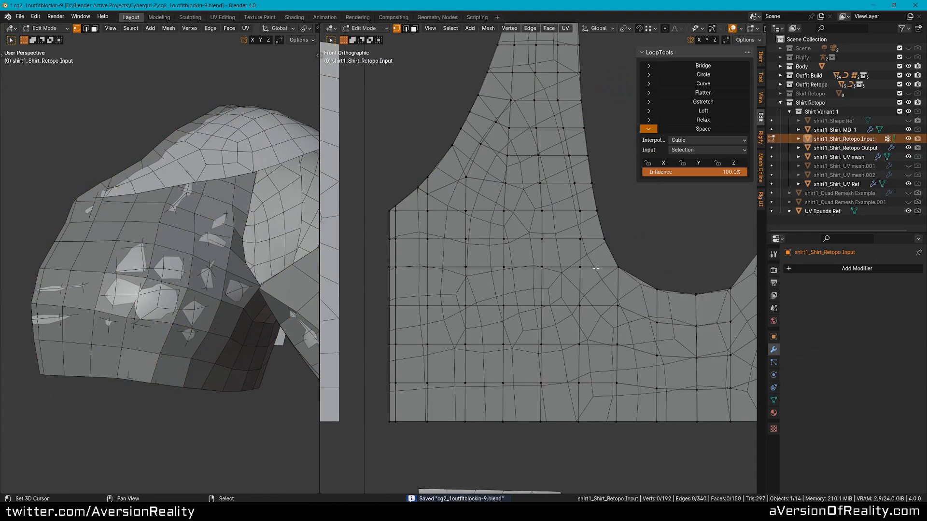
Step: Even out the vertices along the panel's inner vertical edge loops with LoopTools, one loop at a time
scroll(589, 249, "down", 2)
right_click(570, 231, "alt")
left_click(703, 121)
right_click(542, 254, "alt")
left_click(695, 120)
right_click(510, 277, "alt")
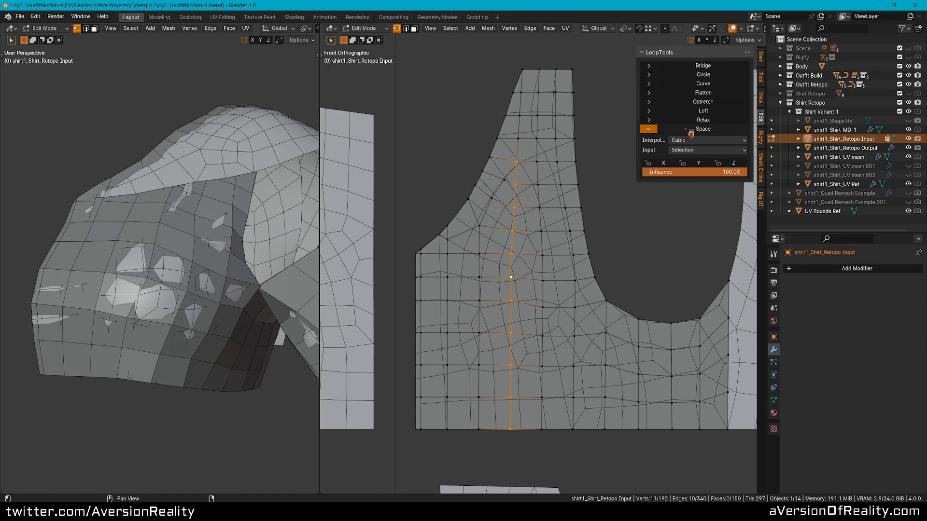
left_click(695, 120)
right_click(479, 253, "alt")
left_click(721, 120)
Step: Merge the surplus vertex near the lower end of the curved border and dissolve the spare vertex on that border
right_click(439, 234)
scroll(446, 227, "up", 3)
right_click(540, 221, "shift")
middle_click_drag(541, 220, 510, 189)
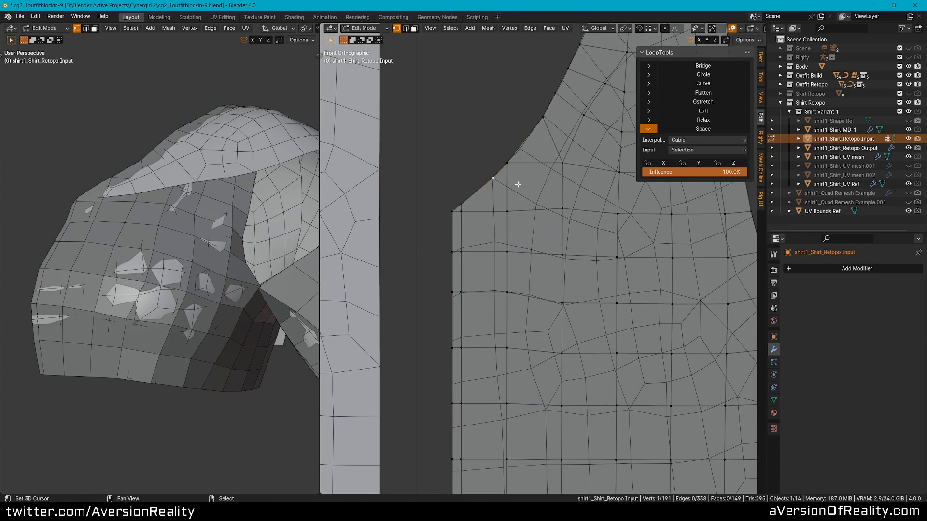
key("x")
left_click(510, 179)
Step: Show the tools in Sculpt Mode and set the Smooth brush radius to 0.07
key("ctrl+Tab")
key("t")
key("f")
left_click(511, 257)
key("Tab")
Step: Smooth the panel's interior mesh below the strap with Sculpt Mode strokes and return to Edit Mode
right_click(451, 233, "alt")
scroll(512, 256, "down", 2)
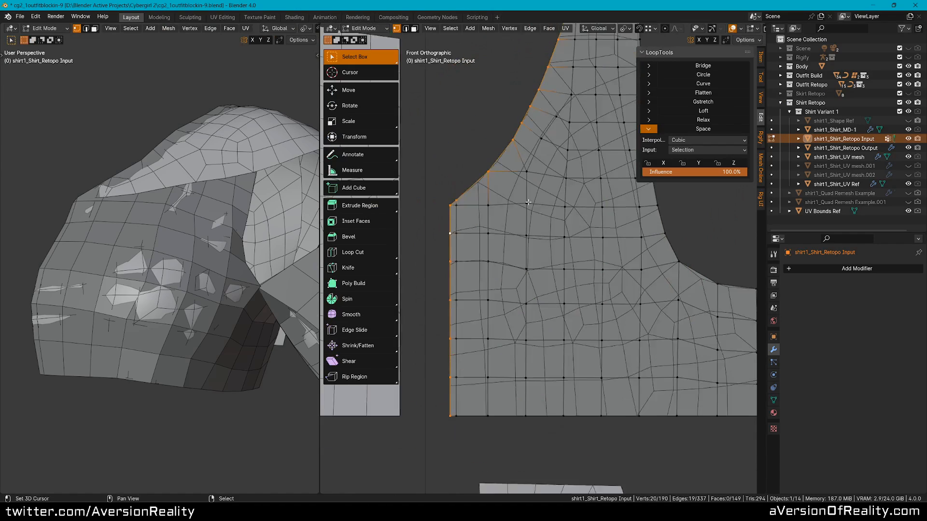
middle_click_drag(576, 272, 571, 306)
key("ctrl+Tab")
left_click_drag(578, 228, 555, 169, "shift")
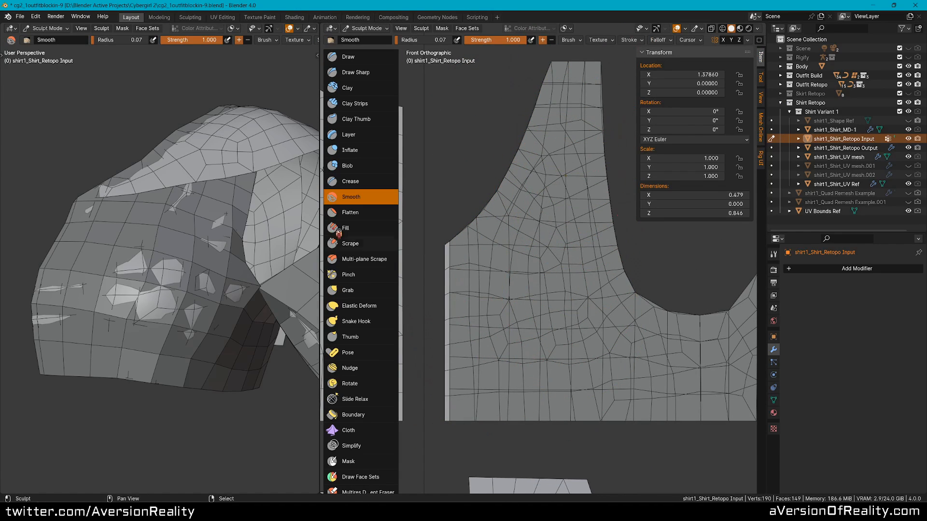
middle_click_drag(270, 232, 232, 256)
key("Tab")
key("ctrl+Tab")
mouse_move(575, 228)
left_mouse_down()
mouse_move(559, 240)
mouse_move(543, 304)
left_mouse_up()
key("Tab")
Step: Hide the panel's upper strap section, leaving only the rows below the curved border available for editing
scroll(543, 295, "up", 1)
middle_click_drag(543, 294, 585, 241, "shift")
middle_click_drag(212, 241, 231, 222)
right_click(468, 195, "alt")
key("alt+a")
key("1")
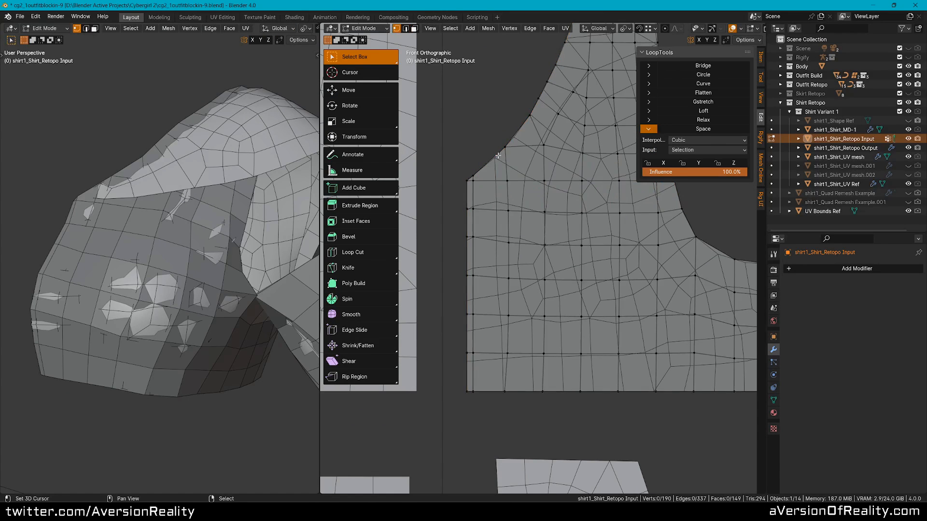
scroll(497, 171, "down", 2)
middle_click_drag(482, 163, 441, 193, "shift")
key("b")
left_click_drag(443, 70, 624, 233)
key("h")
middle_click_drag(591, 247, 622, 197, "shift")
scroll(622, 197, "up", 2)
middle_click_drag(481, 178, 442, 202, "shift")
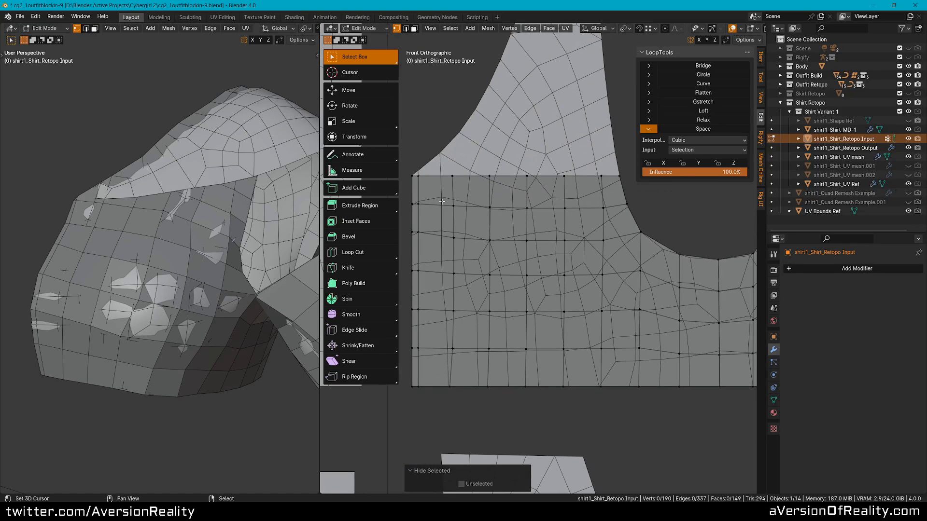
Step: Space the vertices evenly along the vertical edge loops of the panel's lower section with LoopTools Space
key("2")
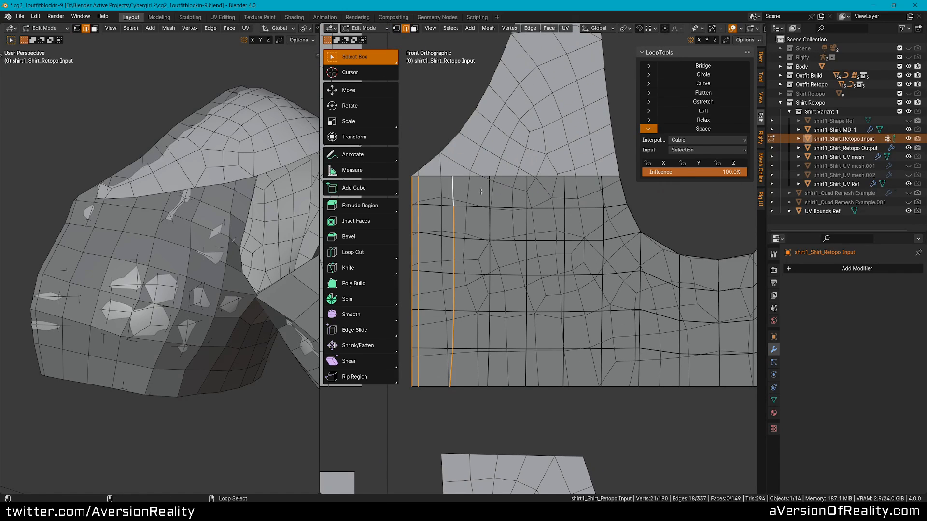
left_click(725, 131)
key("alt+a")
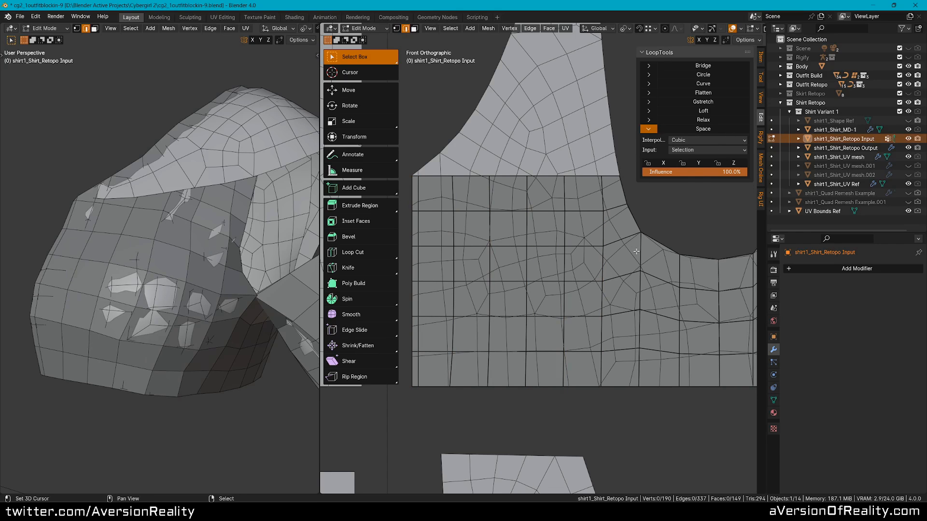
Step: Examine the 3D output mesh against the flat retopo panel in Object Mode, selecting each of the two objects in turn
middle_click_drag(223, 169, 231, 217)
scroll(198, 179, "up", 1)
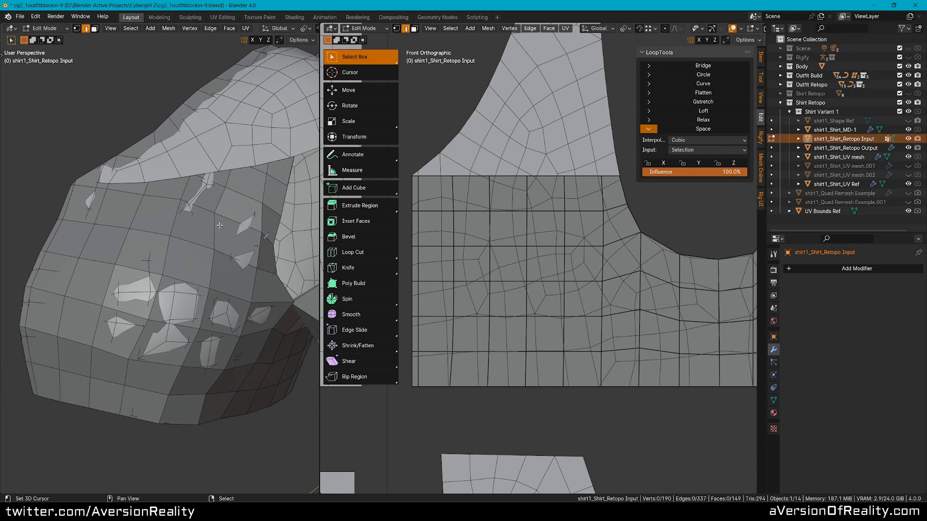
key("ctrl+Tab")
key("ctrl+Tab")
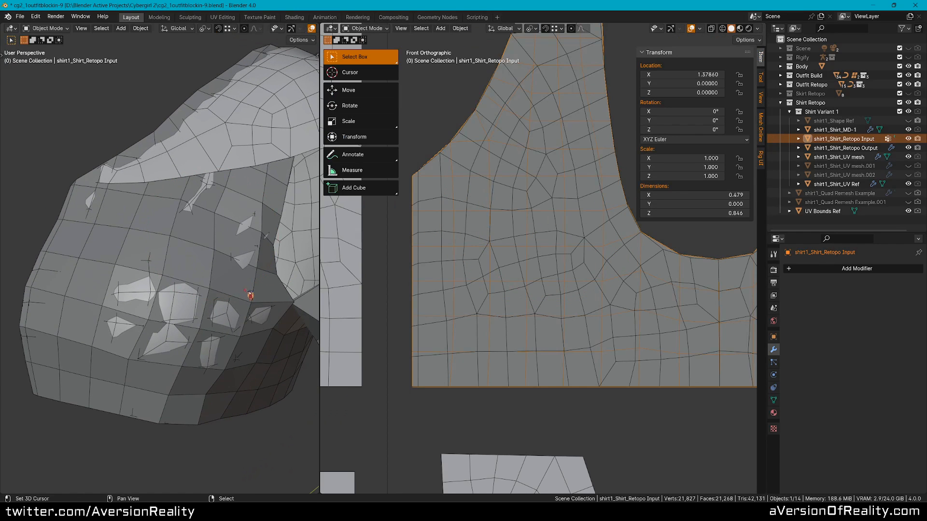
scroll(169, 277, "down", 1)
right_click(168, 276)
scroll(168, 276, "up", 1)
mouse_move(169, 277)
middle_mouse_down()
mouse_move(219, 248)
mouse_move(185, 270)
middle_mouse_up()
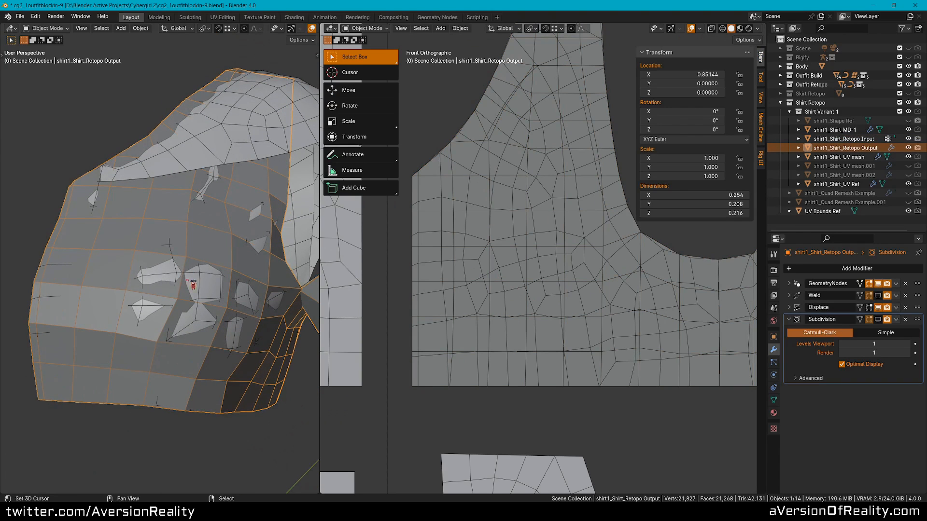
middle_click_drag(272, 213, 253, 217)
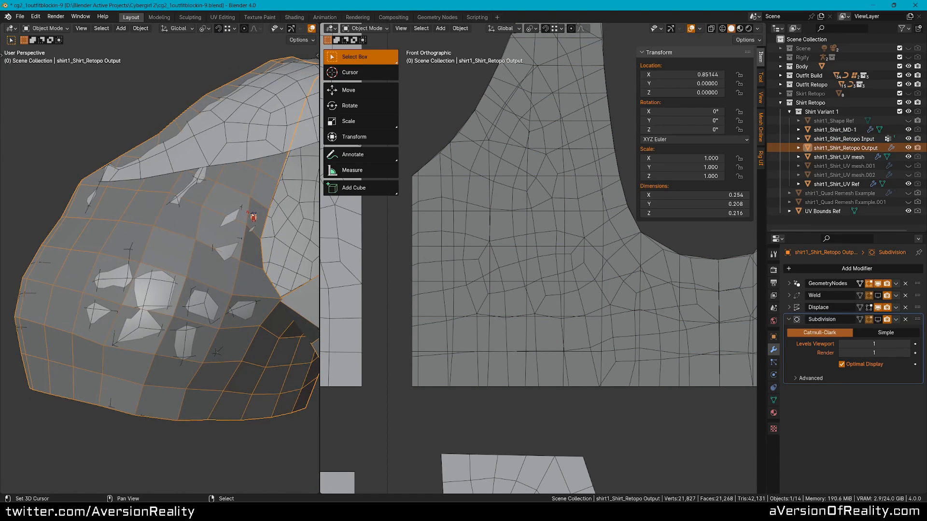
left_click(604, 221)
left_click(605, 218)
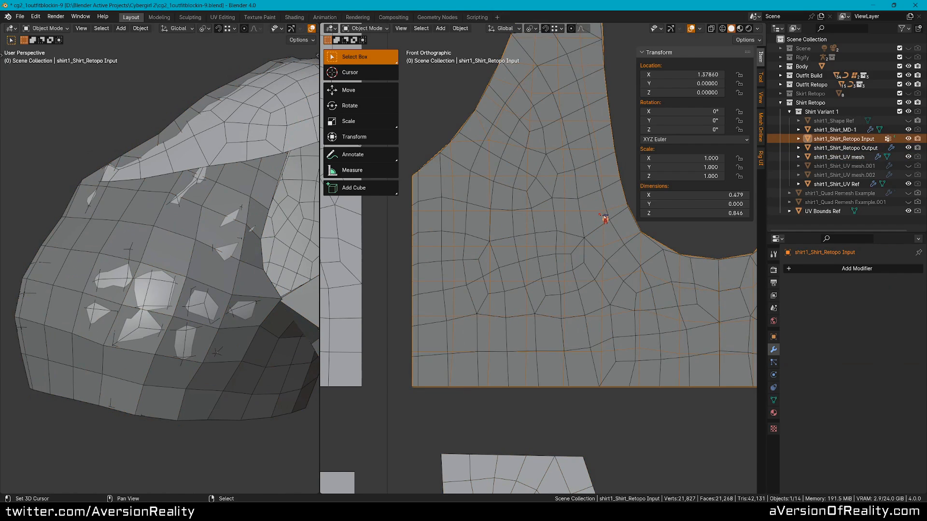
key("Tab")
middle_click_drag(603, 220, 552, 228, "shift")
middle_click_drag(237, 220, 216, 201)
key("Tab")
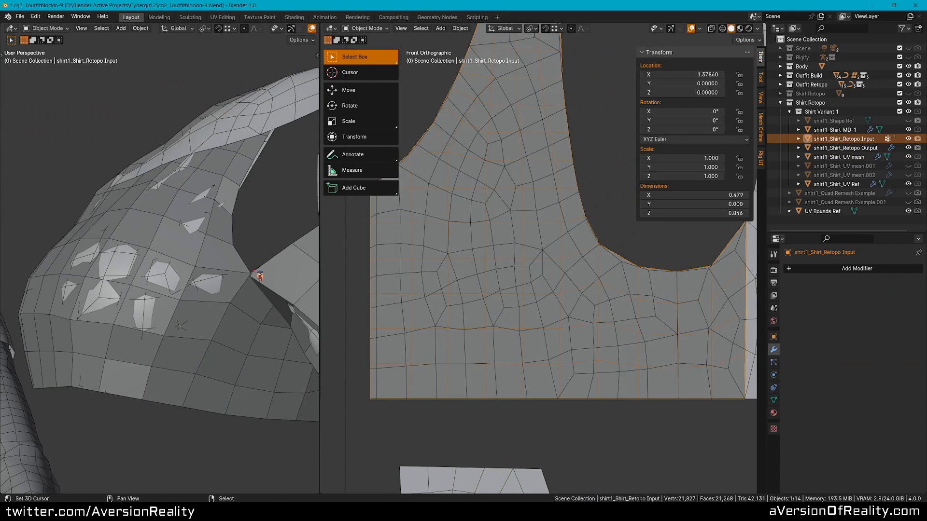
Step: Enable the Weld modifier in the viewport on shirt1_Shirt_Retopo Output
left_click(255, 277)
left_click(790, 296)
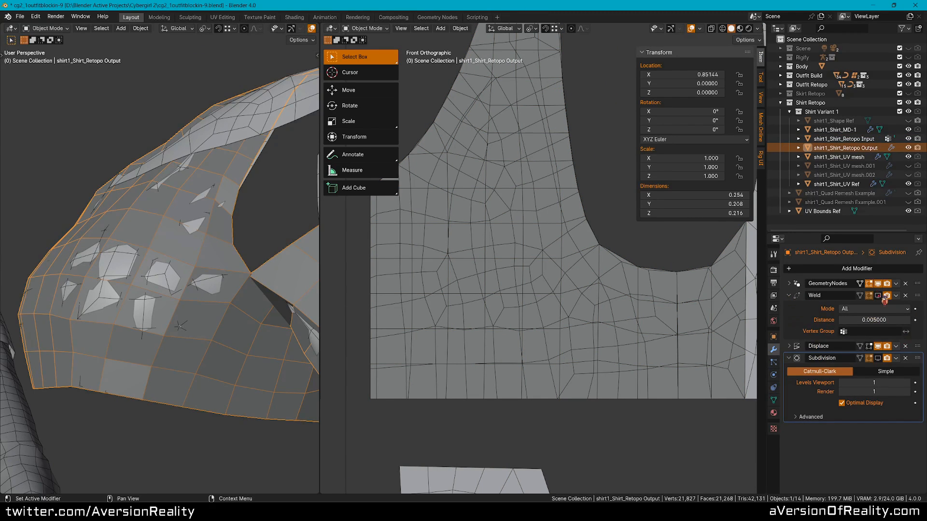
middle_click_drag(277, 332, 217, 121)
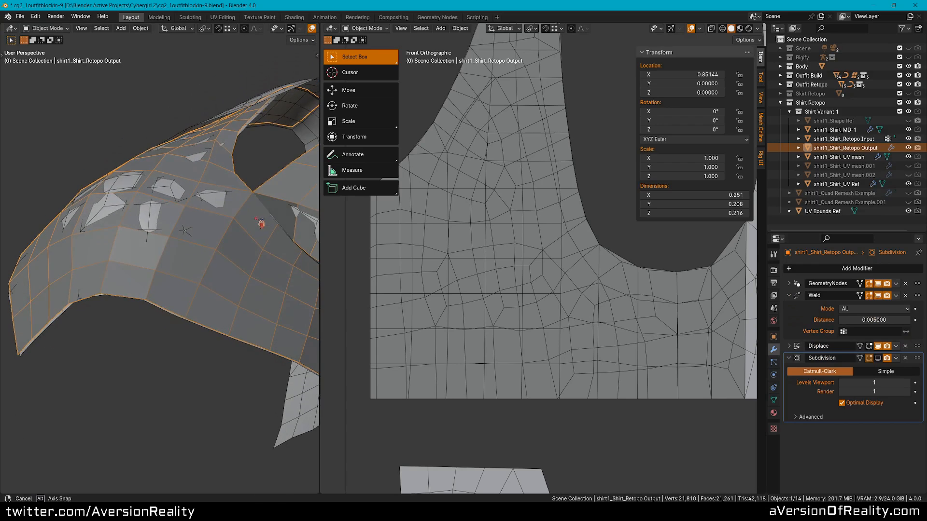
Step: Compare the output mesh with its Displace modifier off and on, and examine the surface around the underarm corner
left_click(879, 347)
left_click(879, 347)
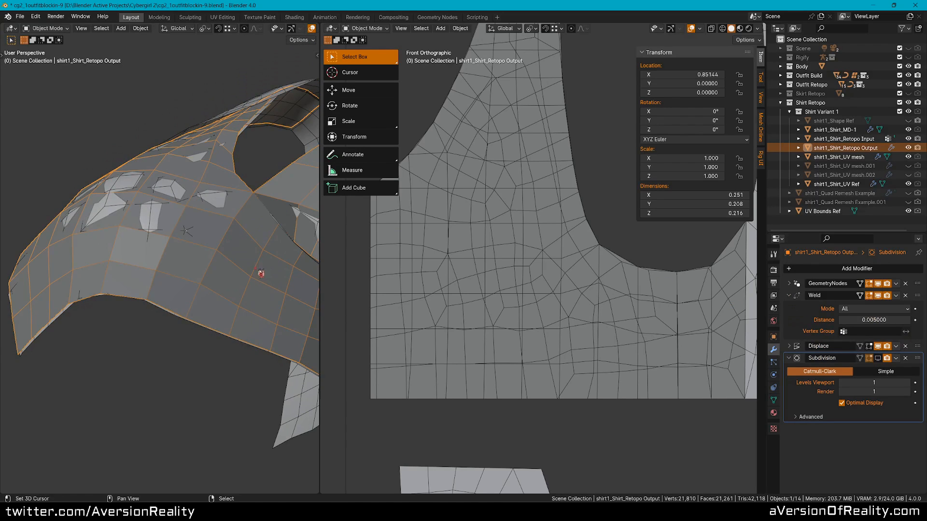
middle_click_drag(261, 273, 292, 290)
scroll(536, 256, "down", 1)
left_click(877, 346)
scroll(216, 258, "up", 8)
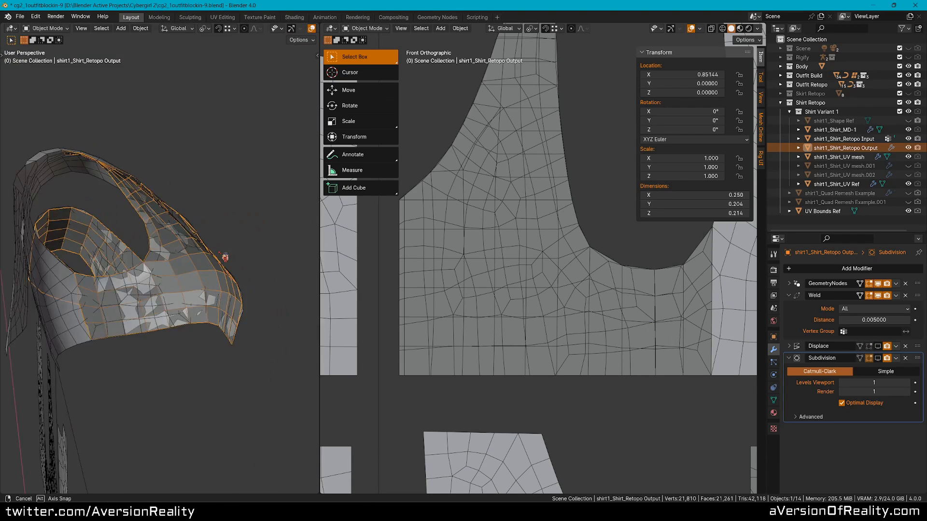
scroll(232, 251, "down", 4)
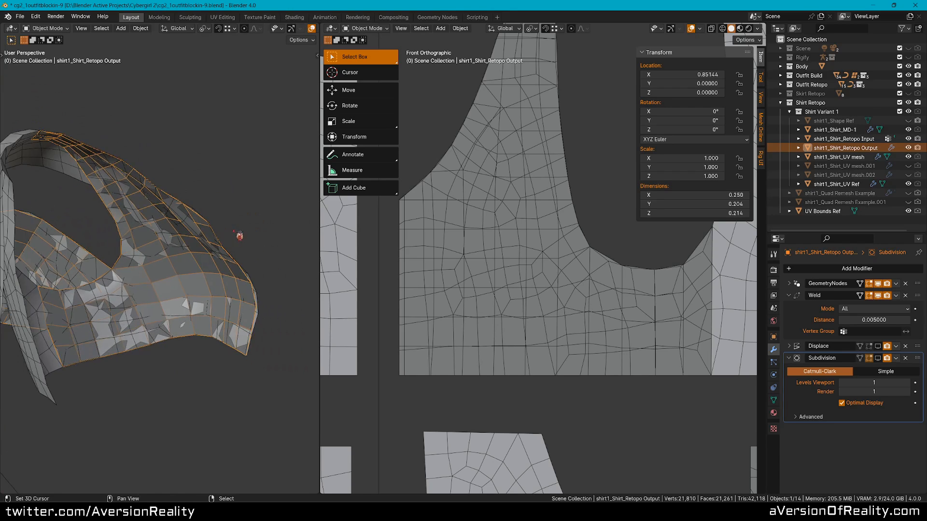
middle_click_drag(240, 242, 193, 271)
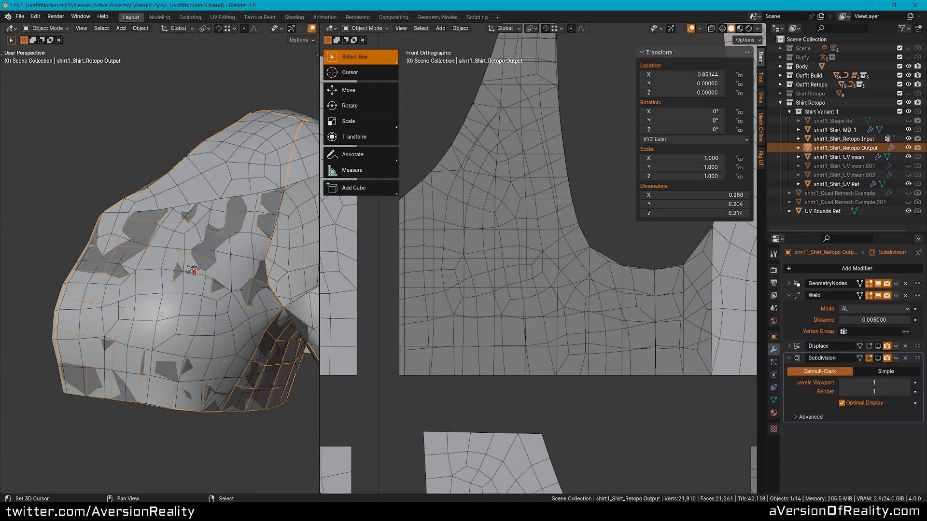
left_click(878, 346)
middle_click_drag(232, 270, 203, 196)
middle_click_drag(216, 256, 234, 253)
scroll(161, 224, "up", 1)
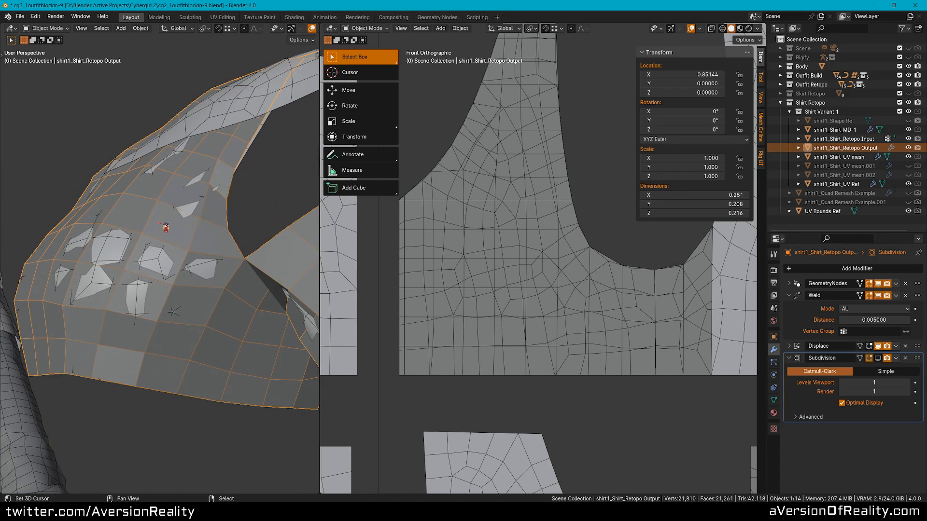
middle_click_drag(162, 224, 150, 232)
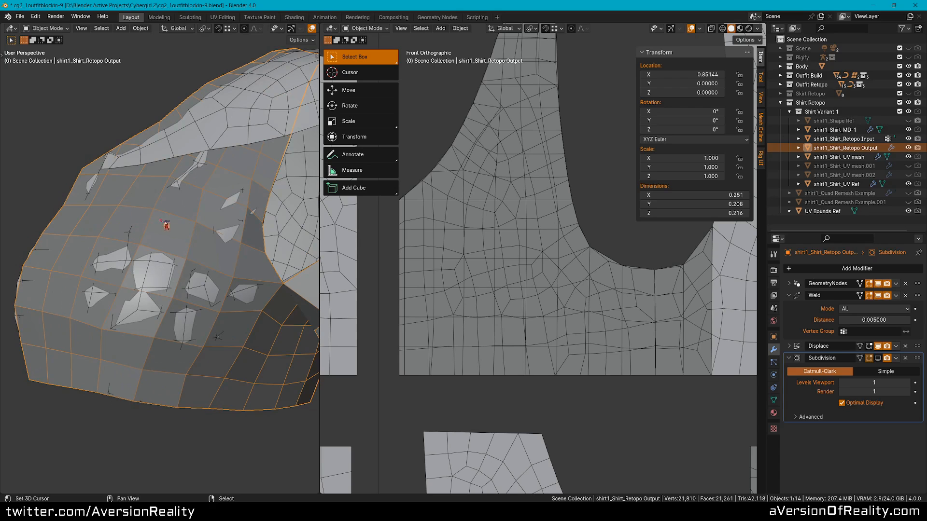
middle_click_drag(238, 279, 172, 248)
scroll(252, 196, "up", 3)
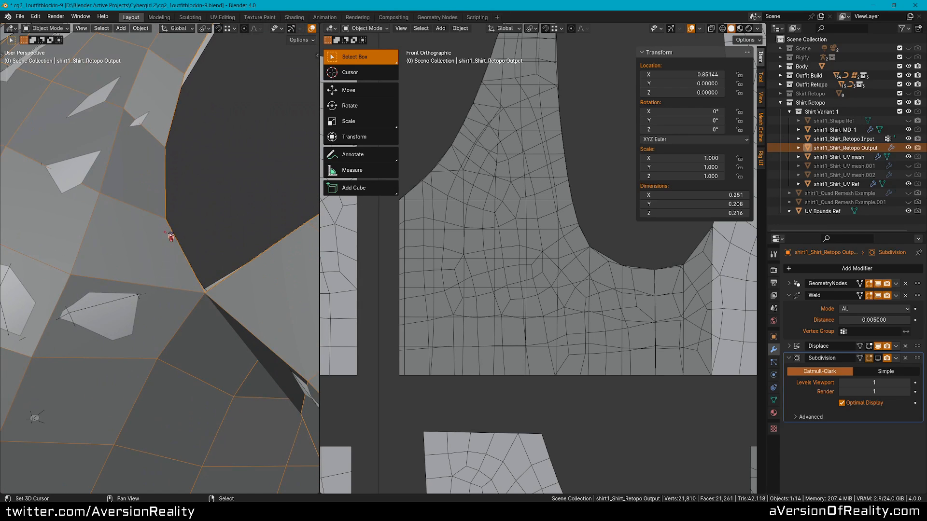
Step: Save the file and knife-cut a new edge on shirt1_Shirt_Retopo Input from the armhole border down to the neighbouring inner vertex
left_click(542, 282)
scroll(541, 283, "up", 2)
key("ctrl+s")
key("Tab")
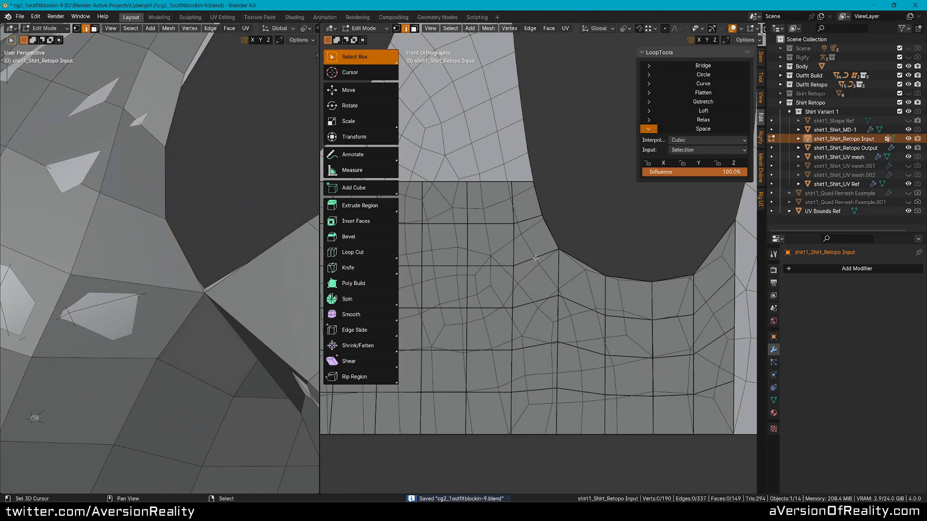
key("1")
key("k")
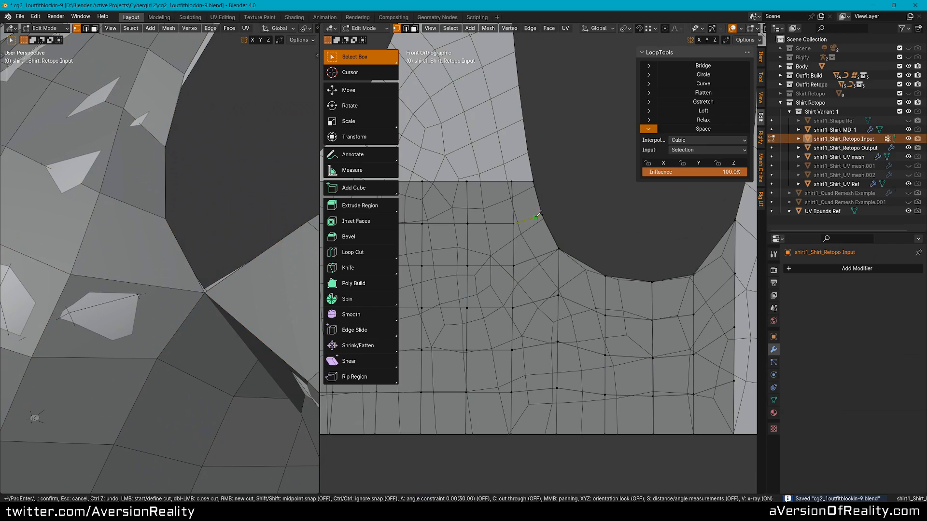
key("Return")
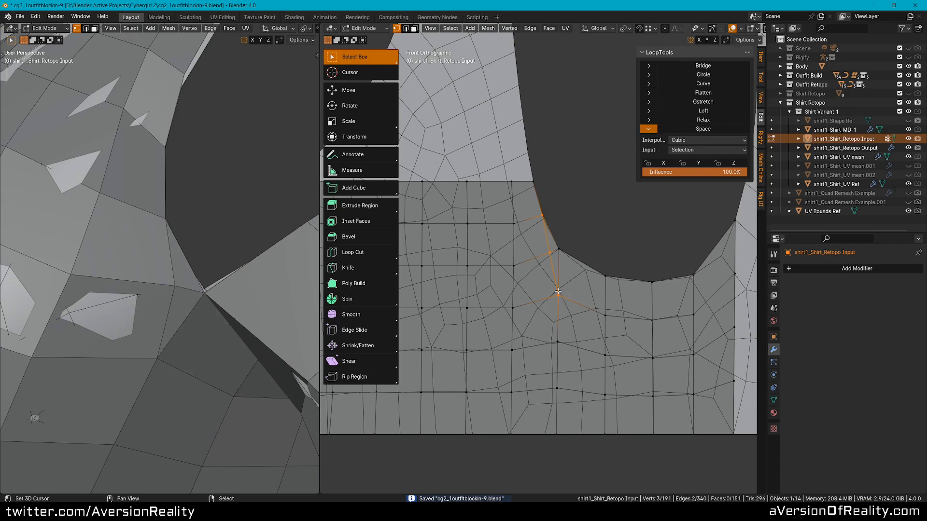
Step: Slide the middle vertex of the new armhole cut along its edge and clear the selection
scroll(556, 239, "up", 1)
key("g")
key("g")
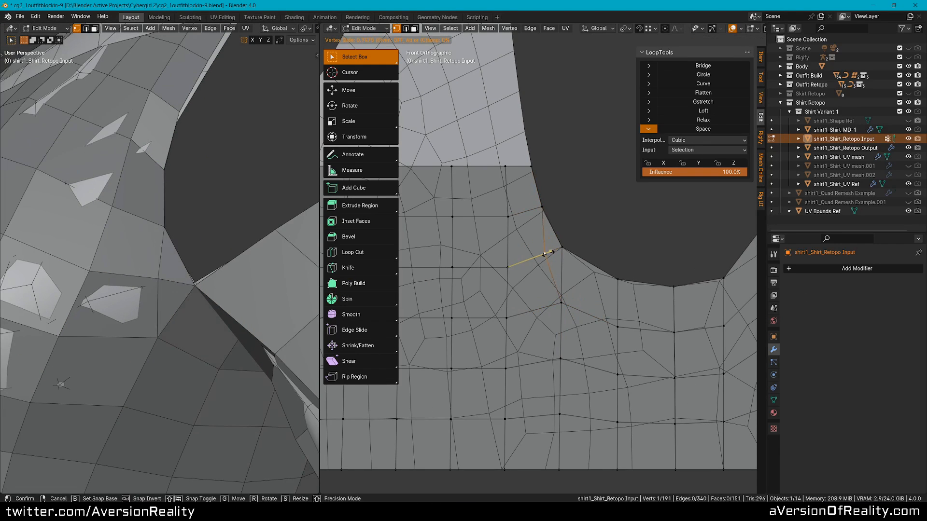
left_click(547, 253)
left_click(128, 257)
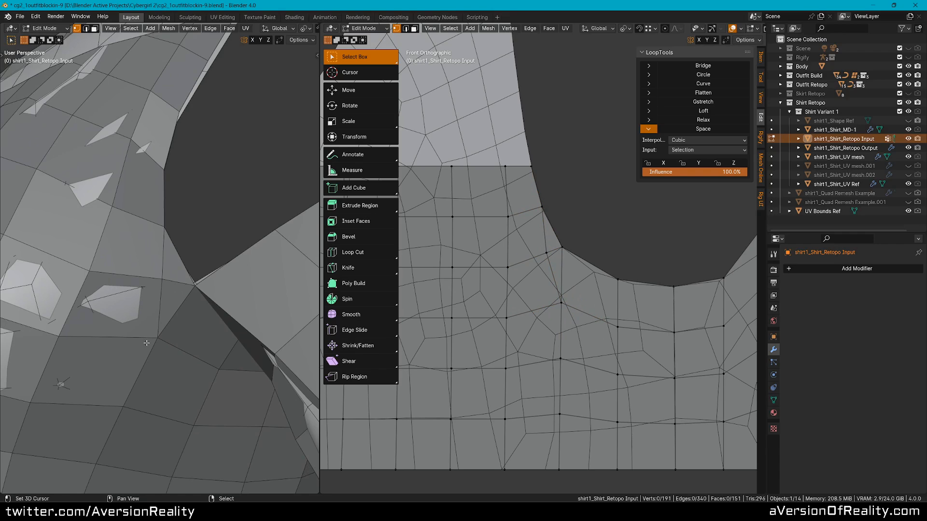
Step: Save the file and enable the Subdivision modifier in the viewport on shirt1_Shirt_Retopo Output
middle_click_drag(176, 300, 154, 261)
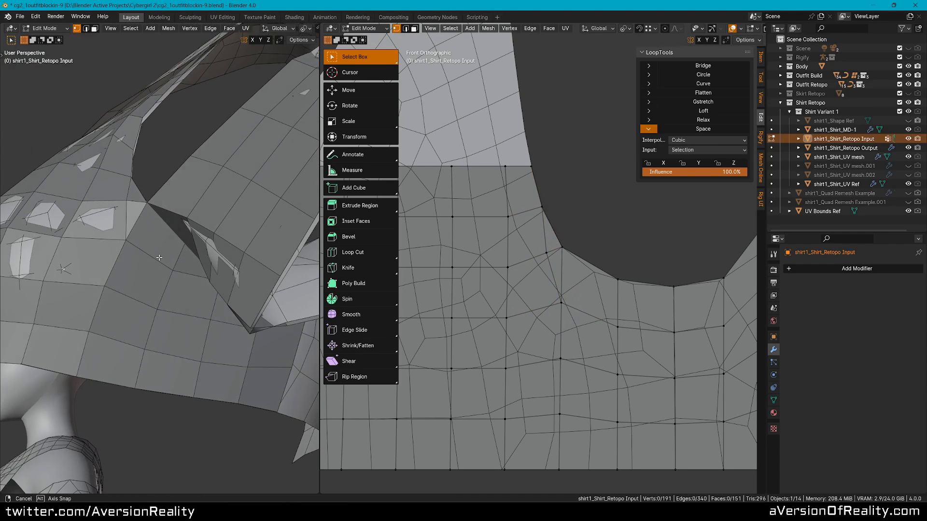
key("Tab")
left_click(161, 259)
key("ctrl+s")
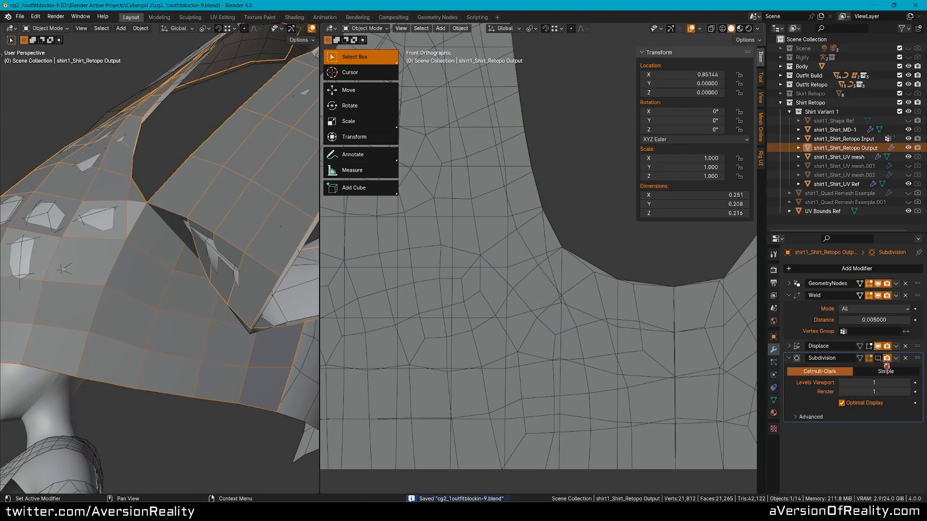
left_click(879, 358)
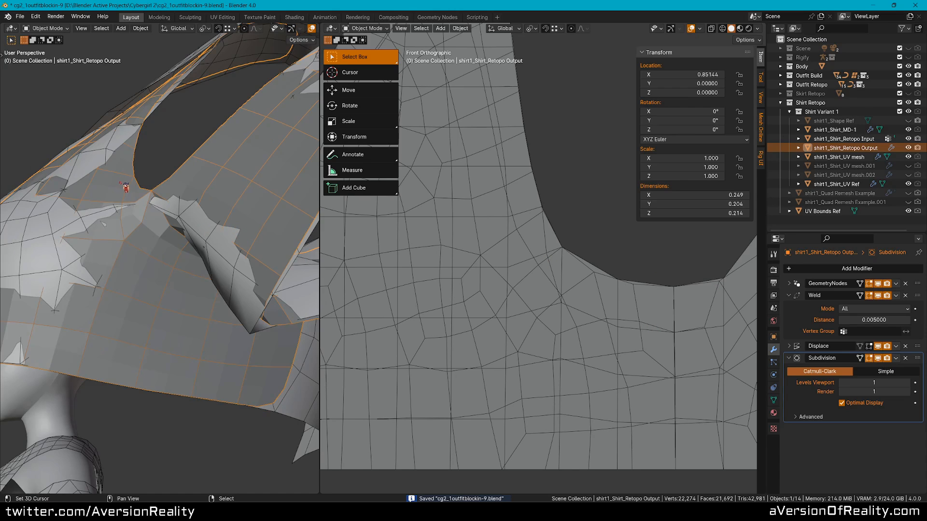
Step: Move the output mesh along X to about 0.958, clear of the overlapping reference shirt
scroll(145, 203, "down", 4)
middle_click_drag(126, 187, 159, 207)
key("g")
key("x")
left_click(232, 209)
Step: Apply Shade Smooth to the output mesh
middle_click_drag(232, 209, 195, 227)
scroll(201, 226, "up", 3)
right_click(208, 233)
left_click(208, 233)
scroll(224, 240, "up", 2)
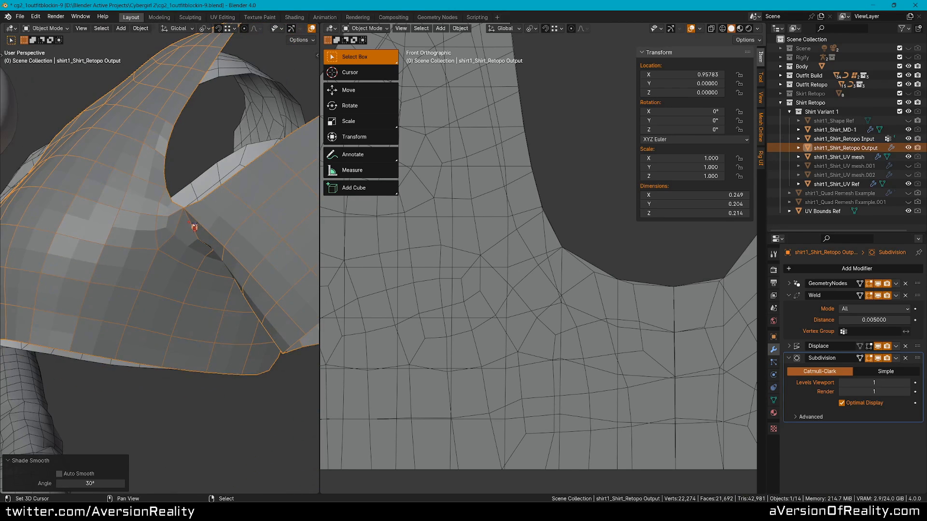
Step: On shirt1_Shirt_Retopo Input, dissolve the extra edges beside the lower armhole corner
left_click(527, 263)
key("Tab")
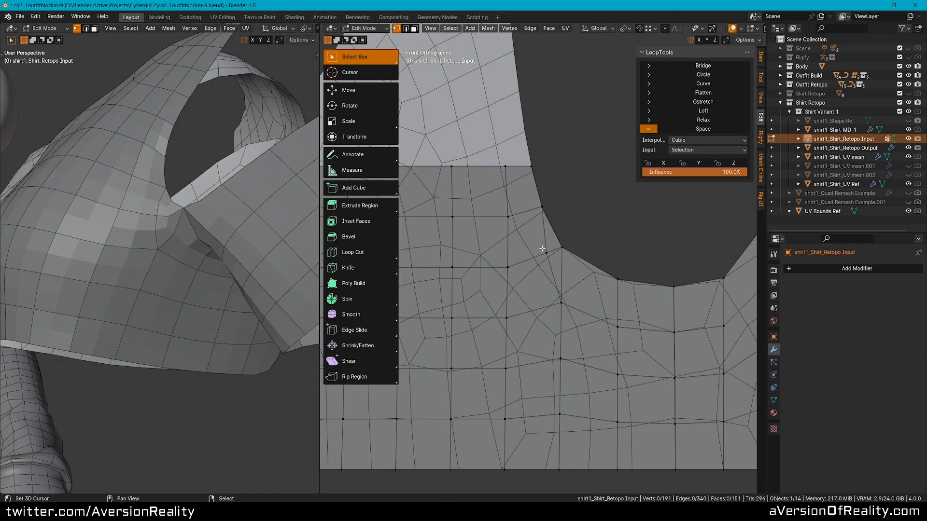
key("2")
key("x")
left_click(547, 266)
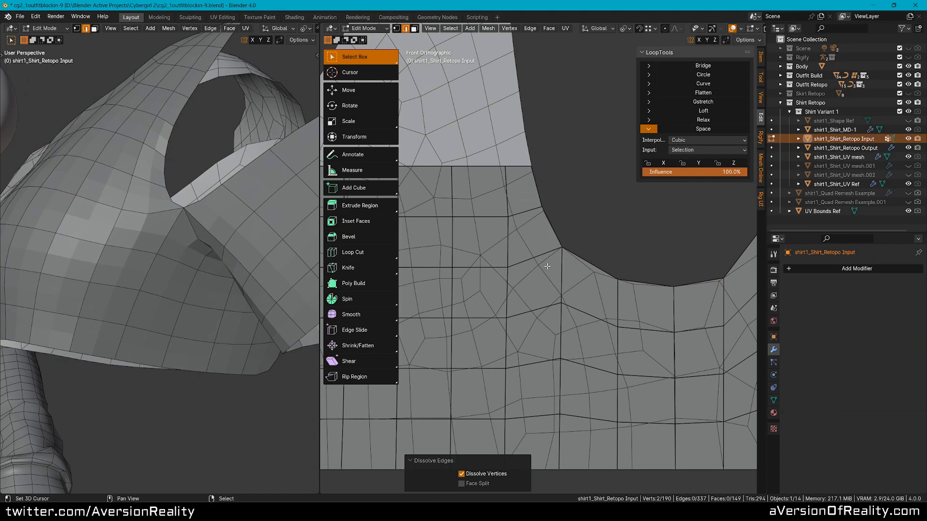
Step: Crease the boundary edges along the bottom curve of the armhole with a value of 1
middle_click_drag(208, 217, 237, 215)
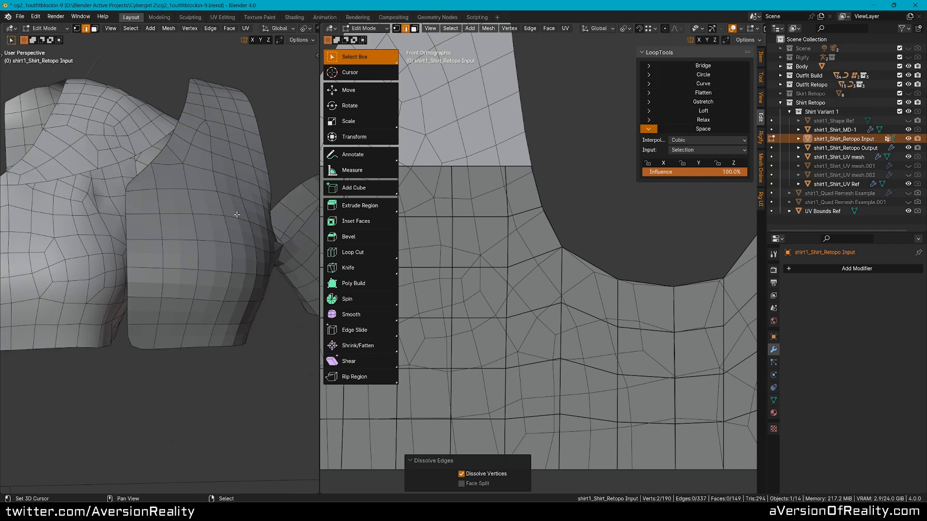
scroll(528, 256, "down", 3)
key("1")
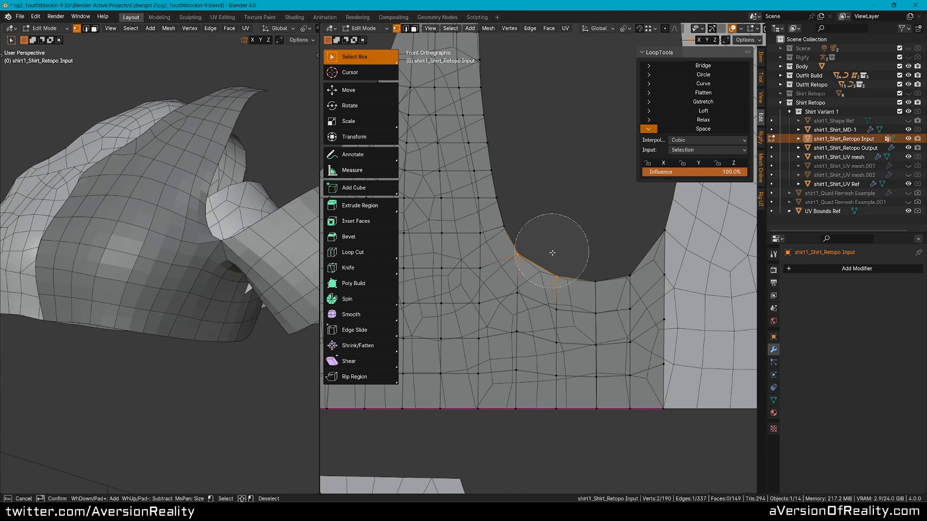
left_click_drag(548, 263, 648, 227)
key("shift+e")
key("1")
left_click(649, 228)
left_click(648, 228)
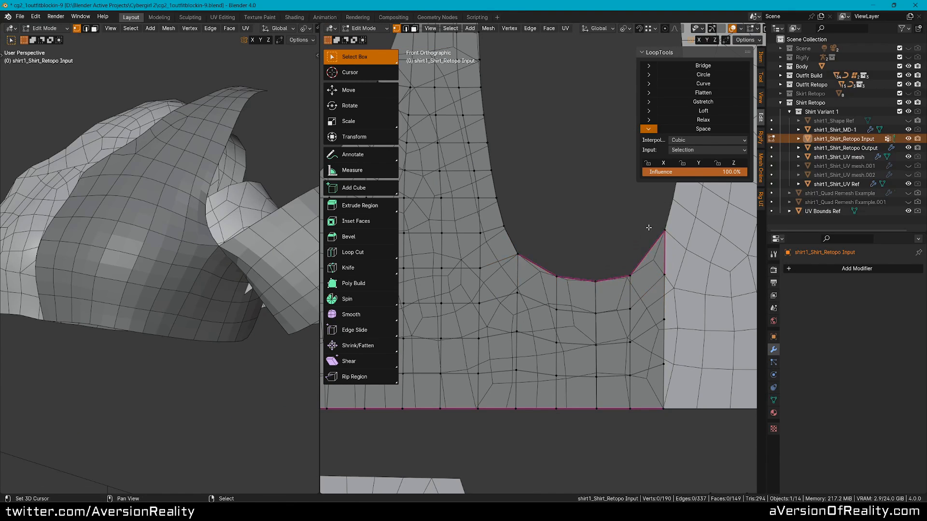
Step: Flatten the horizontal edge row that meets the lower armhole corner by scaling it to 0 along Z
middle_click_drag(216, 284, 192, 210)
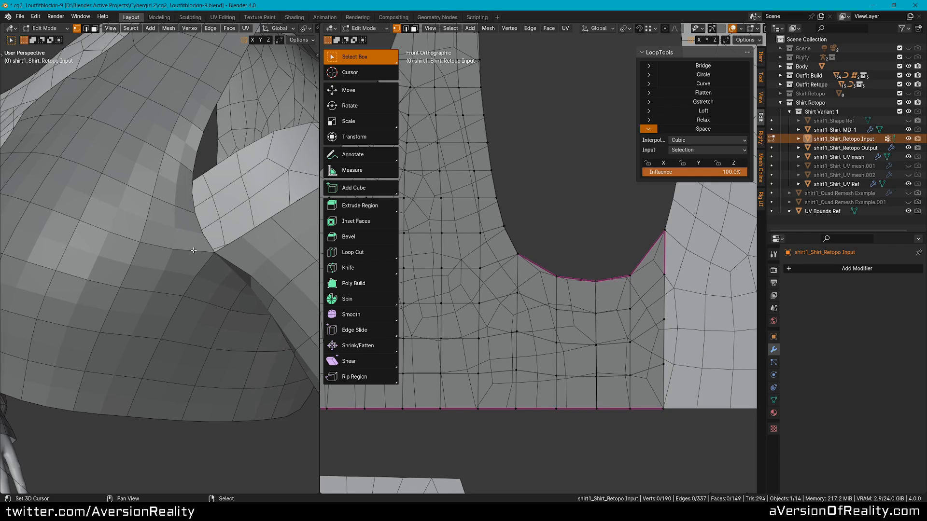
scroll(194, 251, "down", 3)
scroll(510, 291, "down", 1)
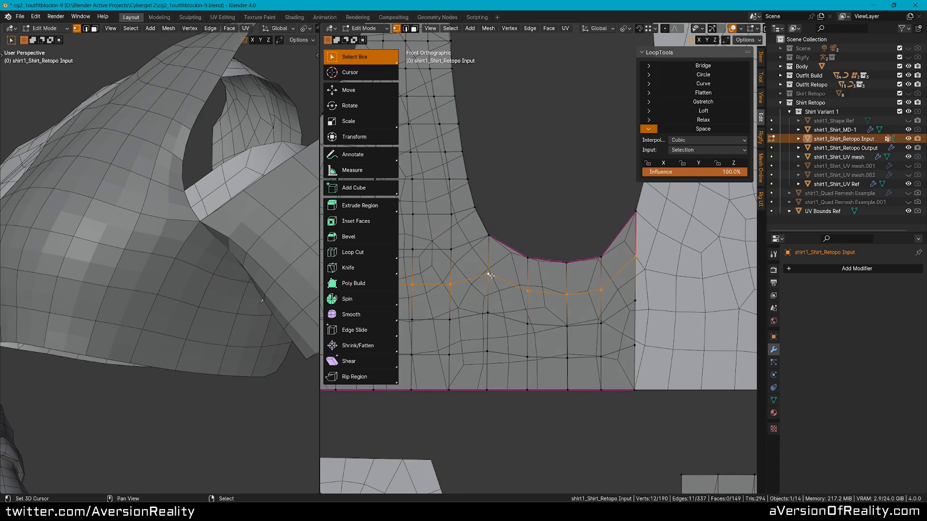
key("alt+a")
key("c")
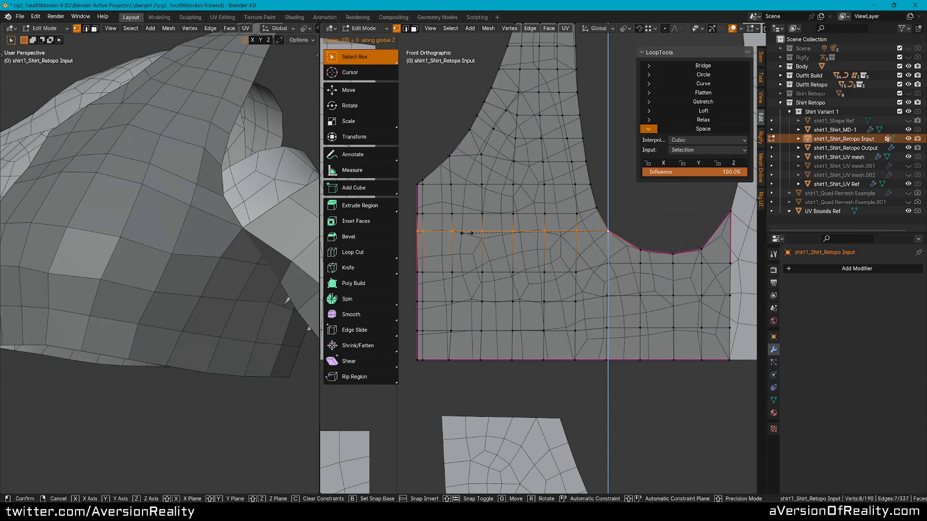
left_click(466, 233)
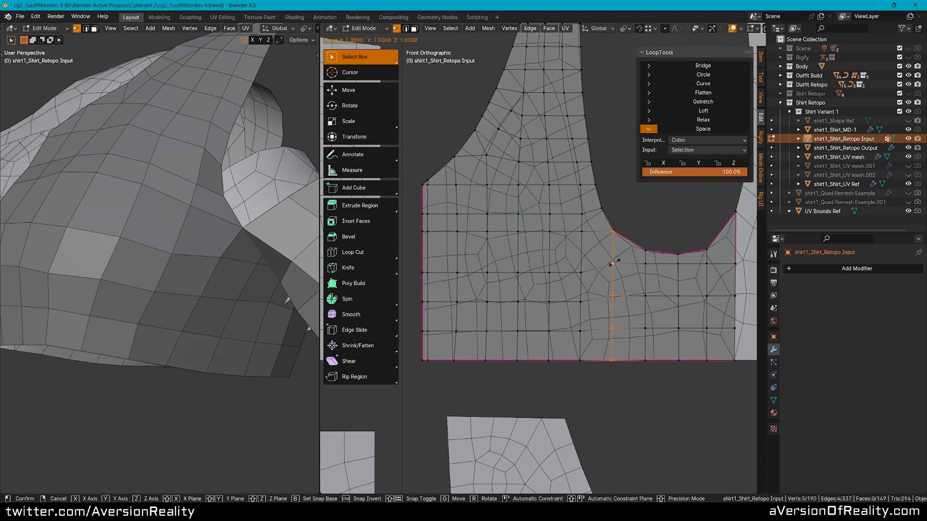
Step: Scale the first full edge loop below the armhole to 0 along Z
left_click(612, 263, "alt")
key("s")
key("z")
key("0")
key("Return")
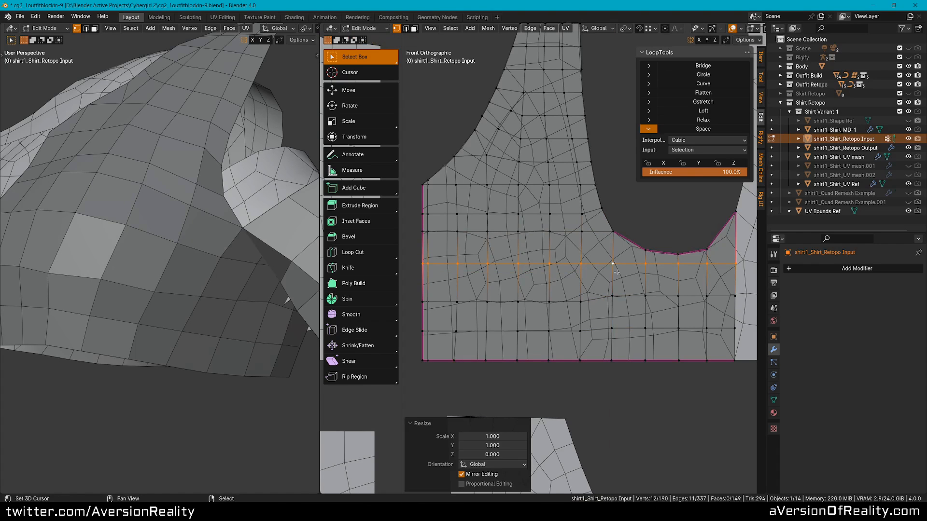
Step: Flatten the second edge loop below the armhole with a Z scale of 0
right_click(618, 296, "alt")
key("s")
key("z")
key("0")
key("Return")
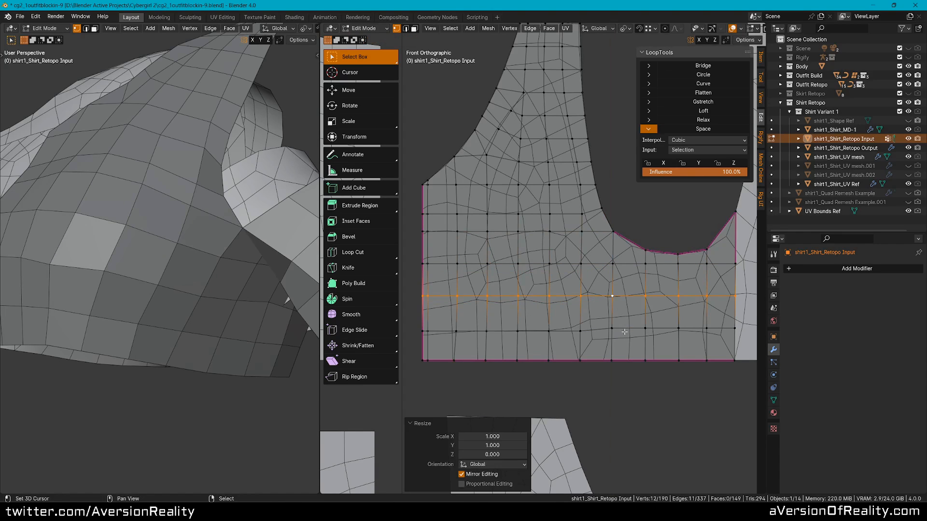
Step: Flatten the edge loop just above the hem by scaling it to 0 along Z
right_click(616, 327, "alt")
key("s")
key("z")
key("0")
key("Return")
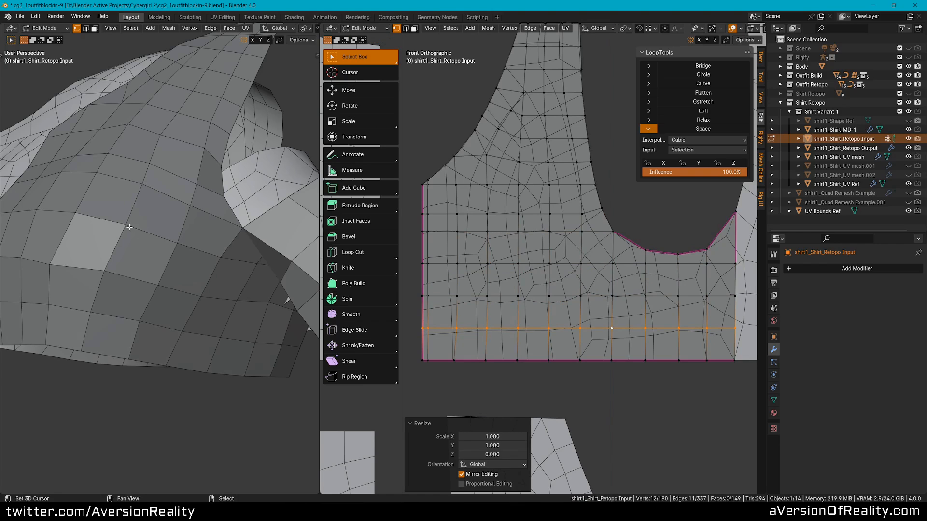
Step: Flatten the edge row just above the lower armhole corner with a Z scale of 0 and clear the selection
middle_click_drag(129, 227, 158, 223)
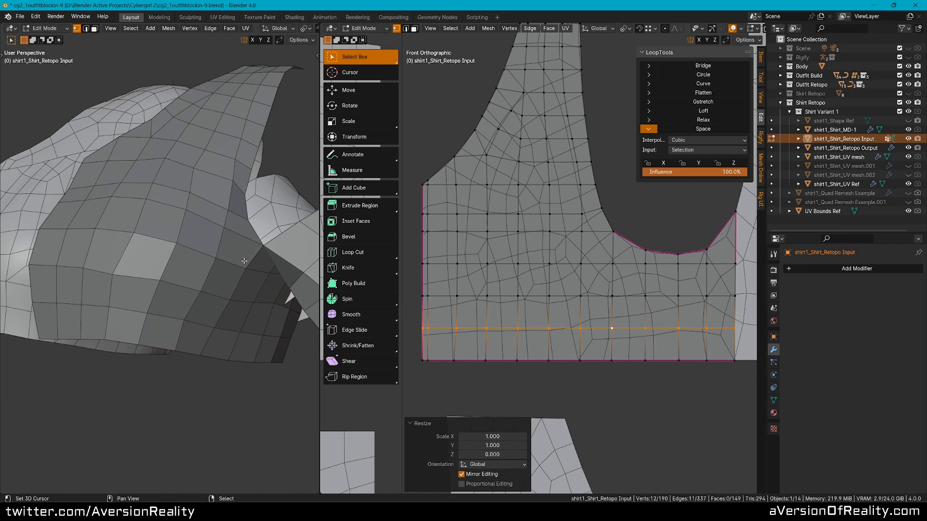
middle_click_drag(165, 222, 210, 249)
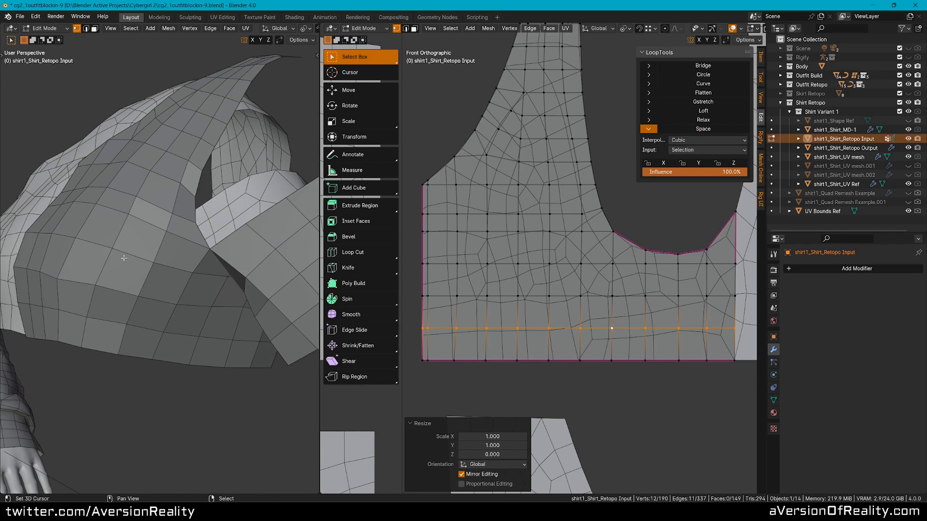
middle_click_drag(128, 257, 136, 260)
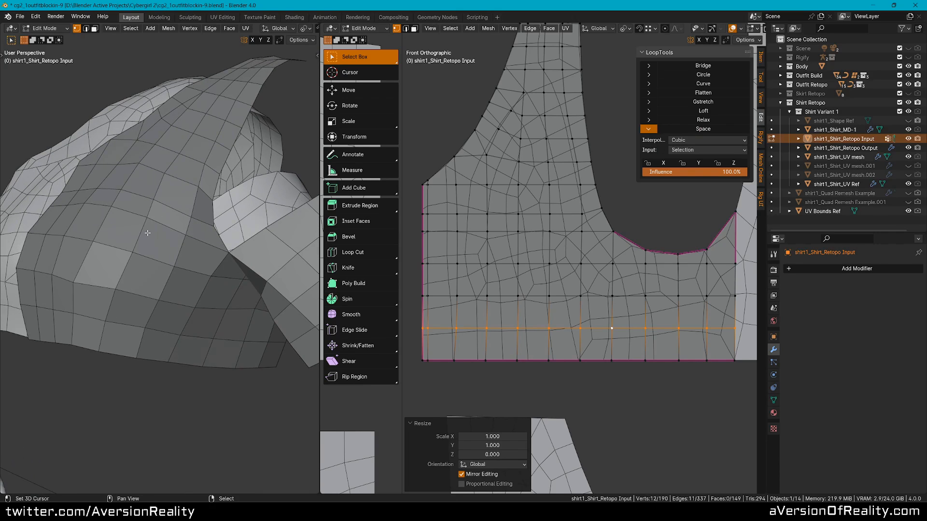
key("alt+a")
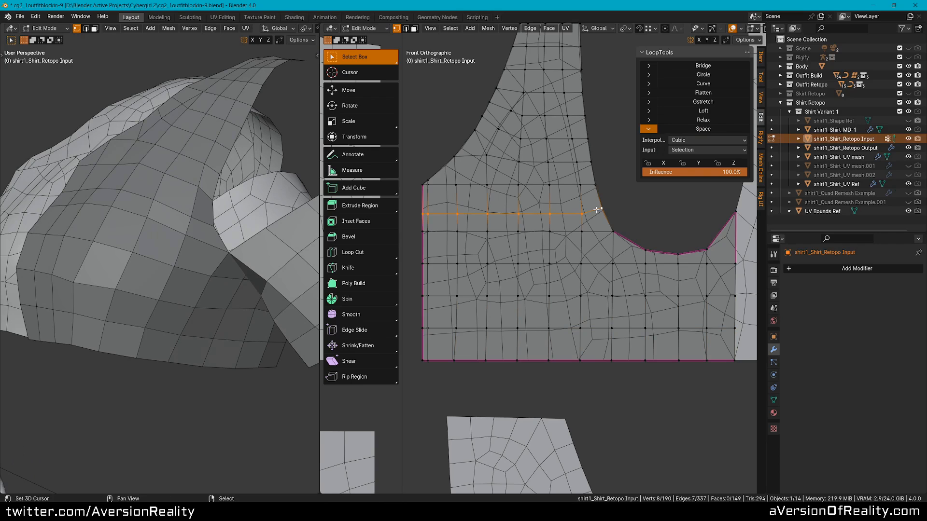
key("s")
key("z")
key("0")
key("Return")
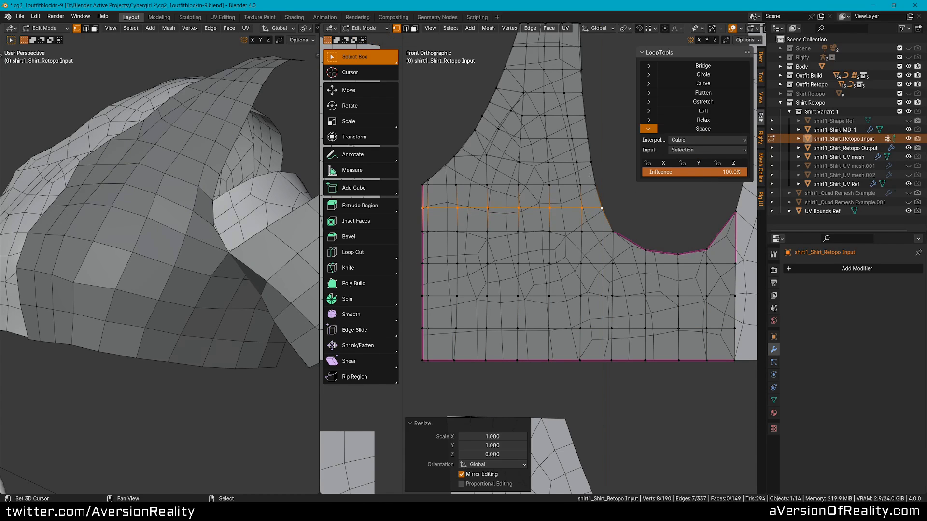
key("alt+a")
Step: Slide the neckline boundary vertex and its neighbouring inner vertex slightly down along their edges
middle_click_drag(206, 131, 222, 208)
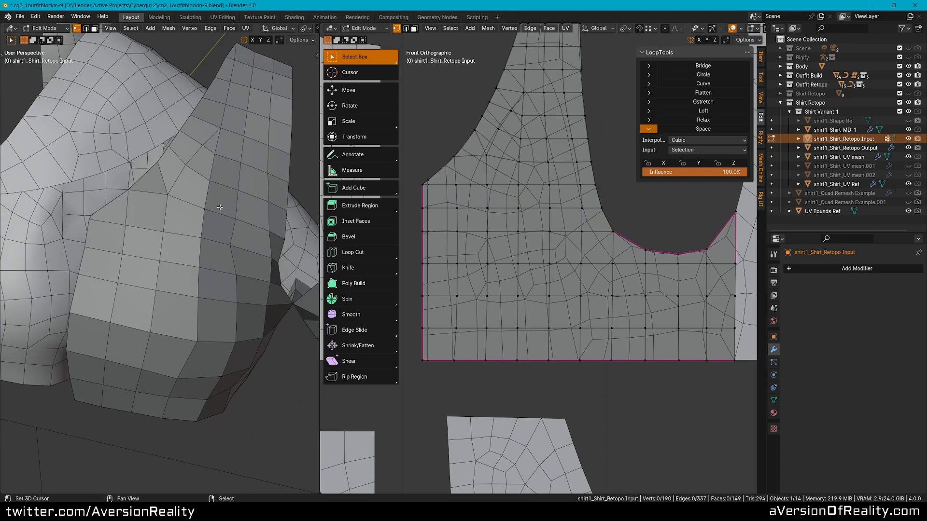
scroll(483, 74, "up", 4)
right_click(497, 133)
key("g")
key("g")
left_click(495, 139)
right_click(544, 151)
key("g")
key("g")
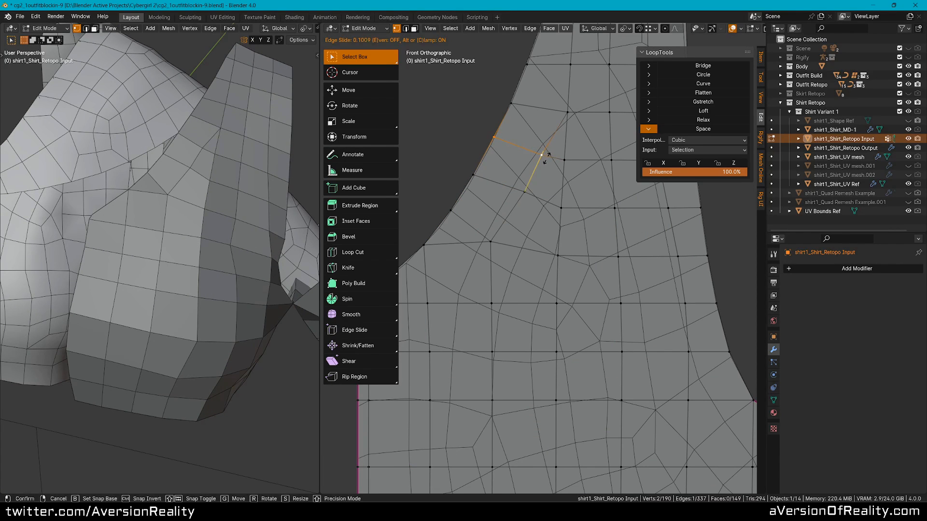
left_click(543, 158)
Step: Slide the next inner vertex below the neckline along its edge and clear the selection
right_click(526, 192)
key("g")
key("g")
left_click(522, 195)
key("alt+a")
scroll(277, 190, "down", 2)
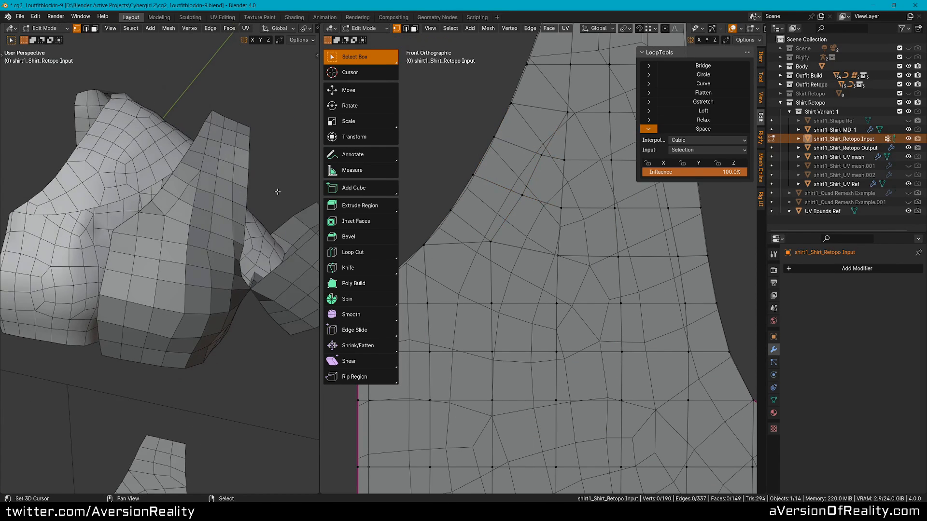
middle_click_drag(277, 190, 257, 184)
scroll(256, 185, "up", 2)
scroll(590, 229, "down", 1)
middle_click_drag(575, 269, 534, 238, "shift")
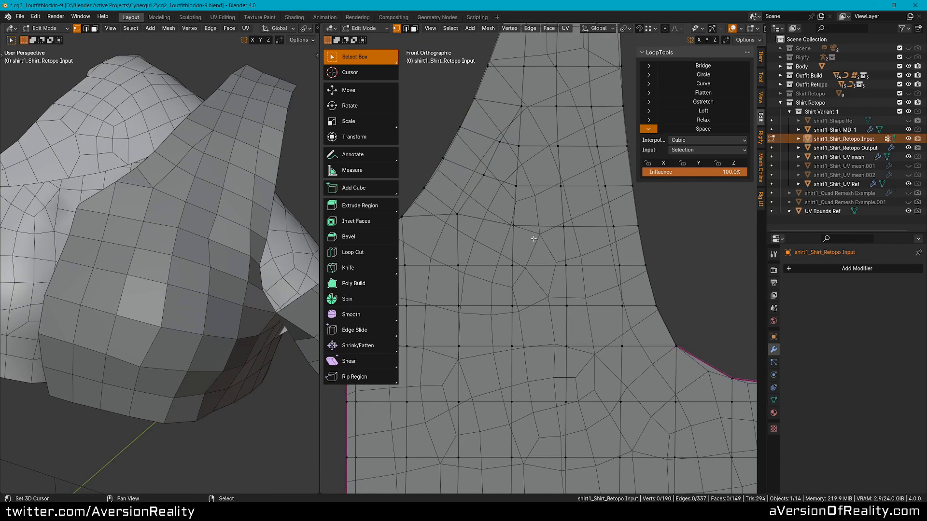
key("g")
key("x")
right_click(544, 230)
left_click(567, 264)
key("g")
key("x")
key("x")
right_click(572, 265)
Step: Try to slide and move an inner vertex of shirt1_Shirt_UV mesh, and return to editing shirt1_Shirt_Retopo Input
key("alt+q")
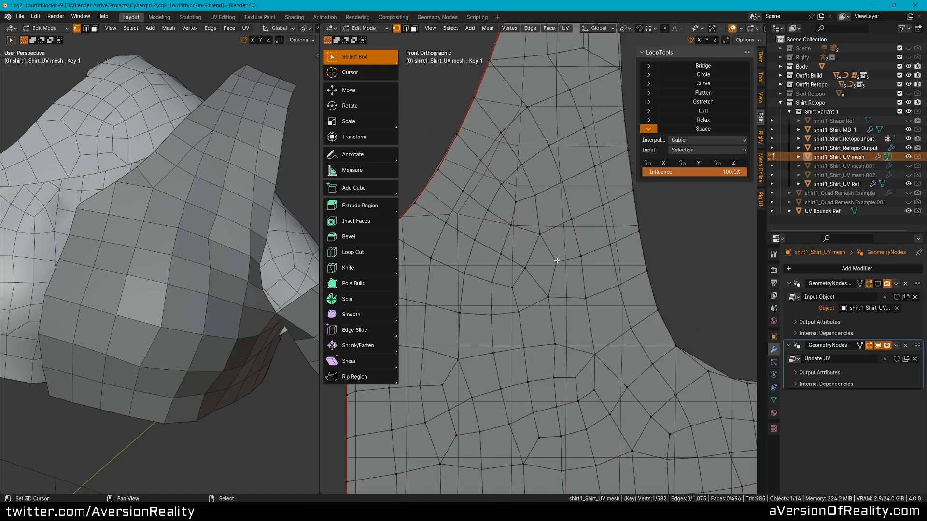
key("shift+v")
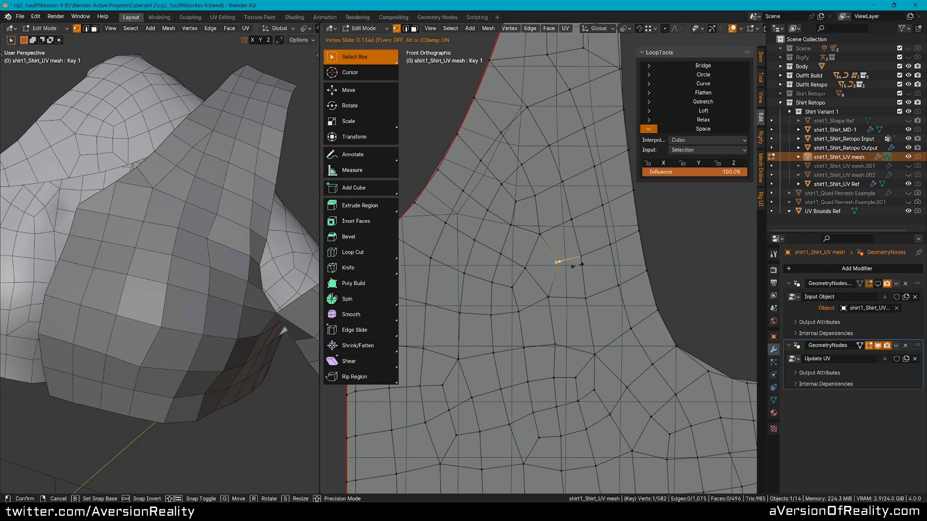
key("g")
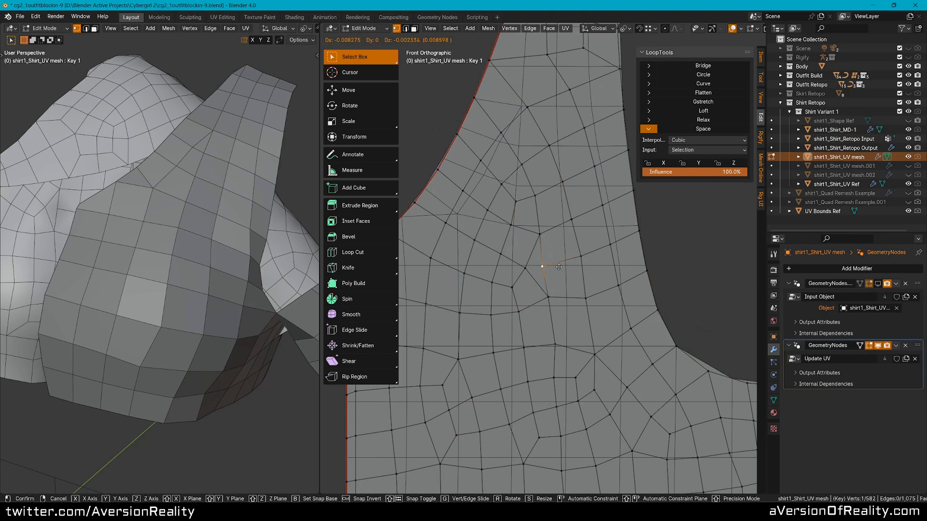
left_click(557, 268)
scroll(557, 268, "down", 2)
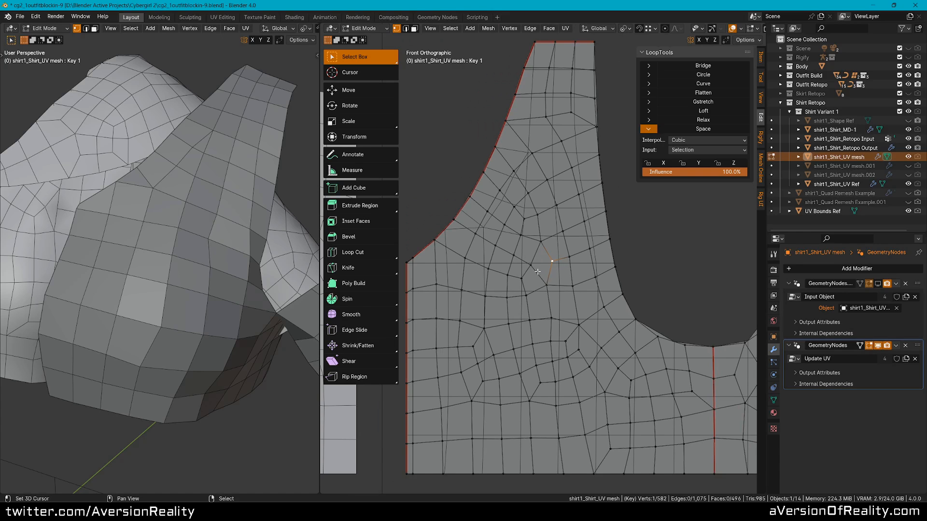
key("Tab")
right_click(568, 295)
key("Tab")
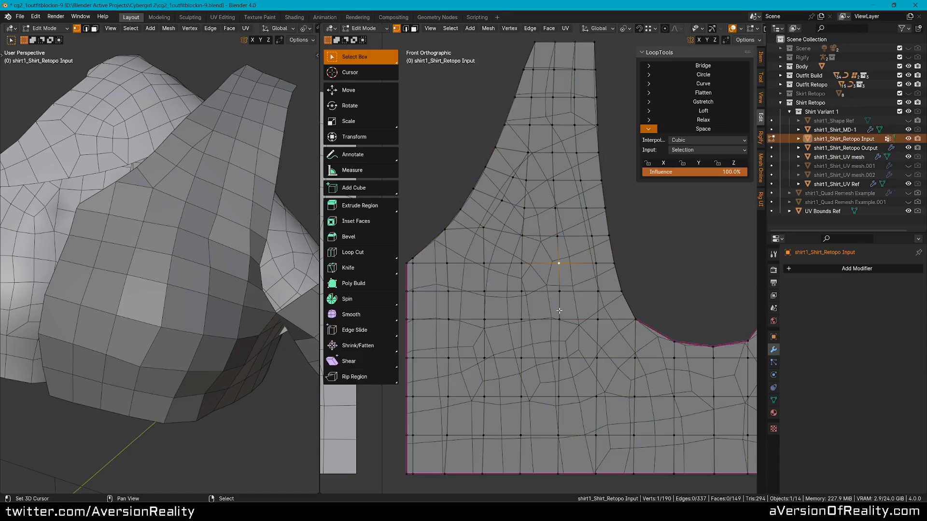
Step: Relax the edge loops of the panel above the armhole base with LoopTools, hiding the face strip below them
scroll(559, 310, "down", 1)
middle_click_drag(559, 310, 290, 283)
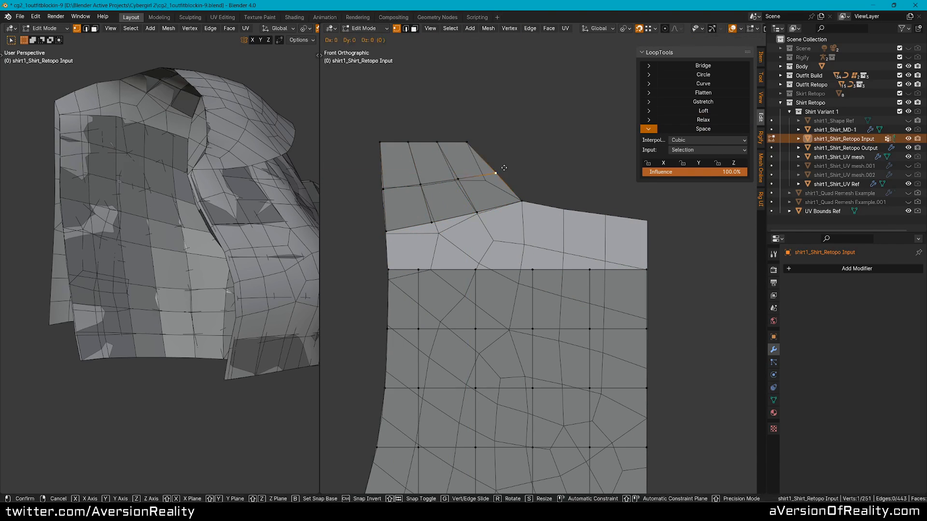
left_click(703, 120)
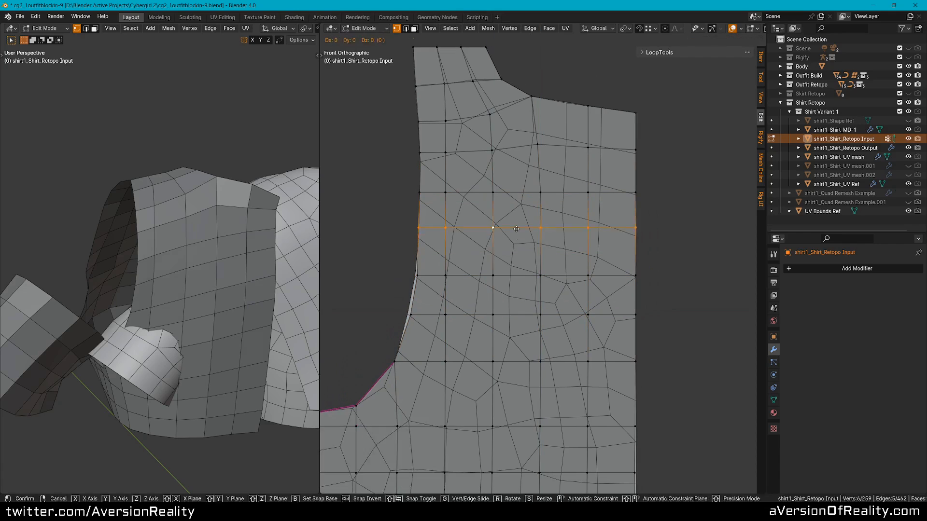
key("h")
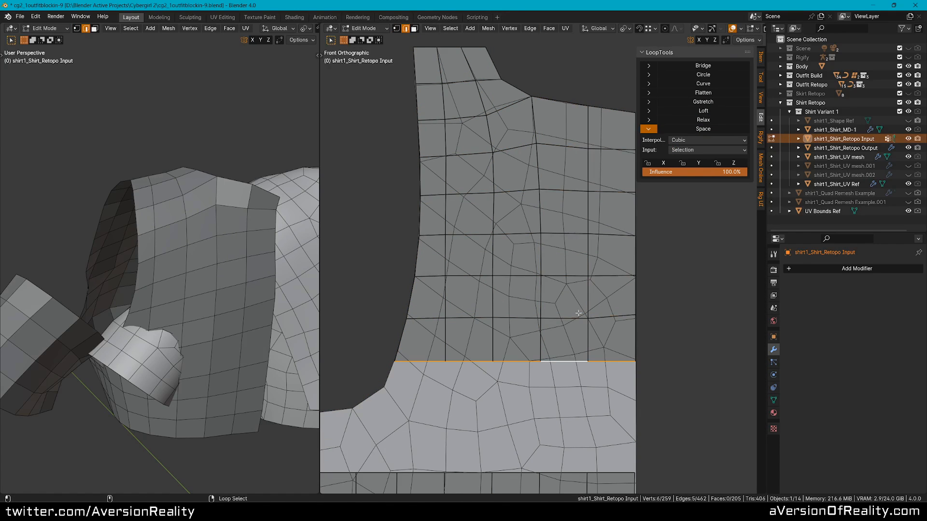
left_click(701, 120)
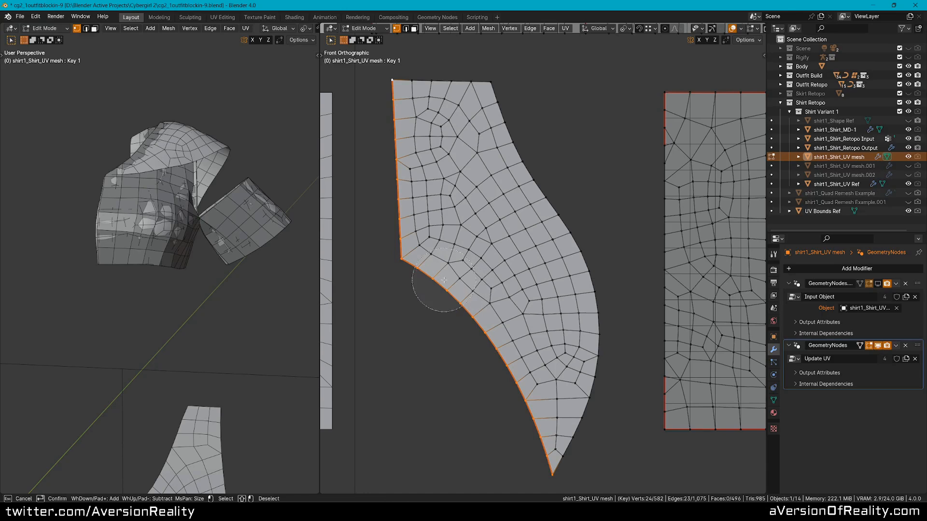
Step: On shirt1_Shirt_UV mesh, straighten the long side edge of the curved piece by scaling it to 0 along X
mouse_move(444, 280)
left_mouse_down("shift")
mouse_move(497, 410)
mouse_move(534, 441)
left_mouse_up("shift")
key("Escape")
key("s")
key("x")
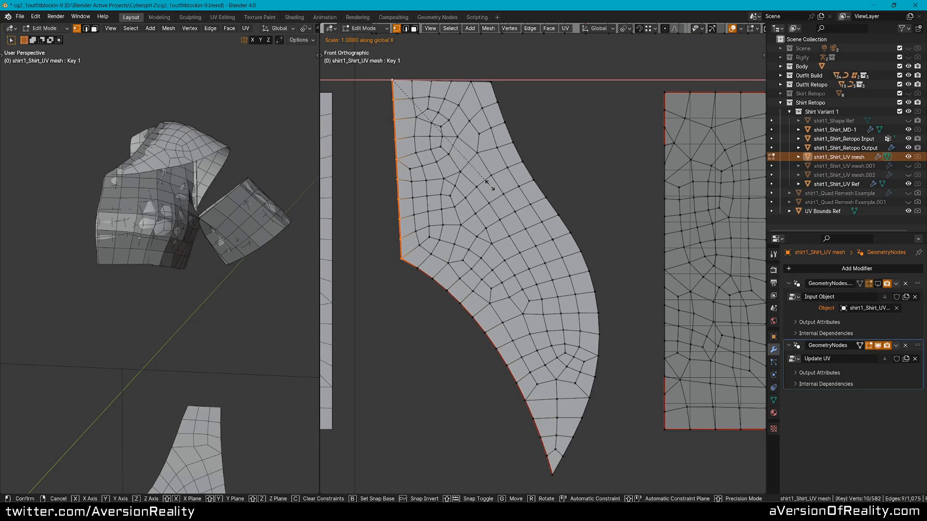
key("0")
key("Return")
key("alt+a")
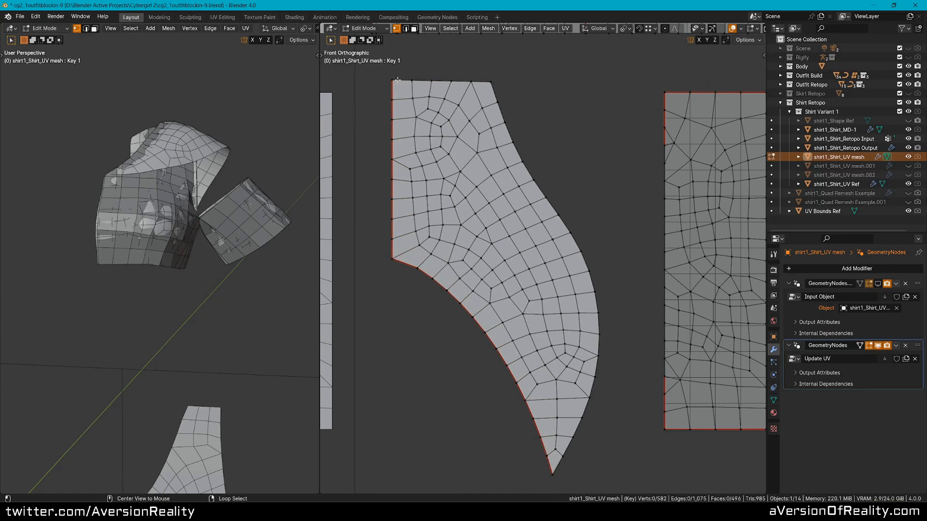
Step: Flatten the top edge of the curved piece by scaling it to 0 along Z, and clear the selection
key("s")
key("z")
key("Return")
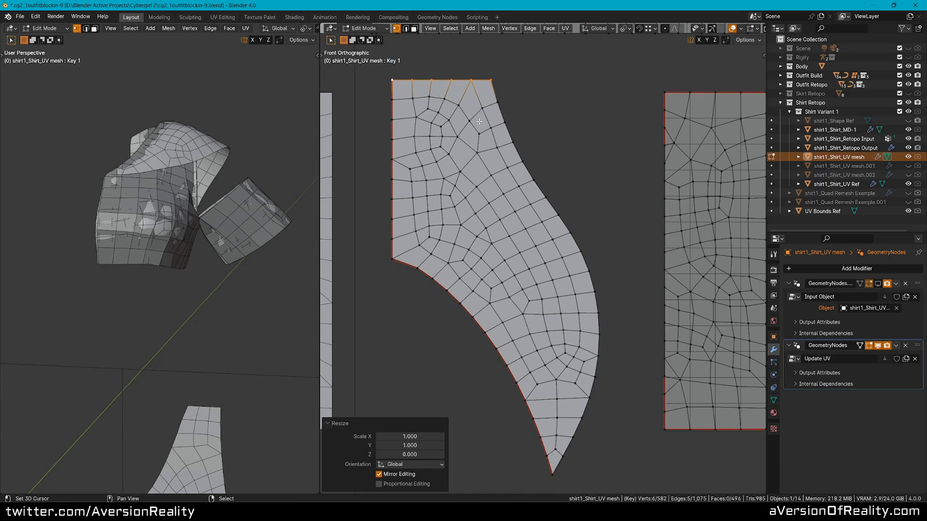
key("alt+a")
Step: Show the shape keys of shirt1_Shirt_UV mesh with Key 2 active at value 1.000
right_click(408, 263, "alt")
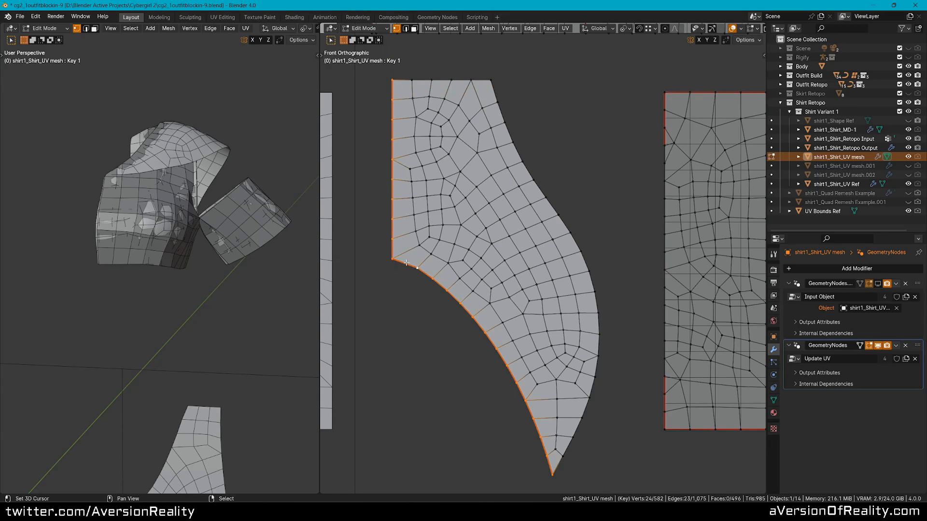
key("n")
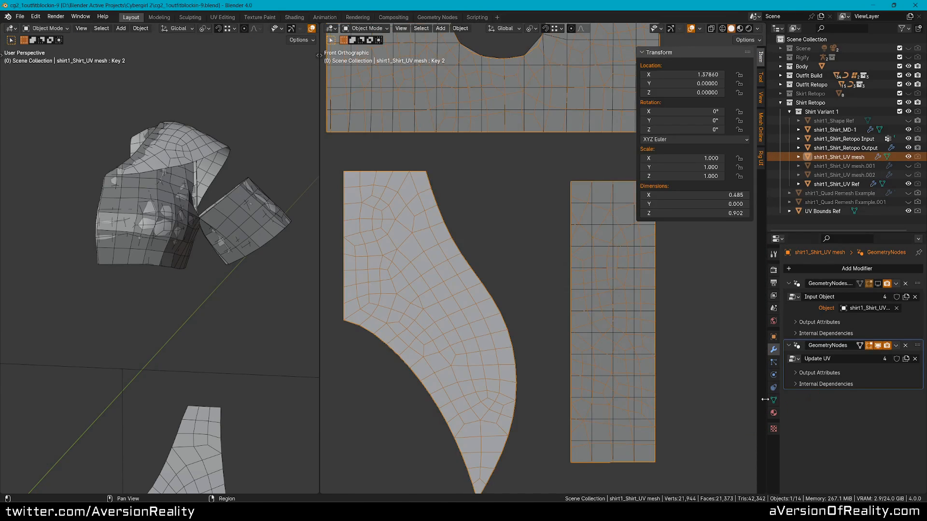
left_click(774, 400)
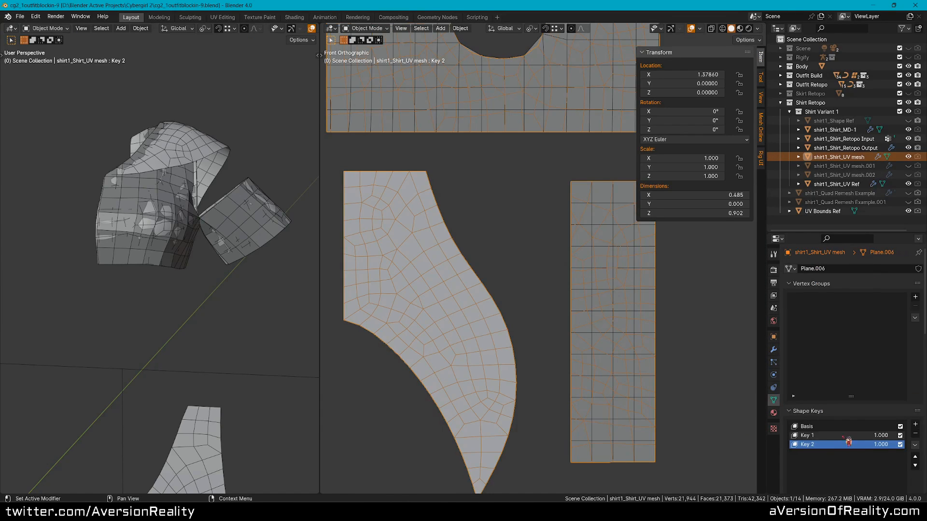
scroll(848, 441, "down", 4)
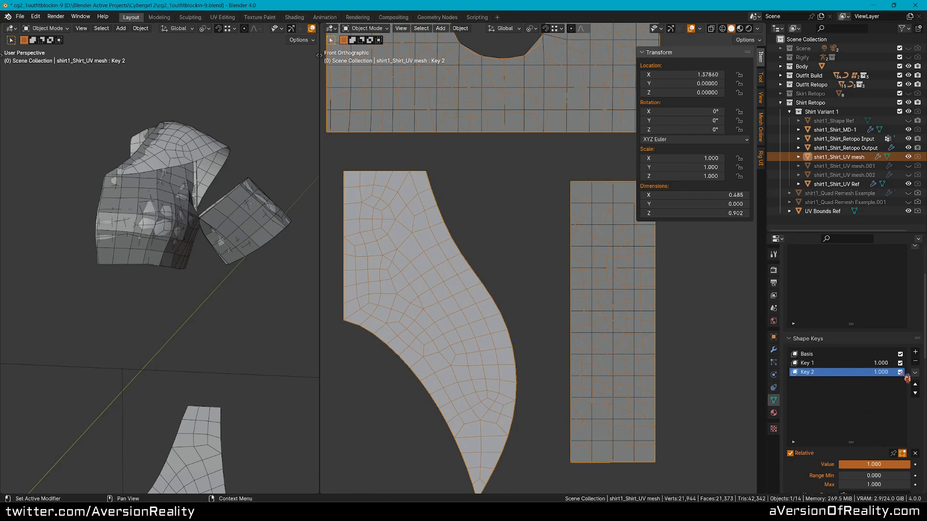
scroll(438, 265, "down", 1)
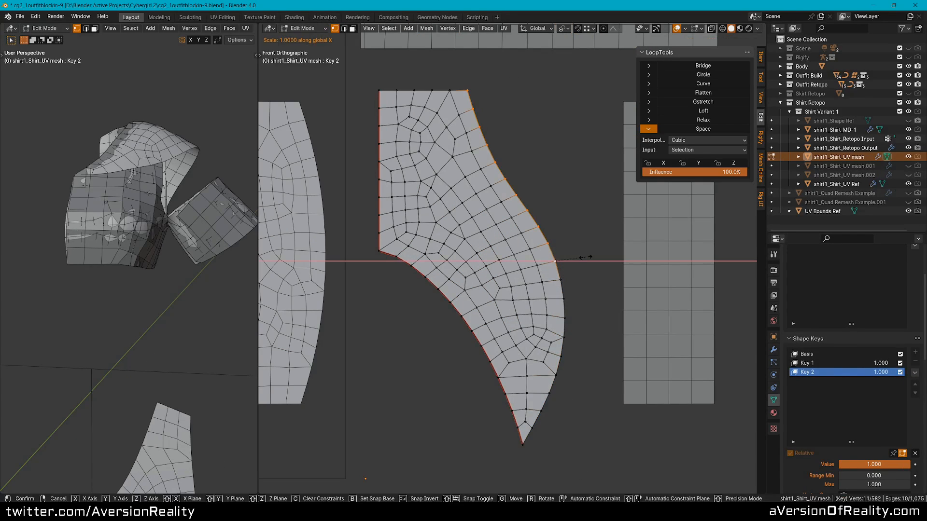
Step: Straighten the upper outer edge of the curved piece vertically by scaling it along X, and shift it slightly outward along X
left_click(560, 297)
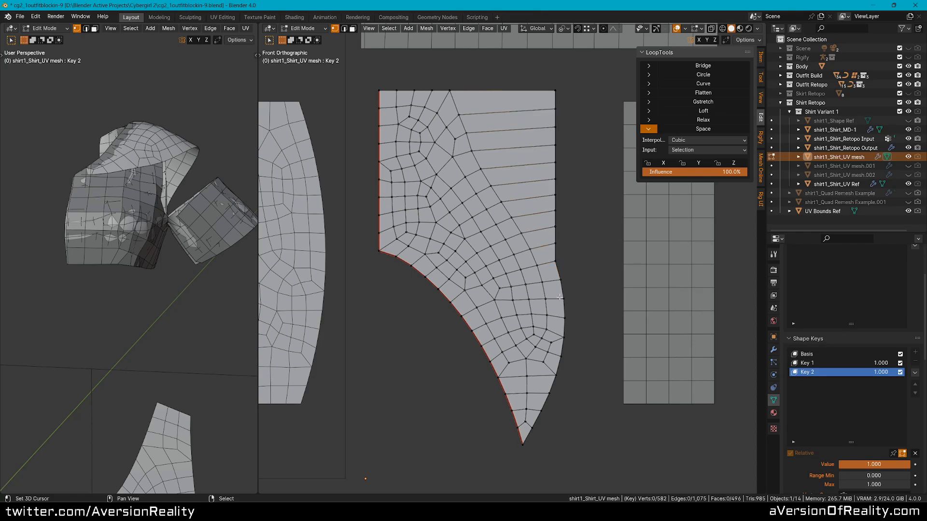
key("g")
key("x")
key("Return")
Step: Select the whole linked curved piece and narrow it along X to about the original width of its top edge
left_click(382, 93)
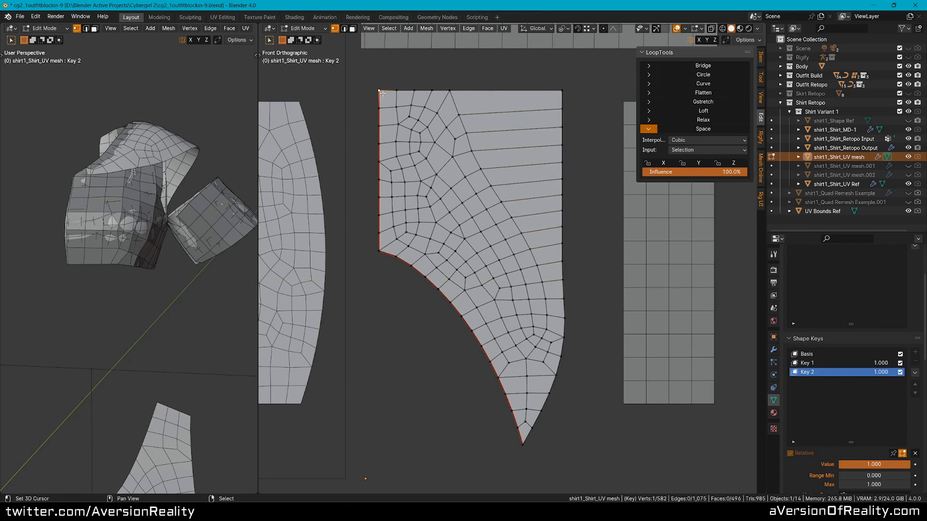
key("l")
key("s")
key("x")
left_click(493, 110)
mouse_move(894, 464)
left_mouse_down()
mouse_move(839, 464)
mouse_move(911, 464)
left_mouse_up()
key("s")
key("x")
left_click(533, 178)
Step: Evenly space the vertices along the piece's top, outer and straight inner edges with LoopTools Space
left_click(379, 91)
left_click(470, 90, "ctrl")
left_click(703, 129)
left_click(450, 445, "ctrl")
left_click(718, 130)
left_click(379, 90)
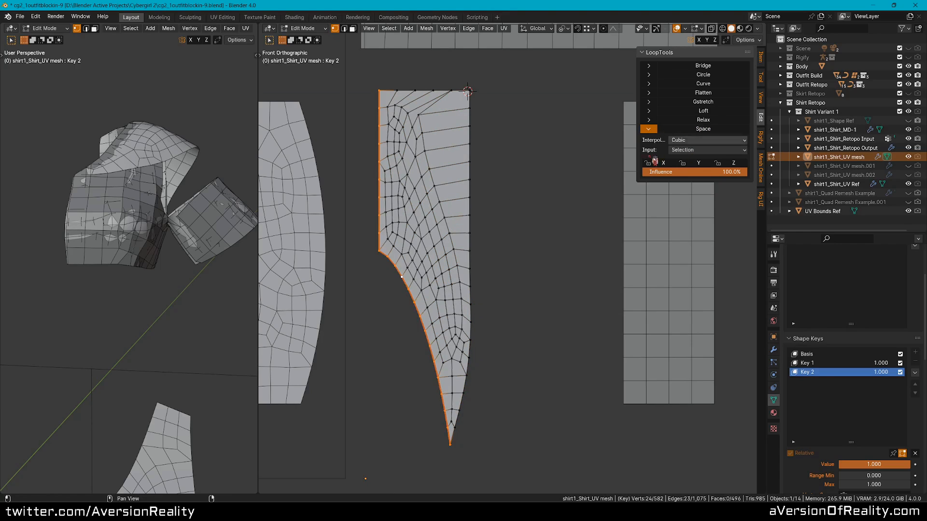
left_click(379, 251, "ctrl")
left_click(704, 130)
Step: Smooth the inner vertices of the narrowed piece with a sculpt stroke, return to Edit Mode, and save the file
key("ctrl+Tab")
key("t")
mouse_move(445, 179)
left_mouse_down()
mouse_move(449, 338)
mouse_move(524, 212)
left_mouse_up()
key("Tab")
key("ctrl+s")
Step: Nudge the vertices of the piece's outer edge along X and distribute the edge evenly with LoopTools Space
left_click_drag(465, 83, 504, 290)
left_click(471, 304, "shift")
key("g")
key("x")
left_click(496, 283)
left_click(697, 126)
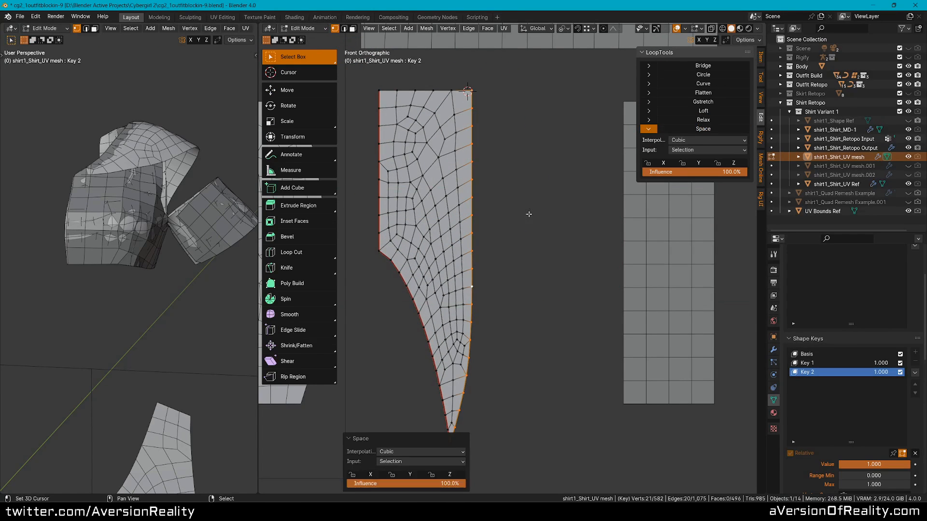
Step: Select the whole linked piece and widen it slightly by scaling along X
left_click(379, 90)
key("l")
key("s")
key("x")
left_click(510, 123)
Step: Evenly space the vertices of the curved lower border with LoopTools Space, leave Edit Mode, and save the file
middle_click_drag(510, 123, 526, 127, "shift")
left_click(398, 276, "alt")
left_click_drag(409, 248, 359, 94, "ctrl")
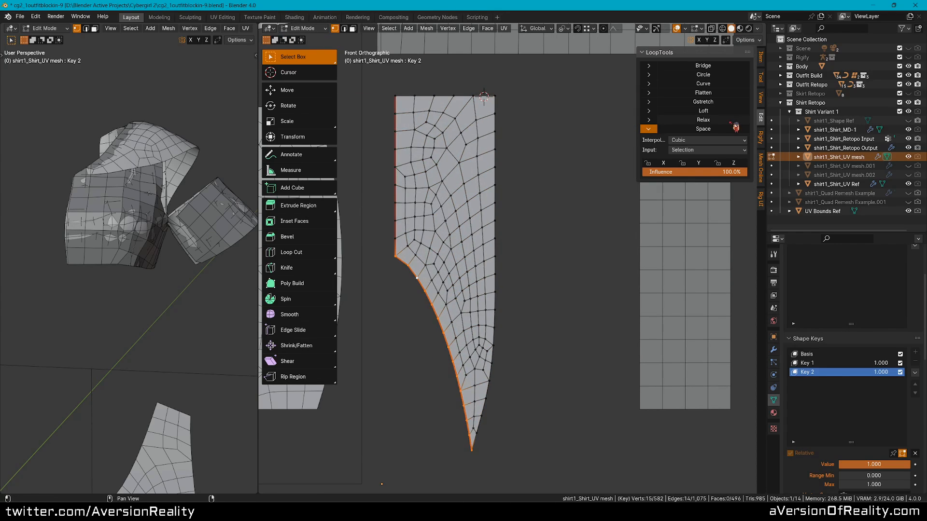
left_click(733, 128)
middle_click_drag(563, 197, 545, 178, "shift")
key("Tab")
key("ctrl+s")
key("t")
key("n")
Step: In shirt1_Shirt_Retopo Input, duplicate one quad and place it over the upper part of the curved piece
right_click(657, 178)
key("Tab")
key("shift+Tab")
key("shift+d")
key("x")
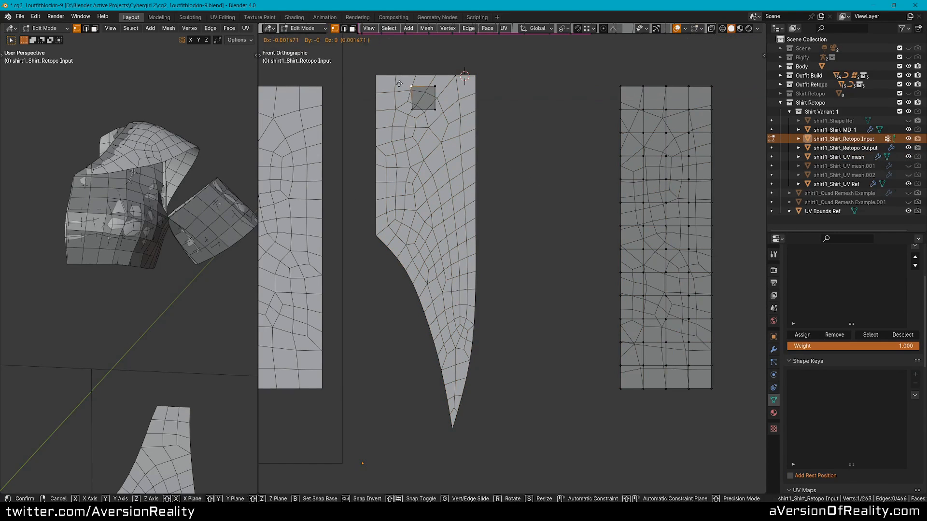
left_click(423, 97)
Step: Snap the new quad's corners to the piece's border corners and level its bottom edge by scaling to 0 along Z
right_click_drag(412, 87, 476, 75)
right_click_drag(413, 110, 376, 237)
right_click(376, 237, "shift")
key("s")
key("z")
key("0")
key("Return")
Step: Align the quad's outer edge with the piece's top outer corner by scaling it to 0 along X
right_click(435, 236)
right_click(475, 76, "shift")
key("s")
key("x")
key("0")
key("Return")
Step: Subdivide the new quad with 7 horizontal and 5 vertical loop cuts
key("ctrl+r")
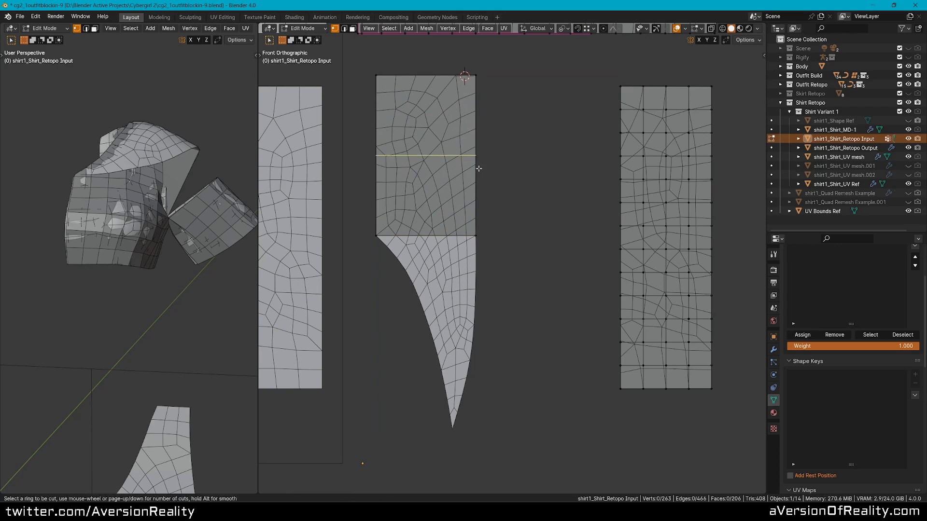
key("7")
key("Return")
key("Escape")
key("ctrl+r")
key("5")
key("Return")
key("Escape")
Step: Leave Edit Mode and move shirt1_Shirt_Retopo Output by about 0.094 along X in the perspective view
middle_click_drag(189, 179, 137, 195)
key("Tab")
right_click(138, 194)
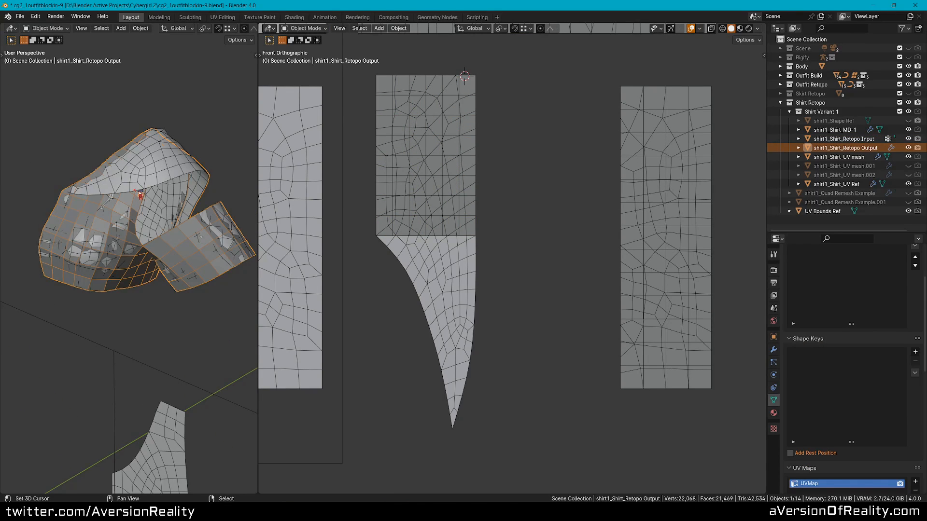
key("g")
key("x")
left_click(173, 215)
middle_click_drag(178, 220, 145, 207)
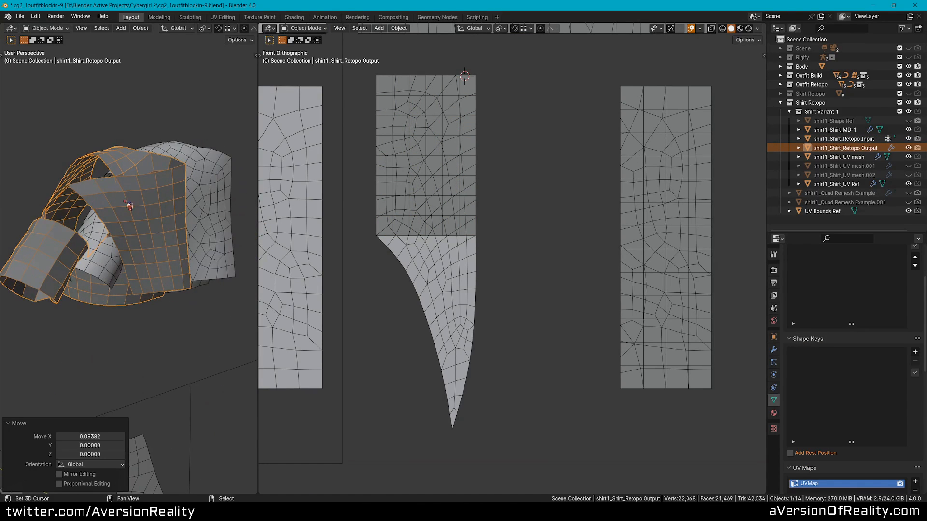
Step: In shirt1_Shirt_Retopo Input, dissolve the vertical inner edge loops of the new panel
scroll(445, 225, "up", 1)
key("Tab")
key("Tab")
right_click(418, 175)
right_click(418, 178)
key("Tab")
key("ctrl+x")
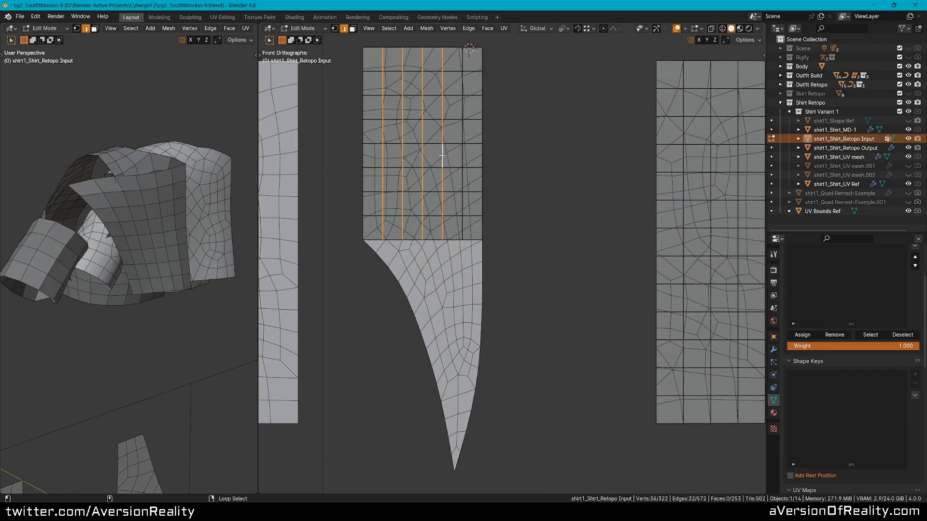
Step: Scale the panel's outer edge vertices along Z so the bottom edge slopes upward from the inner corner
mouse_move(425, 219)
middle_mouse_down()
mouse_move(447, 189)
mouse_move(443, 217)
middle_mouse_up()
right_click(500, 236)
key("g")
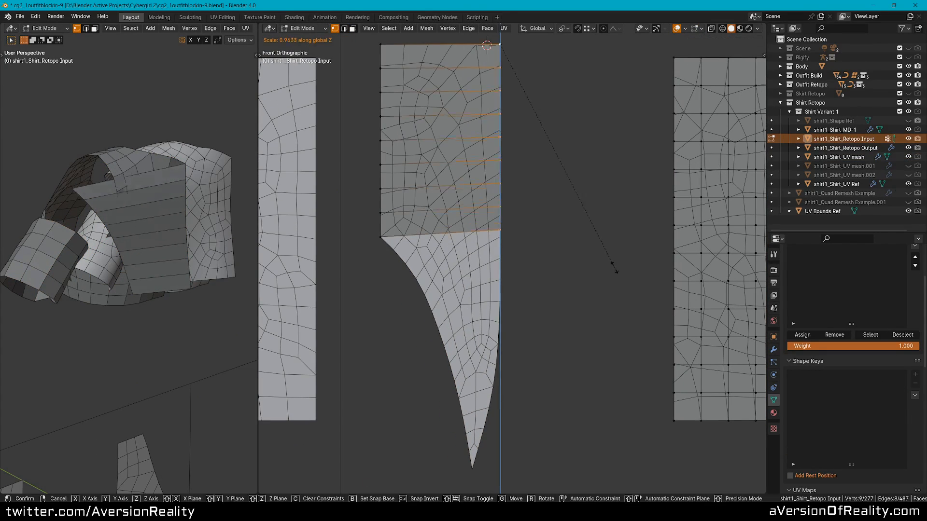
left_click(500, 181)
Step: Divide the sloped panel with 4 evenly spaced vertical loop cuts
key("ctrl+r")
scroll(468, 204, "up", 2)
scroll(468, 205, "up", 1)
left_click(468, 204)
right_click(468, 204)
Step: Snap shirt1_Shirt_Retopo Output to the 3D cursor and return to shirt1_Shirt_Retopo Input
key("Tab")
key("shift+s")
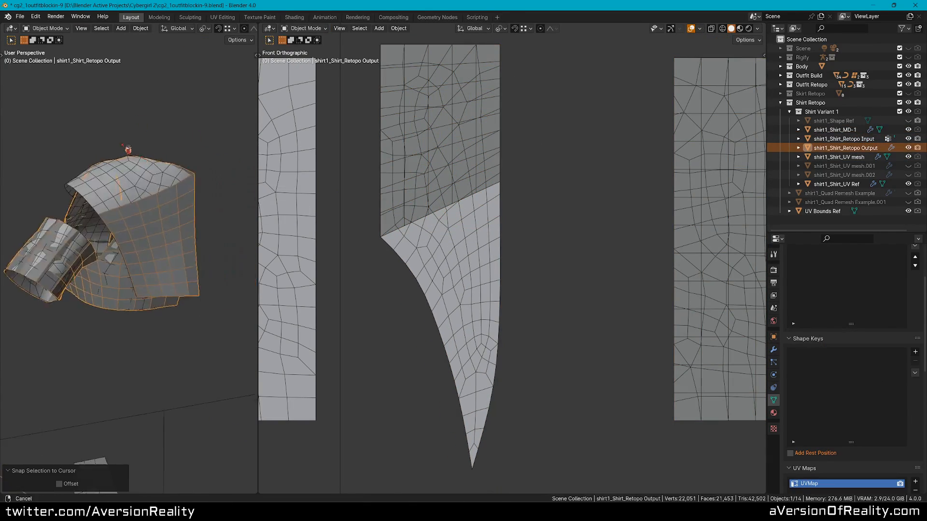
middle_click_drag(521, 234, 501, 232, "shift")
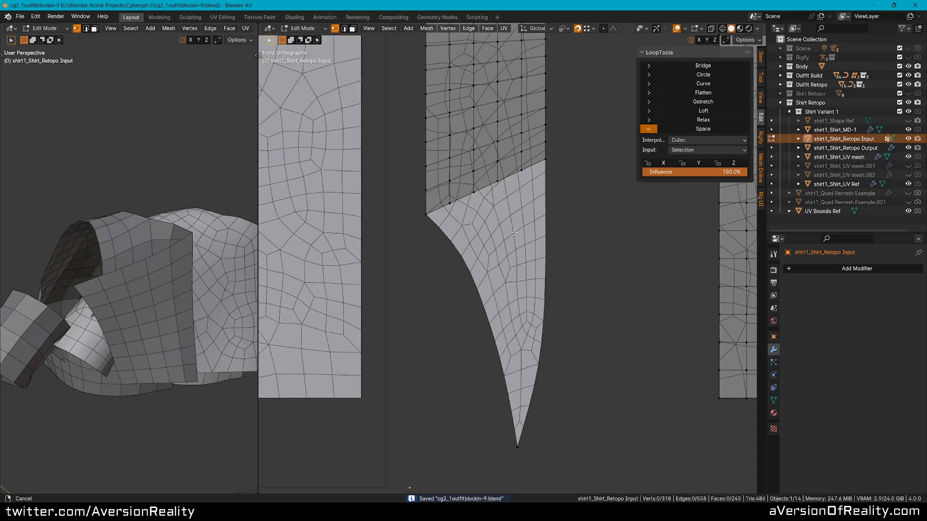
key("Tab")
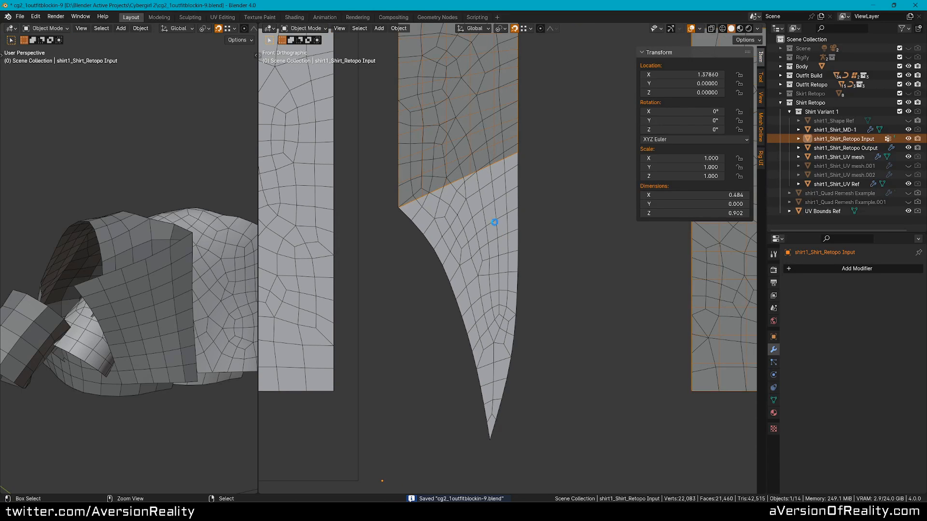
Step: Try to extrude the panel's sloped bottom edge toward the tip, scale it to 0.273, and move it onto the piece
key("Tab")
scroll(488, 210, "up", 1)
key("e")
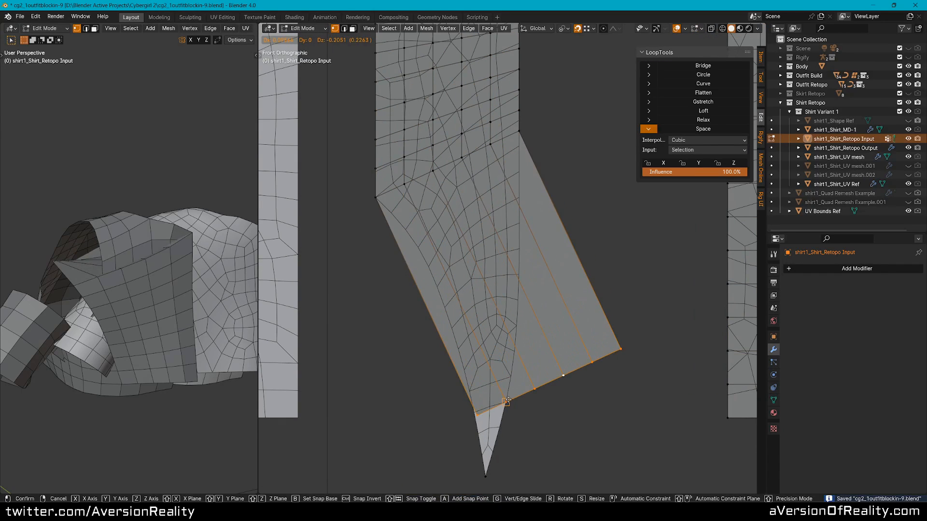
left_click(562, 379)
key("s")
left_click(582, 361)
key("g")
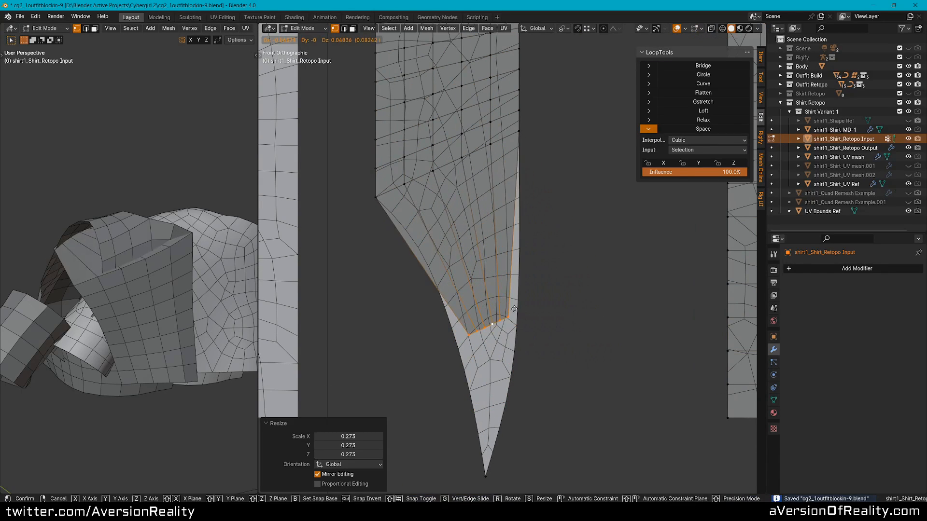
left_click(514, 303)
Step: Try to fit the extruded edge to the piece's borders by scaling, rotating and moving it, and clear the selection
key("s")
left_click(541, 288)
key("r")
left_click(544, 294)
key("g")
left_click(546, 291)
key("alt+a")
Step: Try to add 3 loop cuts across the extruded section and select a vertex on its slanted side
key("ctrl+r")
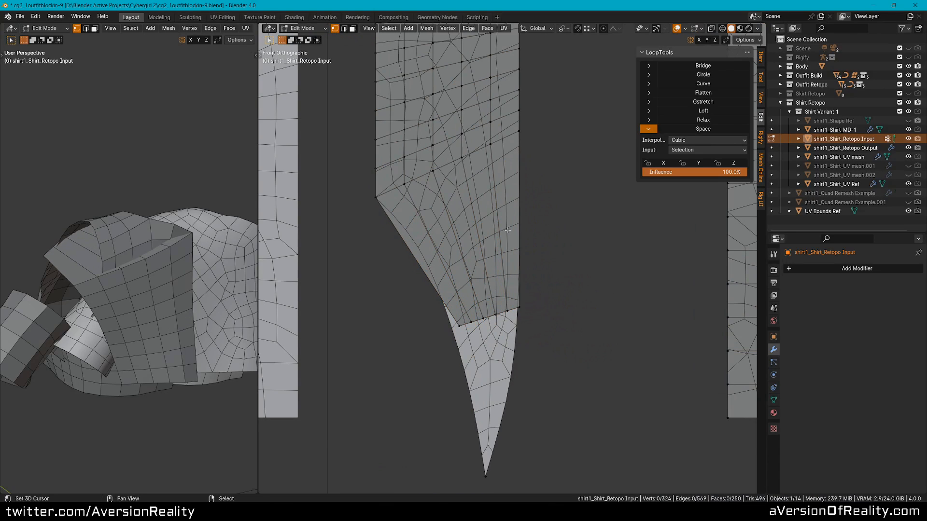
scroll(505, 229, "up", 2)
left_click(505, 230)
left_click(402, 232)
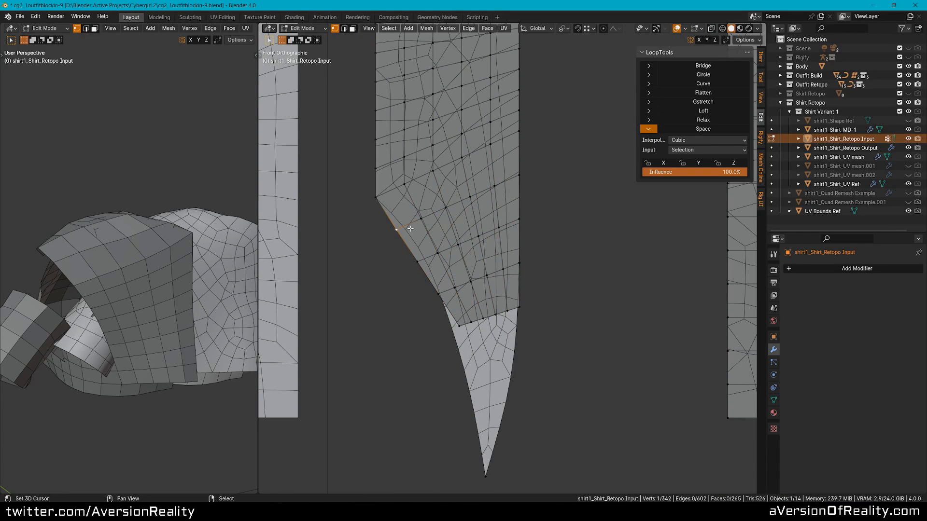
Step: Undo the loop cuts, the edge adjustments and the extrusion below the panel's sloped edge
key("ctrl+z")
key("ctrl+z")
key("ctrl+z")
key("ctrl+z")
key("ctrl+z")
key("ctrl+z")
key("ctrl+z")
key("ctrl+z")
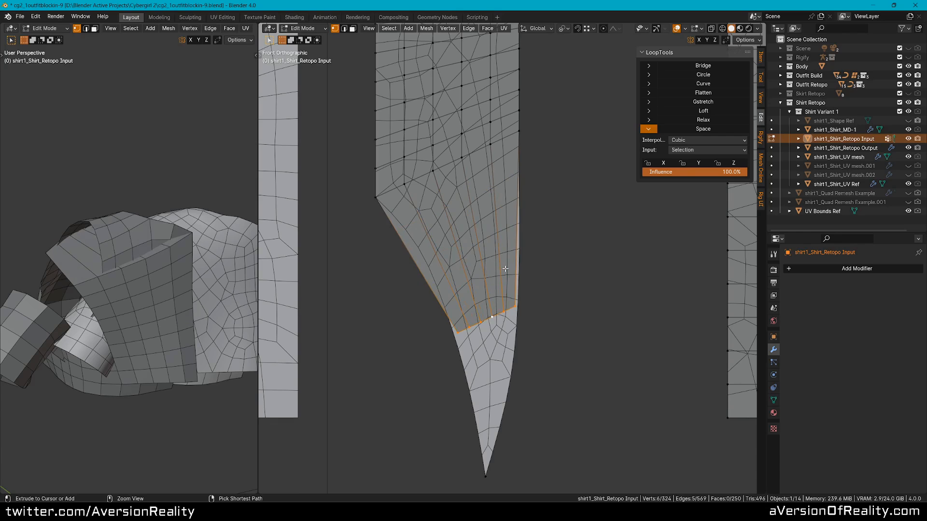
key("ctrl+z")
Step: Save the file and switch to editing shirt1_Shirt_UV mesh
middle_click_drag(484, 216, 500, 228, "shift")
key("Tab")
left_click(503, 216)
key("ctrl+s")
key("Tab")
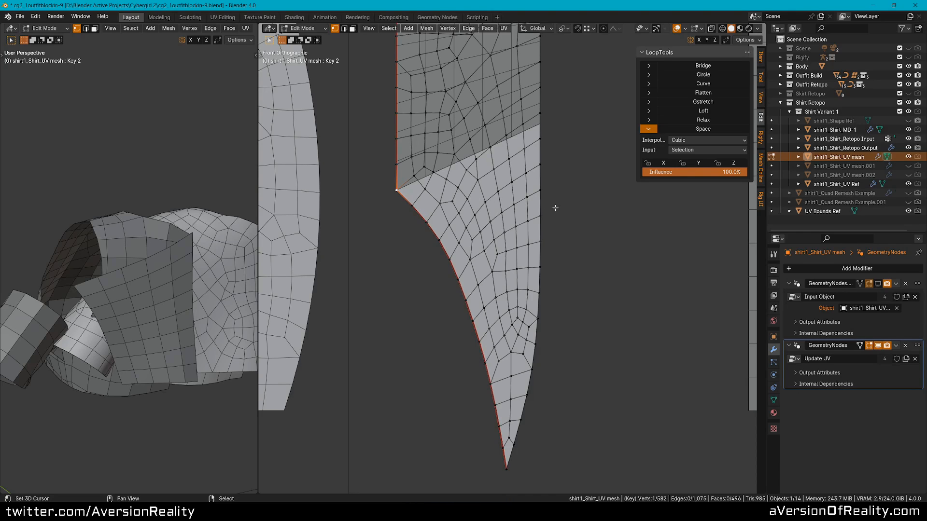
Step: Centre the piece's lower tip by scaling it along X about the 3D cursor with linear proportional editing
key("period")
key("g")
key("o")
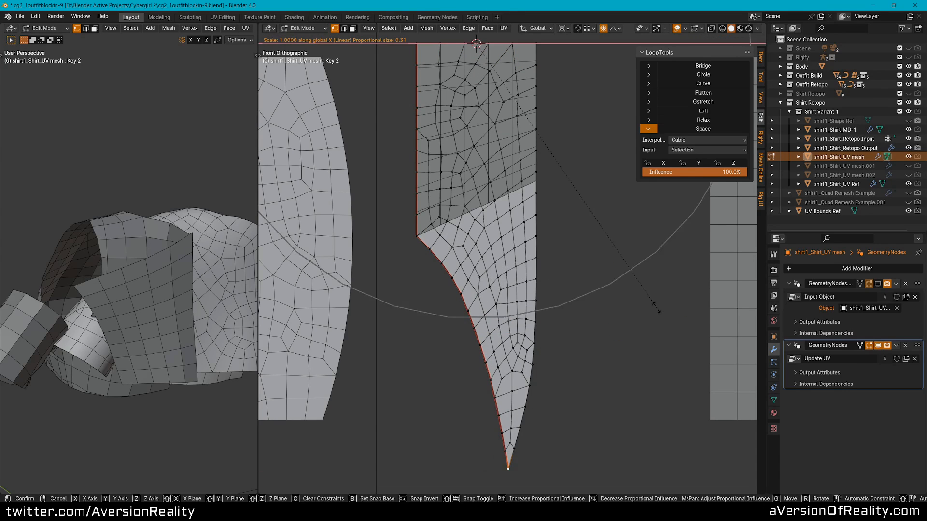
left_click(585, 209)
key("o")
left_click(560, 222)
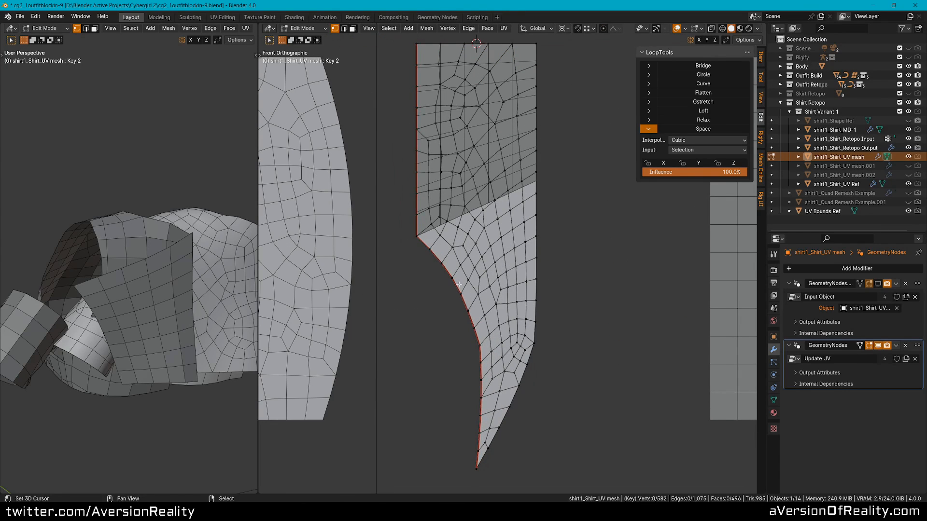
Step: Straighten the piece's long side edges into vertical lines by scaling them to 0 along X
left_click(416, 145, "alt")
key("s")
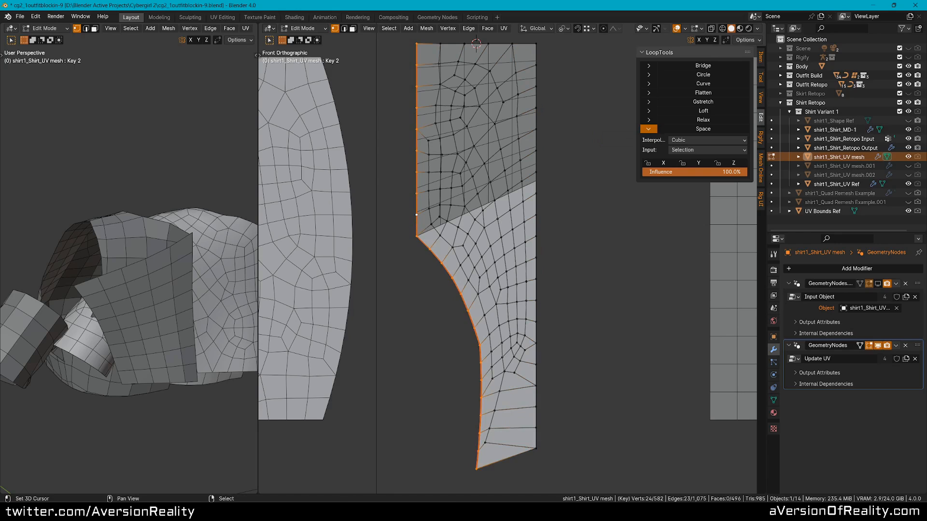
key("x")
key("0")
key("Return")
Step: Evenly space the vertices along the straightened sides and the pointed bottom edge with LoopTools Space
key("t")
left_click(476, 472, "alt")
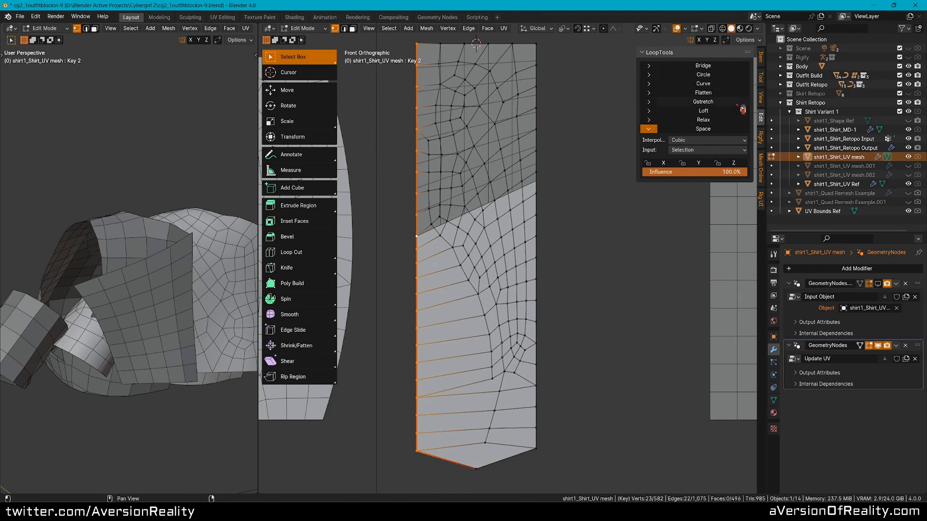
key("shift+r")
right_click(414, 450, "alt")
right_click(413, 453, "shift")
key("shift+r")
Step: Smooth the interior of the UV mesh panel with the Smooth brush in Sculpt Mode and return to Object Mode
middle_click_drag(469, 263, 528, 251, "shift")
key("ctrl+Tab")
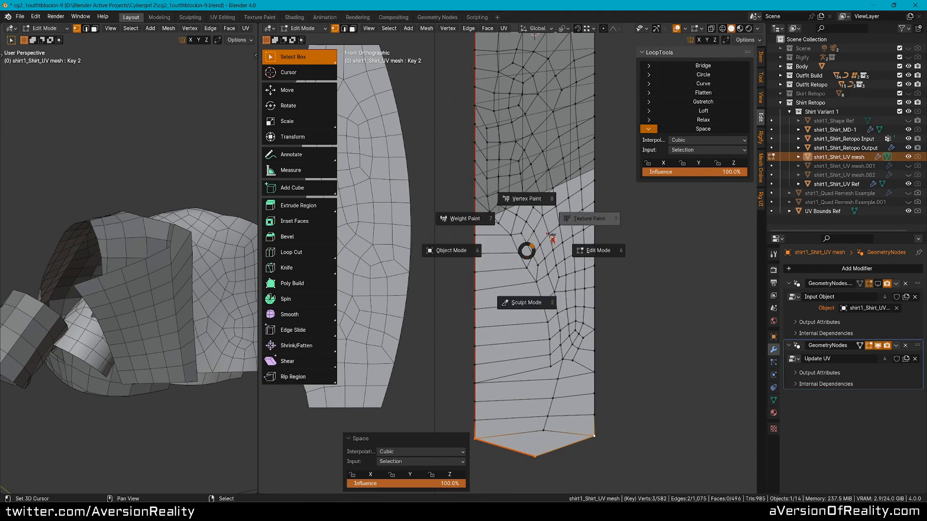
left_click(527, 303)
mouse_move(523, 242)
left_mouse_down("shift")
mouse_move(510, 225)
mouse_move(519, 300)
left_mouse_up("shift")
middle_click_drag(503, 83, 499, 114, "shift")
left_click_drag(498, 114, 516, 145)
mouse_move(551, 279)
middle_mouse_down("shift")
mouse_move(538, 201)
mouse_move(540, 271)
middle_mouse_up("shift")
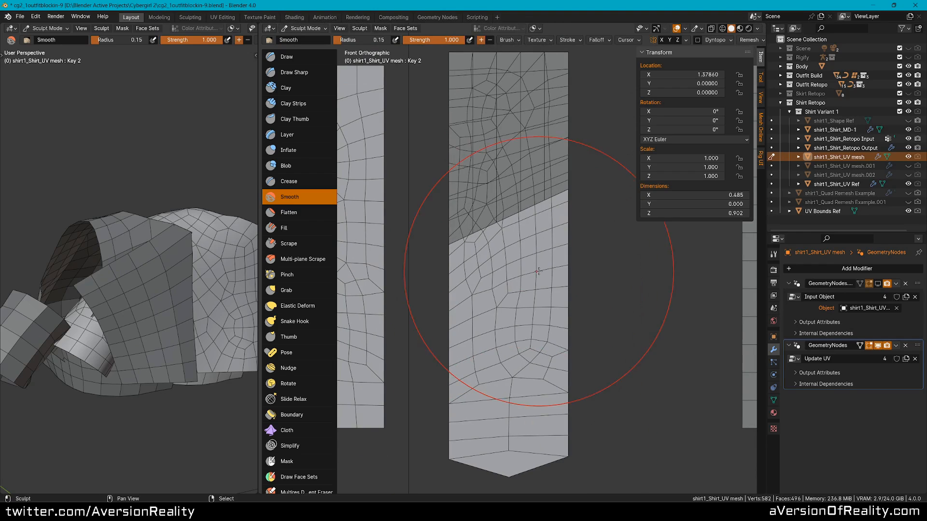
key("ctrl+Tab")
left_click(516, 219)
key("ctrl+Tab")
key("ctrl+Tab")
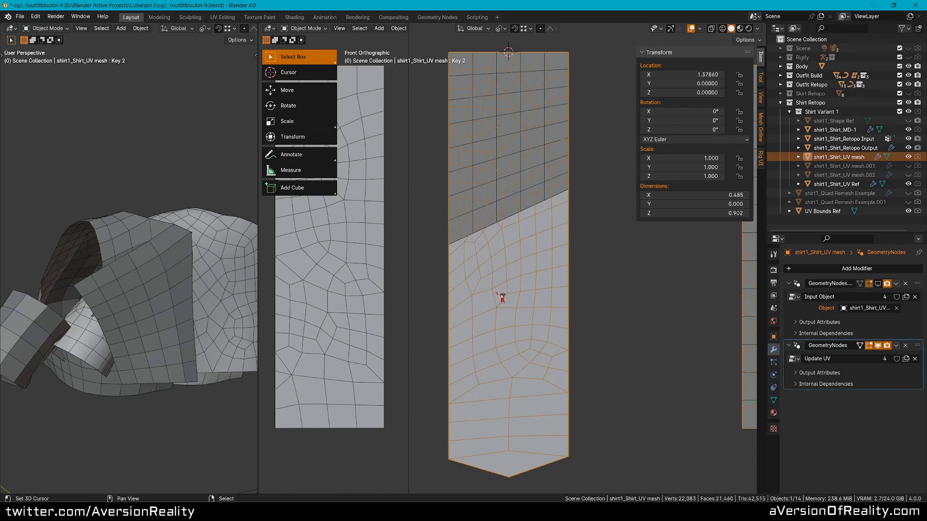
Step: Extrude the lower edge of the shirt1_Shirt_Retopo Input grid down along Z towards the panel's bottom in wireframe view
right_click(511, 219)
key("Tab")
key("e")
key("z")
left_click(513, 434)
middle_click_drag(513, 434, 522, 314, "shift")
scroll(522, 314, "up", 2)
key("shift+z")
Step: Flatten the extruded bottom edge by scaling it to 0 along Z and lower it to the panel's bottom corners
key("s")
key("z")
key("0")
key("Return")
key("g")
key("z")
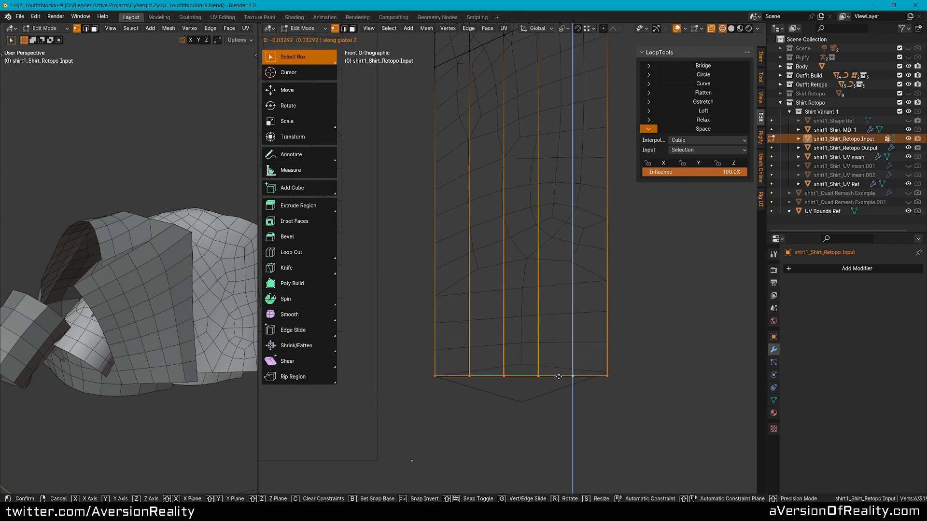
left_click(558, 377)
Step: Level the UV mesh's two lower side corners by scaling them to 0 along Z and reapply LoopTools Space
key("Tab")
right_click(565, 387)
key("Tab")
key("s")
key("z")
key("0")
key("Return")
scroll(536, 309, "down", 3)
left_click(703, 130)
key("Tab")
right_click(540, 290)
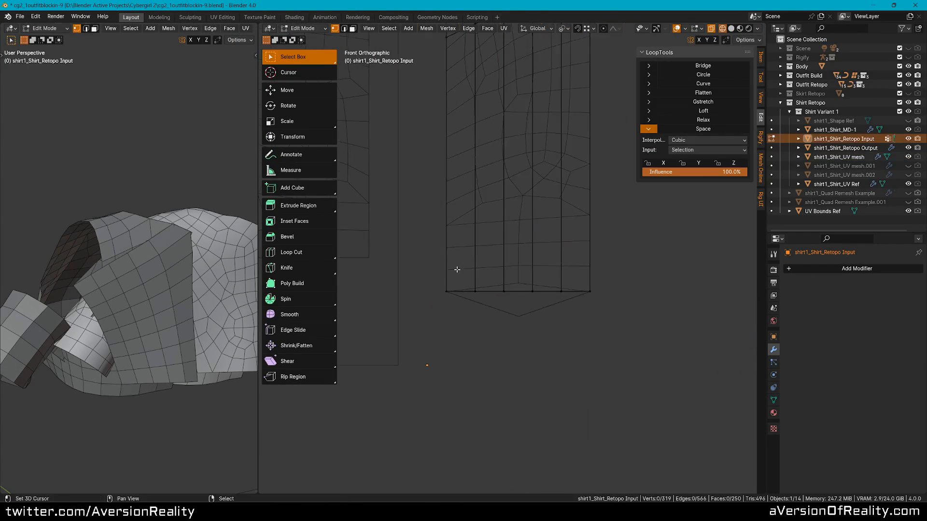
Step: Try to shift the retopo grid's bottom edge along Z
scroll(168, 256, "up", 7)
scroll(602, 265, "up", 3)
key("g")
key("z")
key("Return")
key("ctrl+z")
Step: Smooth the shirt1_Shirt_UV mesh panel again with the Smooth sculpt brush
scroll(19, 209, "down", 7)
key("Tab")
right_click(501, 251)
key("ctrl+Tab")
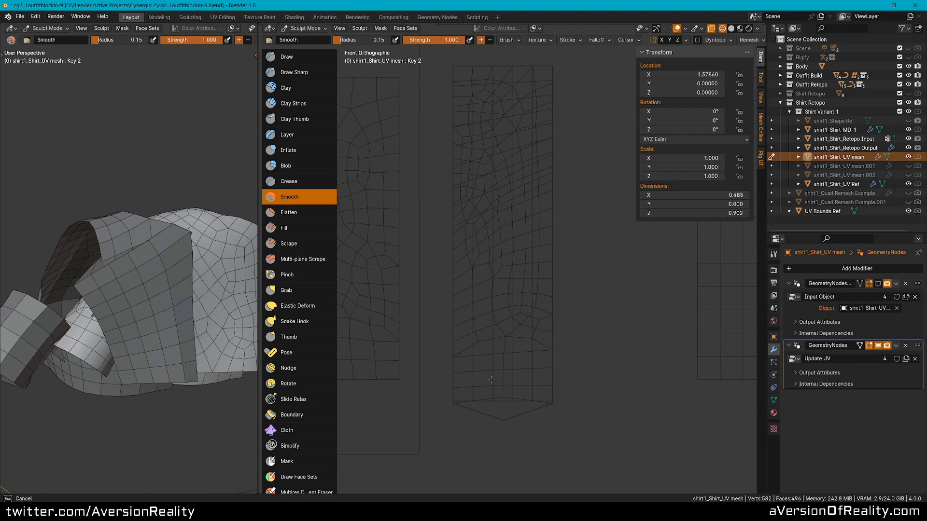
key("ctrl+Tab")
Step: Move the retopo grid's bottom edge about 0.003 down along Z, level with the UV mesh's lower corners
right_click(551, 280)
scroll(513, 385, "up", 2)
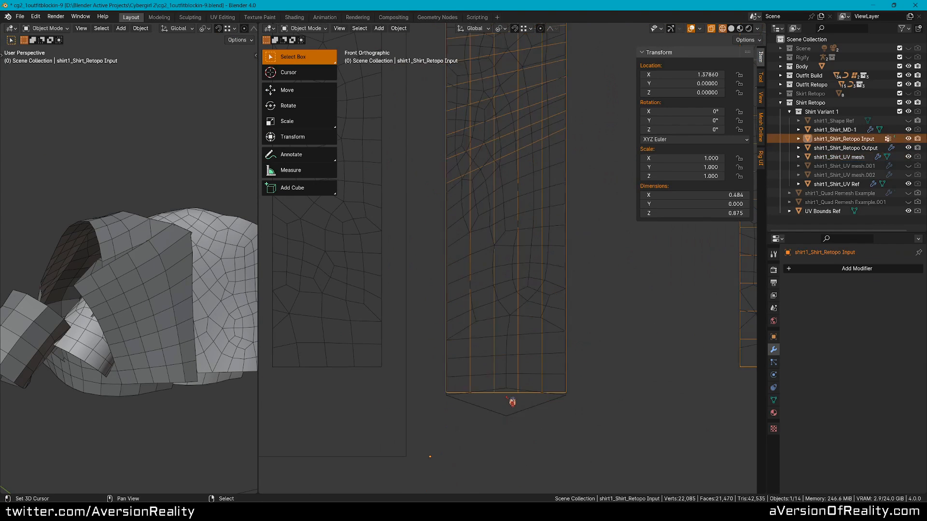
key("Tab")
scroll(545, 267, "up", 3)
key("g")
key("z")
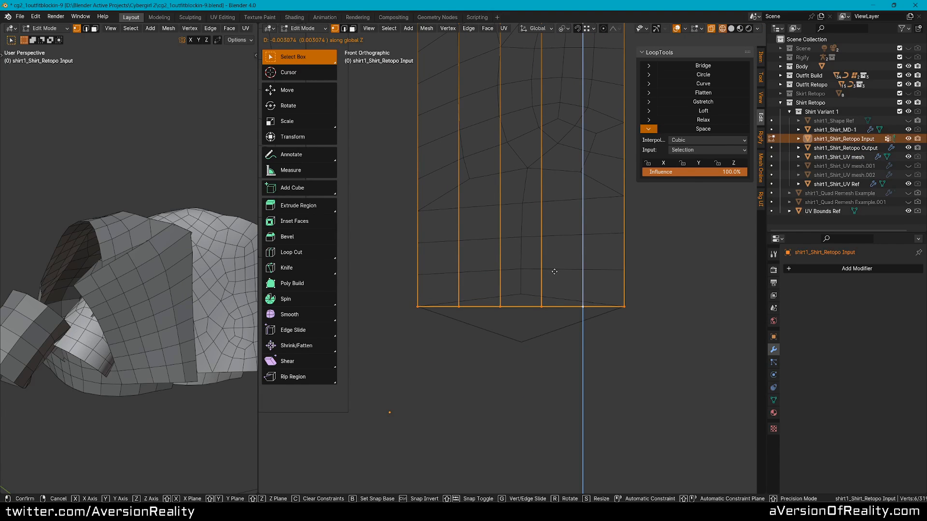
left_click(554, 272)
key("alt+a")
scroll(554, 272, "down", 2)
Step: Add eight evenly spaced loop cuts across the extended lower section of the retopo grid
middle_click_drag(249, 85, 231, 212)
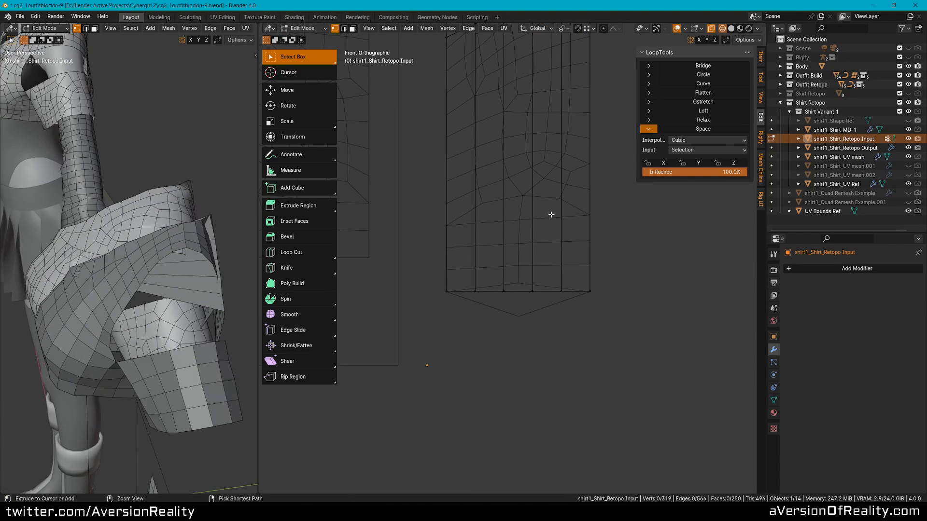
key("ctrl+r")
scroll(531, 207, "up", 7)
left_click(532, 209)
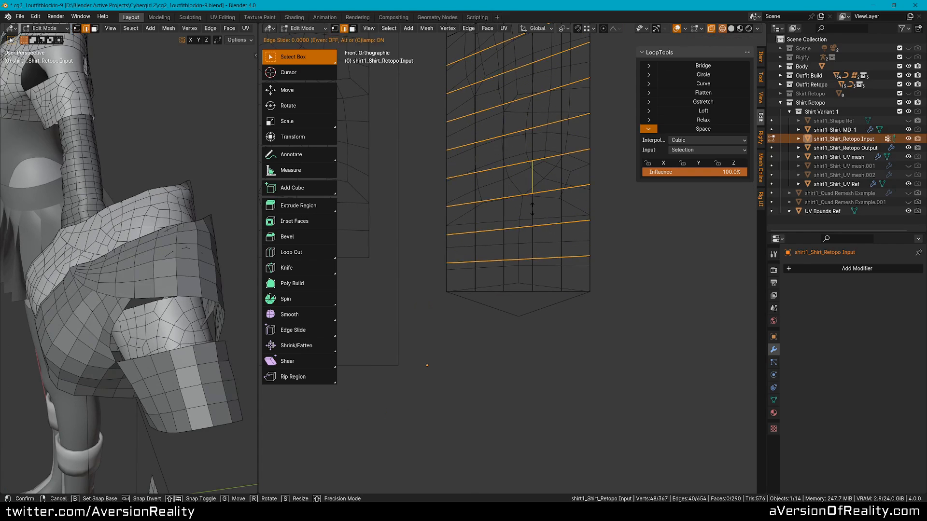
right_click(533, 209)
key("alt+a")
key("1")
Step: Extrude the retopo grid's bottom edge down along Z by about 0.026 to cover the pointed tip
middle_click_drag(145, 213, 168, 251)
scroll(159, 256, "up", 3)
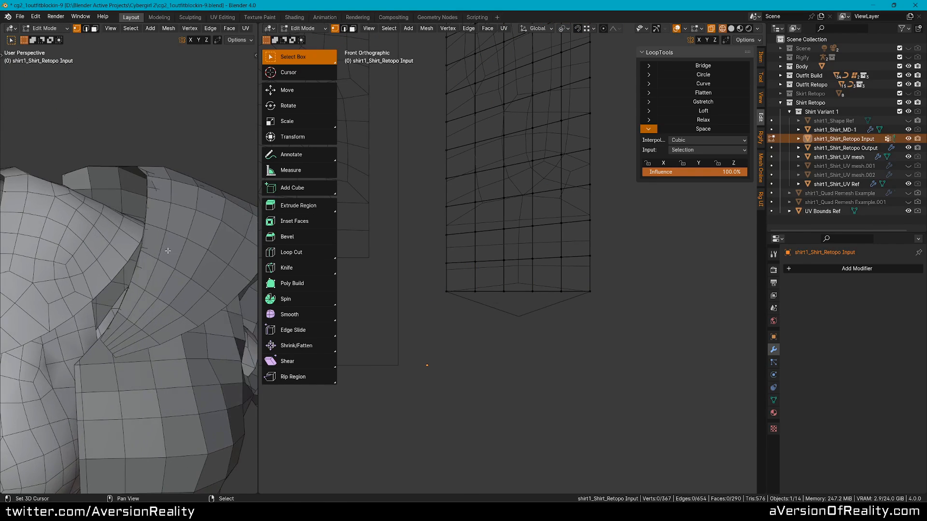
scroll(168, 251, "up", 2)
scroll(509, 309, "up", 3)
right_click(527, 319, "alt")
key("e")
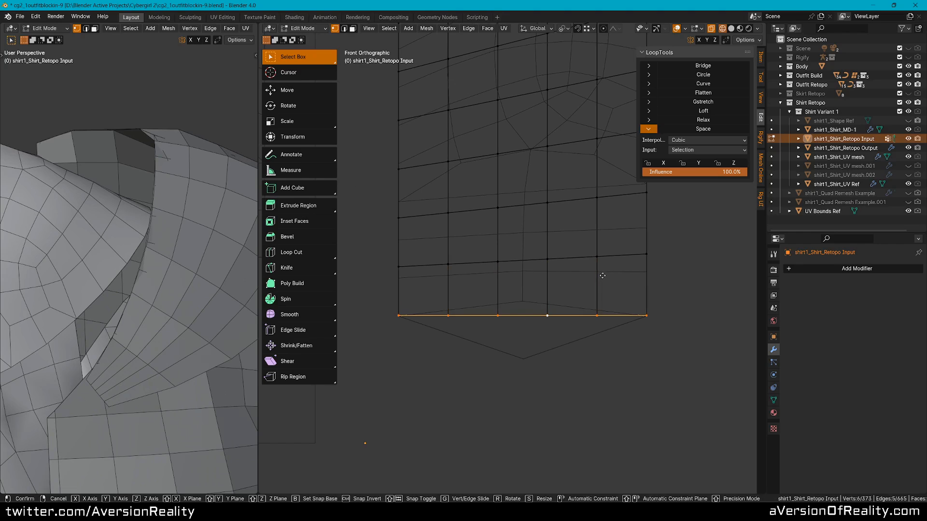
key("g")
right_click(601, 319)
key("g")
key("z")
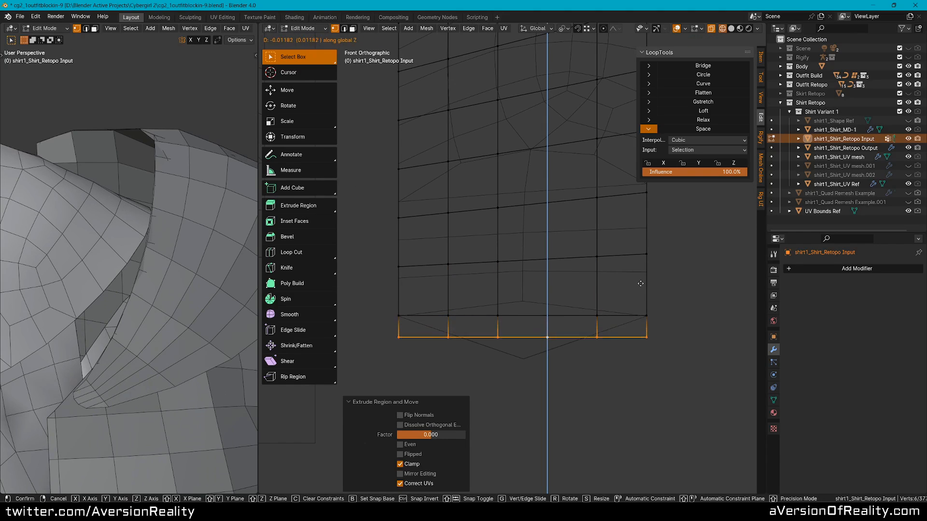
left_click(598, 321)
Step: Collapse the extruded edge to a point by scaling it to 0 along X and snap it to the UV mesh's tip
key("s")
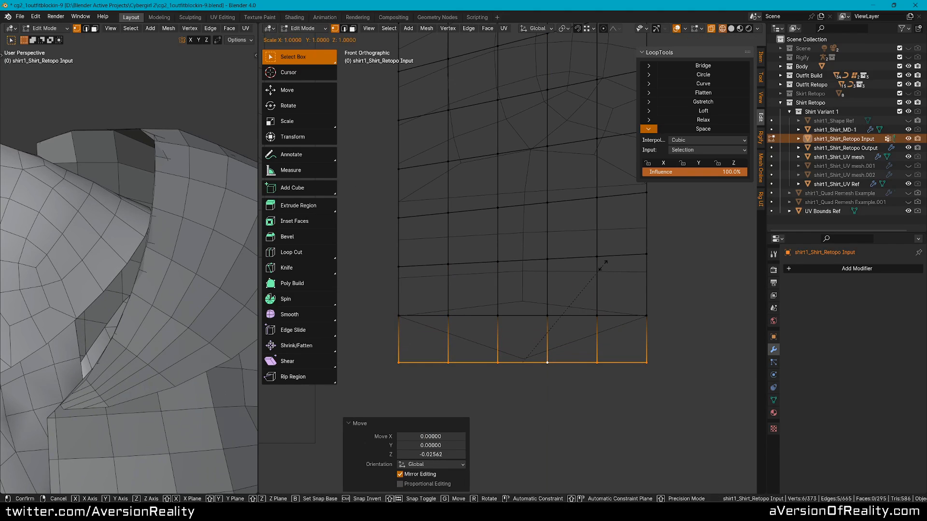
key("x")
key("0")
key("Return")
key("g")
key("z")
left_click(608, 332)
key("shift+Tab")
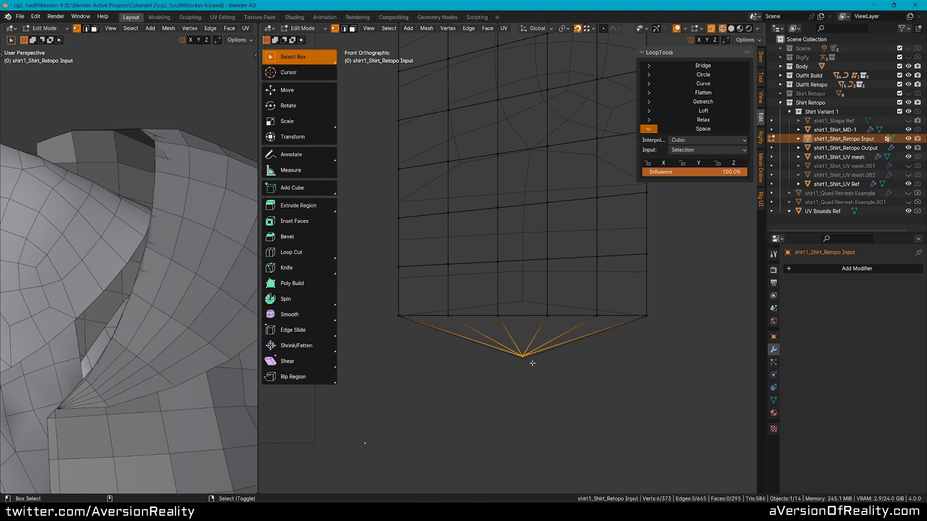
key("g")
left_click(524, 358)
key("alt+a")
Step: Select the retopo grid's collapsed tip vertices with Circle Select and hide them
scroll(199, 231, "down", 4)
middle_click_drag(199, 232, 164, 285)
scroll(546, 311, "down", 5)
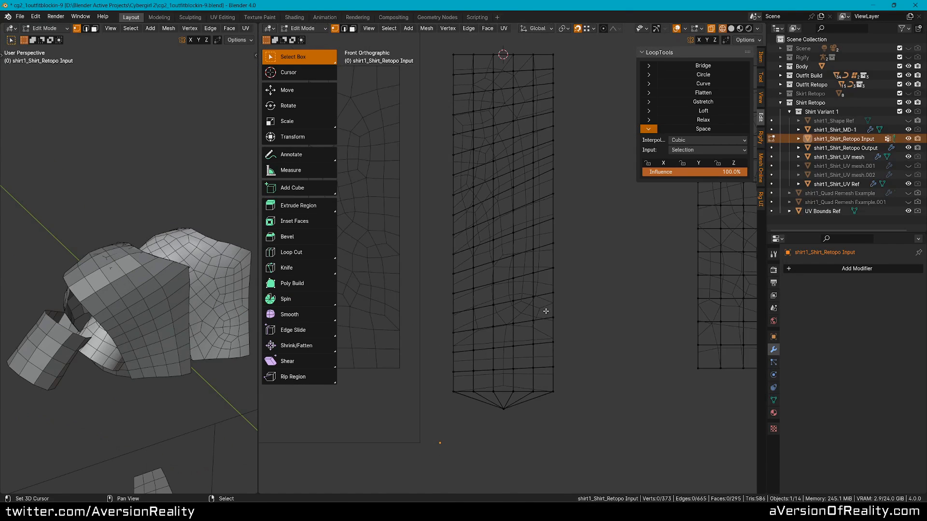
left_click(553, 256, "alt")
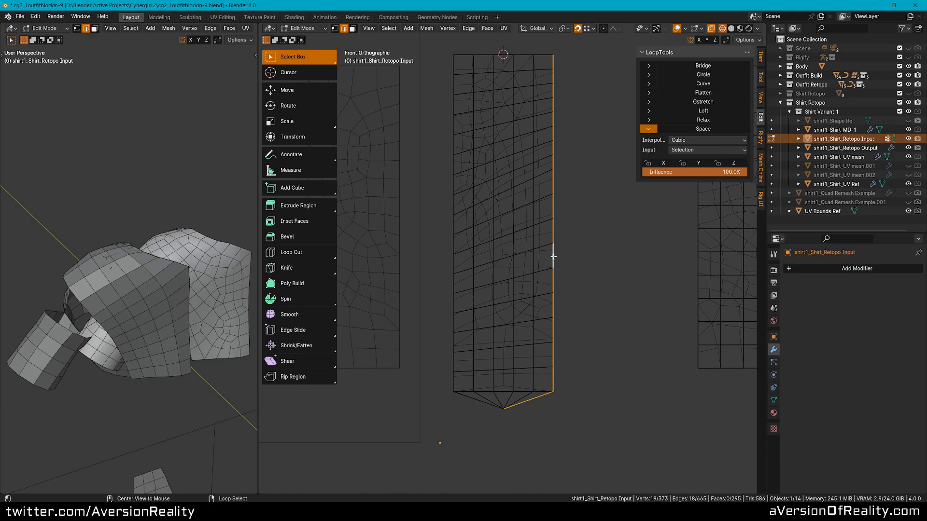
key("1")
right_click(507, 420)
key("c")
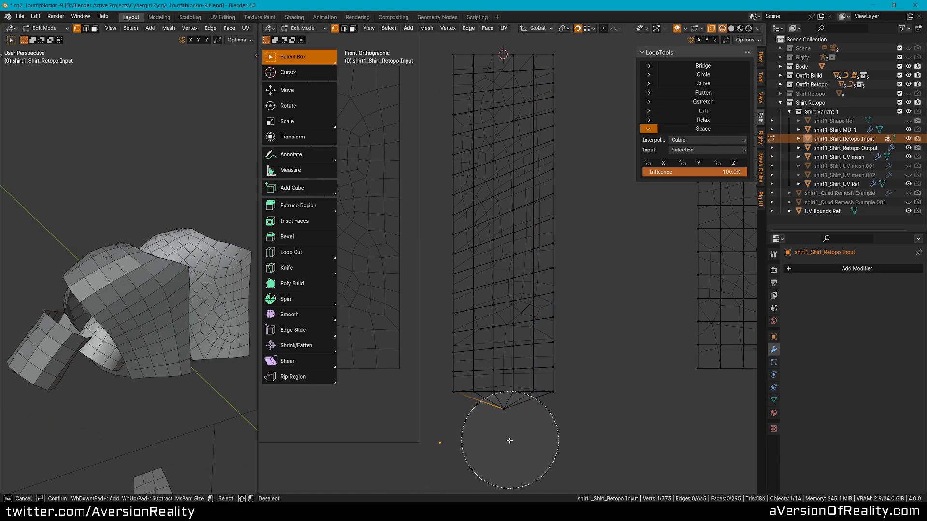
left_click(509, 441)
right_click(508, 446)
key("h")
Step: Set the LoopTools Space input to Parallel (all) and try spacing the retopo grid's lengthwise loops with it
right_click(557, 354, "alt")
key("2")
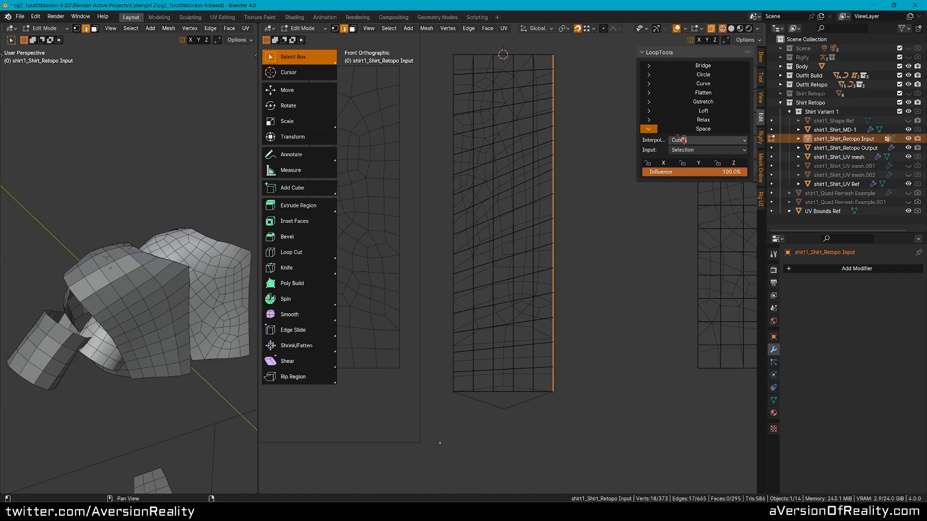
left_click(699, 150)
left_click(709, 161)
left_click(712, 132)
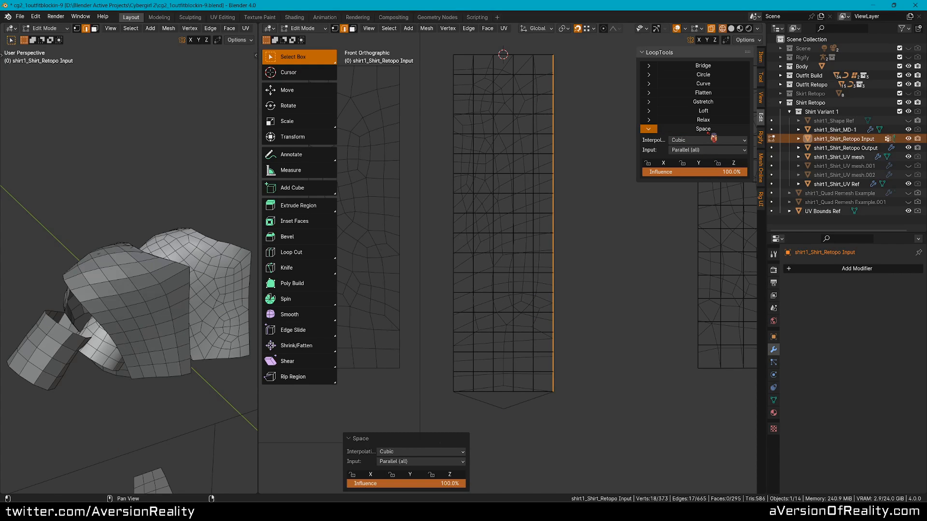
middle_click_drag(145, 251, 150, 222)
scroll(215, 224, "up", 3)
key("ctrl+z")
middle_click_drag(205, 212, 246, 212)
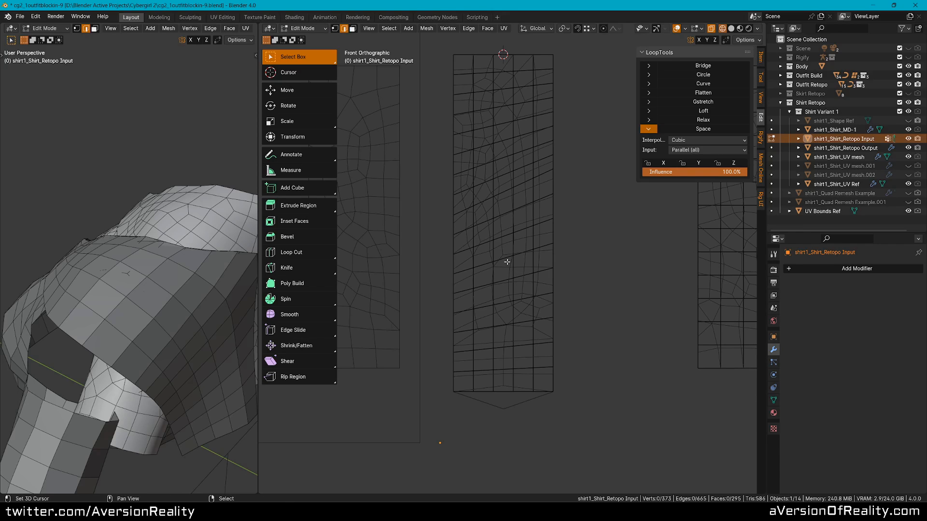
Step: Dissolve the crosswise edge loops in the retopo grid's upper part and replace them with five evenly spaced loop cuts
left_click(502, 217, "alt")
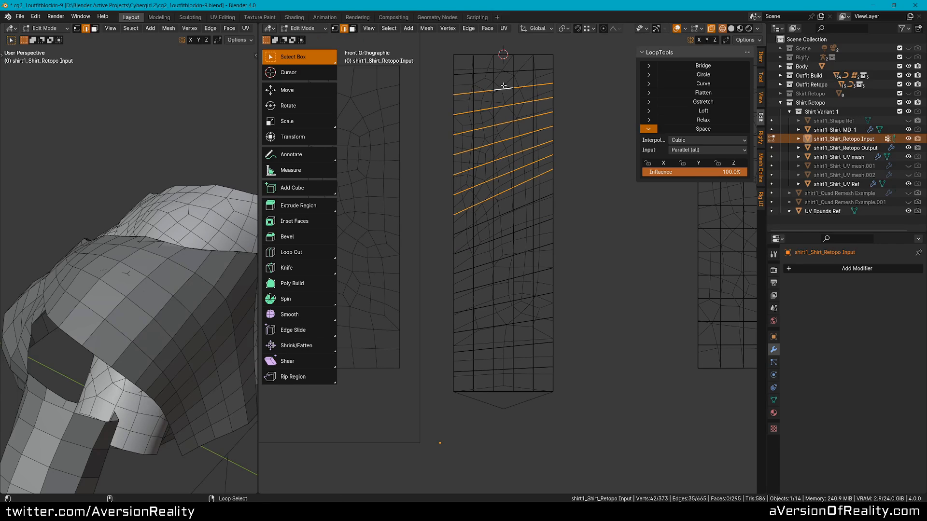
key("x")
left_click(524, 160)
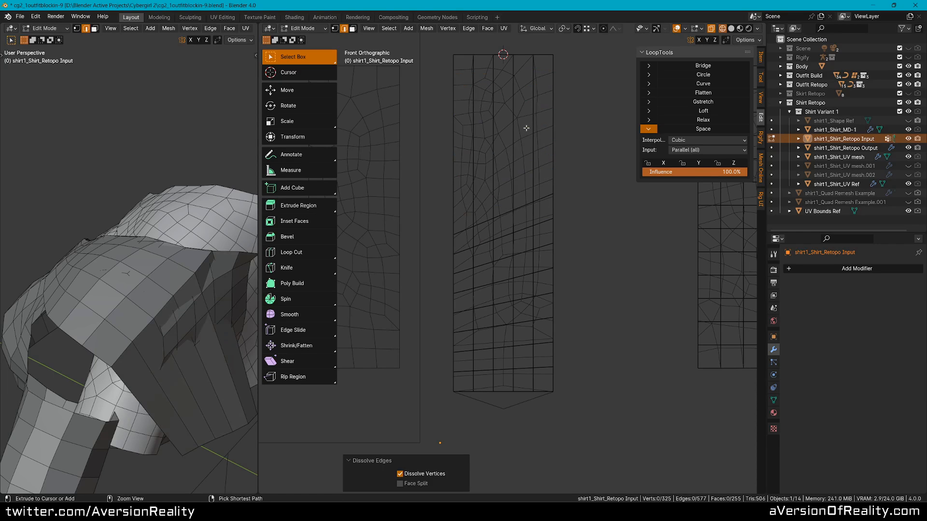
key("ctrl+r")
scroll(525, 130, "up", 1)
left_click(526, 129)
right_click(525, 129)
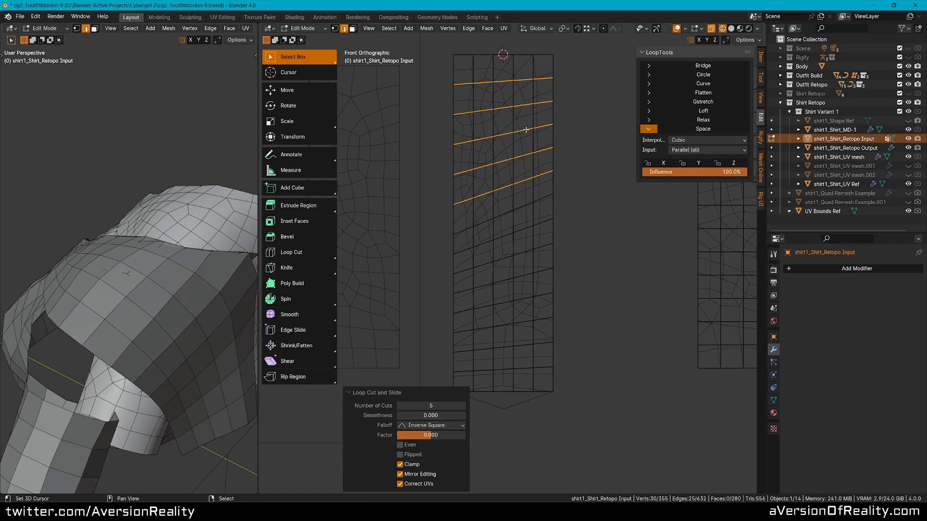
key("alt+a")
Step: Hide the front view's sidebar and toolbar and widen the perspective viewport to see the shirt better
middle_click_drag(205, 218, 155, 178)
middle_click_drag(182, 269, 137, 205)
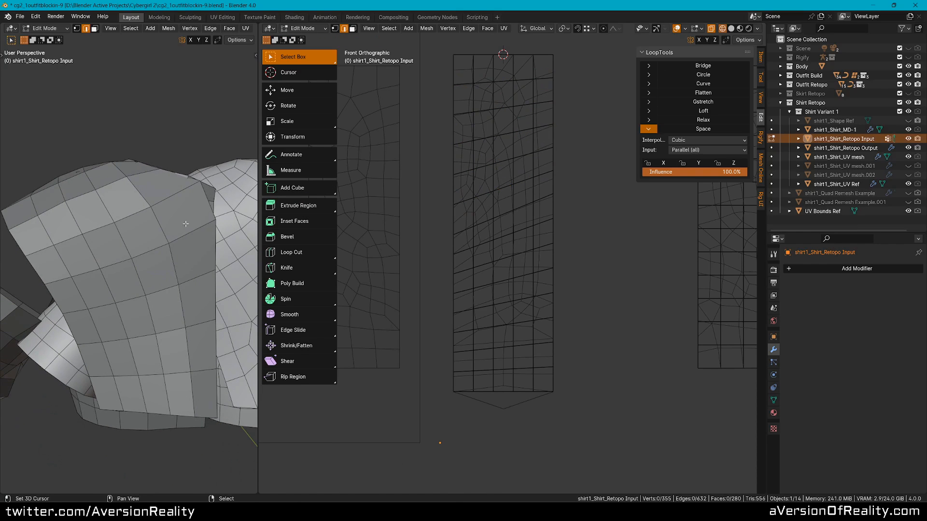
middle_click_drag(165, 282, 155, 234)
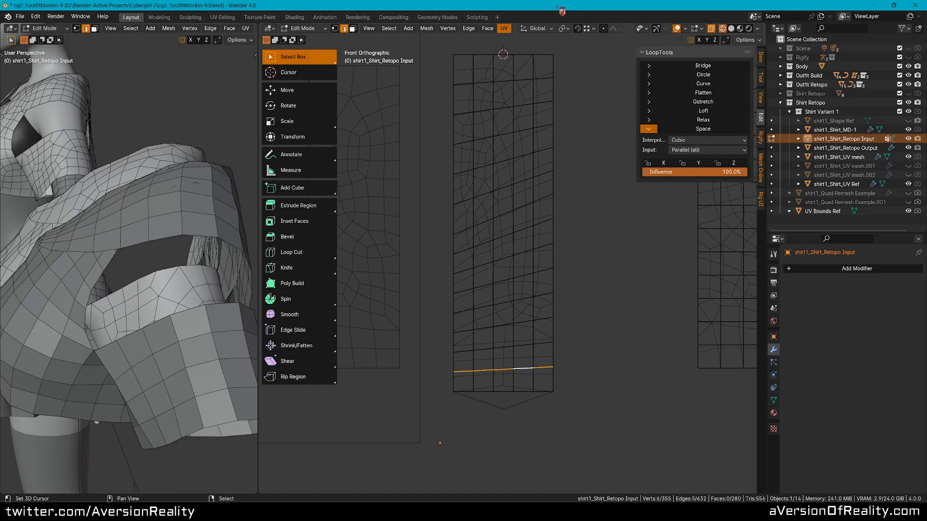
key("n")
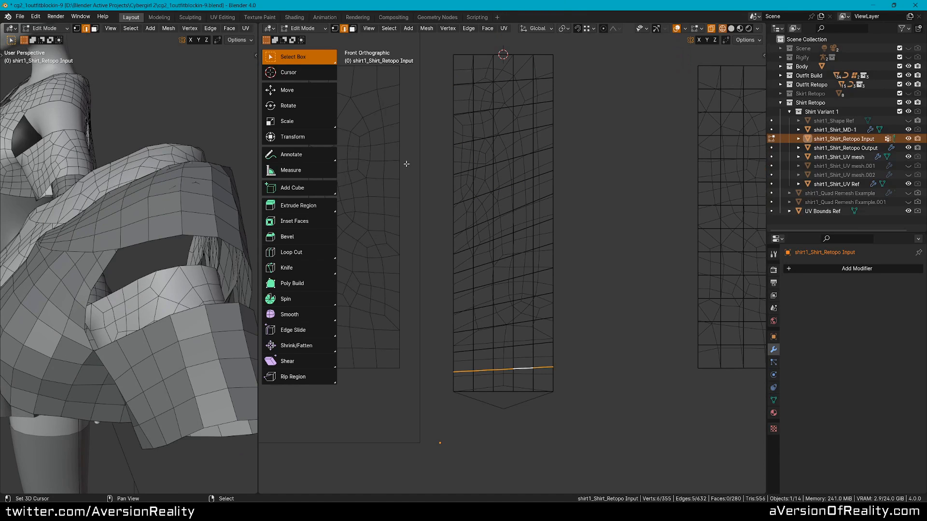
key("t")
left_click_drag(258, 152, 305, 152)
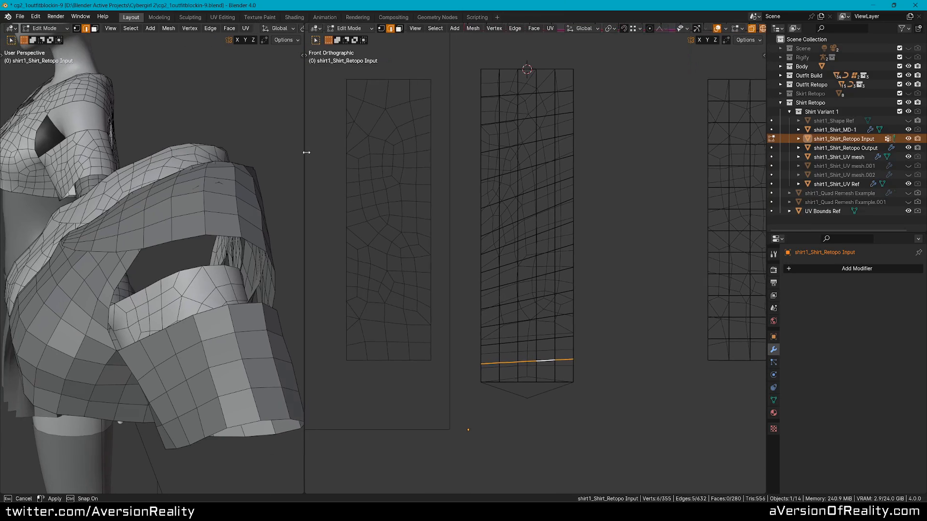
middle_click_drag(160, 202, 253, 244)
Step: Select shirt1_Shirt_Retopo Output to inspect its edge flow on the shirt, and return to editing the retopo input grid
key("alt+a")
key("Tab")
left_click(219, 207)
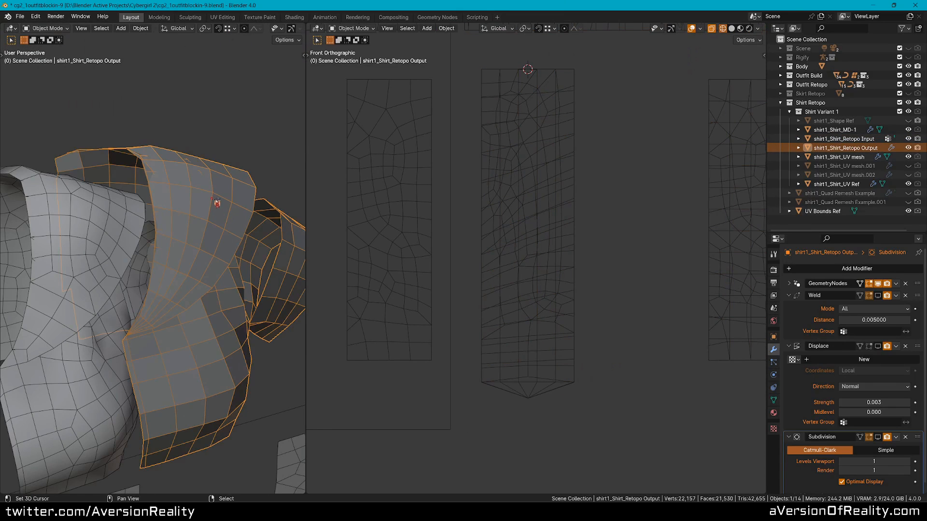
middle_click_drag(227, 207, 246, 231)
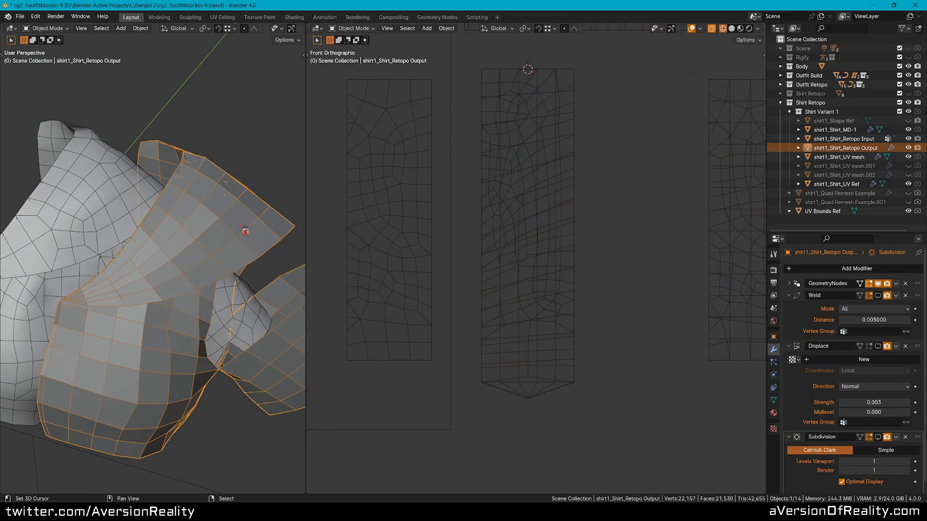
left_click(504, 317)
key("Tab")
middle_click_drag(556, 171, 545, 188, "shift")
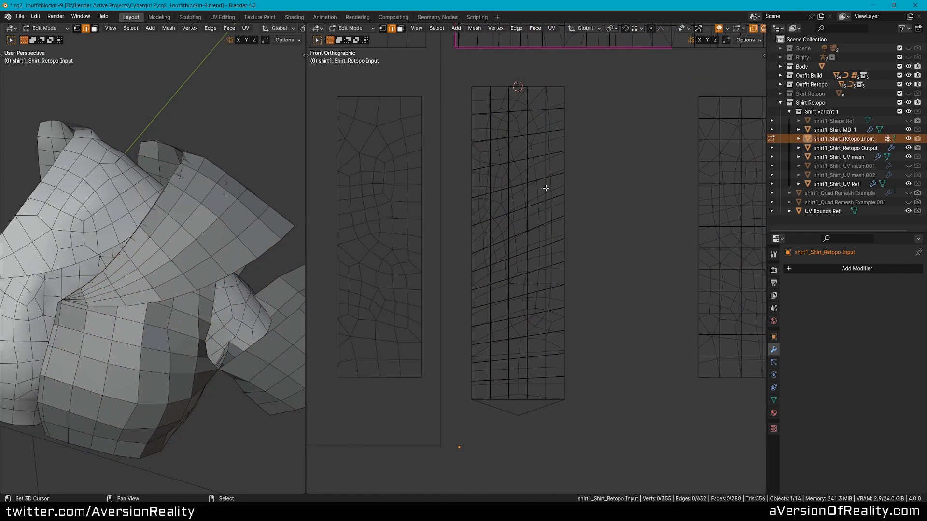
Step: Evenly space the retopo grid's lengthwise loops with LoopTools Space using Parallel (all) and collapse the LoopTools options
middle_click_drag(234, 169, 214, 198)
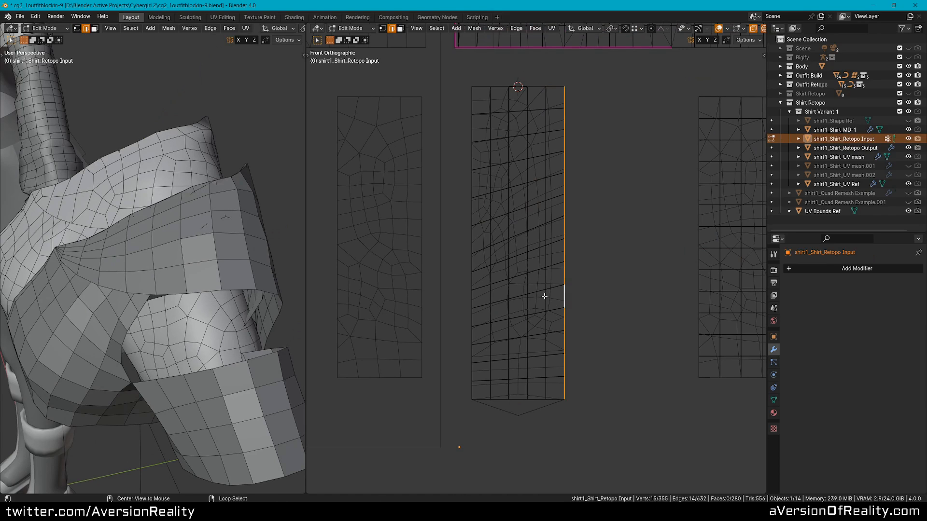
key("n")
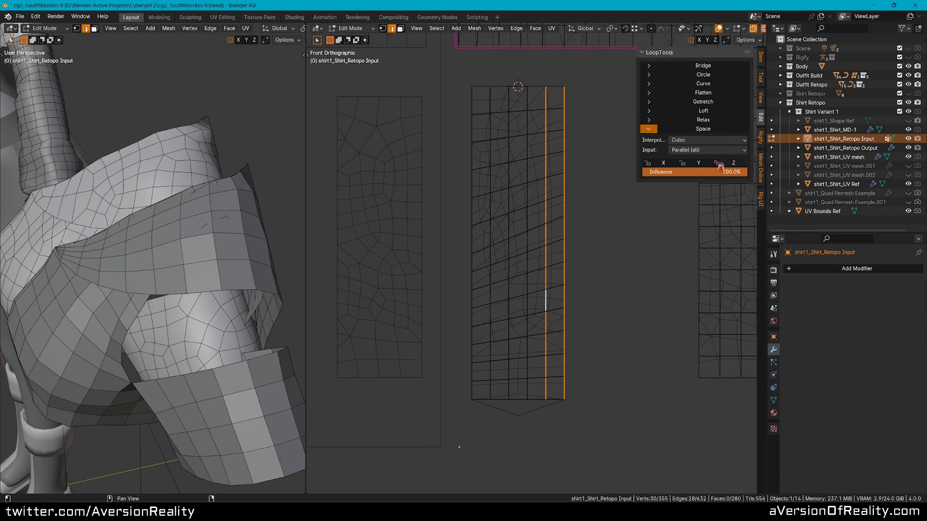
left_click(715, 133)
left_click(659, 52)
middle_click_drag(203, 193, 235, 212)
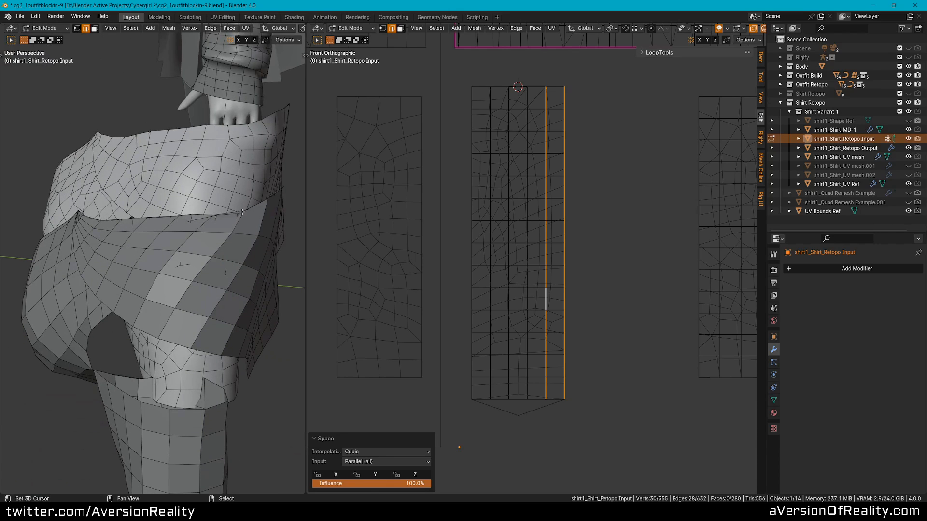
key("Tab")
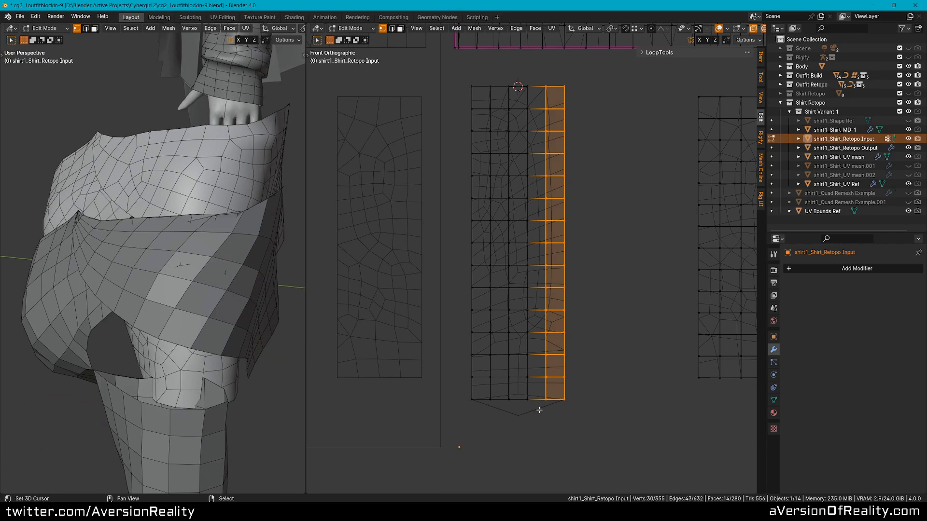
Step: Close the retopo grid's lower end with faces meeting at the pointed tip, and start editing shirt1_Shirt_UV mesh with the panel's right edge selected
left_click(540, 410)
left_click(552, 414)
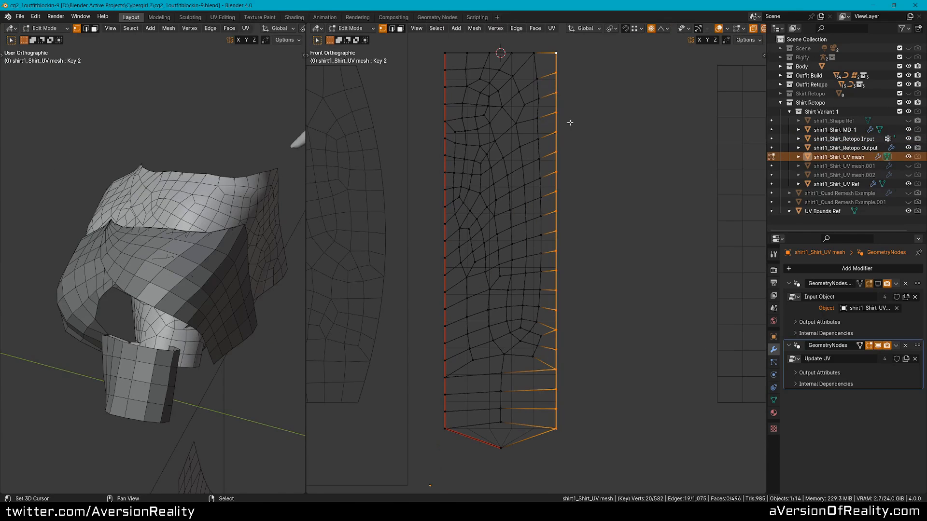
key("s")
key("z")
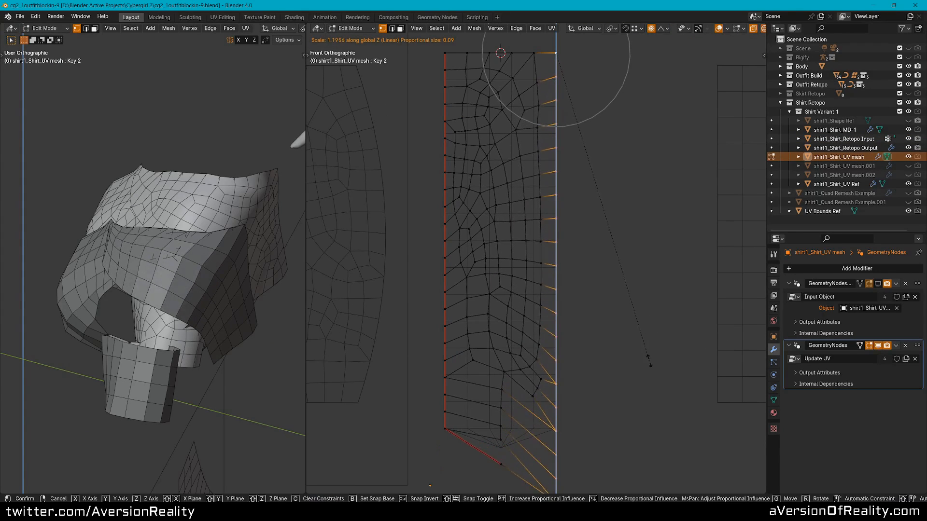
right_click(639, 331)
middle_click_drag(110, 276, 87, 237)
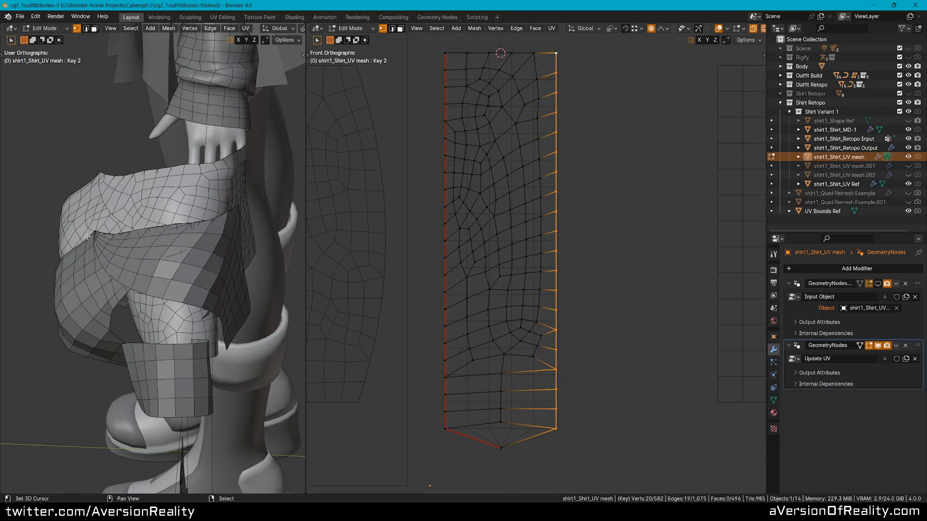
Step: Try to scale the upper part of the UV panel's right edge by 1.181 along Z with linear proportional editing, and undo it
key("c")
middle_click_drag(555, 408, 560, 372)
middle_click_drag(555, 414, 555, 331)
right_click(555, 331)
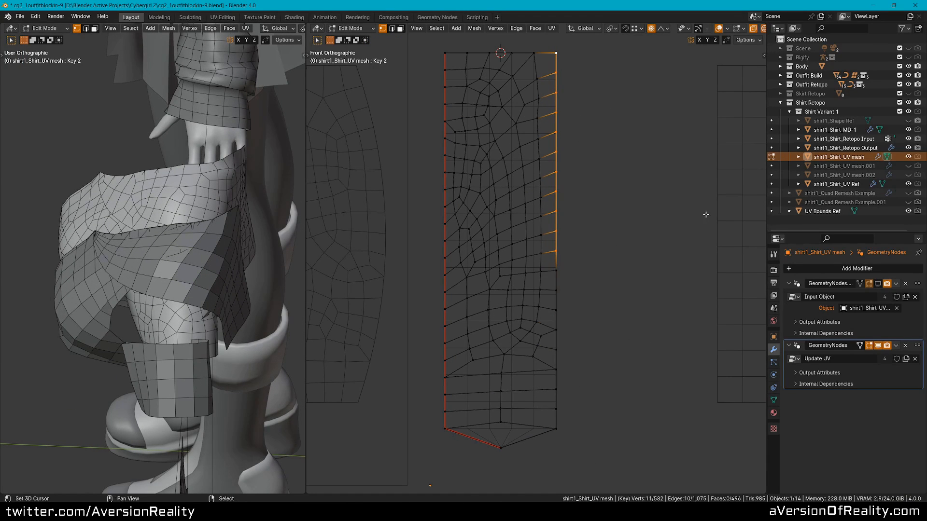
key("s")
key("z")
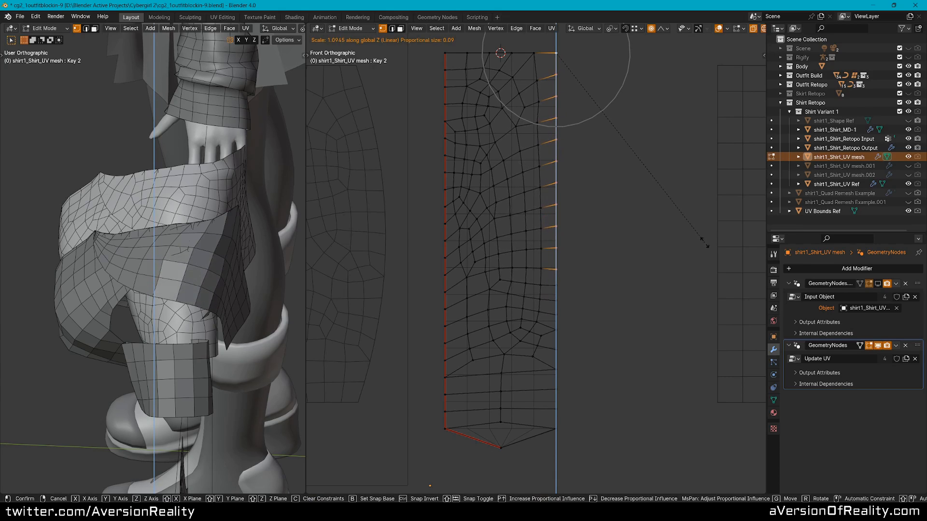
scroll(704, 242, "down", 2)
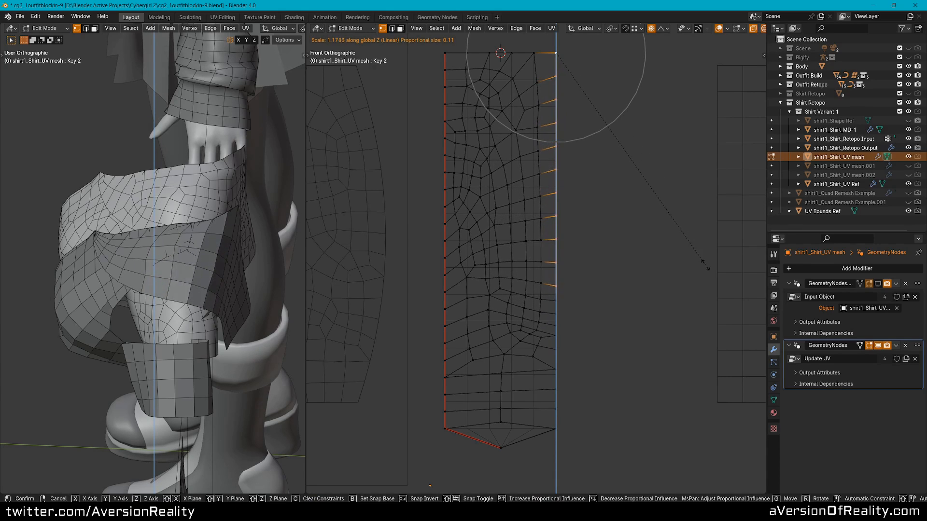
left_click(705, 261)
middle_click_drag(271, 241, 232, 290)
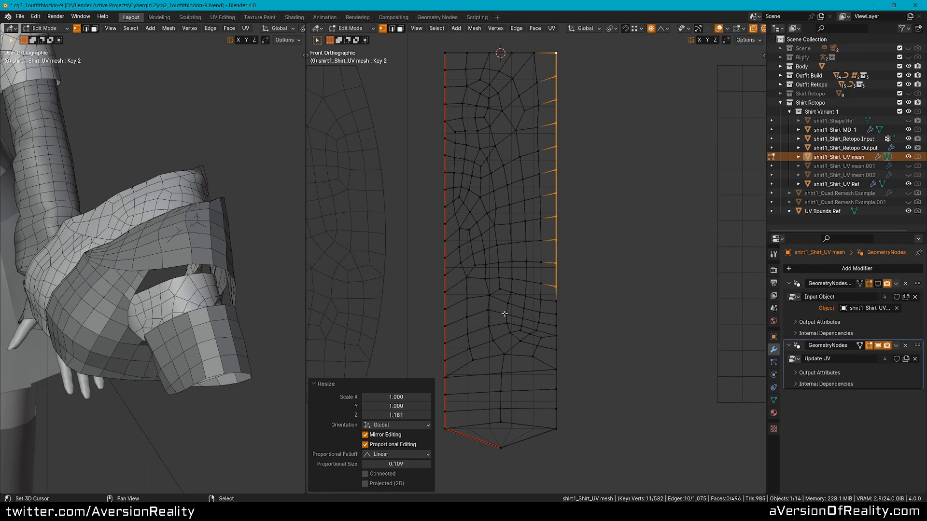
key("ctrl+z")
key("ctrl+z")
Step: Set up the Grab brush in Sculpt Mode with Mesh Boundary auto-masking off and the symmetry lock on X and Y instead of Z
key("ctrl+Tab")
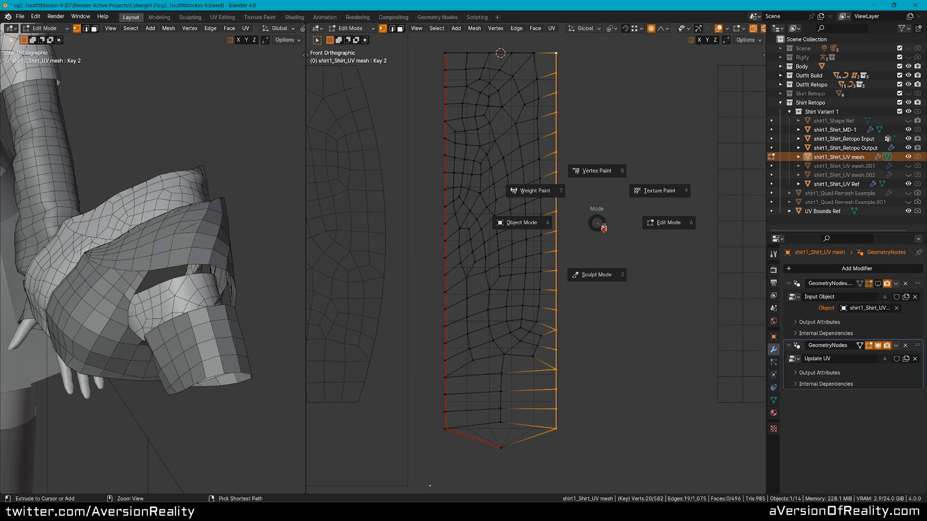
left_click(592, 272)
key("t")
key("n")
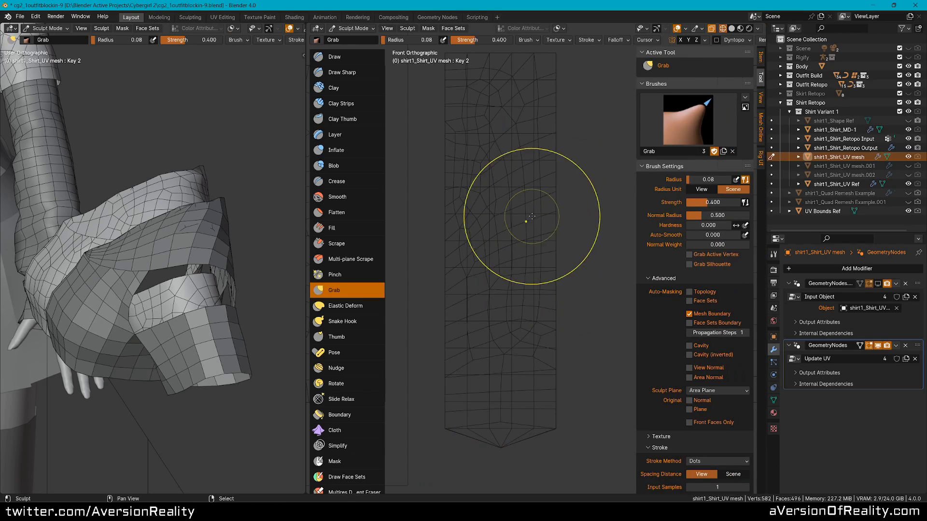
scroll(654, 317, "down", 8)
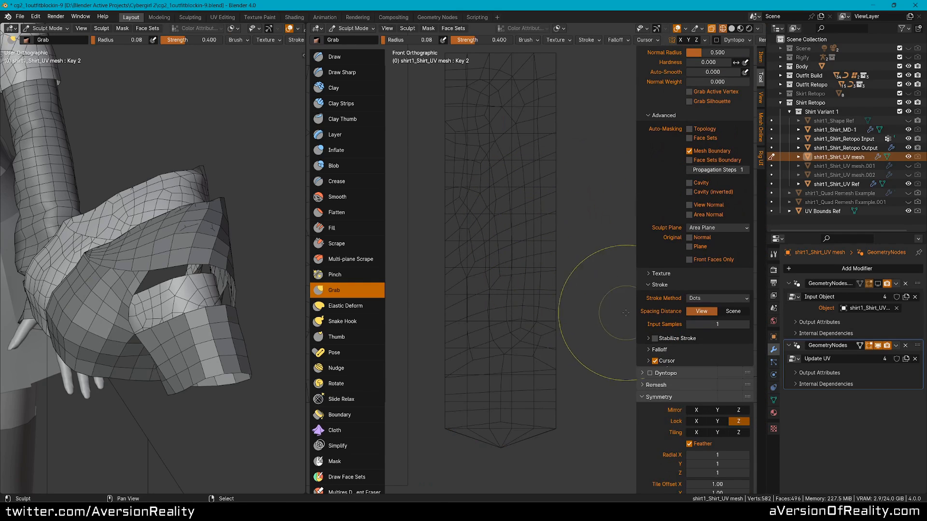
left_click(715, 151)
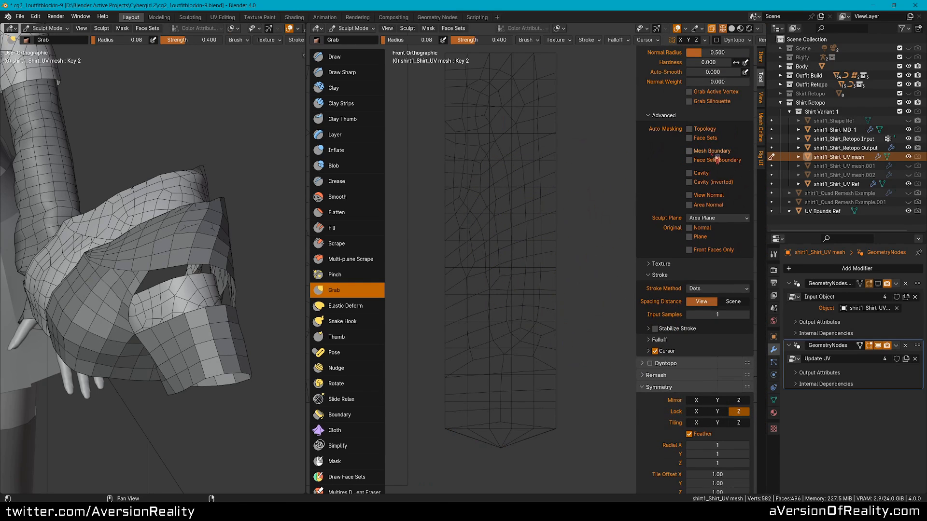
left_click(738, 411)
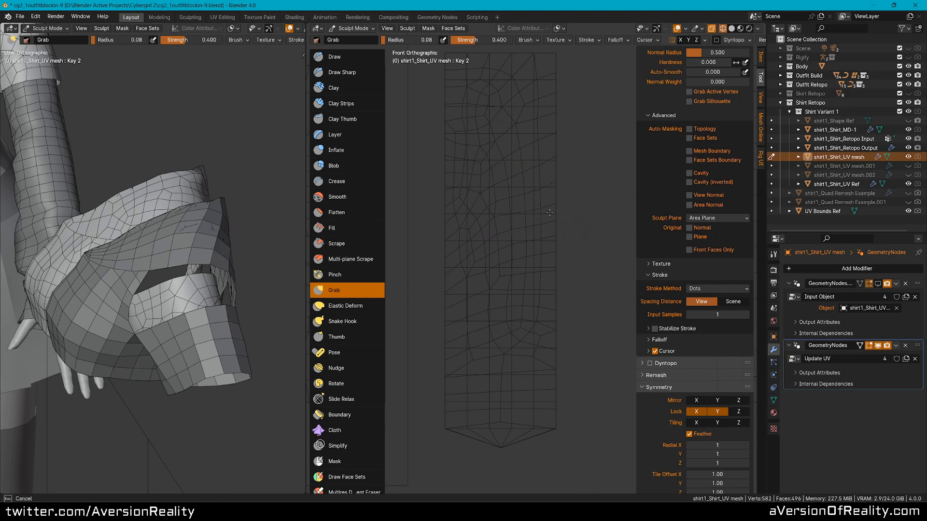
middle_click_drag(225, 265, 217, 220)
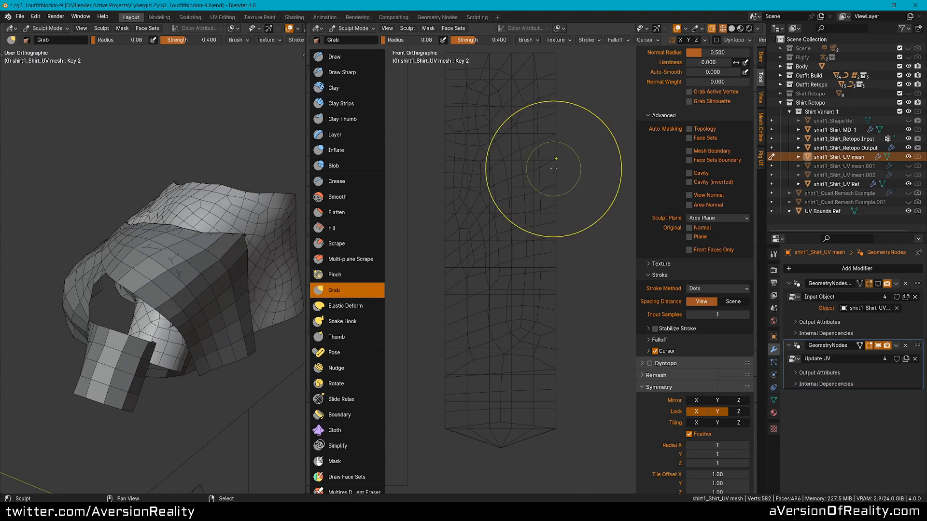
Step: Shift the vertices along the UV panel's right edge lengthwise with the Grab brush, using radii of 0.12 and 0.08
key("f")
left_click(581, 268)
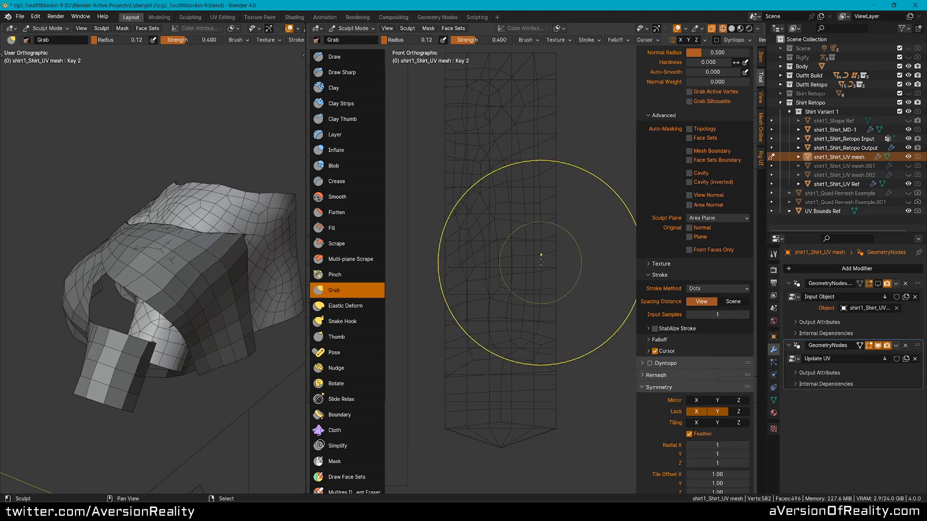
key("f")
left_click(535, 313)
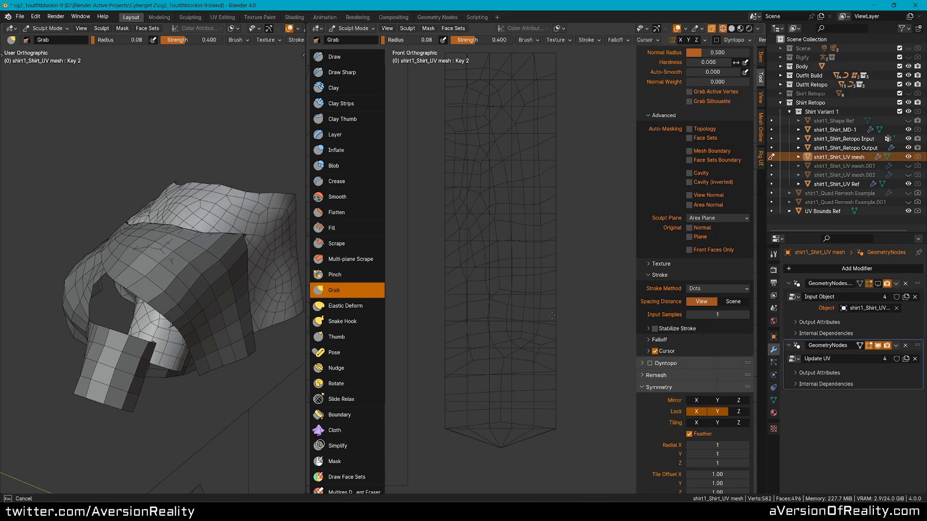
left_click_drag(555, 322, 556, 325)
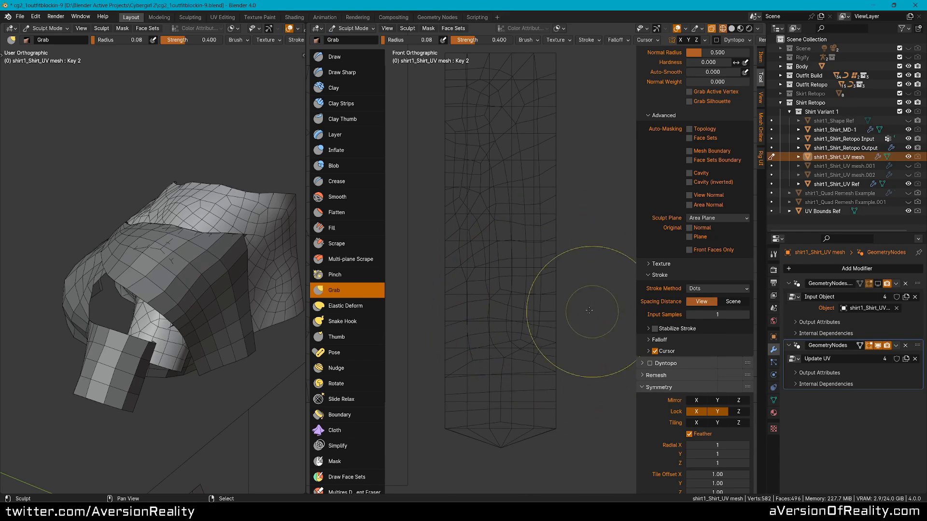
Step: Smooth the vertex spacing along the UV panel's right side using the Smooth brush with radius 0.08
key("shift+s")
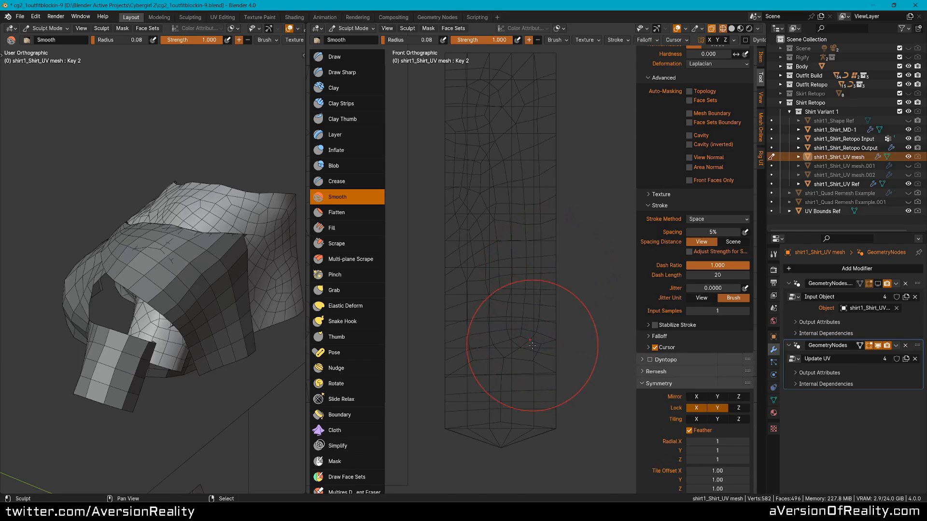
middle_click_drag(223, 205, 172, 159)
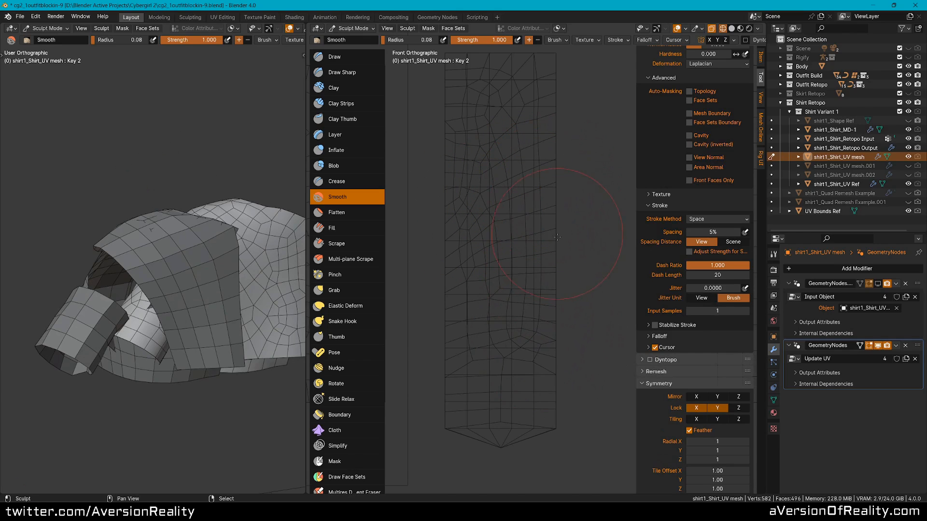
middle_click_drag(143, 255, 102, 231)
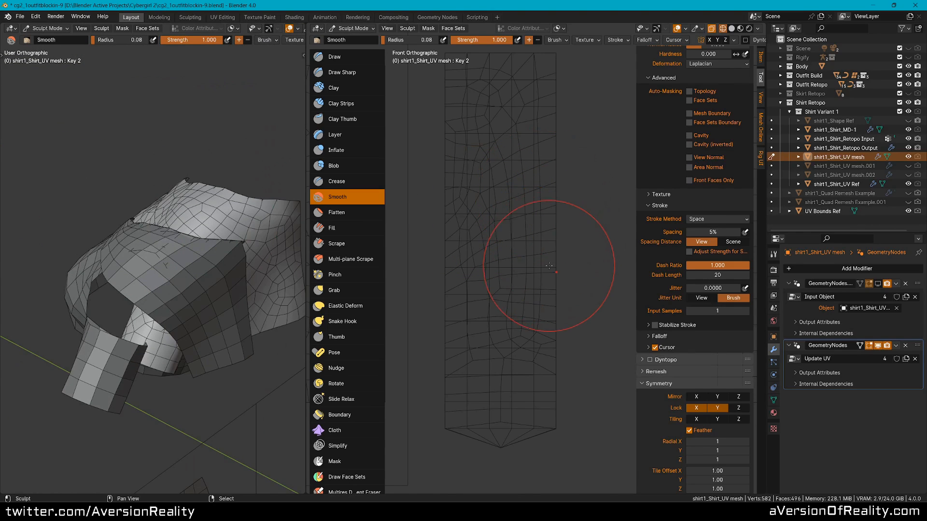
Step: Grab the right edge's vertices with radius 0.11 and even out their spacing with the Smooth brush
key("g")
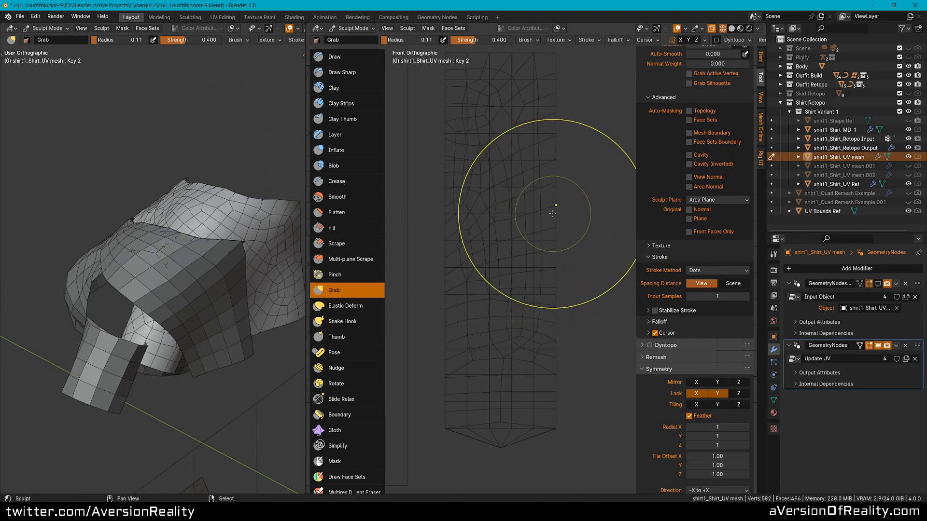
mouse_move(553, 214)
left_mouse_down()
mouse_move(553, 286)
mouse_move(519, 300)
left_mouse_up()
key("s")
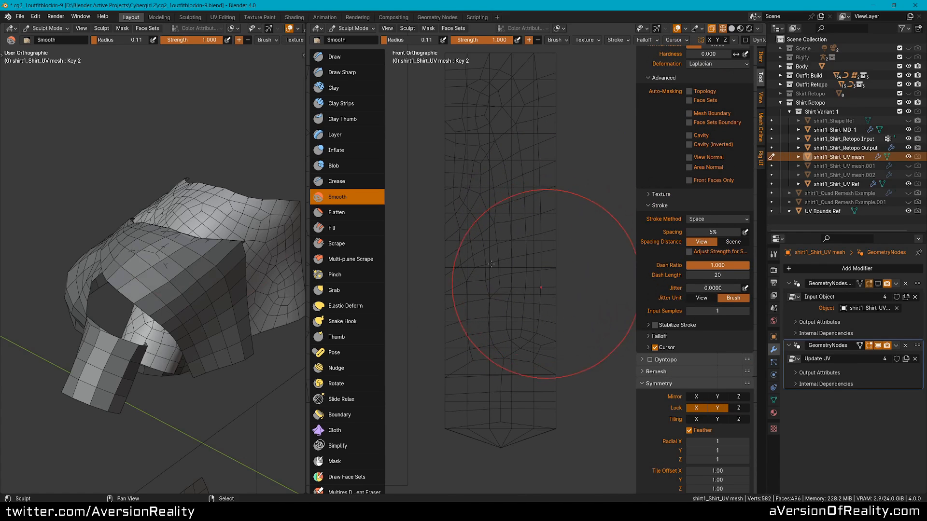
middle_click_drag(207, 290, 159, 247)
key("f")
left_click(509, 250)
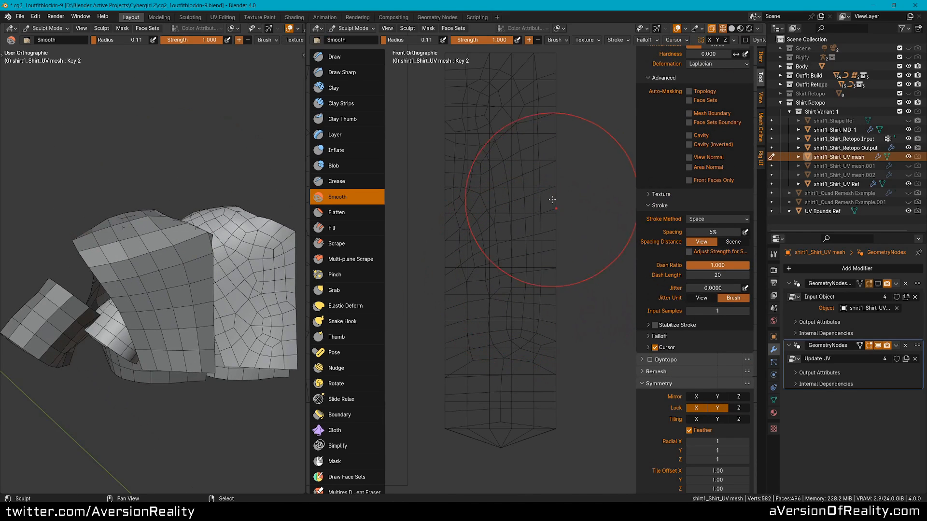
left_click_drag(552, 199, 554, 206)
Step: Lock only Z, enable Mesh Boundary auto-masking for the Grab brush, and reshape the UV panel's interior around its upper left half
key("g")
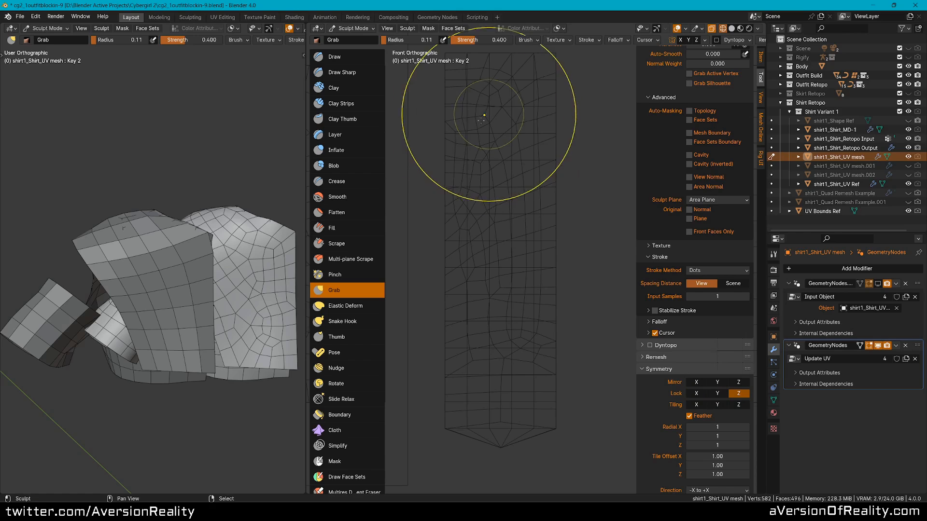
left_click_drag(476, 155, 478, 161)
left_click_drag(473, 152, 476, 140)
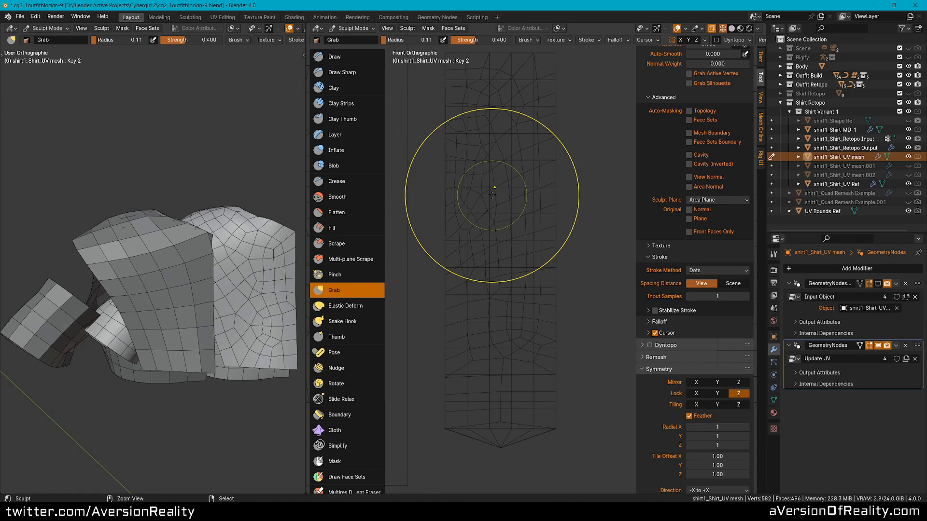
left_click(724, 134)
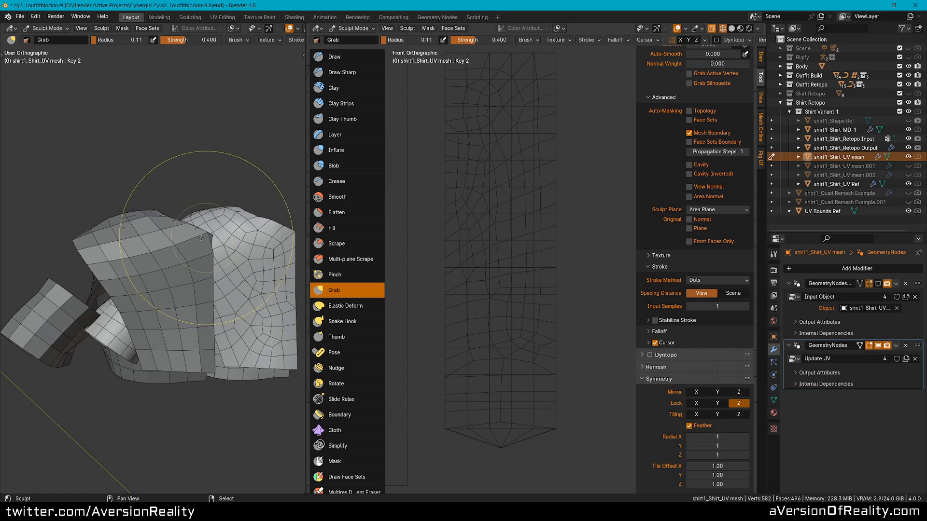
left_click_drag(475, 135, 477, 136)
left_click_drag(473, 139, 475, 140)
left_click_drag(474, 206, 472, 261)
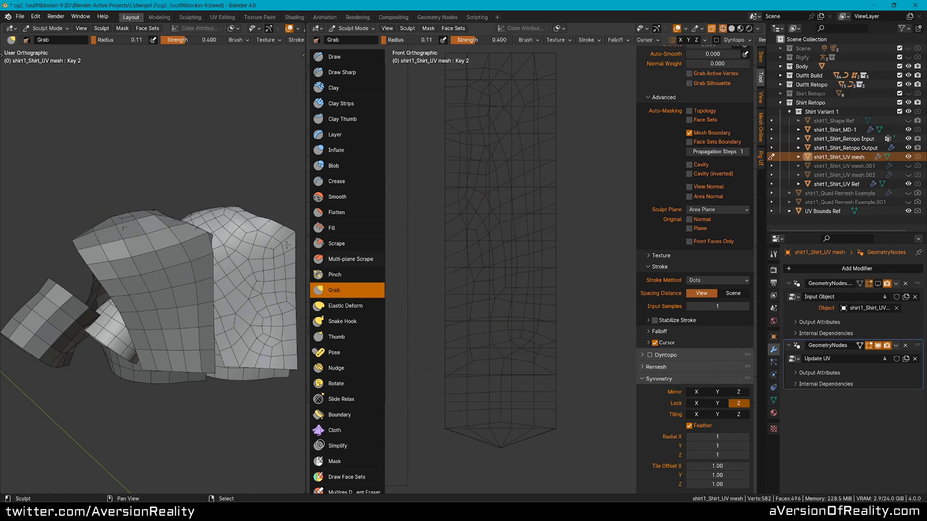
middle_click_drag(173, 280, 227, 212)
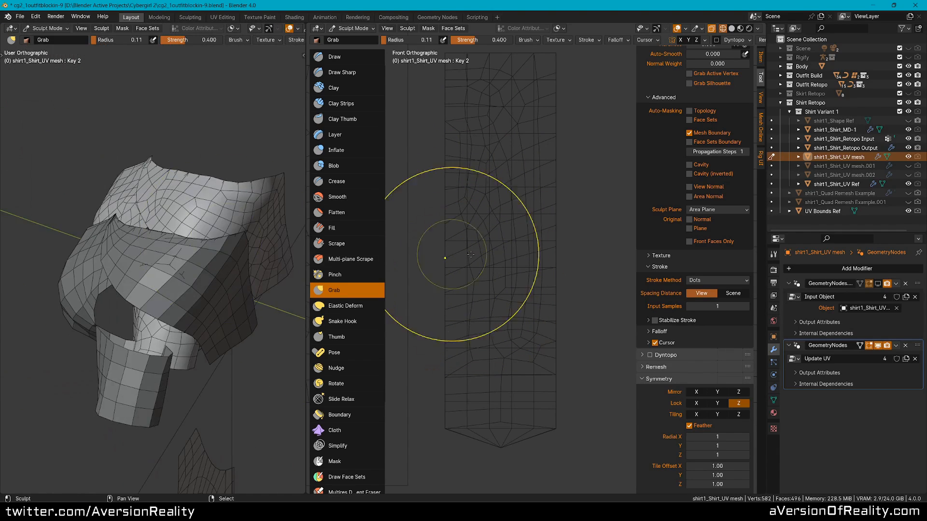
Step: Smooth the UV panel's interior vertices with the Smooth brush, reducing its radius to 0.09
key("Tab")
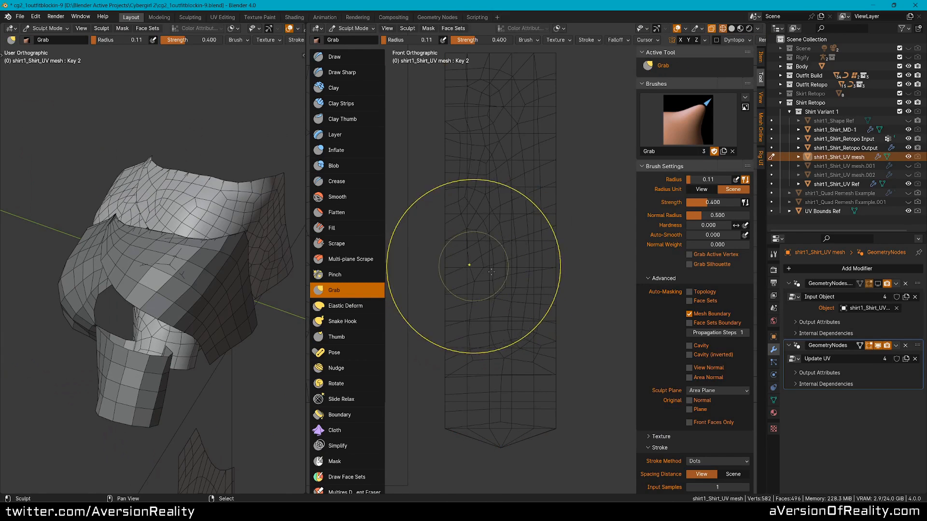
key("s")
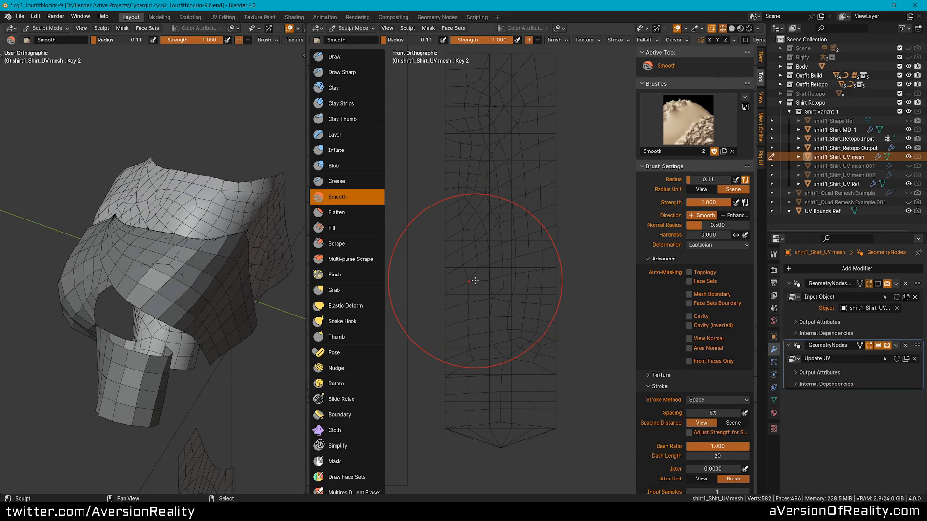
middle_click_drag(203, 270, 241, 236)
key("f")
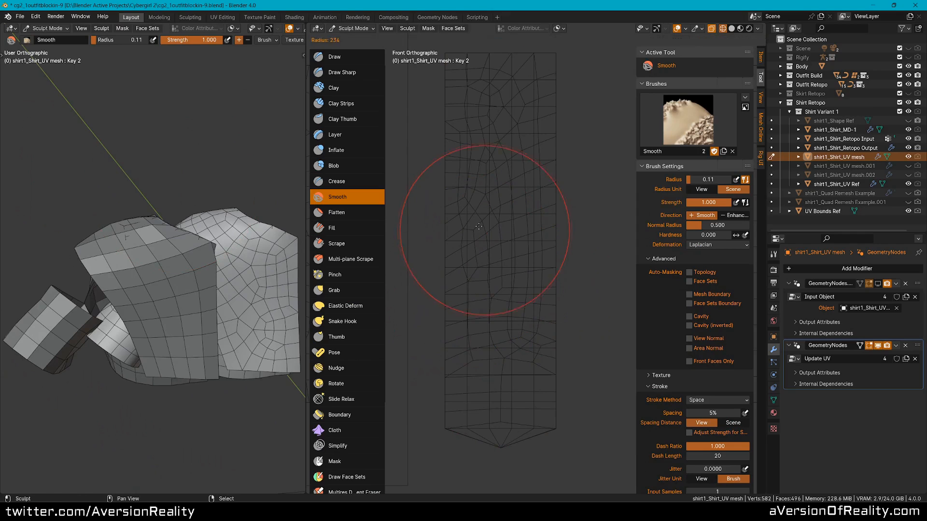
left_click(568, 228)
mouse_move(192, 212)
middle_mouse_down()
mouse_move(184, 178)
mouse_move(193, 204)
middle_mouse_up()
Step: Return to Object Mode, inspect the shirt from other angles, select shirt1_Shirt_Retopo Input and save the file
key("ctrl+Tab")
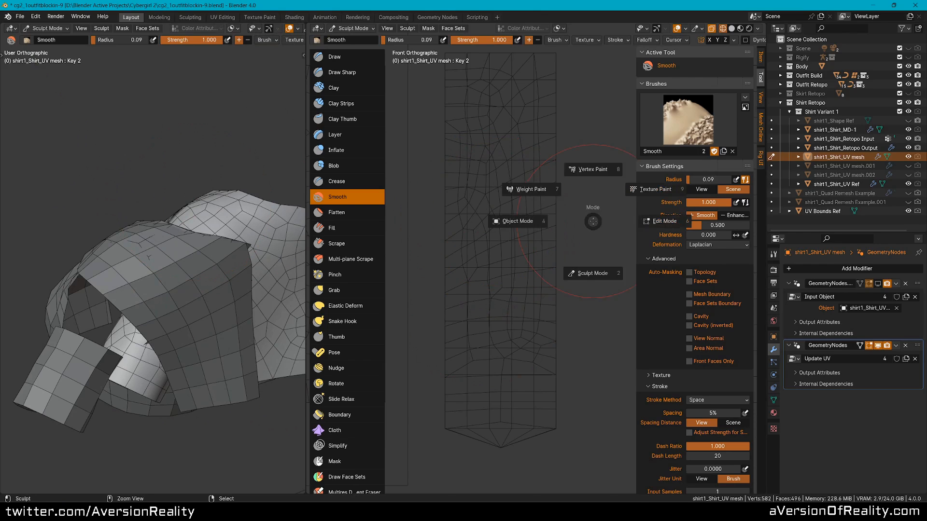
left_click(537, 221)
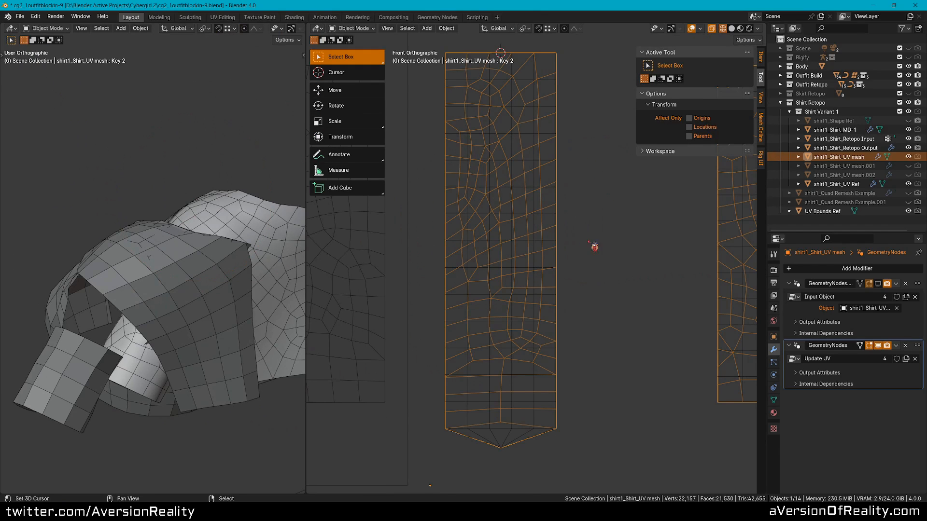
middle_click_drag(176, 197, 273, 231)
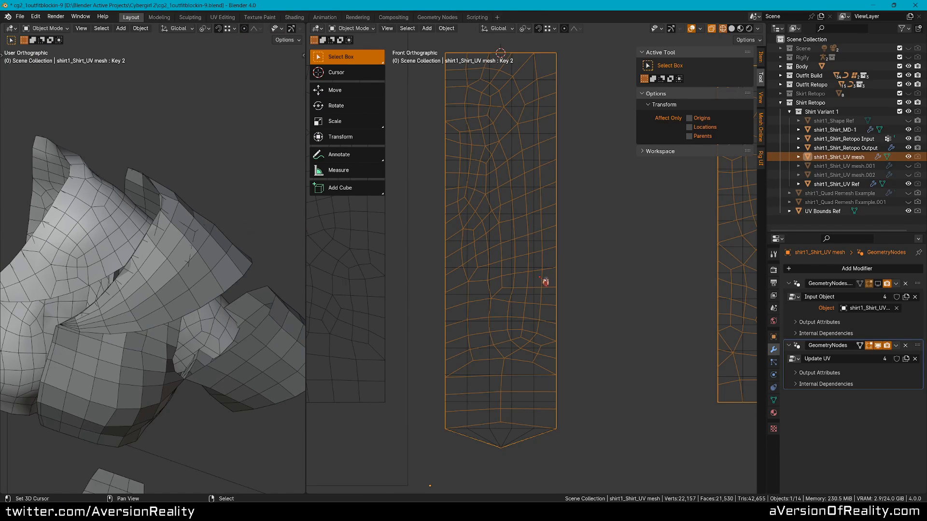
middle_click_drag(221, 188, 240, 162)
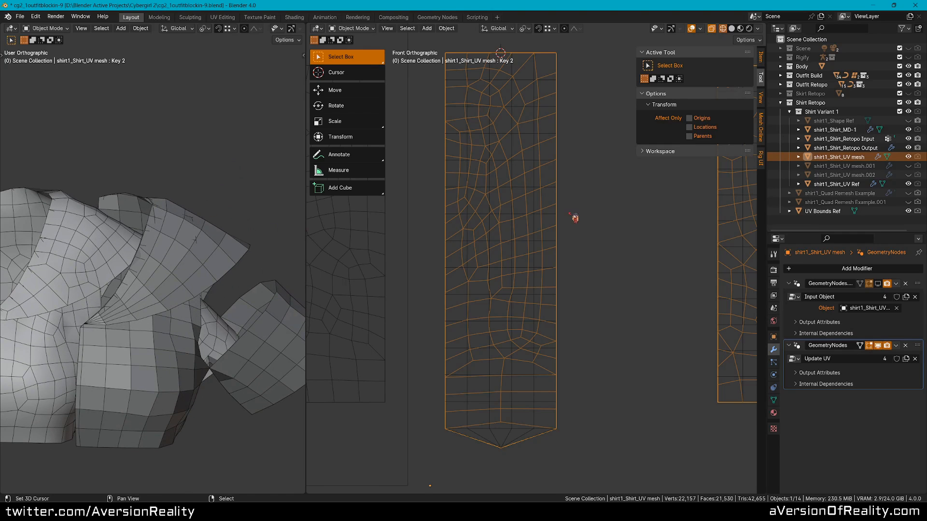
left_click(577, 218)
key("KP_Decimal")
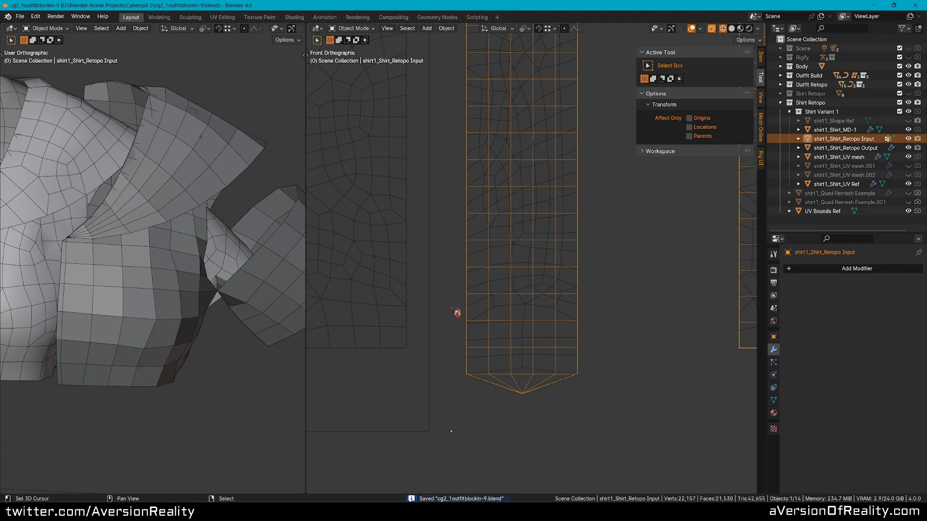
Step: Save the file and enter Edit Mode on shirt1_Shirt_Retopo Input, framing the panel's pointed end
key("ctrl+s")
key("Tab")
key("KP_Decimal")
scroll(76, 223, "up", 1)
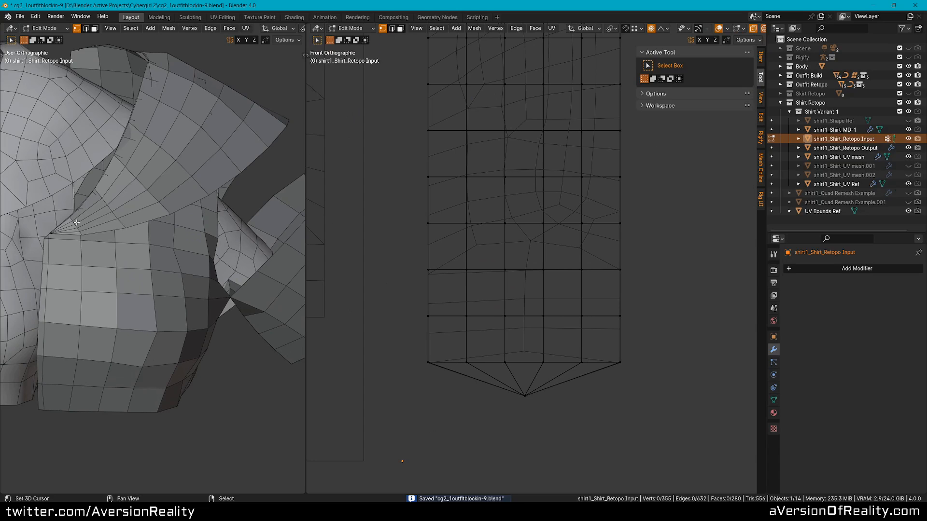
Step: Try merging the two middle vertices of the row directly above the panel's tip at their center
left_click(505, 360)
left_click(543, 362, "shift")
key("m")
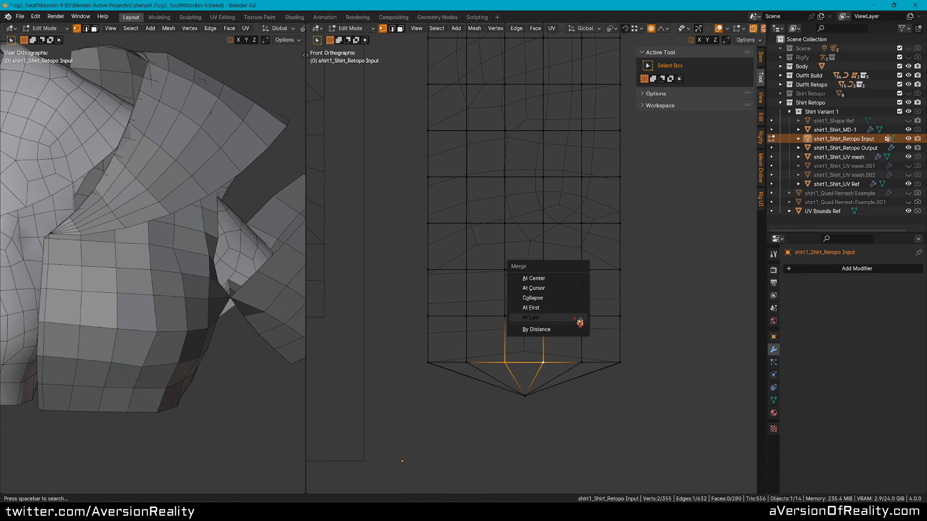
left_click(572, 280)
left_click(551, 357)
Step: Set the LoopTools Space input to Selection and try spacing the vertices of the row directly above the tip evenly
left_click_drag(512, 349, 628, 374)
key("n")
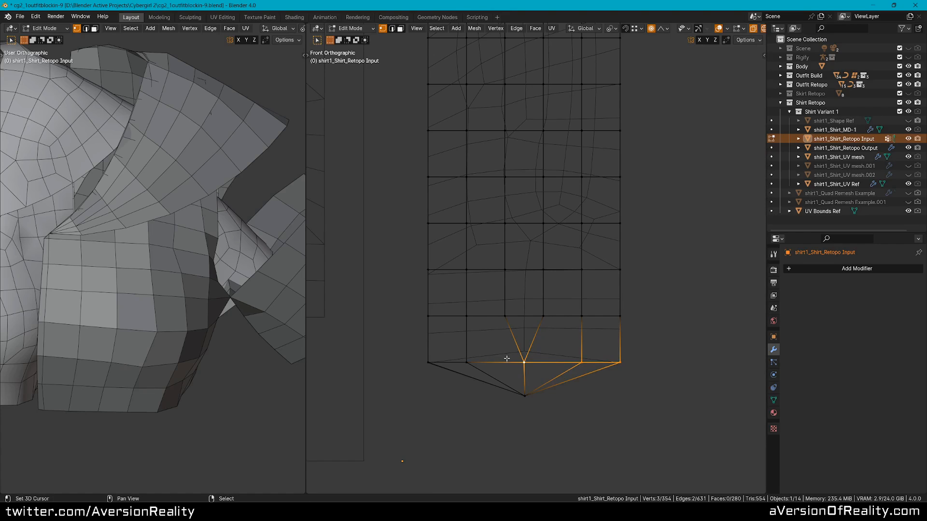
left_click_drag(507, 358, 420, 372, "shift")
key("n")
left_click(761, 117)
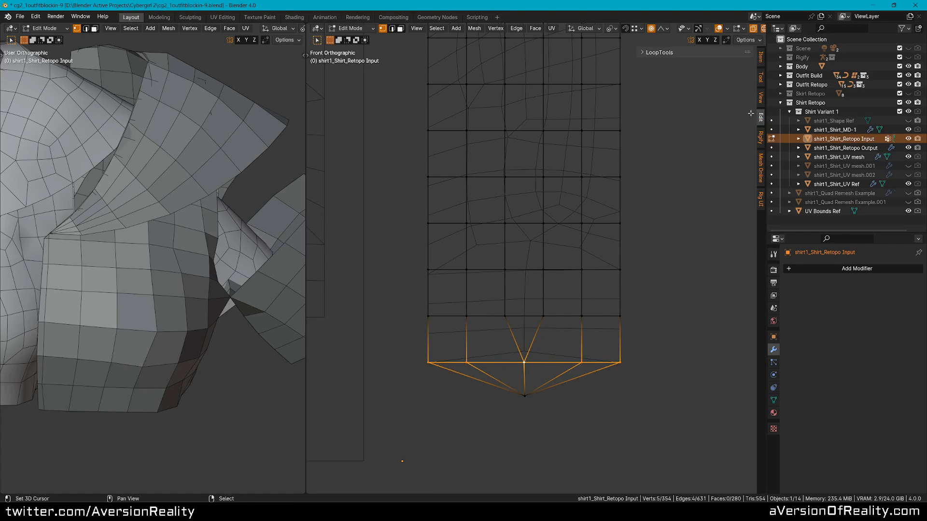
left_click(700, 52)
left_click(707, 150)
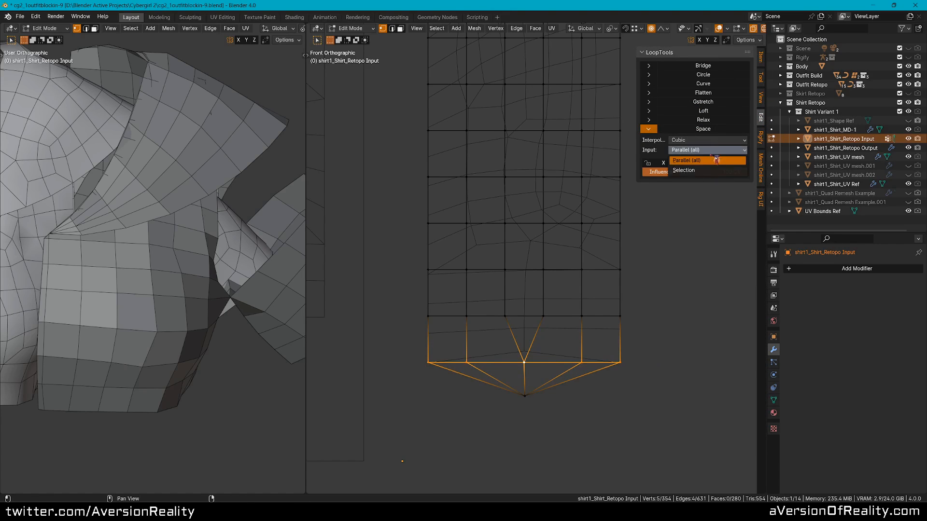
left_click(719, 129)
middle_click_drag(559, 204, 553, 255, "shift")
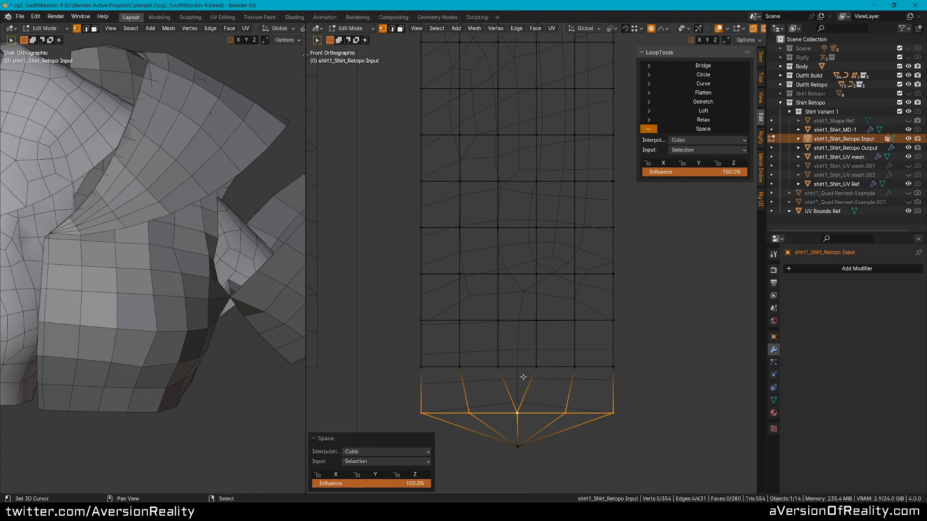
Step: Undo the even spacing and the merge of the two middle vertices above the tip
key("ctrl+z")
key("ctrl+z")
key("ctrl+z")
key("ctrl+z")
key("ctrl+z")
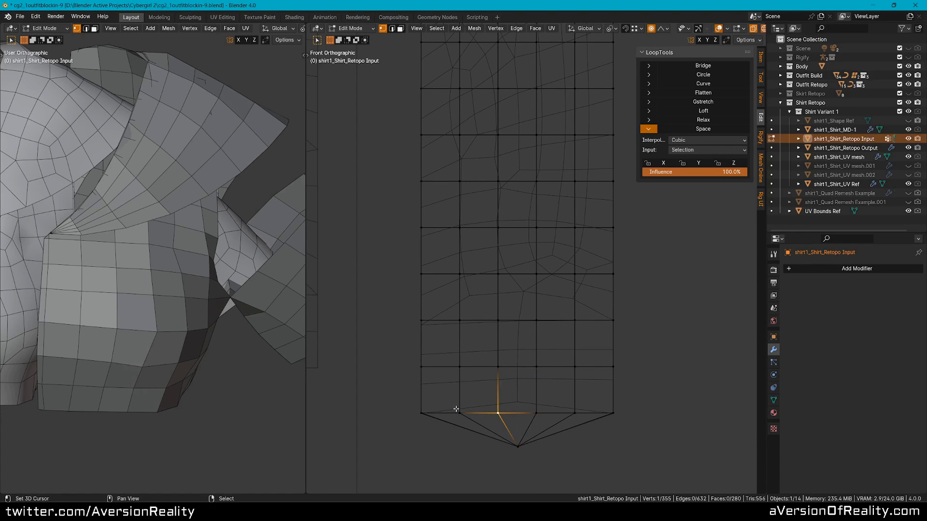
Step: Merge the left and right pairs of interior vertices in the row directly above the tip at their centers
right_click(456, 408)
right_click(507, 410, "shift")
key("m")
left_click(507, 419)
right_click(524, 409)
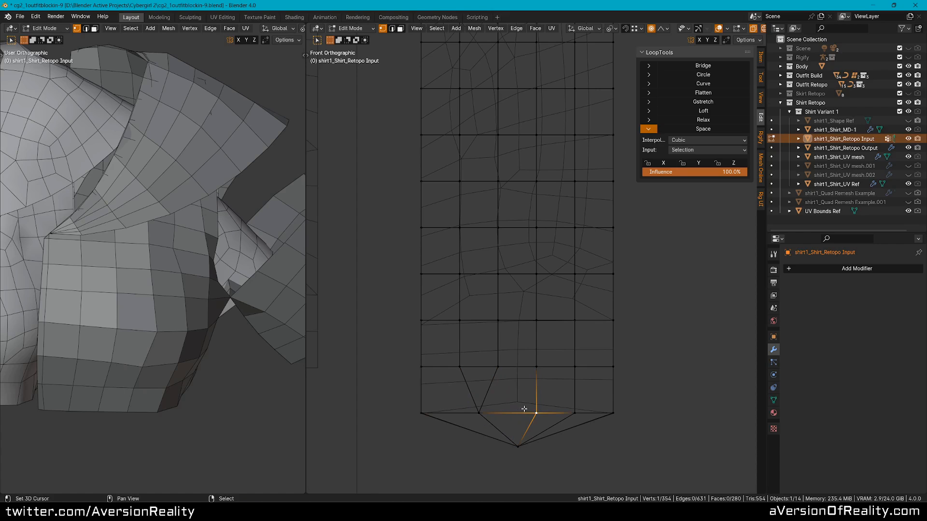
right_click(575, 412, "shift")
key("m")
left_click(575, 422)
Step: Space all four vertices of the row directly above the tip evenly with LoopTools
right_click(479, 413, "shift")
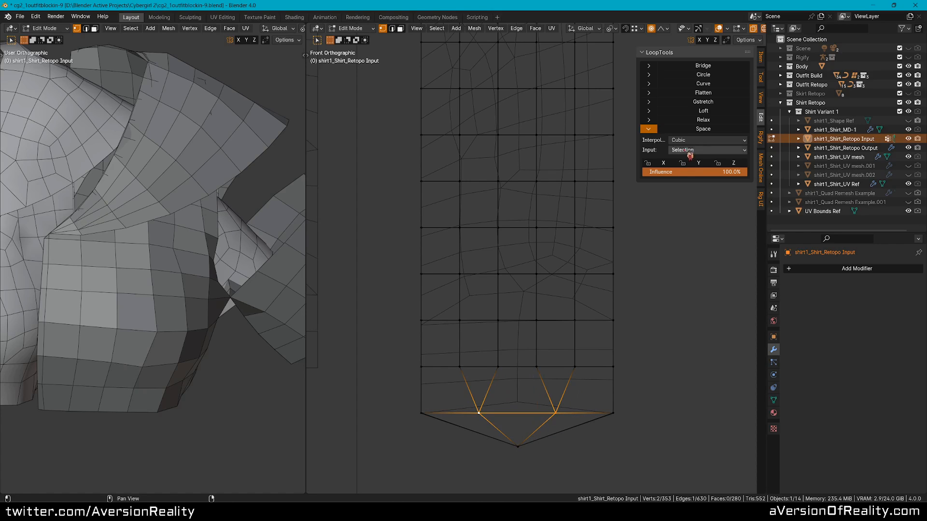
right_click(421, 413, "shift")
right_click(613, 413, "shift")
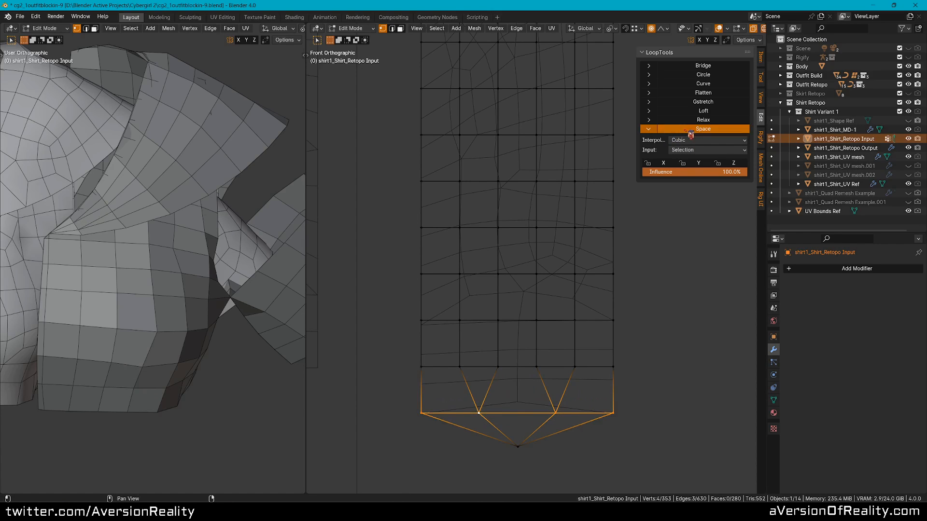
left_click(690, 129)
Step: Merge the left and right interior vertex pairs of the second row above the tip at their centers
right_click(457, 411)
right_click(459, 367)
right_click(497, 367, "shift")
key("m")
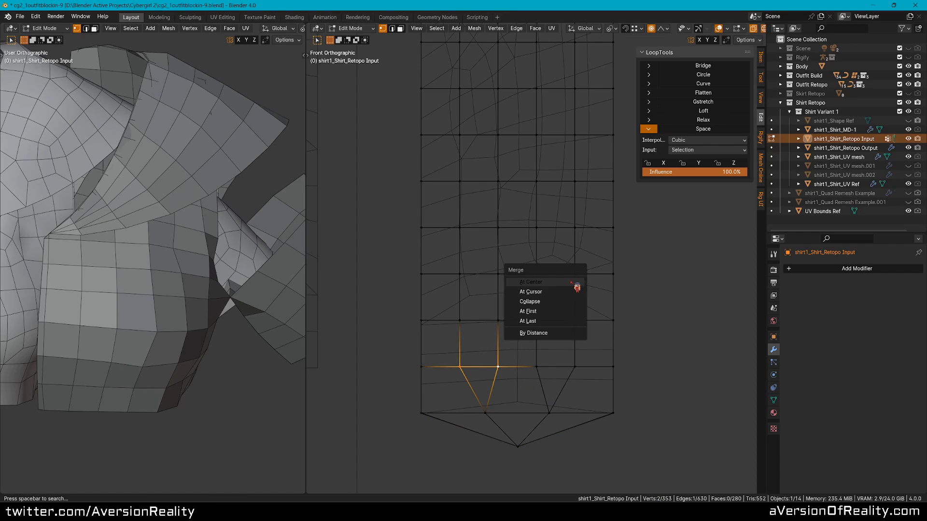
left_click(577, 287)
right_click(536, 367)
right_click(575, 367, "shift")
key("m")
left_click(576, 206)
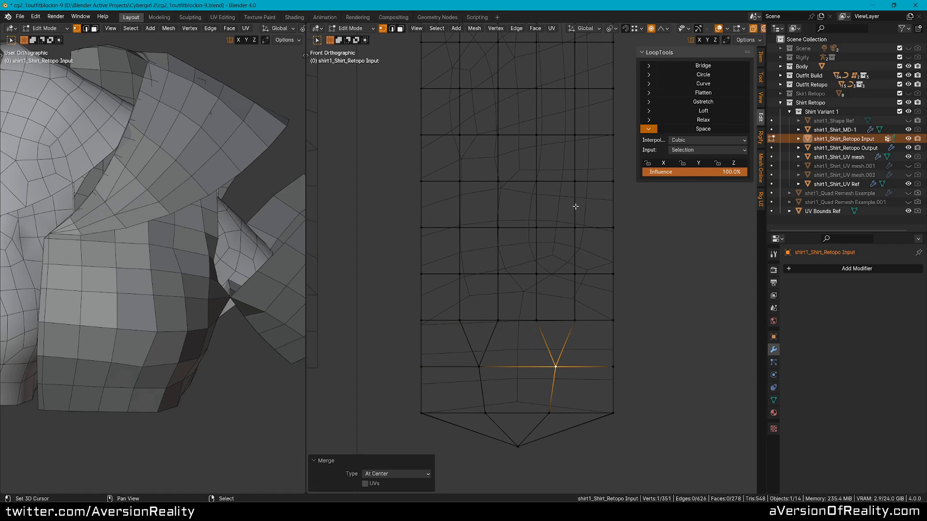
Step: Space the vertices of the second row above the tip evenly with LoopTools and clear the selection
right_click(444, 358)
key("n")
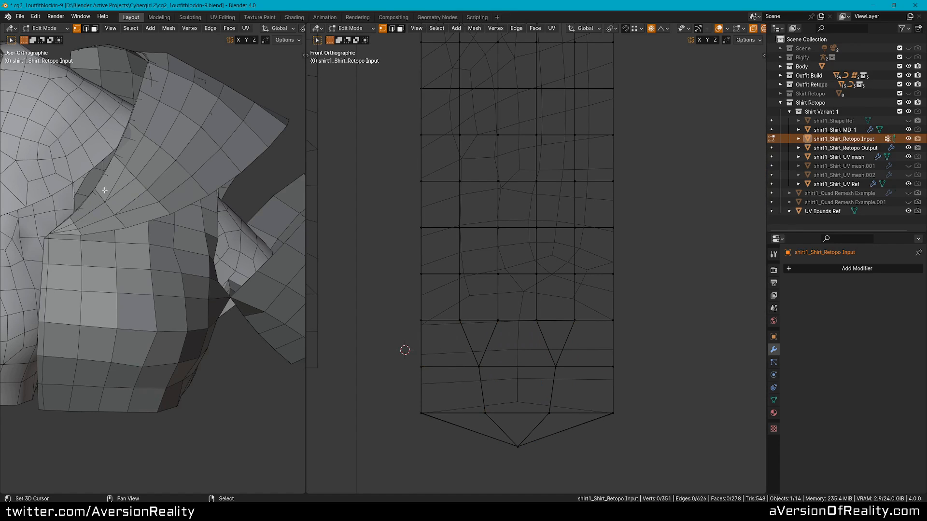
key("b")
left_click_drag(414, 351, 646, 388)
key("n")
left_click(740, 129)
key("alt+a")
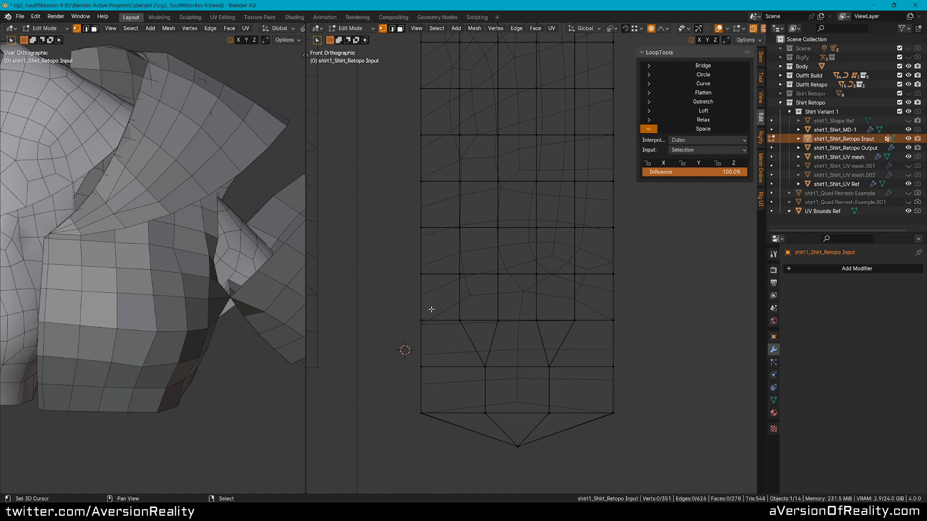
Step: Merge the left and right interior vertex pairs of the third row above the tip at their centers
right_click(497, 320, "shift")
key("m")
left_click(502, 320)
right_click(537, 321)
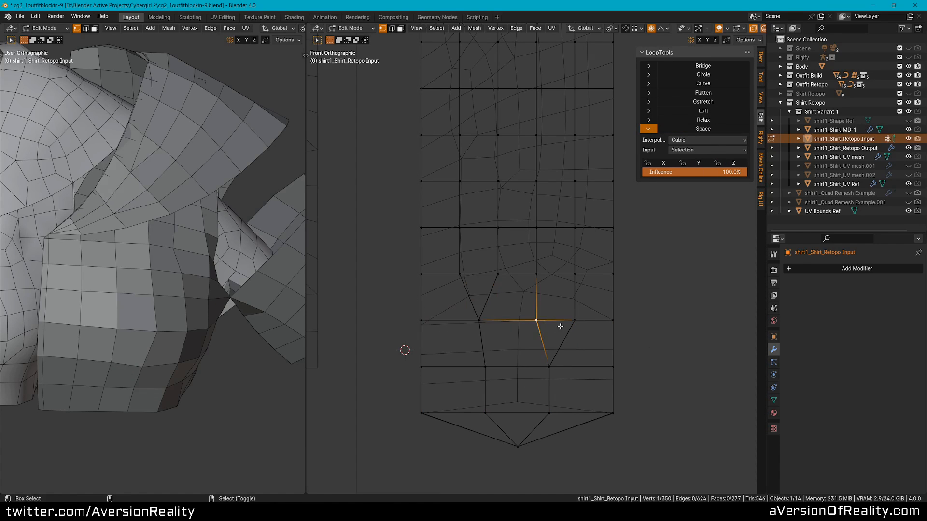
key("m")
left_click(573, 321)
Step: Space the vertices of the third row above the tip evenly with LoopTools and clear the selection
key("n")
left_click_drag(407, 310, 579, 329)
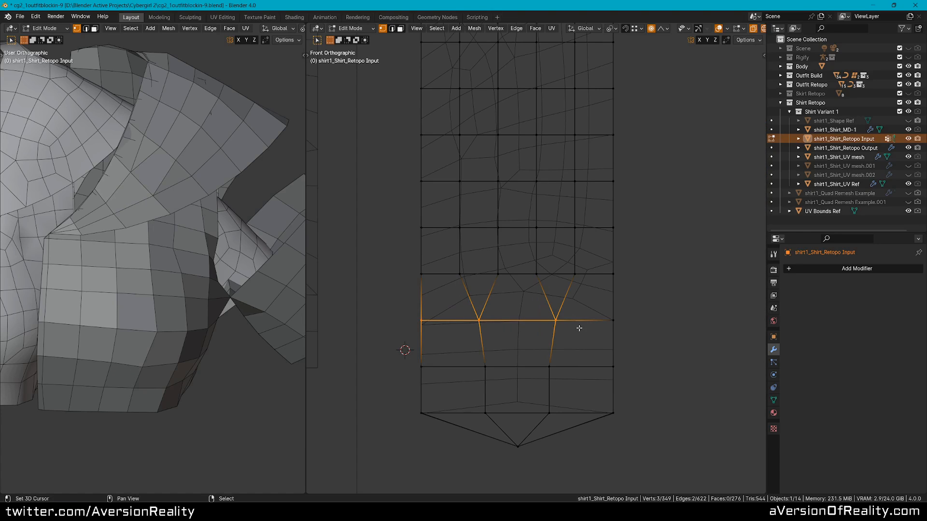
key("b")
left_click_drag(413, 307, 631, 335)
key("n")
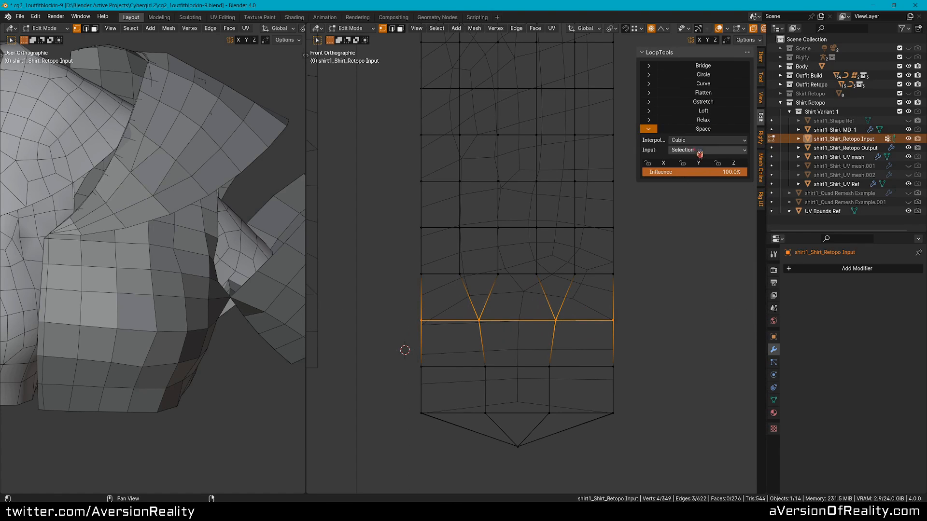
left_click(703, 129)
key("alt+a")
Step: Merge the two interior vertices of the row directly above the tip into one at their center
middle_click_drag(174, 252, 269, 322)
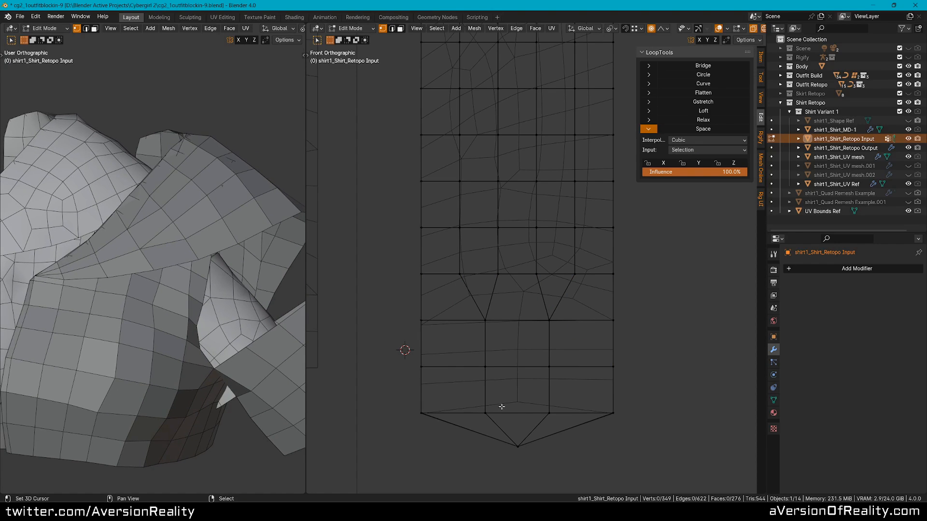
left_click(486, 413)
left_click(549, 412, "shift")
key("m")
left_click(580, 348)
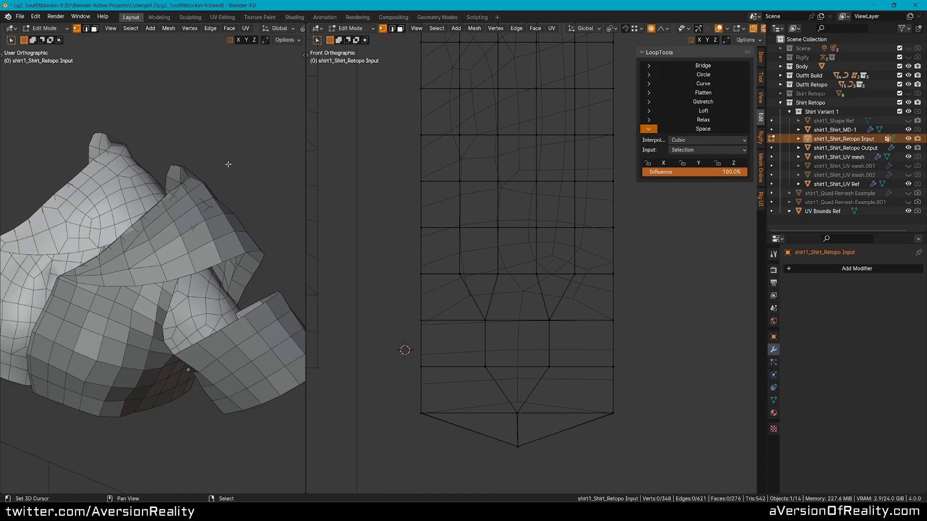
Step: Inspect the retopologised shirt from several angles, return to Object Mode and select shirt1_Shirt_UV mesh
middle_click_drag(228, 164, 552, 162)
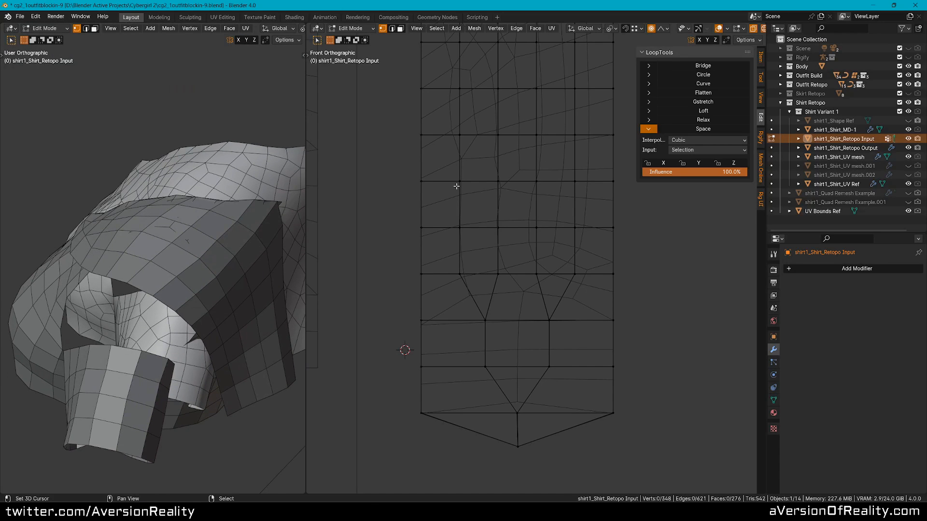
right_click(482, 180, "alt")
key("alt+a")
scroll(526, 185, "down", 4)
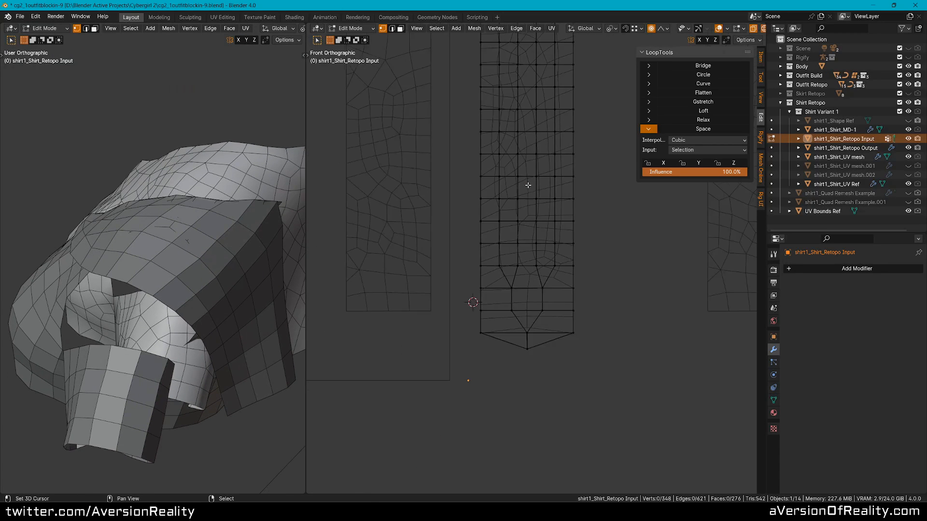
middle_click_drag(528, 186, 545, 262, "shift")
key("Tab")
right_click(562, 224)
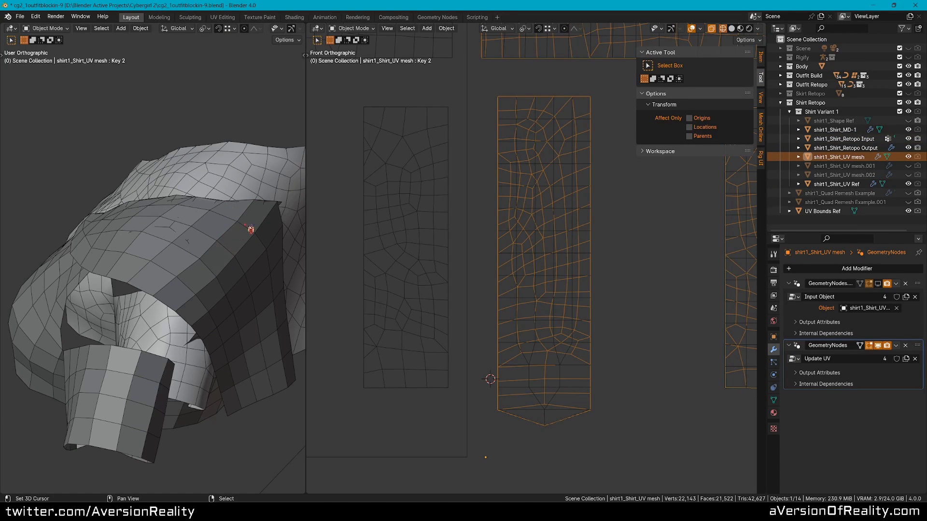
middle_click_drag(251, 230, 180, 156)
middle_click_drag(279, 191, 257, 191)
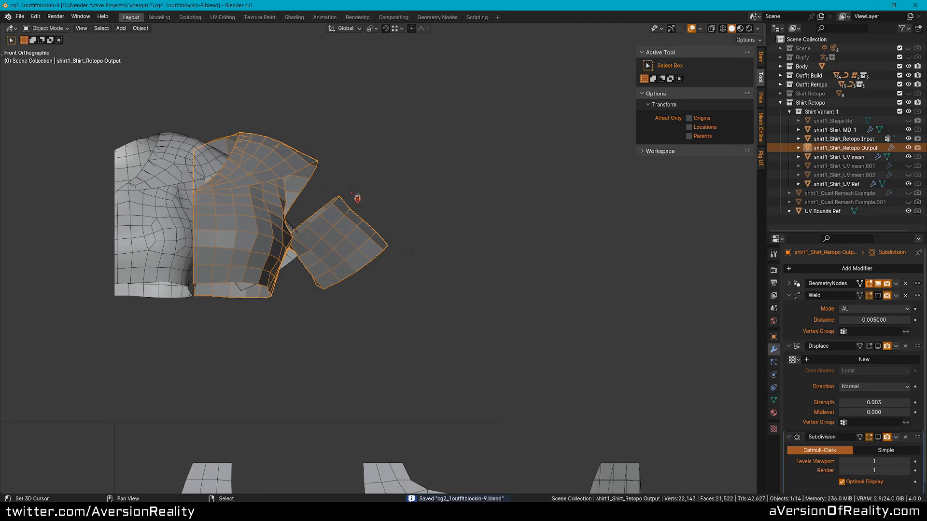
Step: Duplicate shirt1_Shirt_Retopo Output, move the copy about 0.336 along X and convert it to a plain mesh without modifiers
key("shift+d")
left_click(386, 217)
key("g")
key("x")
left_click(626, 211)
scroll(469, 221, "up", 3)
middle_click_drag(625, 211, 475, 212)
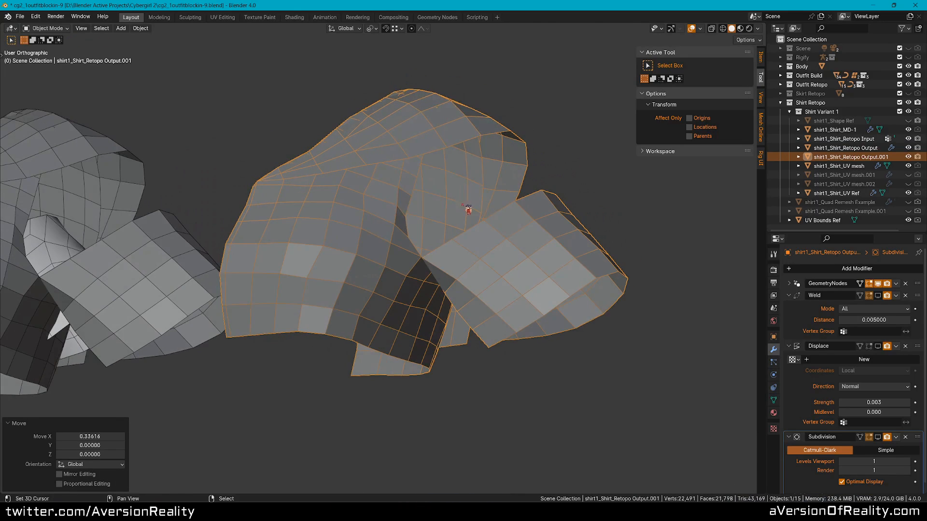
key("ctrl+a")
key("ctrl+a")
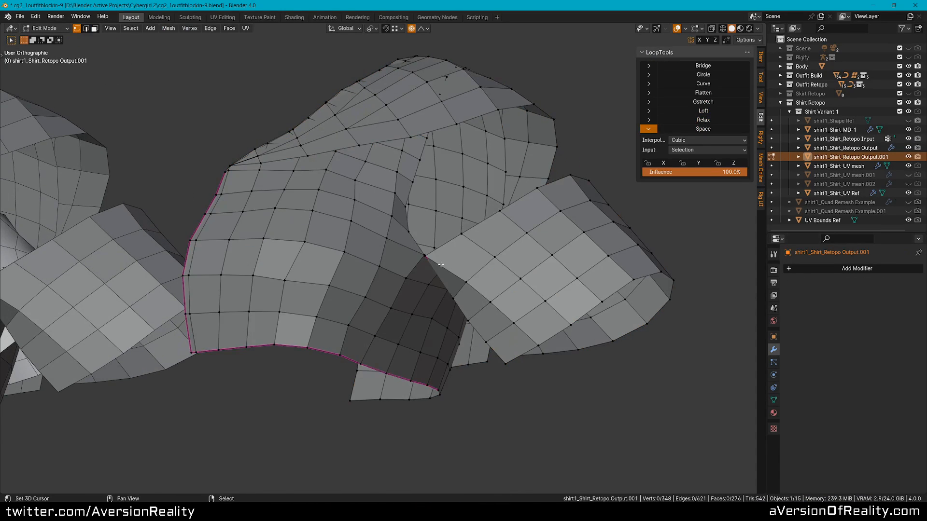
Step: Hide the vertical loops on the side of the copy's front panel and space one horizontal loop evenly with LoopTools
right_click(419, 271, "alt")
middle_click_drag(441, 265, 374, 228)
key("h")
right_click(428, 265, "alt")
key("h")
right_click(374, 228, "alt")
left_click(705, 130)
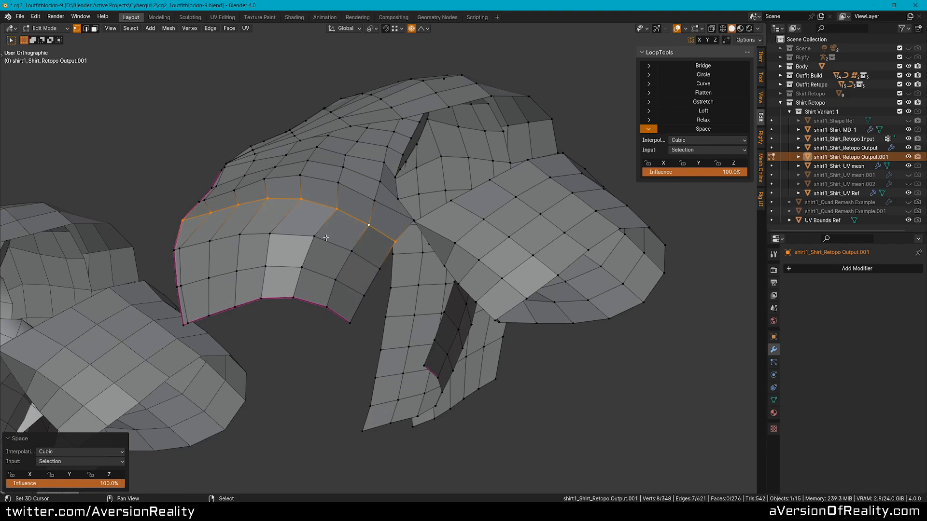
Step: Hide the vertical loop along the front panel's center-front edge and switch to edge selection
middle_click_drag(270, 217, 240, 174)
key("alt+a")
key("b")
key("Escape")
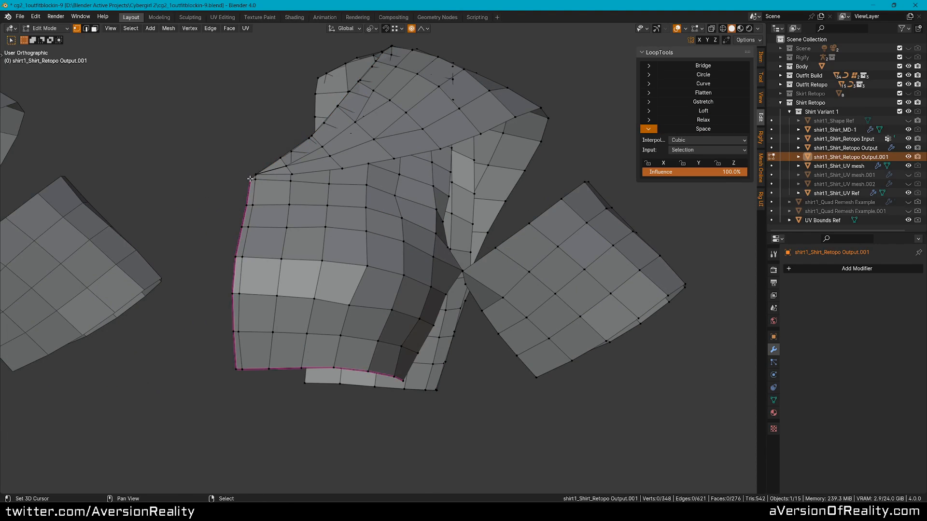
right_click(235, 369, "shift")
key("h")
key("2")
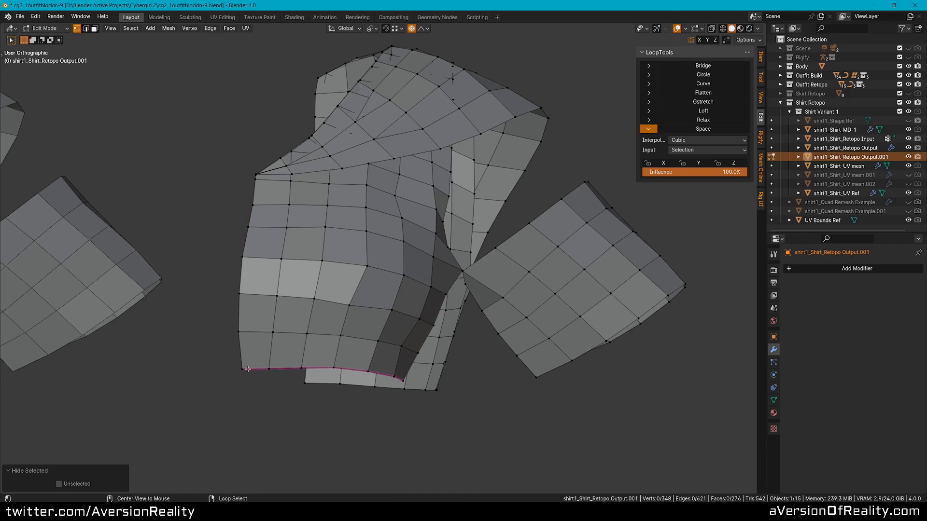
Step: Select the front panel's five lower horizontal edge loops and space them evenly with LoopTools
right_click(265, 369, "alt")
right_click(258, 332, "alt+shift")
right_click(261, 294, "alt+shift")
right_click(263, 258, "alt+shift")
right_click(268, 226, "alt+shift")
left_click(702, 129)
key("alt+a")
Step: Try spacing the front panel's upper horizontal edge loop evenly with LoopTools
middle_click_drag(531, 184, 483, 198)
right_click(381, 241, "alt")
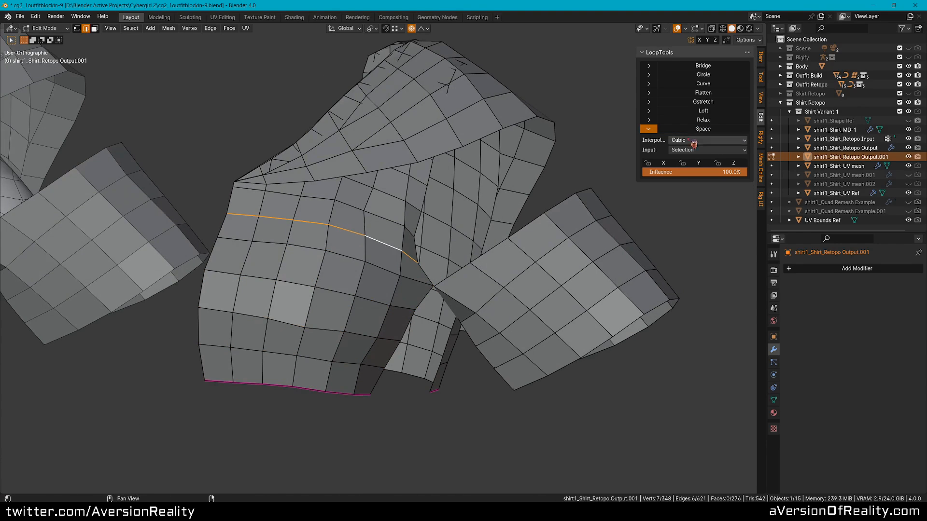
left_click(700, 129)
key("ctrl+z")
Step: Switch to vertex selection, turn off proportional editing and slide individual front panel vertices to even out the quads
scroll(356, 213, "up", 2)
mouse_move(356, 212)
middle_mouse_down()
mouse_move(352, 199)
mouse_move(363, 222)
middle_mouse_up()
key("1")
right_click_drag(362, 241, 372, 245)
key("o")
middle_click_drag(372, 245, 397, 221, "shift")
key("alt+a")
scroll(394, 261, "down", 2)
middle_click_drag(395, 276, 411, 212)
right_click_drag(289, 269, 298, 277)
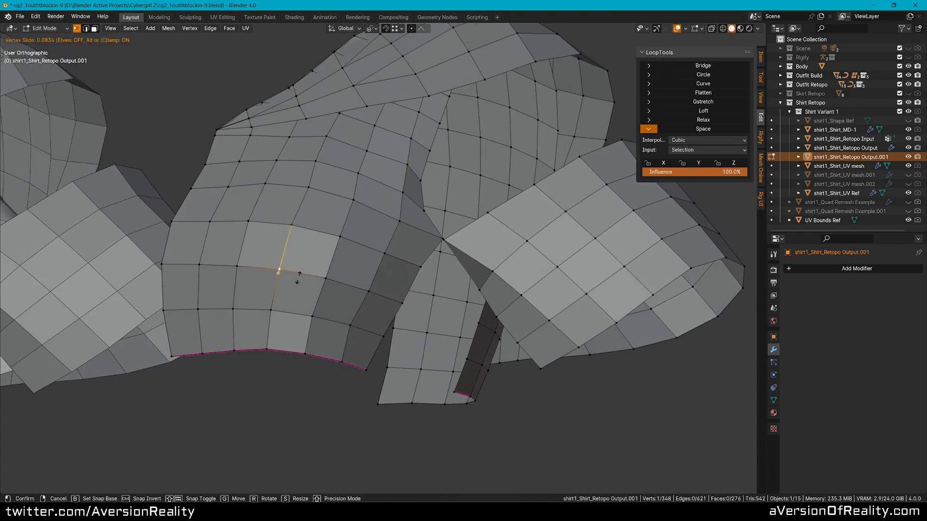
Step: Reveal the hidden geometry, return to Object Mode and view the shirt from the front
scroll(386, 261, "down", 2)
middle_click_drag(456, 252, 493, 294, "shift")
scroll(492, 294, "up", 2)
key("alt+a")
key("alt+h")
key("Tab")
key("KP_1")
scroll(423, 254, "down", 6)
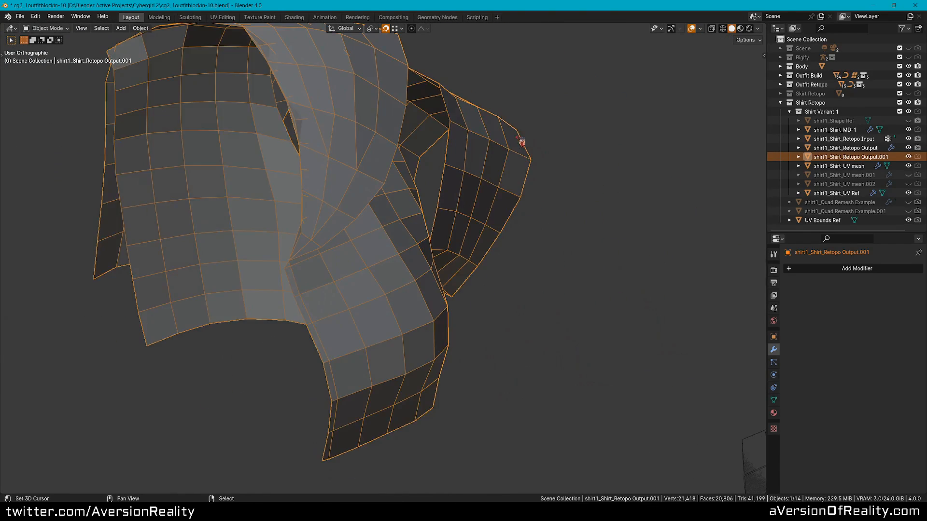
Step: Try moving the neckline edge loop on the duplicated 3D shirt mesh, then clear the selection
key("Tab")
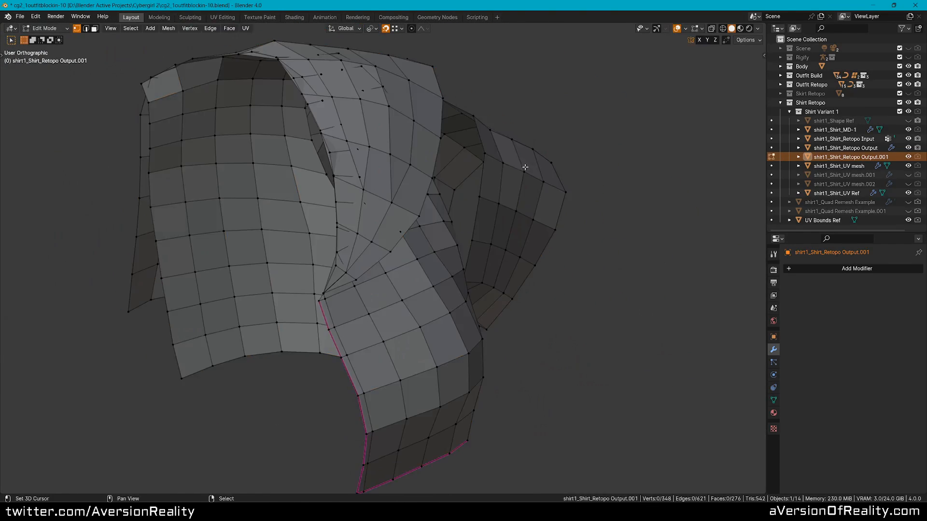
middle_click_drag(525, 166, 483, 150)
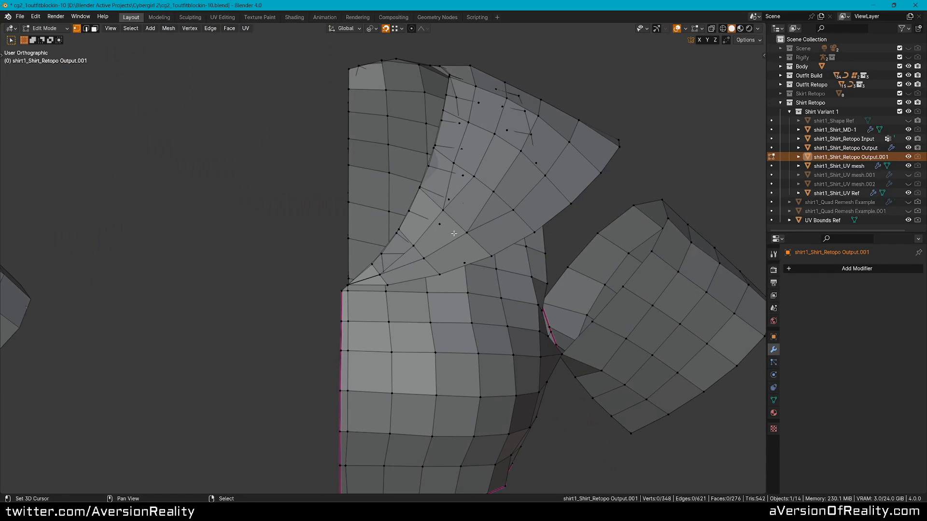
scroll(454, 233, "up", 3)
left_click(379, 263, "alt")
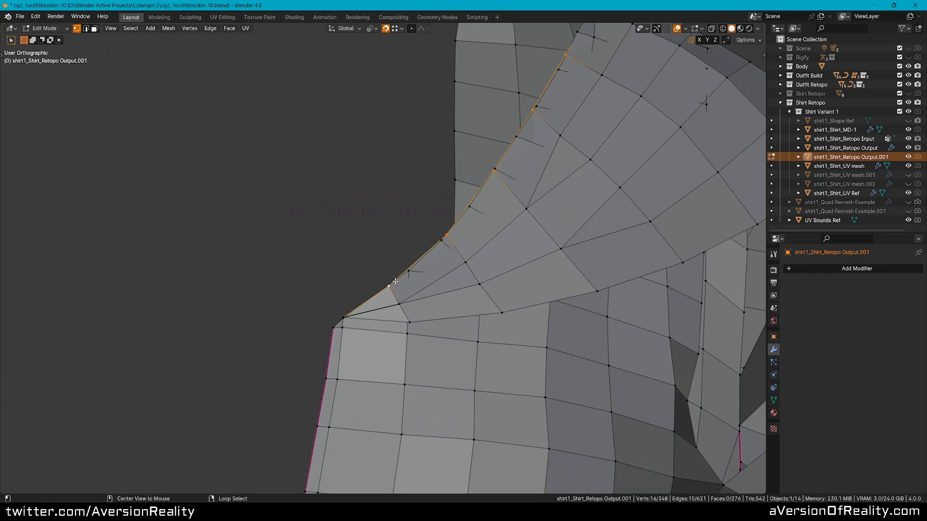
scroll(395, 281, "down", 2)
middle_click_drag(395, 281, 413, 260)
scroll(414, 261, "up", 1)
key("g")
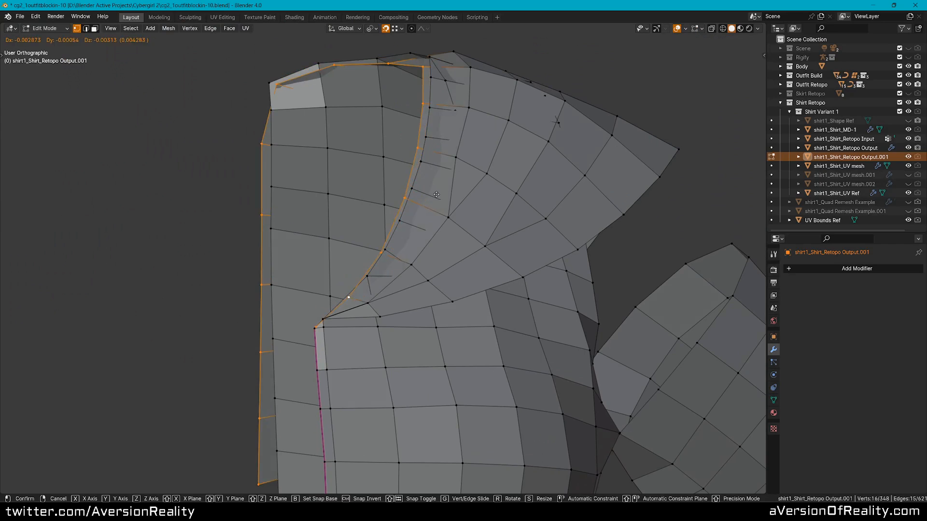
left_click(393, 226)
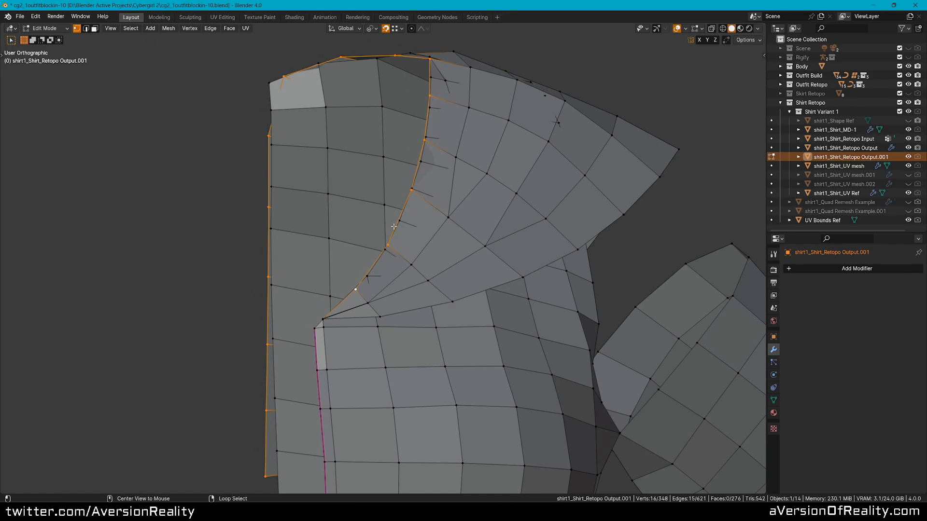
key("alt+a")
Step: Switch to editing the flat retopo input panels, reveal their hidden geometry and clear the selection
middle_click_drag(433, 240, 563, 376)
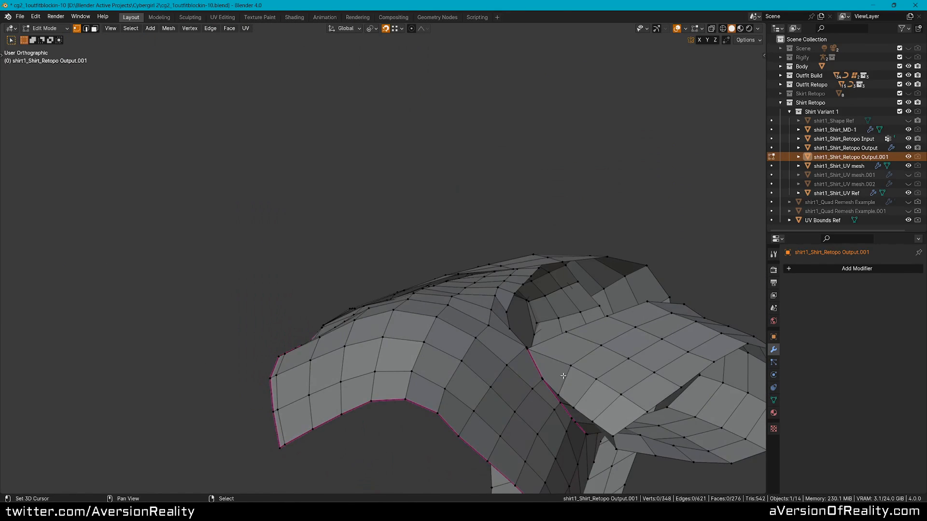
middle_click_drag(573, 407, 544, 303)
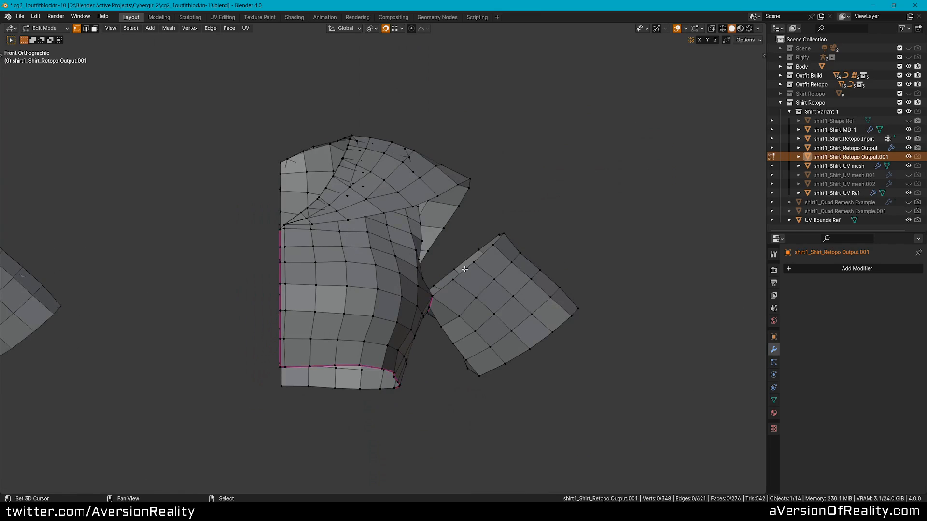
key("Tab")
scroll(465, 270, "down", 2)
middle_click_drag(465, 270, 491, 62, "shift")
middle_click_drag(499, 320, 486, 166, "shift")
scroll(486, 165, "down", 2)
scroll(517, 280, "up", 1)
middle_click_drag(517, 280, 490, 185, "shift")
right_click(497, 251)
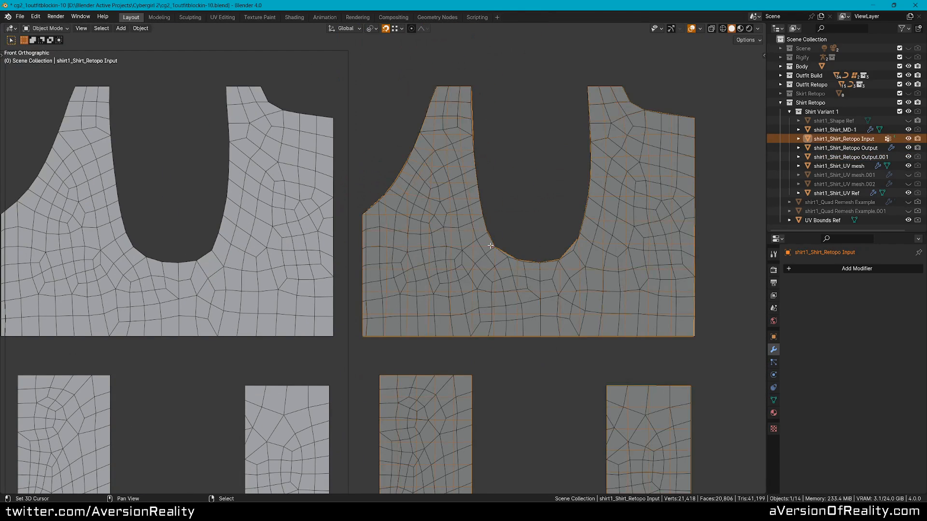
key("Tab")
key("alt+h")
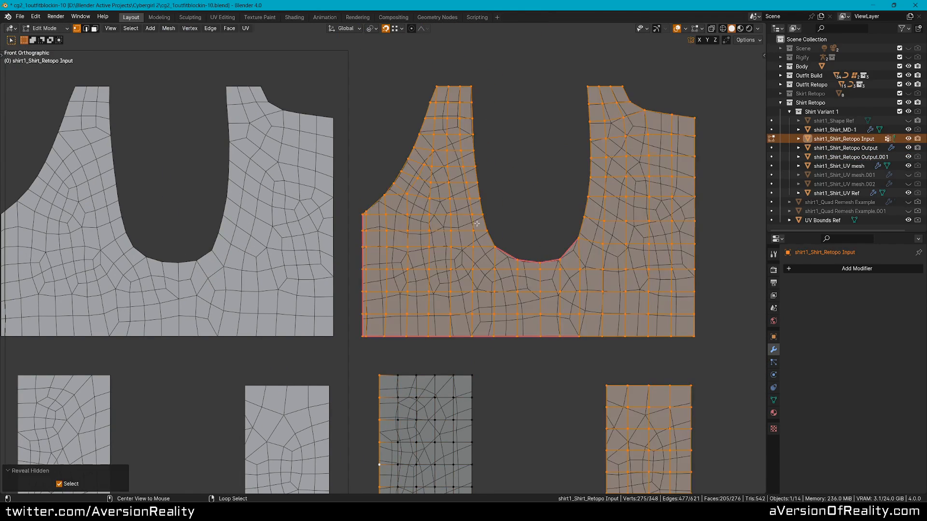
key("alt+a")
Step: Circle-select the front and back neckline vertices along the flat body panel's curved edges
key("c")
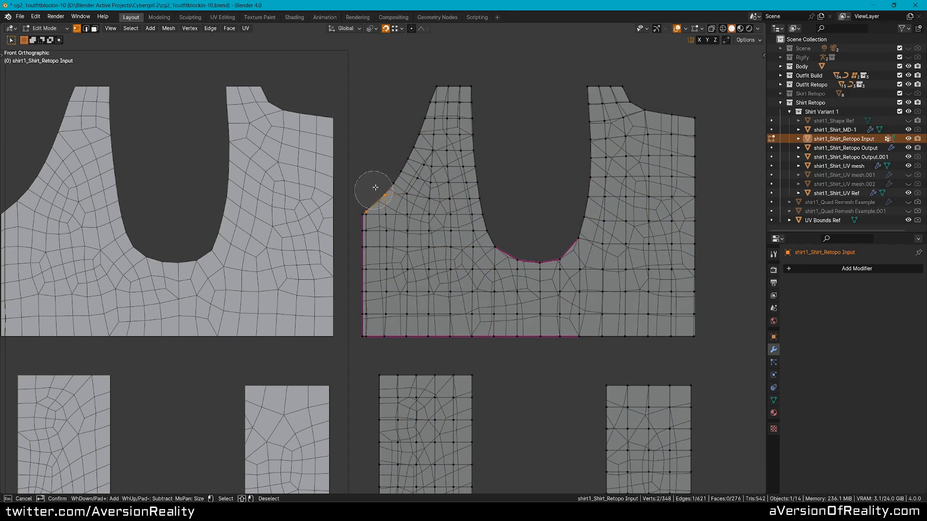
left_click_drag(375, 187, 425, 85)
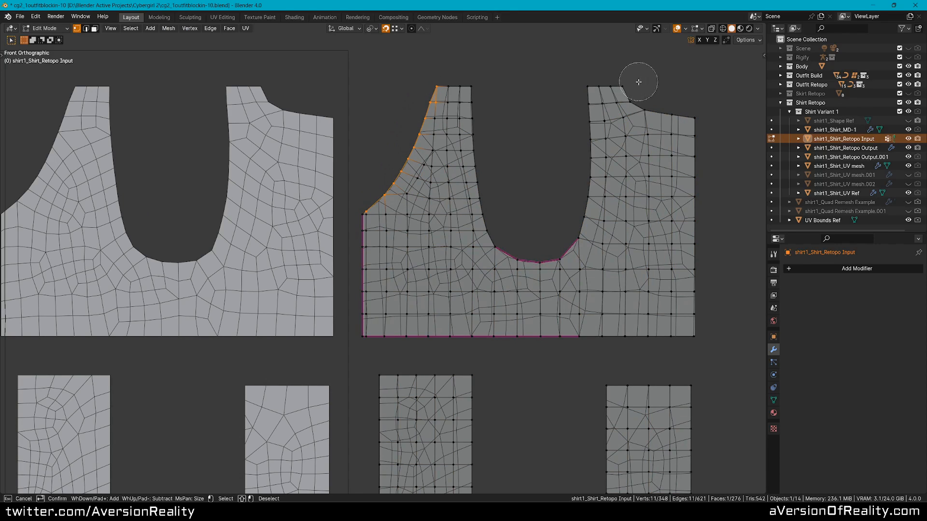
mouse_move(638, 85)
left_mouse_down()
mouse_move(689, 111)
mouse_move(642, 90)
left_mouse_up()
right_click(689, 111)
key("c")
right_click(642, 91)
Step: Select the outer long edge of the pointed strip panel, clear the selection and inspect the 3D shirt's neckline
middle_click_drag(637, 395, 601, 251, "shift")
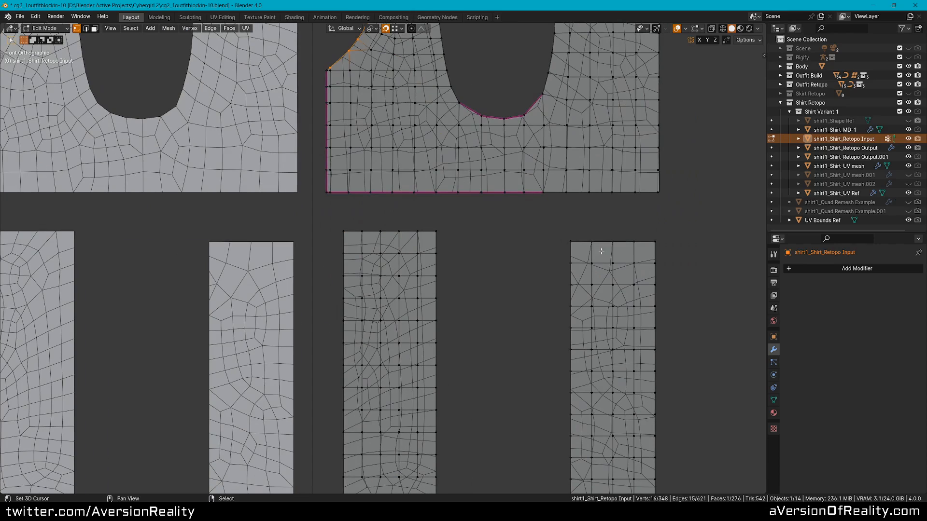
middle_click_drag(482, 361, 500, 278, "shift")
left_click(363, 217, "alt")
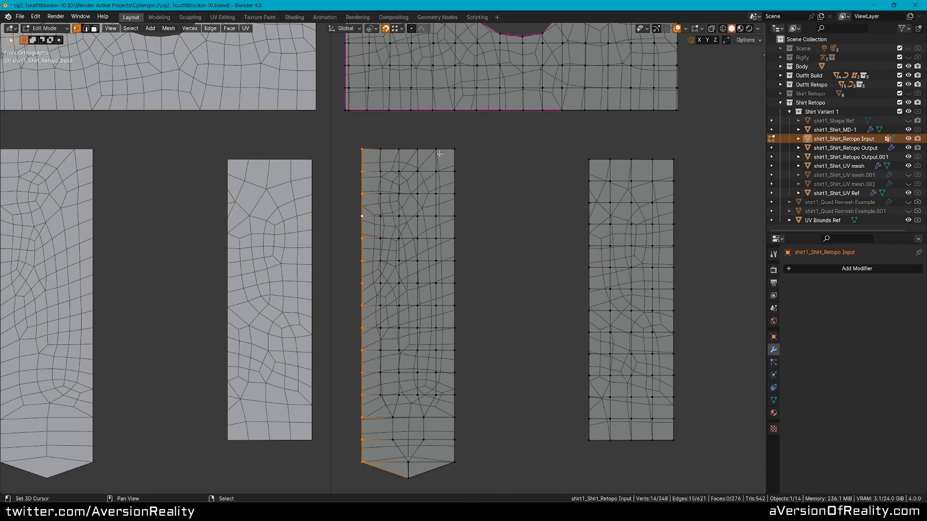
middle_click_drag(439, 153, 397, 319, "shift")
key("alt+a")
middle_click_drag(414, 188, 396, 80)
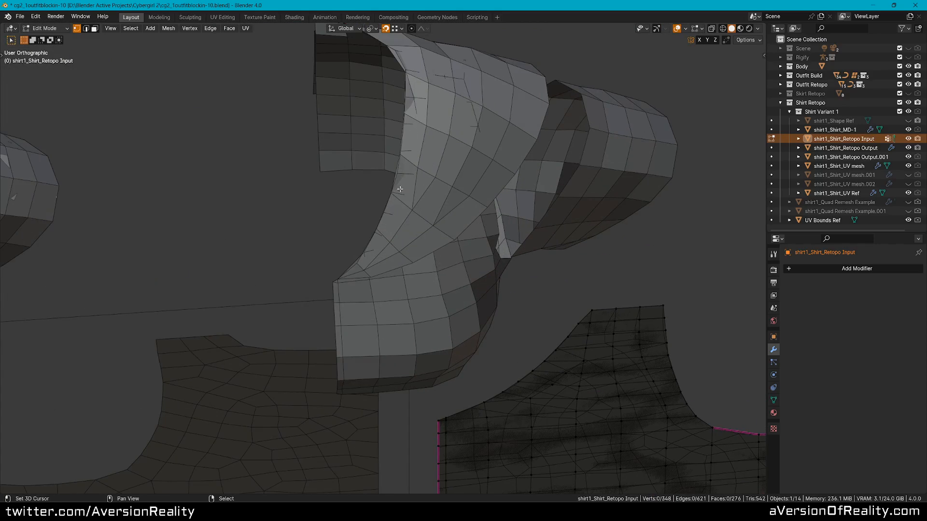
middle_click_drag(400, 189, 423, 210)
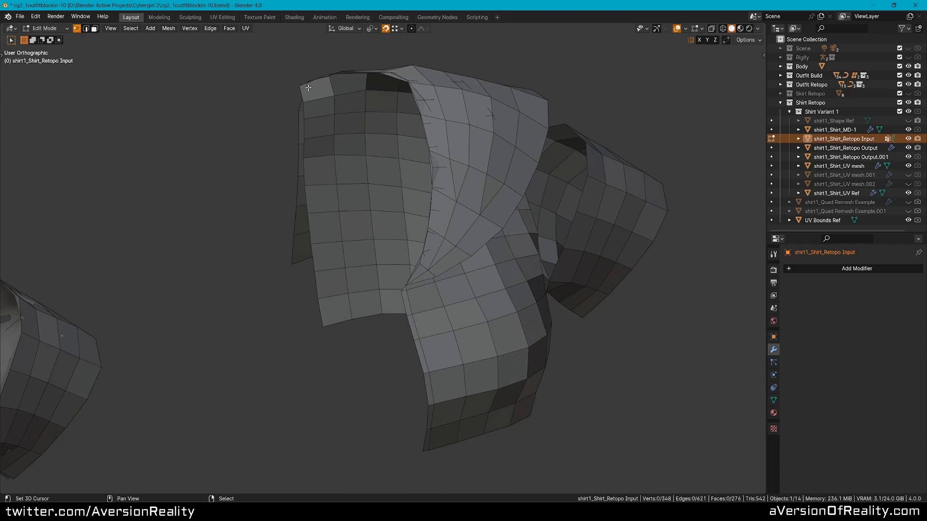
middle_click_drag(419, 135, 528, 201)
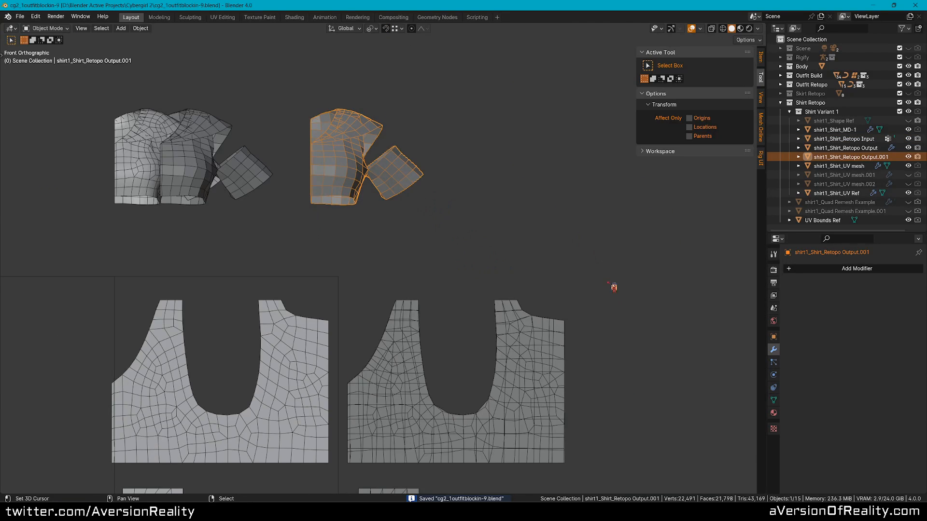
Step: Hide the shirt's UV mesh and add a Data Transfer modifier to the duplicated 3D retopo output
left_click(541, 316)
key("h")
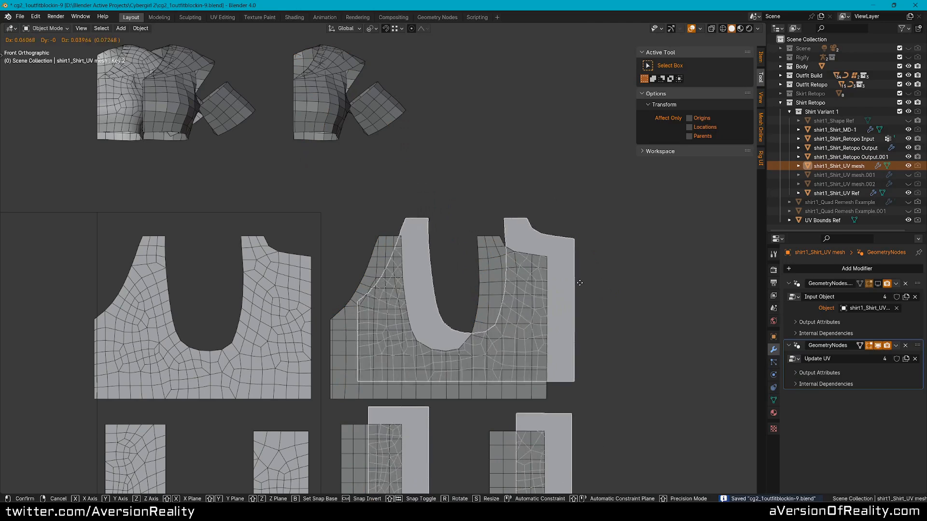
right_click(375, 119)
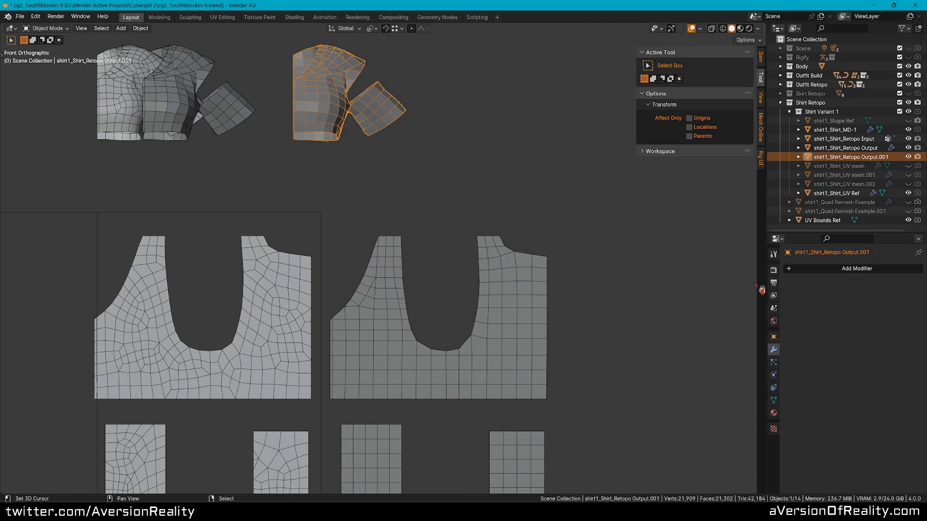
left_click(805, 270)
left_click(795, 257)
type("data")
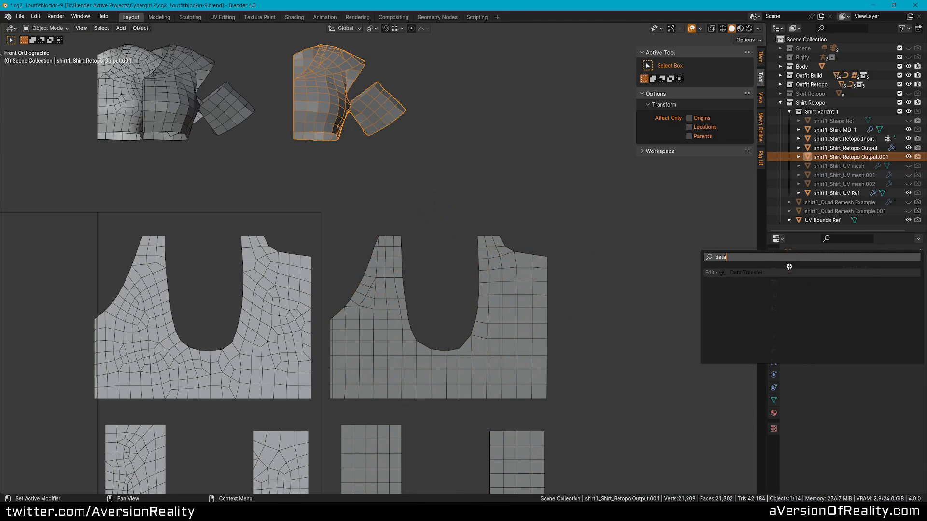
left_click(788, 271)
Step: Select the flat retopo input panels and view their vertex groups
middle_click_drag(656, 282, 651, 215, "shift")
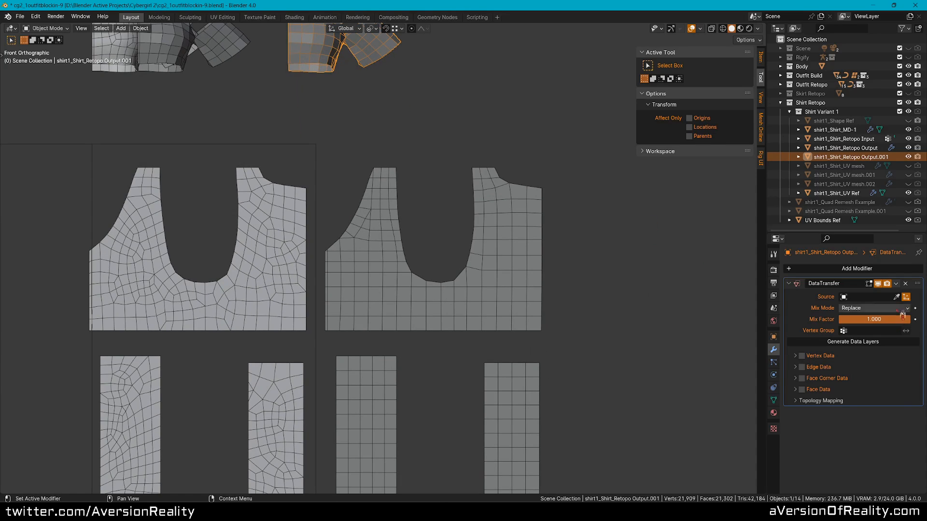
left_click(513, 260)
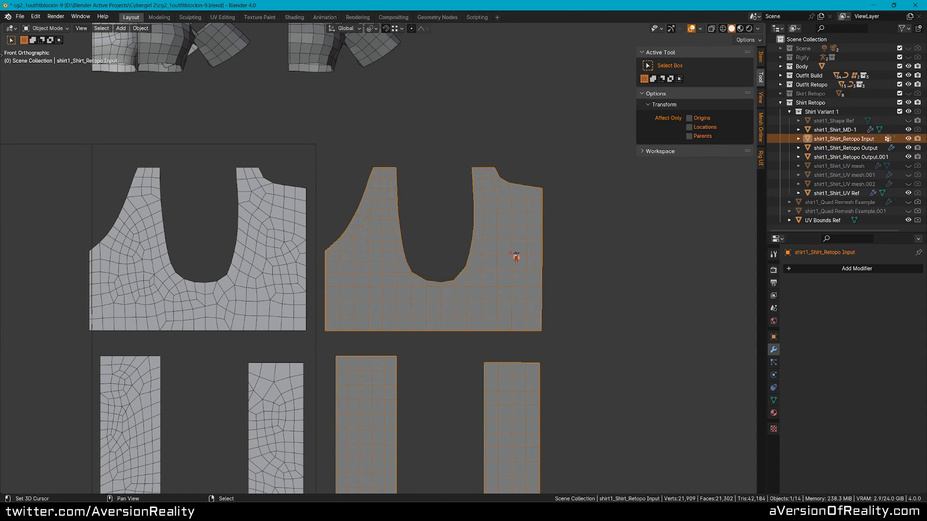
scroll(516, 257, "down", 2)
scroll(475, 271, "up", 1)
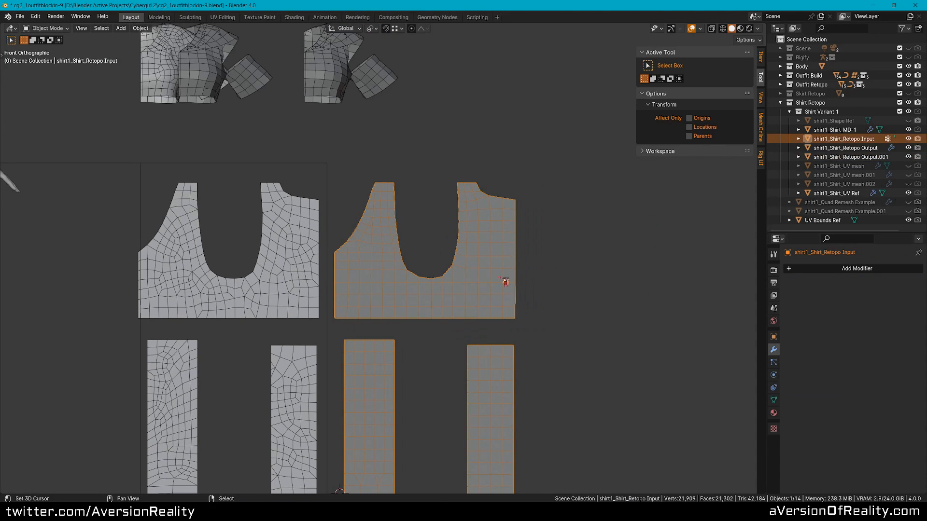
left_click(774, 400)
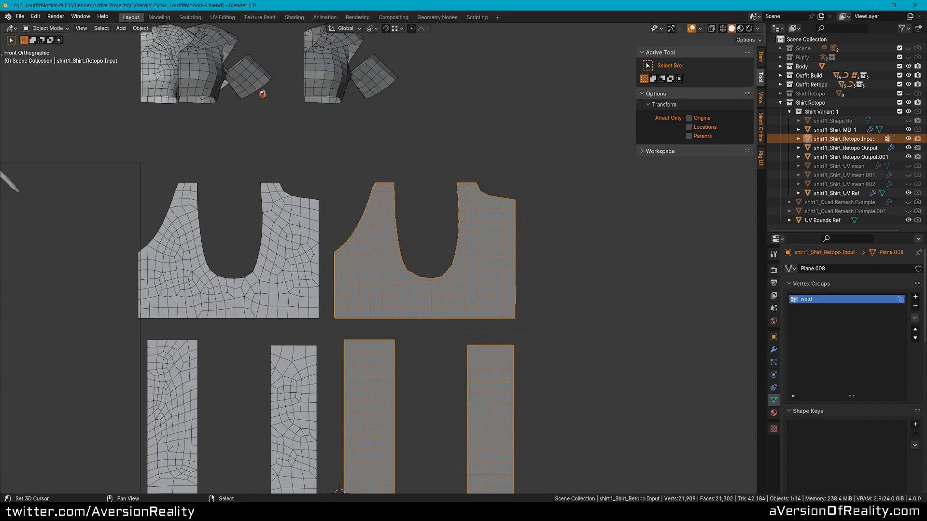
middle_click_drag(390, 229, 395, 165, "shift")
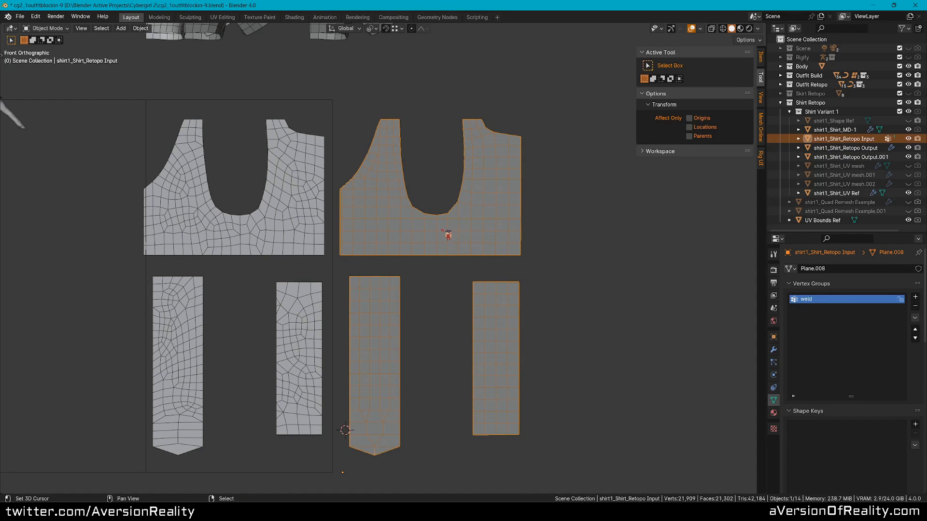
Step: Remove the Data Transfer modifier from the duplicated 3D retopo output
middle_click_drag(459, 230, 536, 475, "shift")
scroll(460, 326, "up", 1)
right_click(417, 269)
scroll(607, 337, "up", 2)
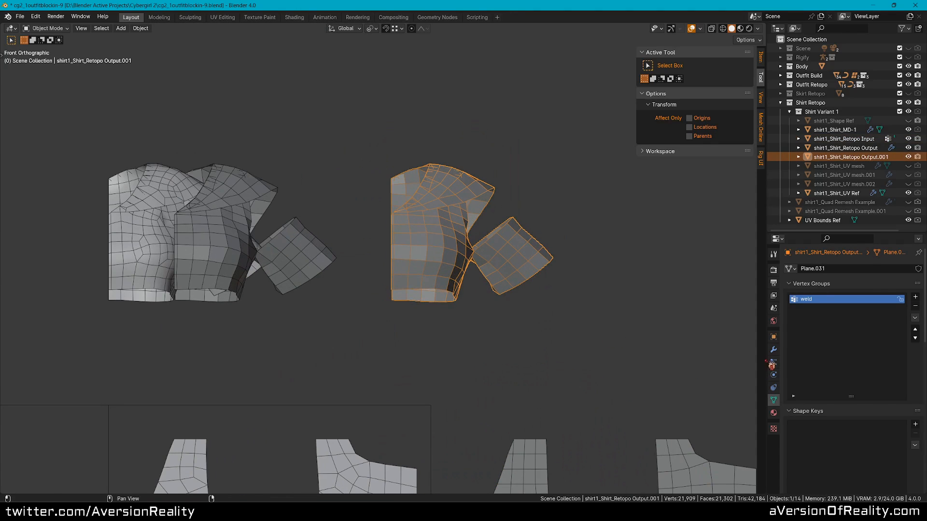
left_click(773, 350)
left_click(906, 284)
Step: Compare the 3D retopo output and its duplicate with the flat shirt panels from angled and front views
scroll(621, 364, "down", 2)
middle_click_drag(622, 365, 507, 124, "shift")
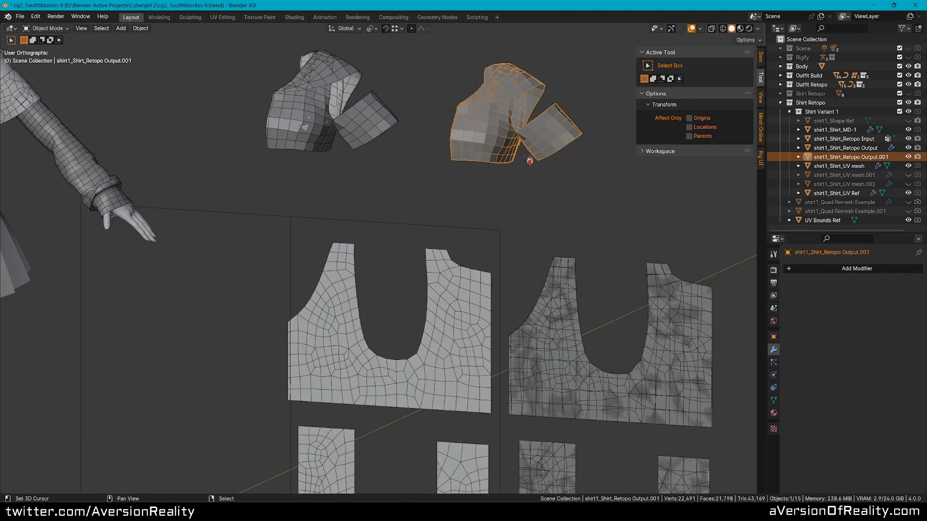
middle_click_drag(524, 155, 503, 202, "shift")
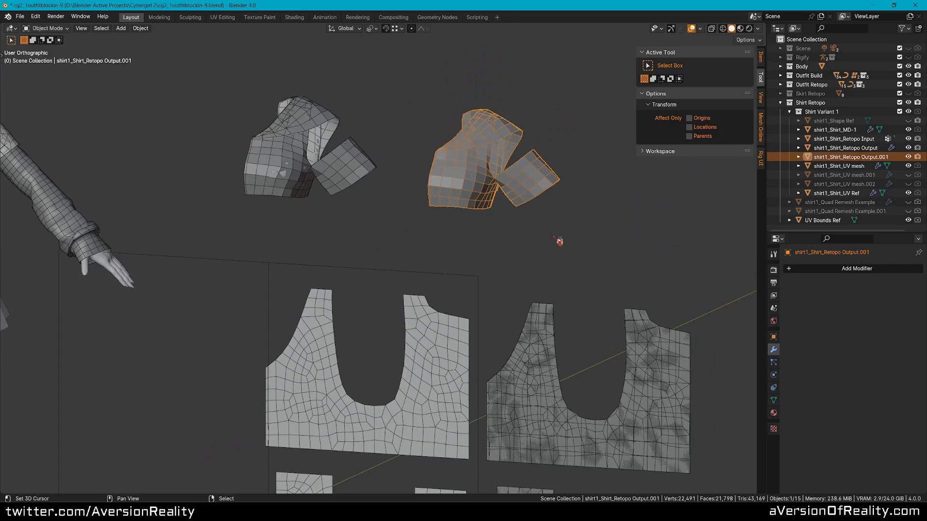
scroll(555, 236, "down", 2)
middle_click_drag(556, 266, 559, 183, "shift")
scroll(547, 243, "up", 1)
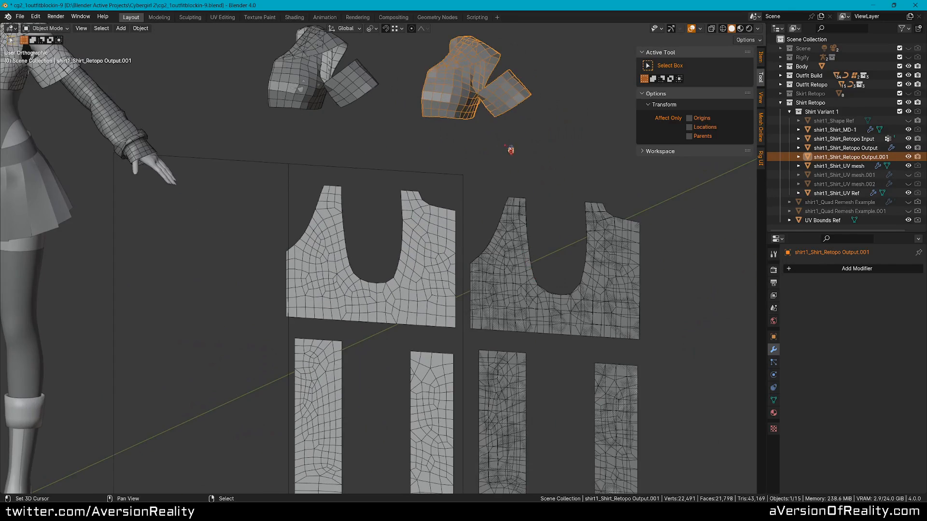
middle_click_drag(456, 128, 489, 253, "shift")
scroll(489, 253, "up", 1)
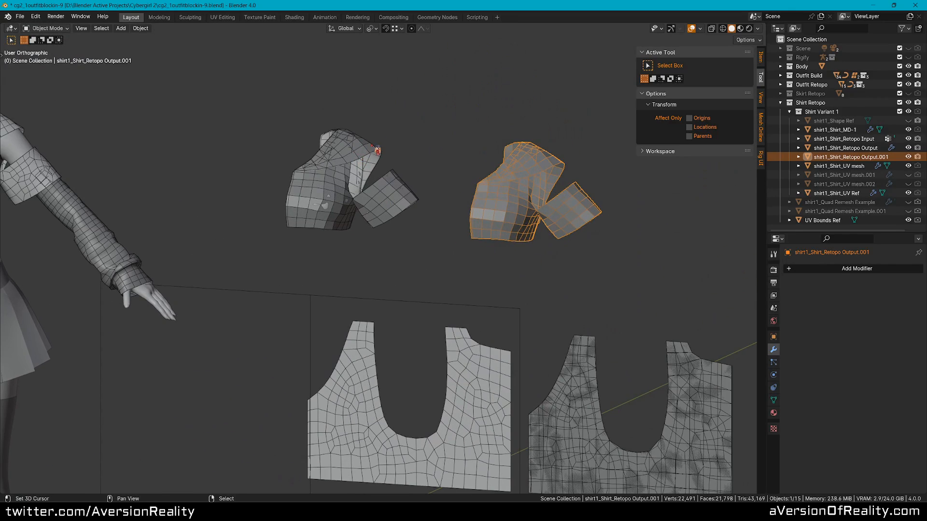
key("KP_1")
scroll(536, 193, "up", 3)
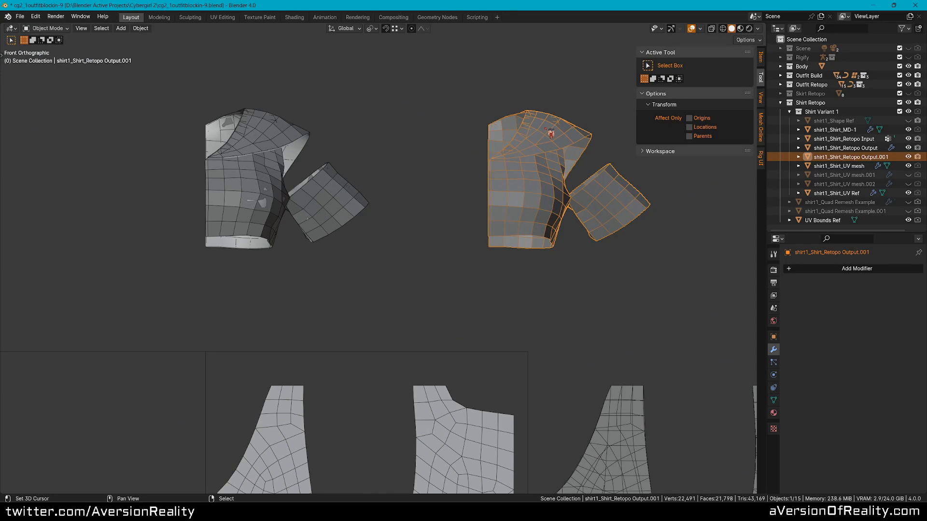
scroll(560, 154, "down", 4)
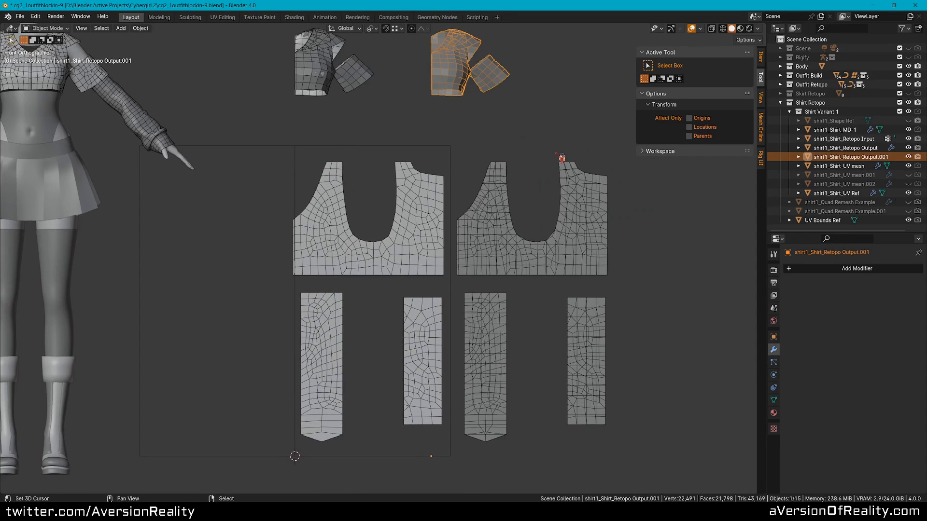
Step: Select the flat retopo input panels and the overlapping UV mesh in turn to examine their topology
left_click(509, 348)
scroll(512, 244, "up", 3)
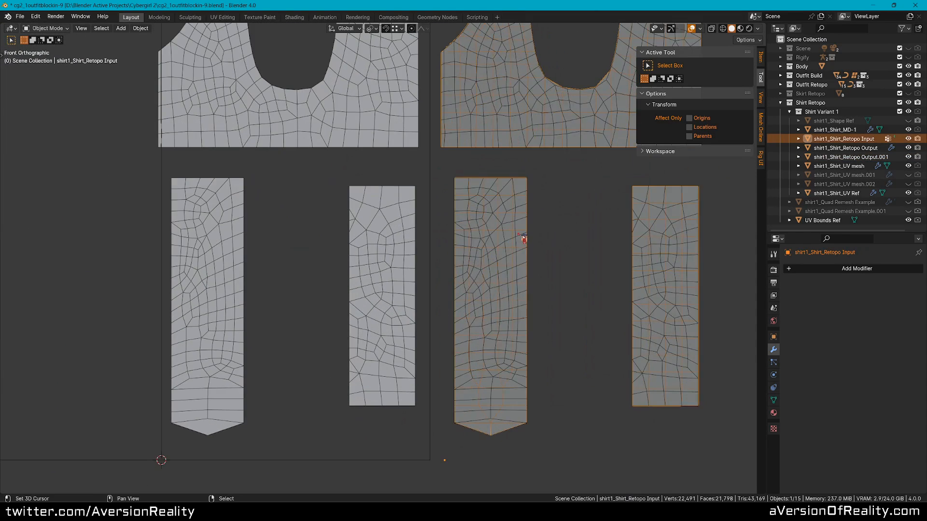
scroll(523, 238, "down", 3)
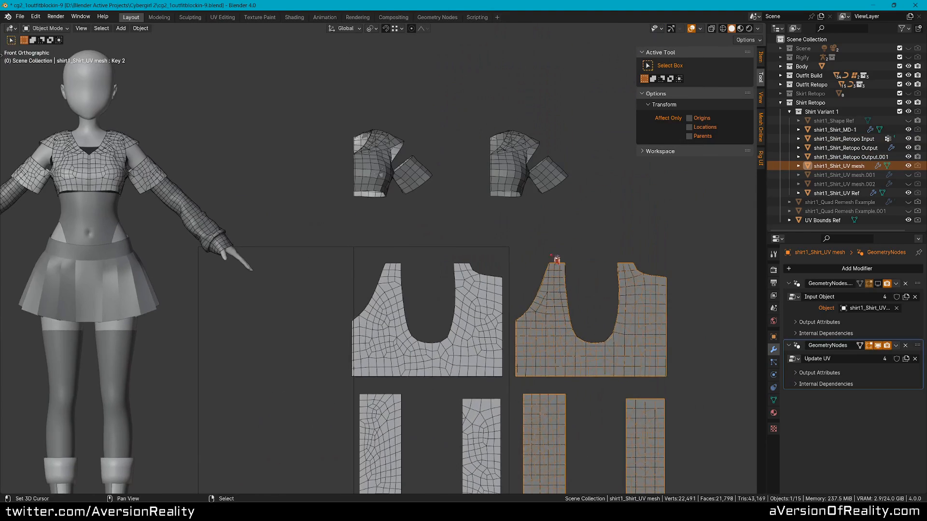
left_click(645, 278)
Step: Clear the selection and examine the full character alongside the 3D shirt retopo meshes and flat panels
middle_click_drag(608, 252, 562, 203)
middle_click_drag(551, 158, 541, 250, "shift")
key("alt+a")
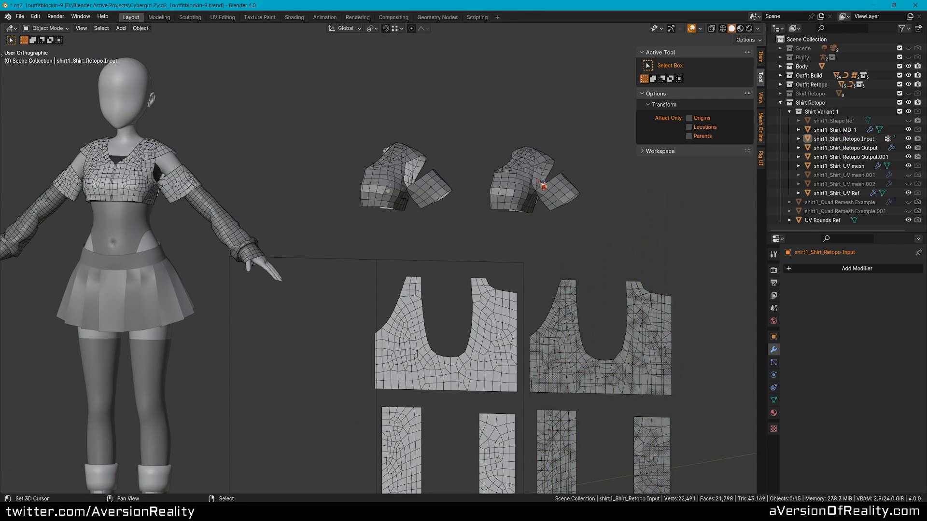
scroll(458, 180, "up", 1)
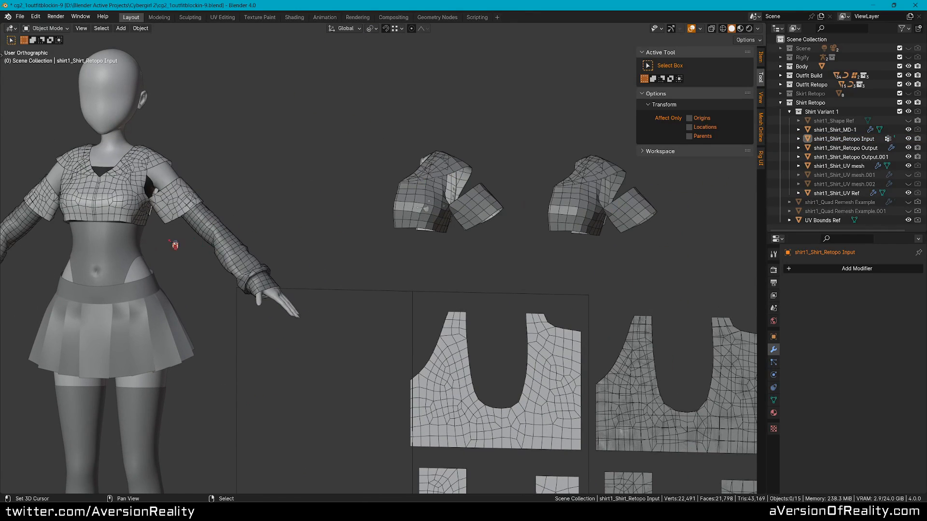
middle_click_drag(337, 259, 395, 270, "shift")
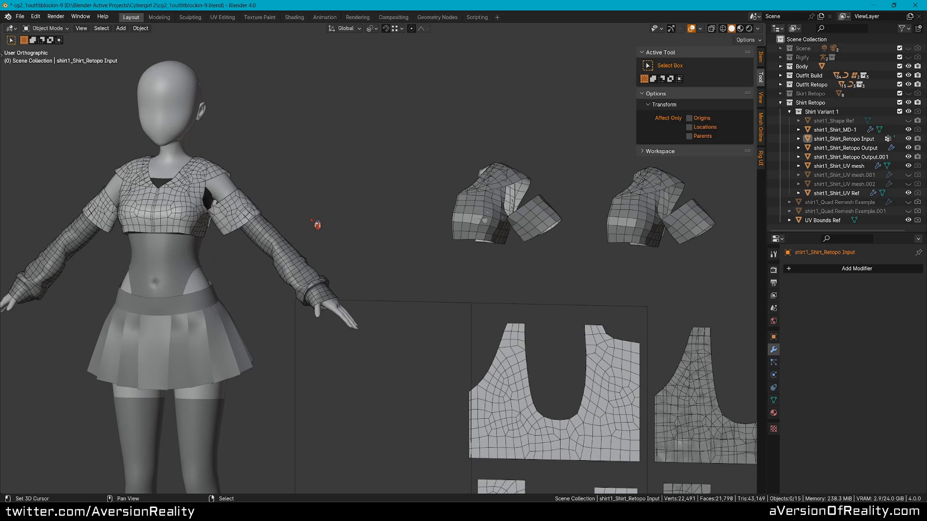
scroll(318, 225, "down", 2)
middle_click_drag(416, 201, 385, 199)
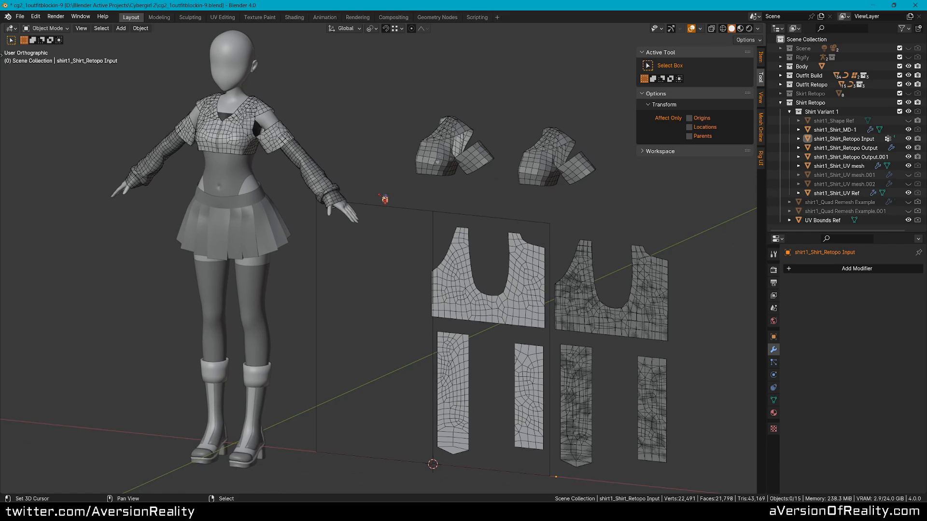